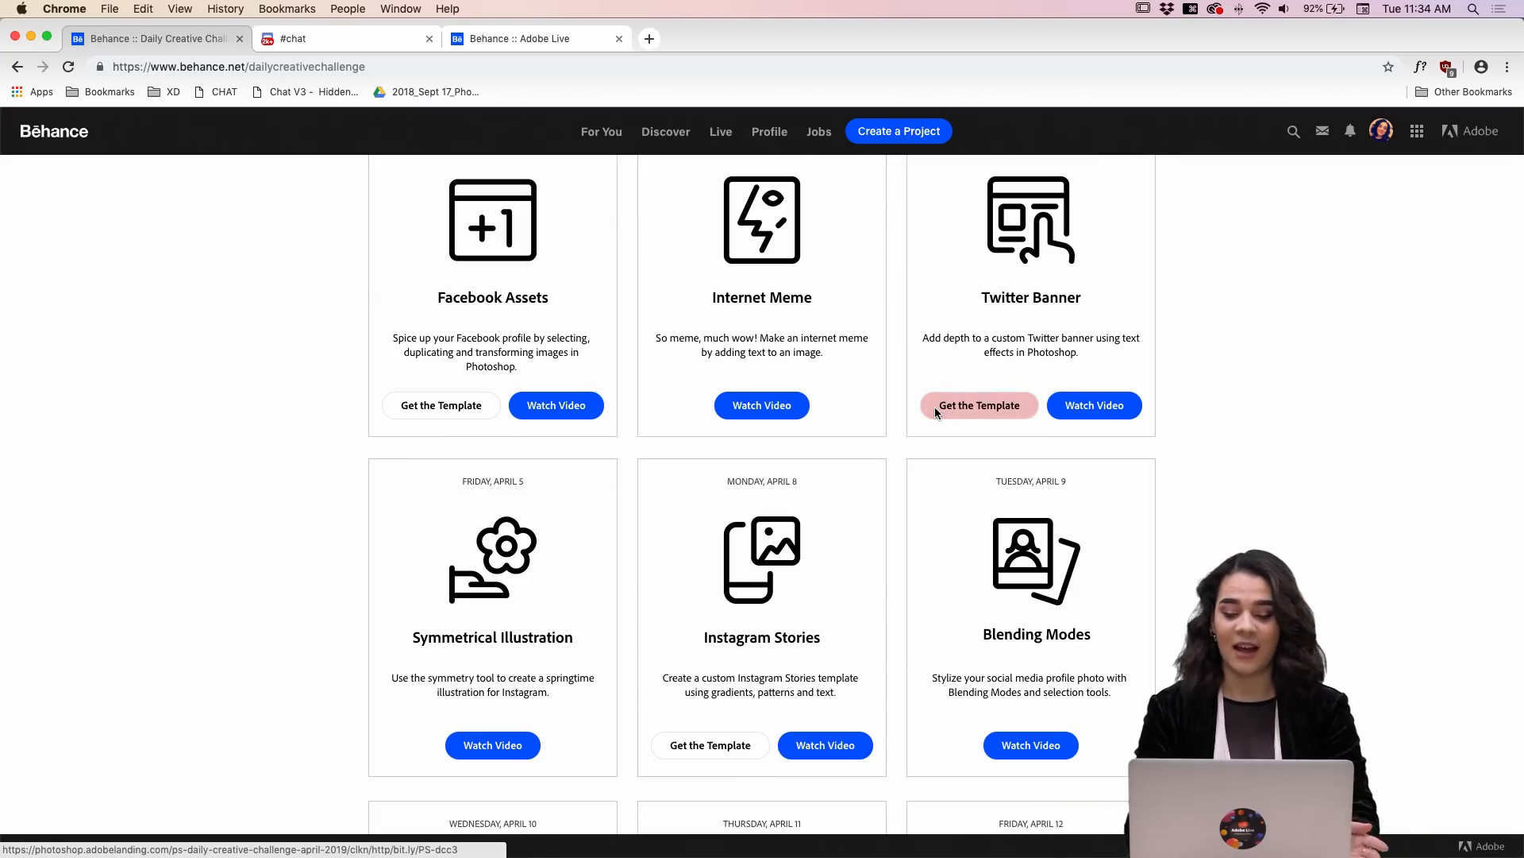
# Step: Look through the daily challenges on the Daily Creative Challenge page down to the Next Steps section
pyautogui.scroll(-3, 935, 408)
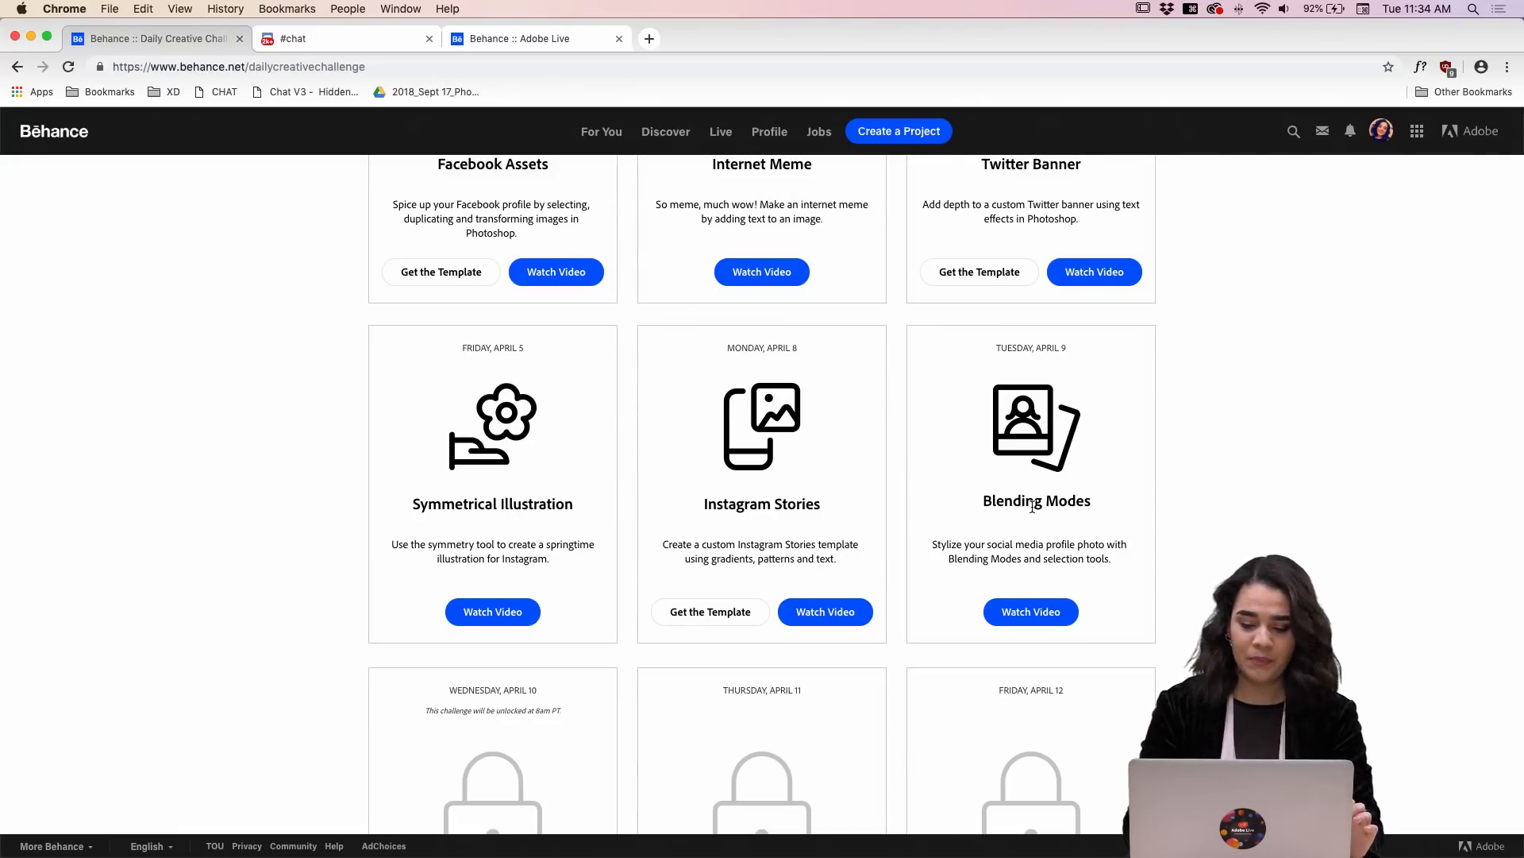
pyautogui.scroll(-10, 1032, 508)
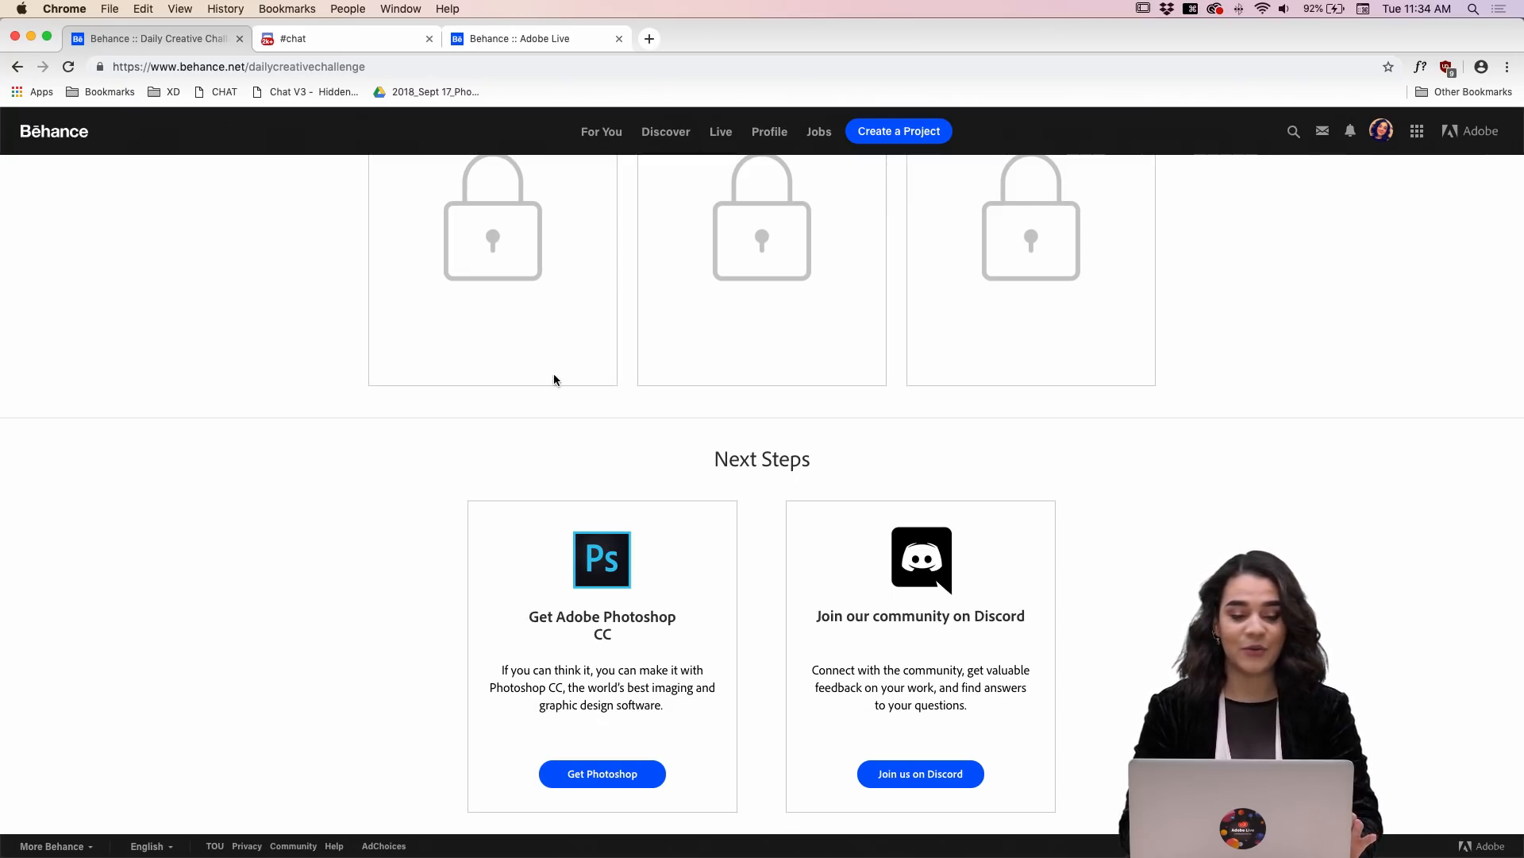
# Step: Switch to the Adobe Photoshop Discord community and view its welcome and introductions channels
pyautogui.click(370, 41)
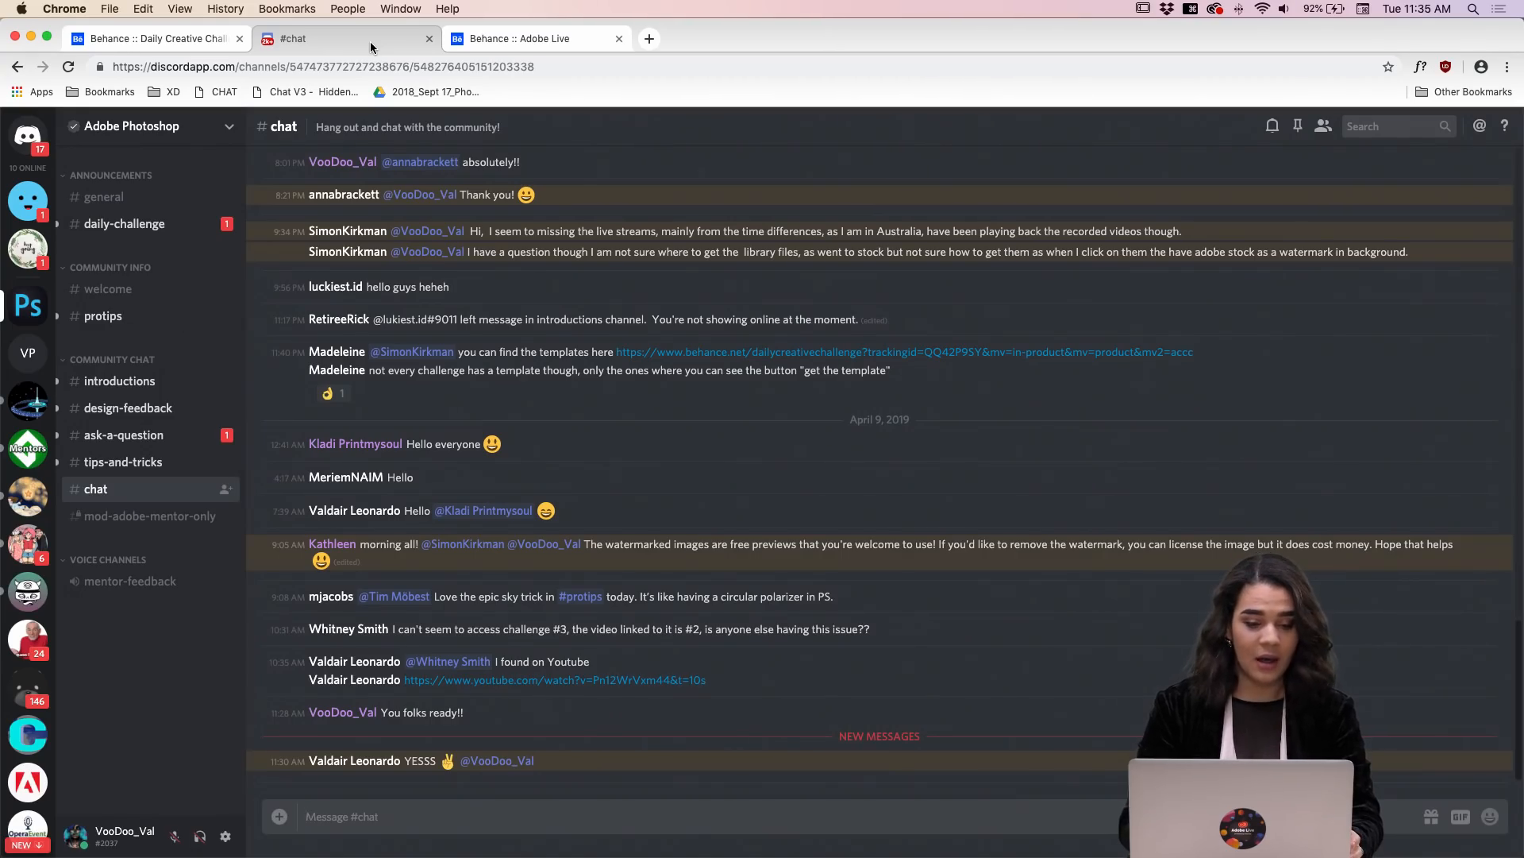
pyautogui.click(130, 299)
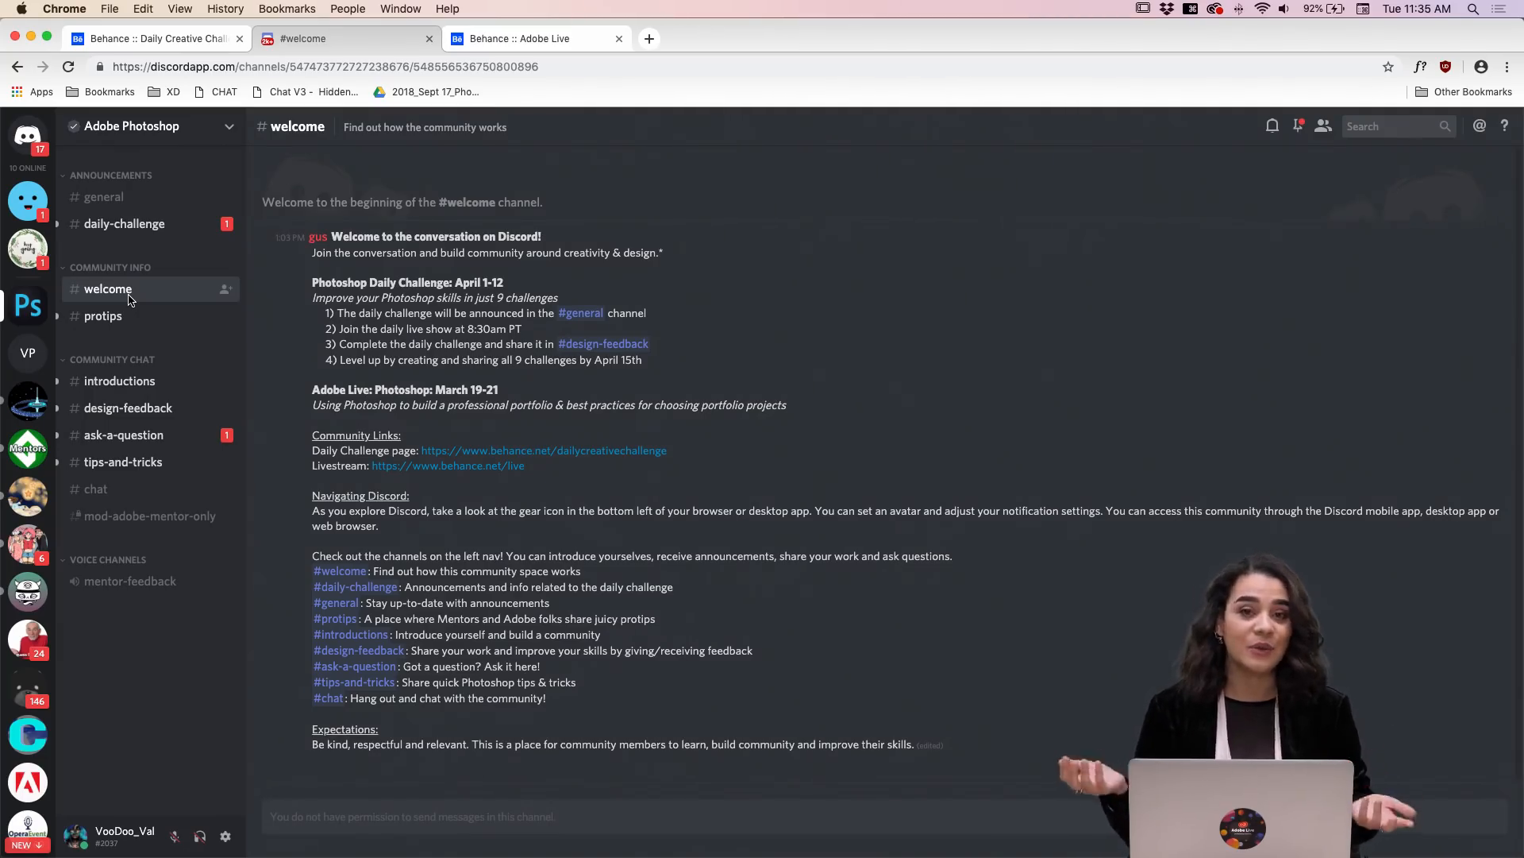
pyautogui.click(129, 391)
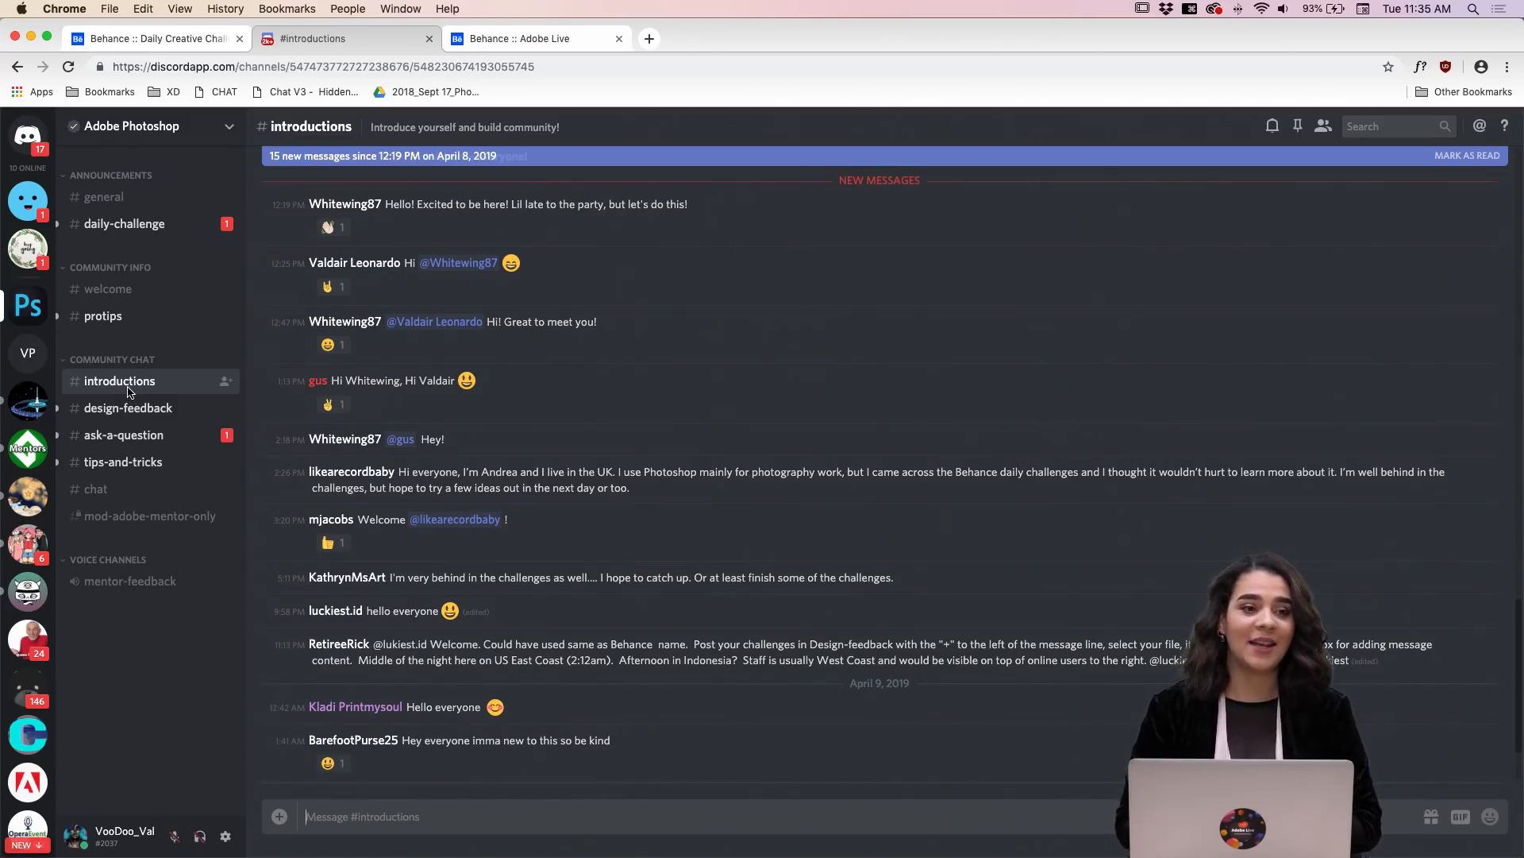
# Step: Browse the artwork shared in the Discord design-feedback channel and return to the chat channel
pyautogui.click(156, 418)
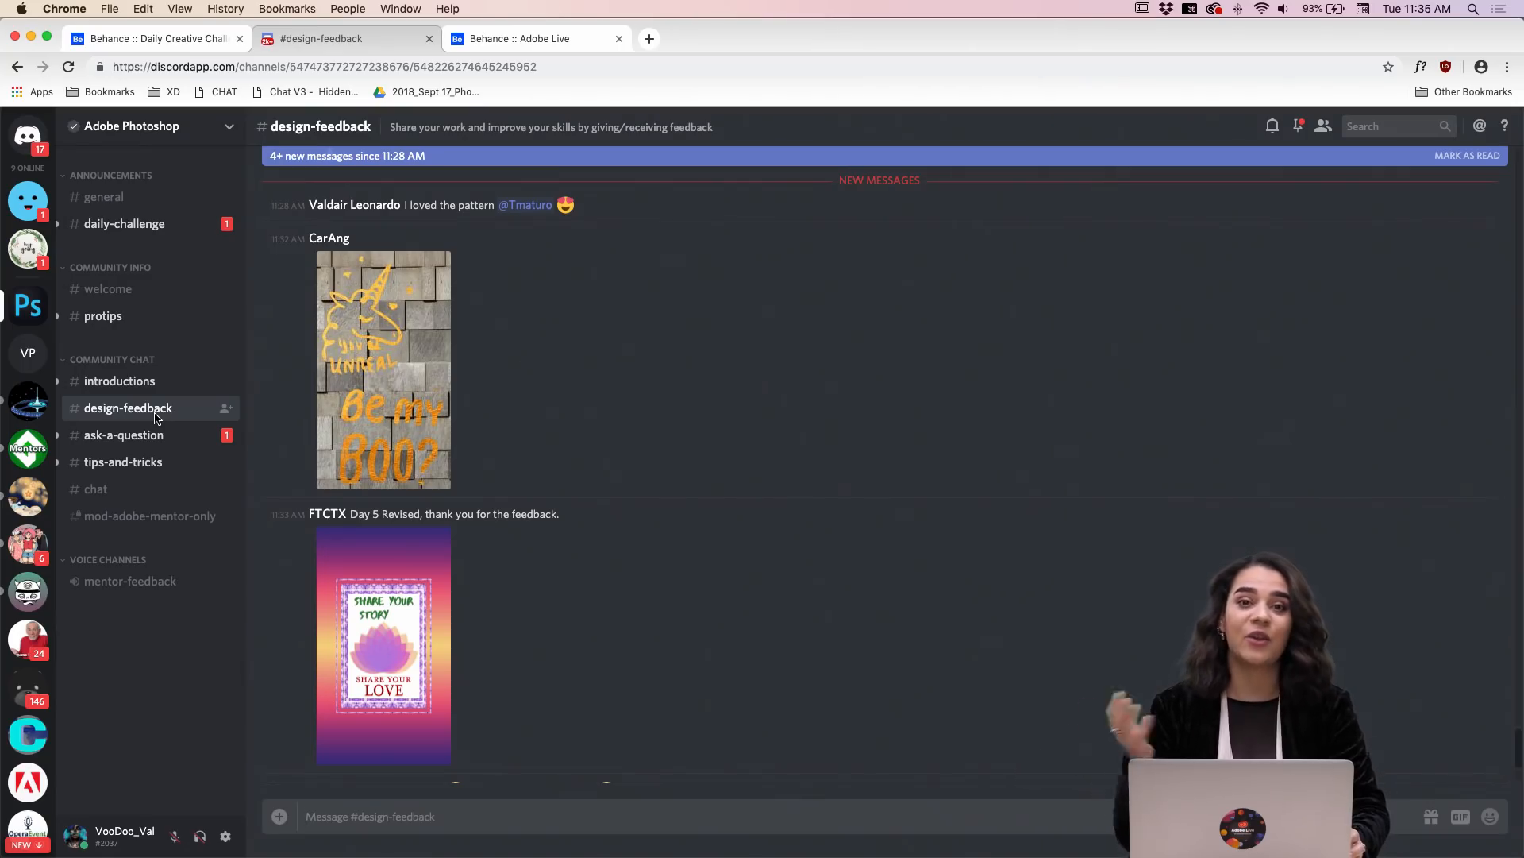
pyautogui.scroll(10, 535, 409)
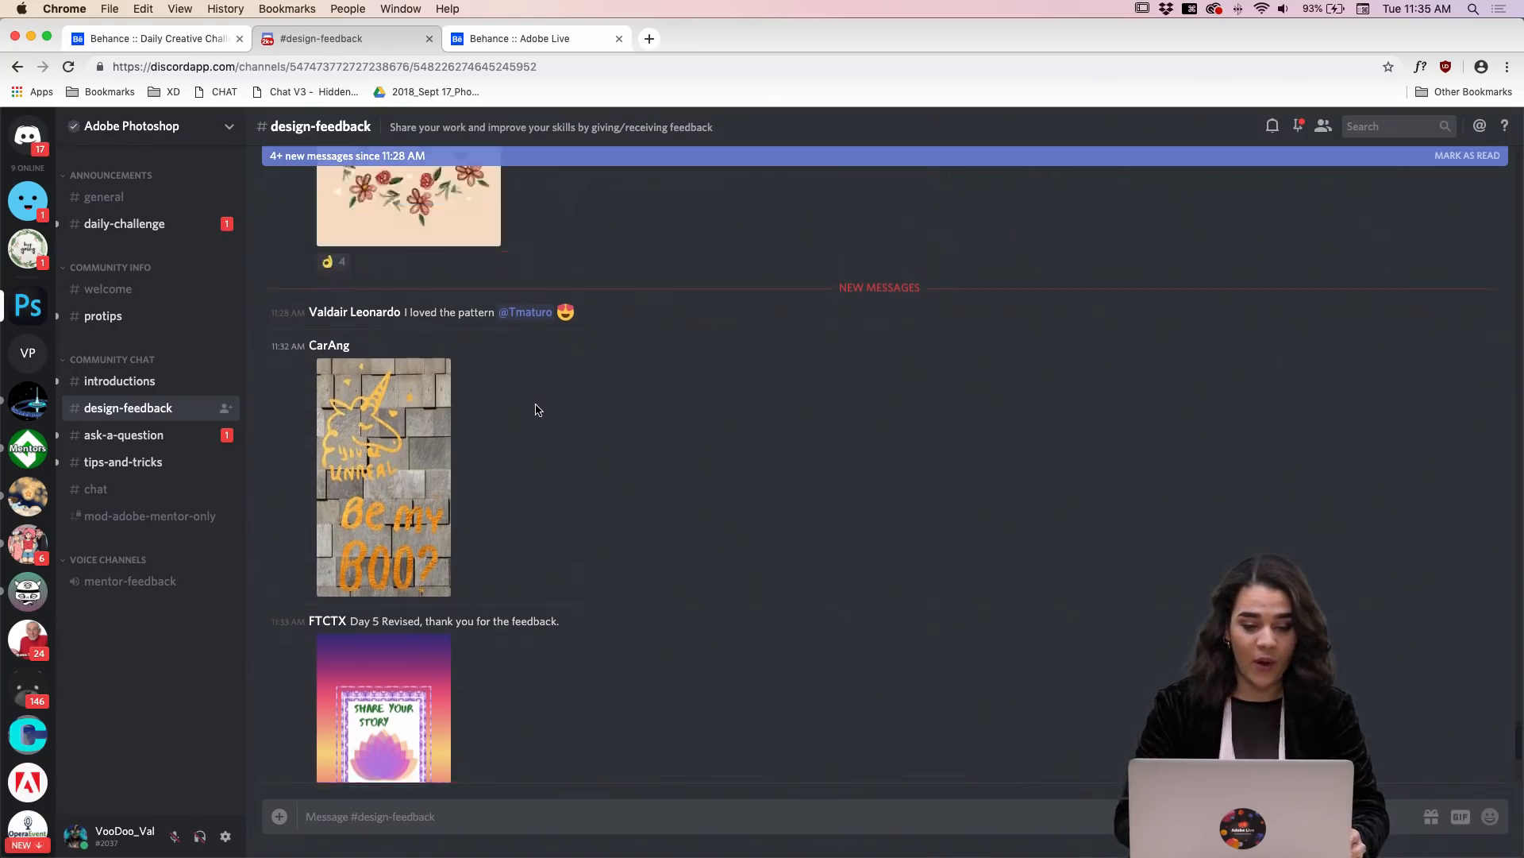
pyautogui.scroll(15, 535, 409)
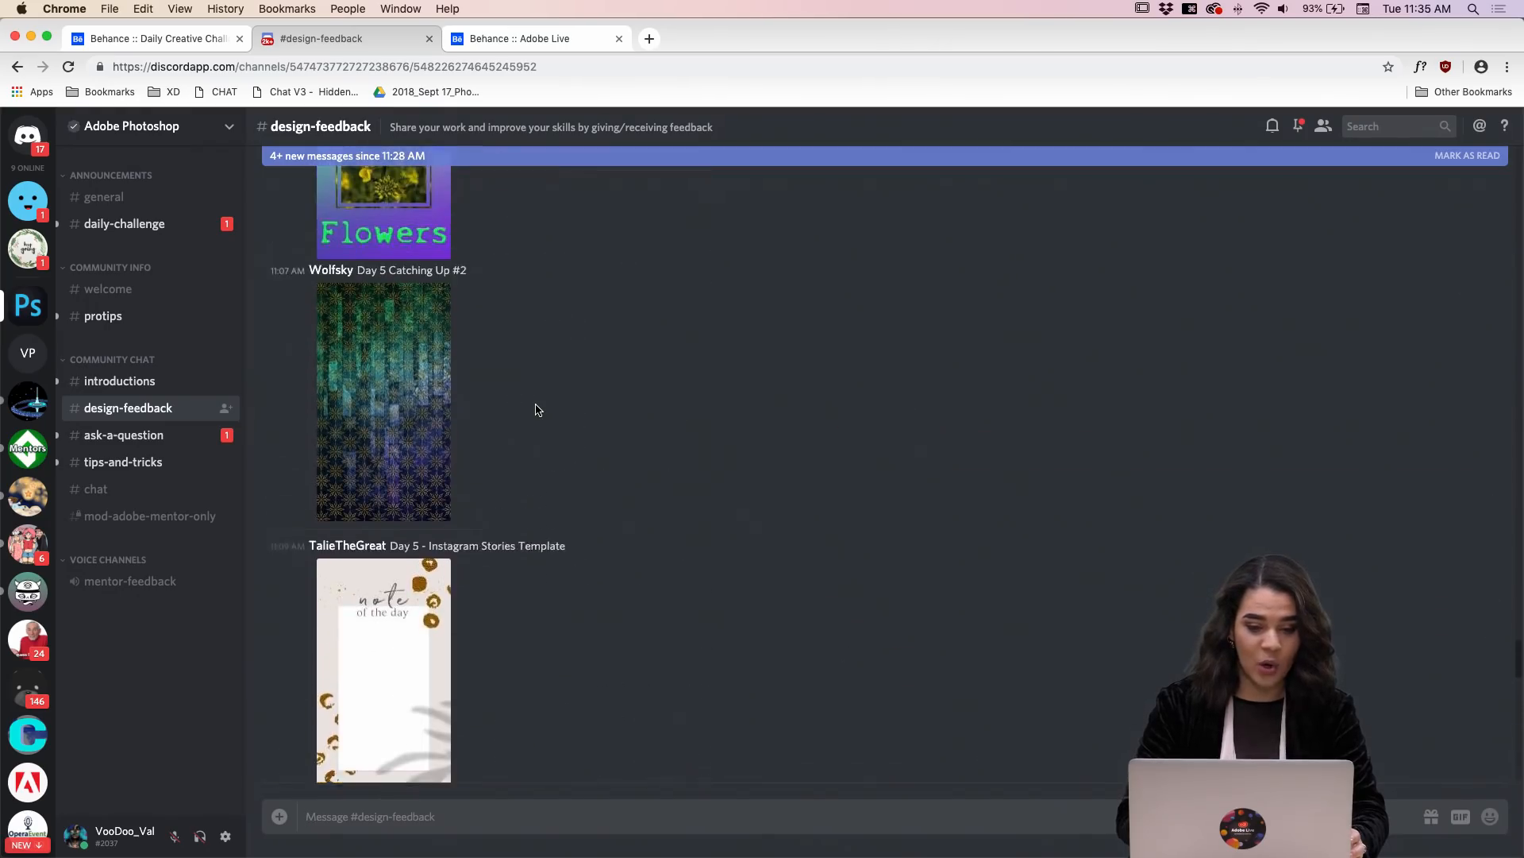
pyautogui.scroll(5, 536, 409)
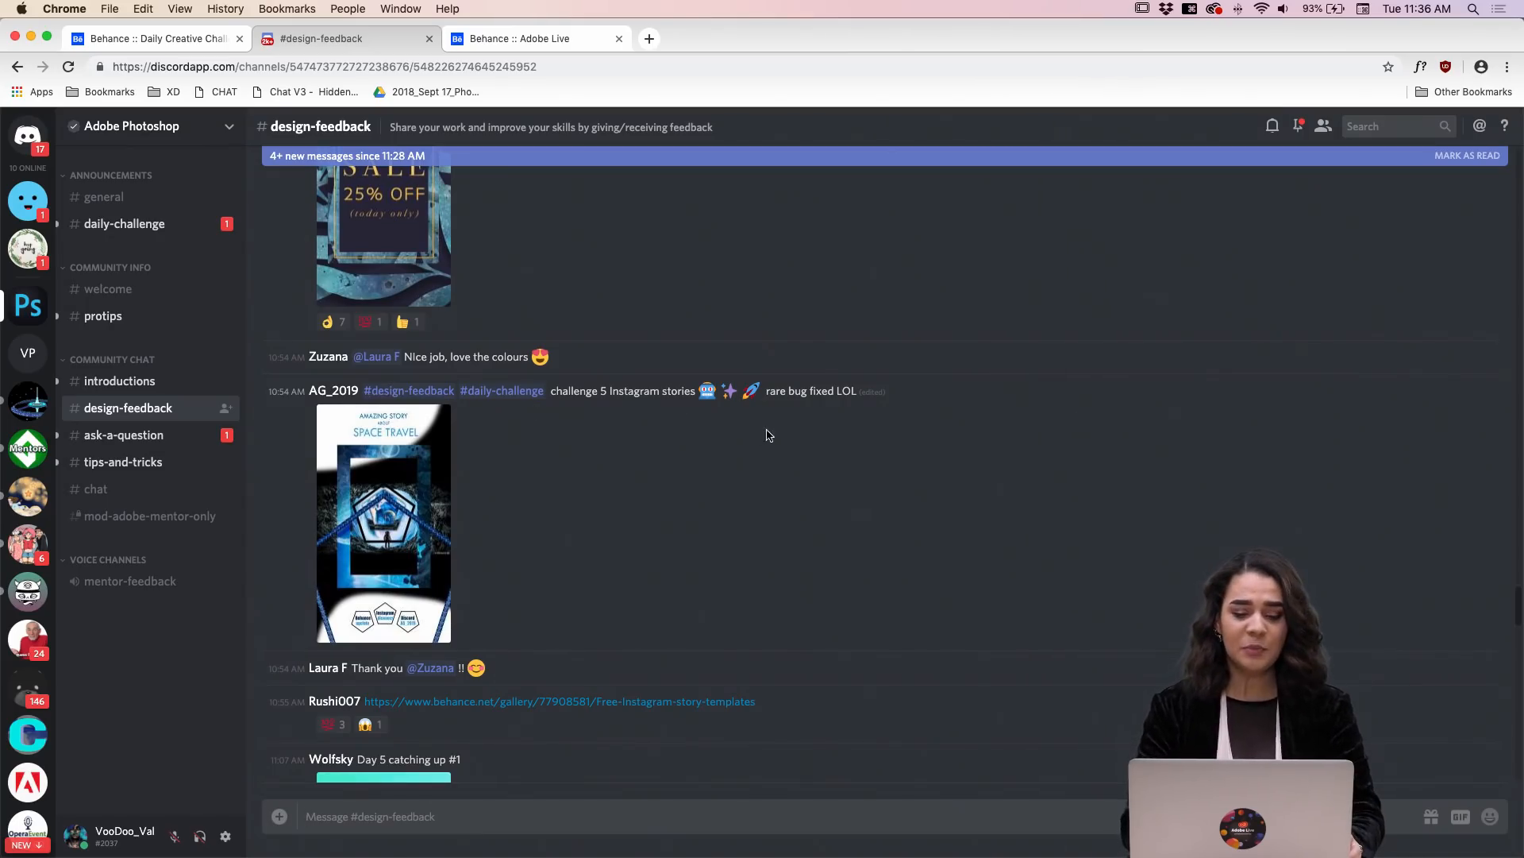
pyautogui.scroll(-3, 643, 441)
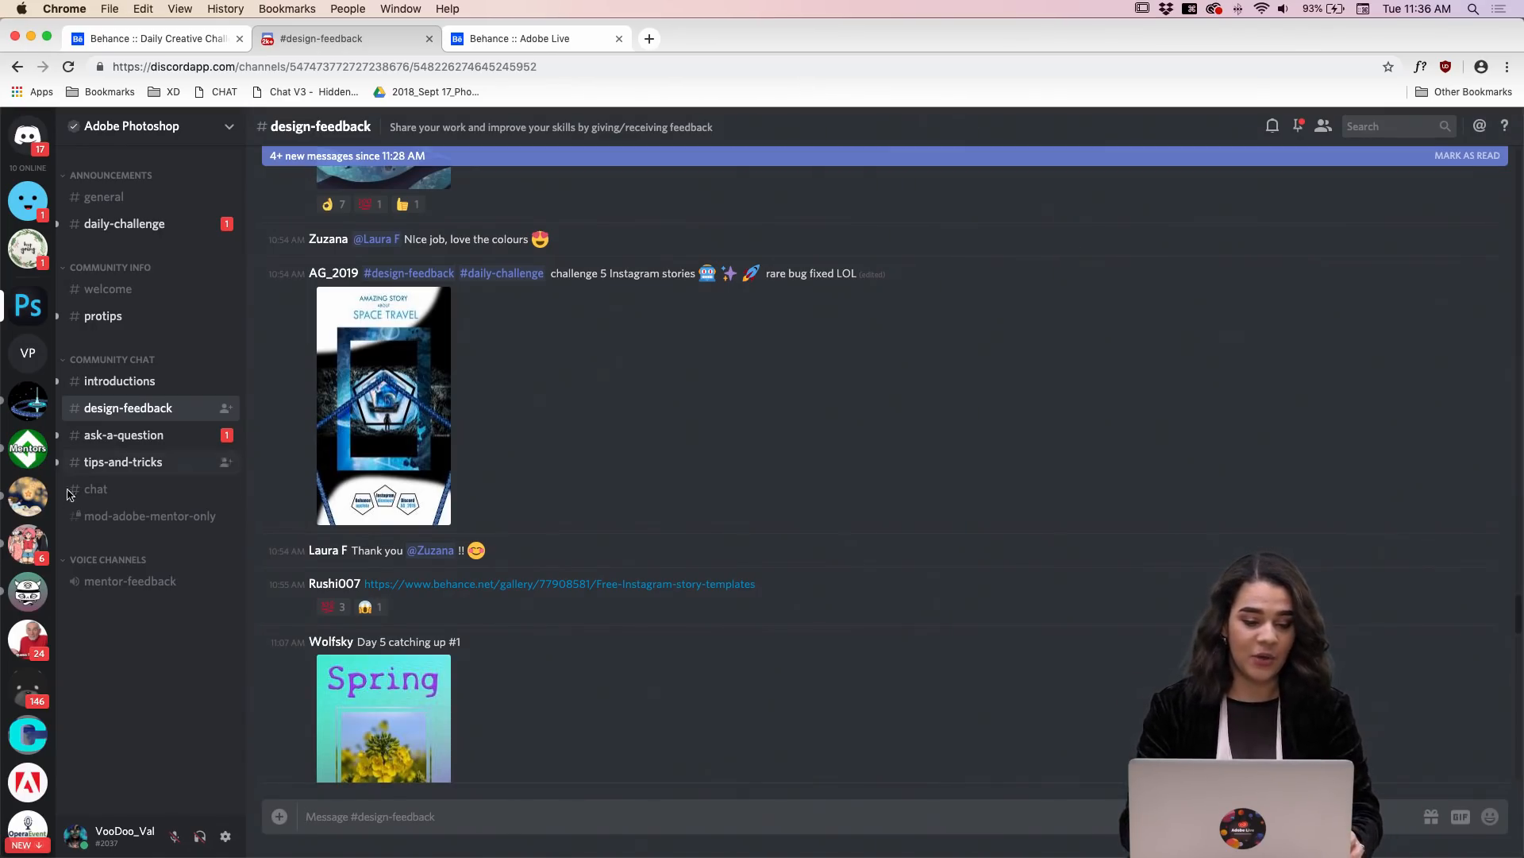
pyautogui.click(91, 494)
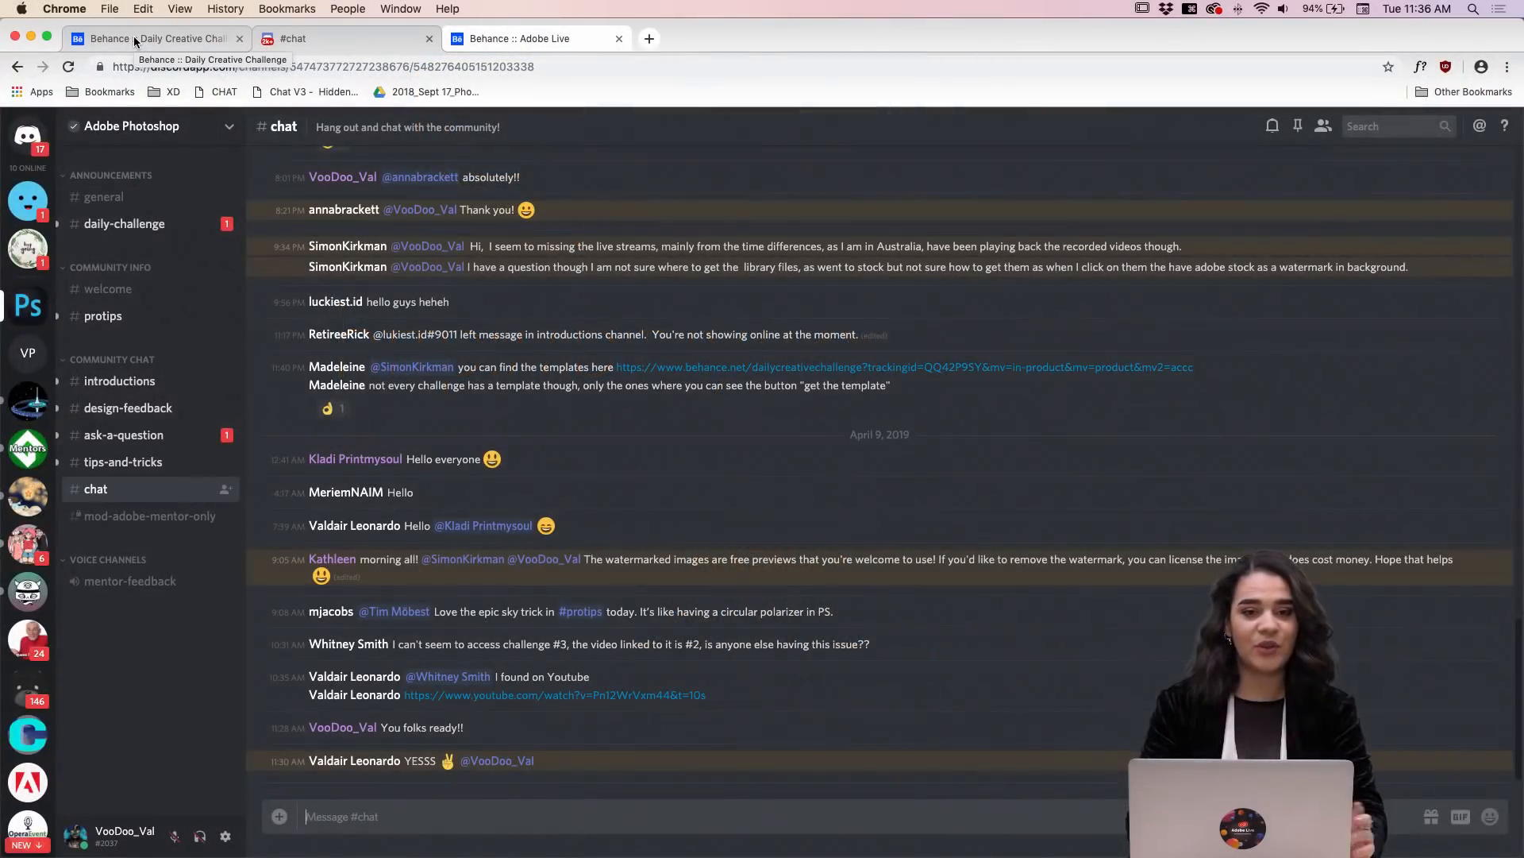
# Step: Return to the Behance Daily Creative Challenge page and find the Blending Modes challenge for Tuesday, April 9
pyautogui.click(133, 35)
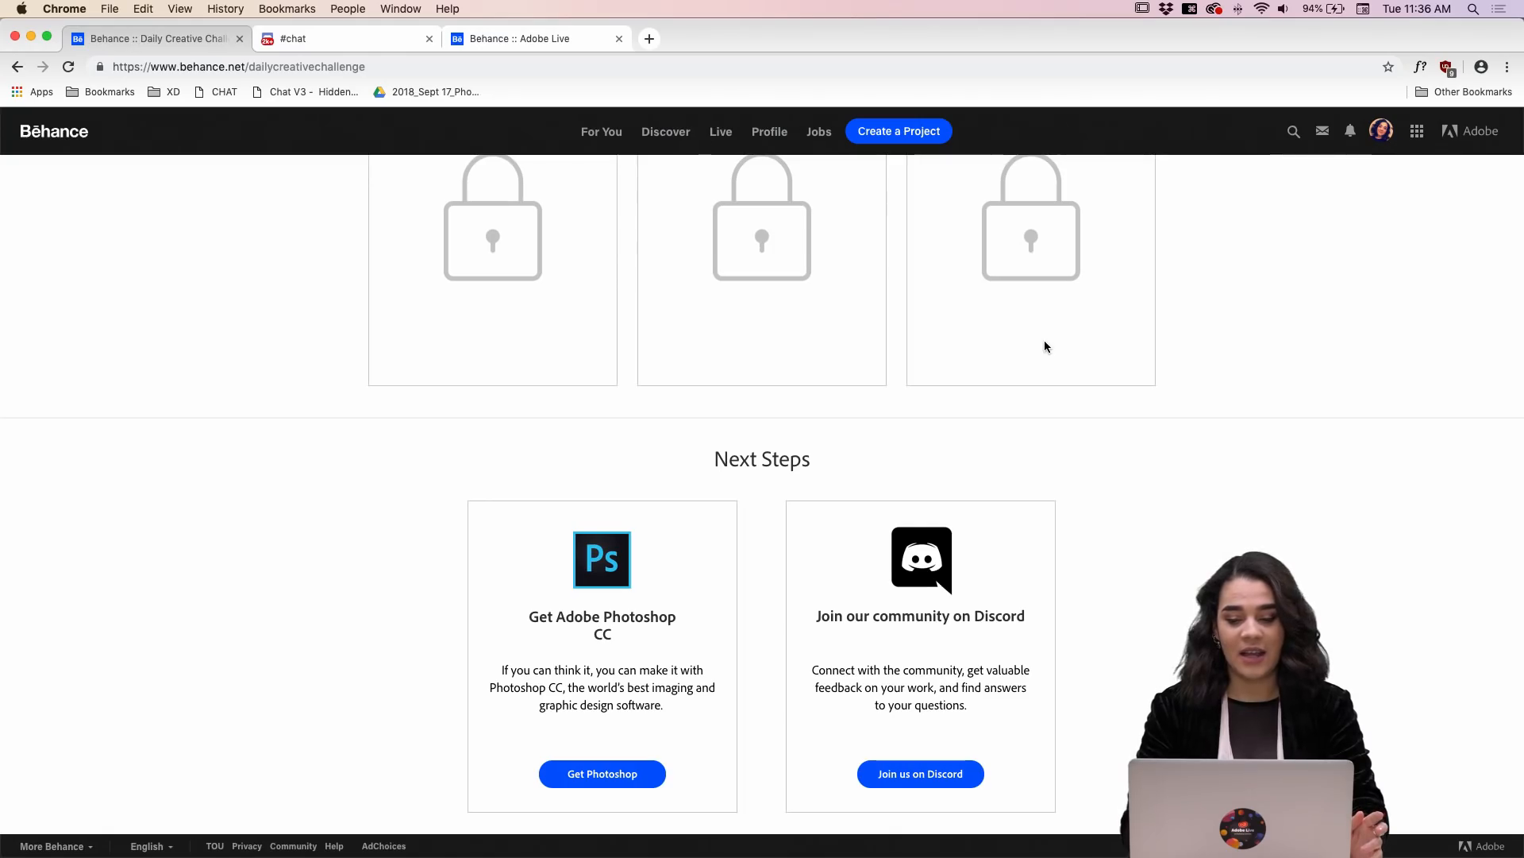
pyautogui.scroll(4, 1045, 340)
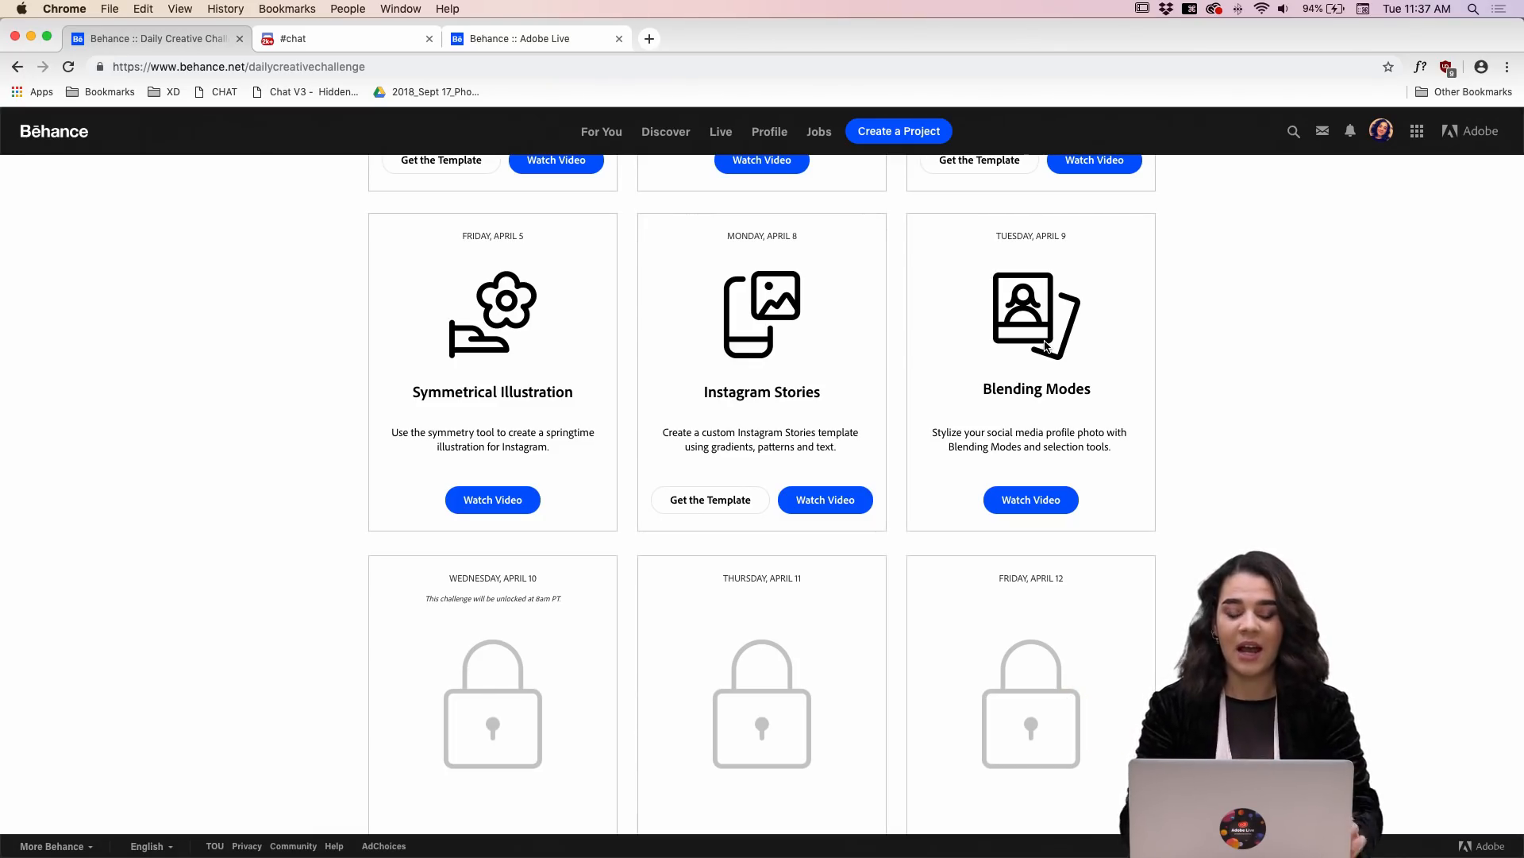
# Step: Switch to Photoshop with its window moved up to fill the screen, and activate the Magic Wand tool
pyautogui.moveTo(636, 854)
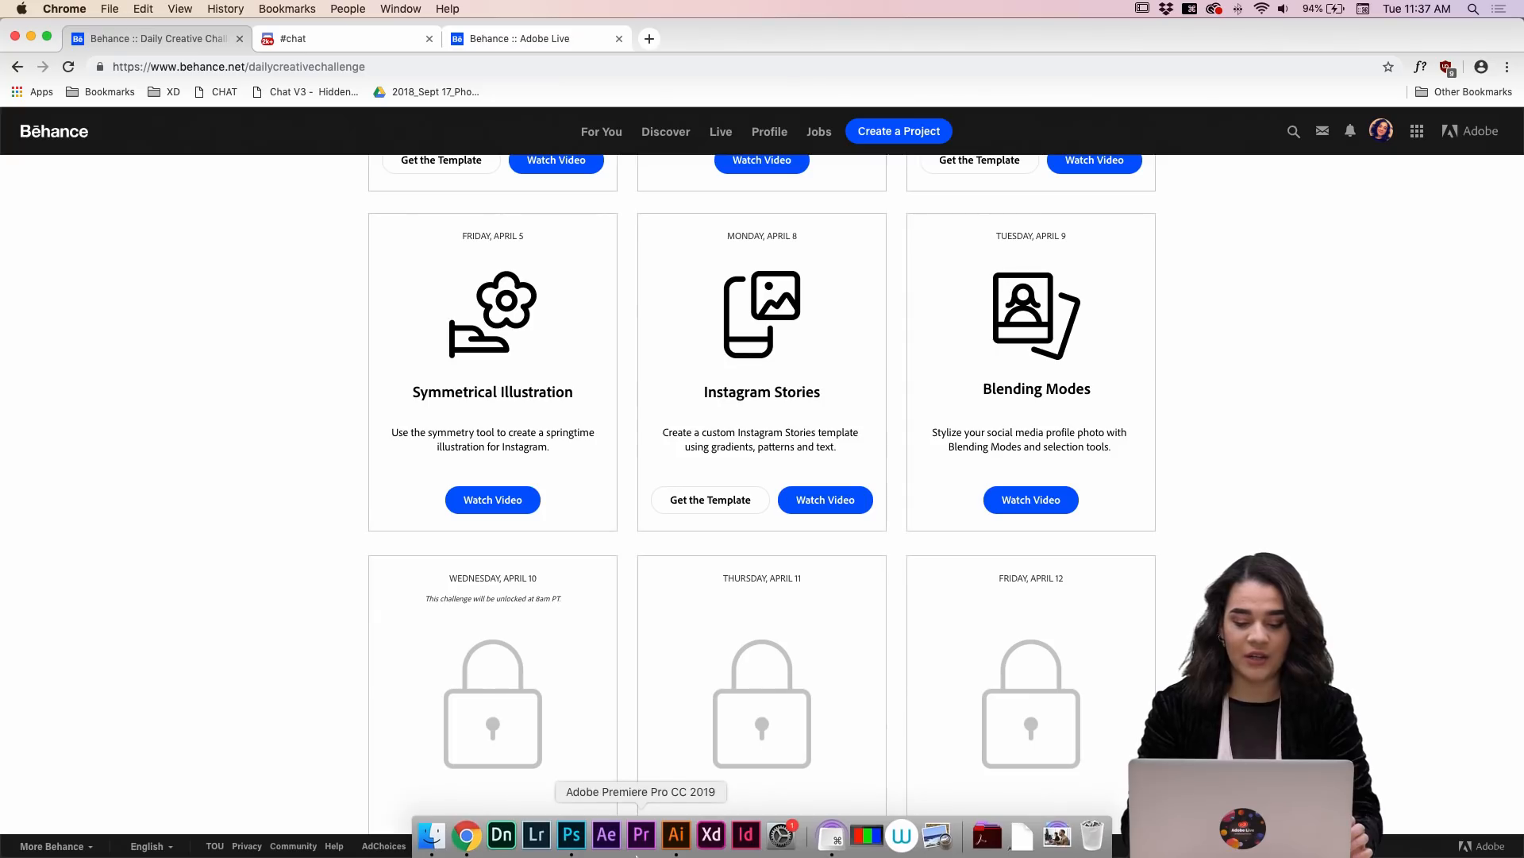
pyautogui.click(572, 835)
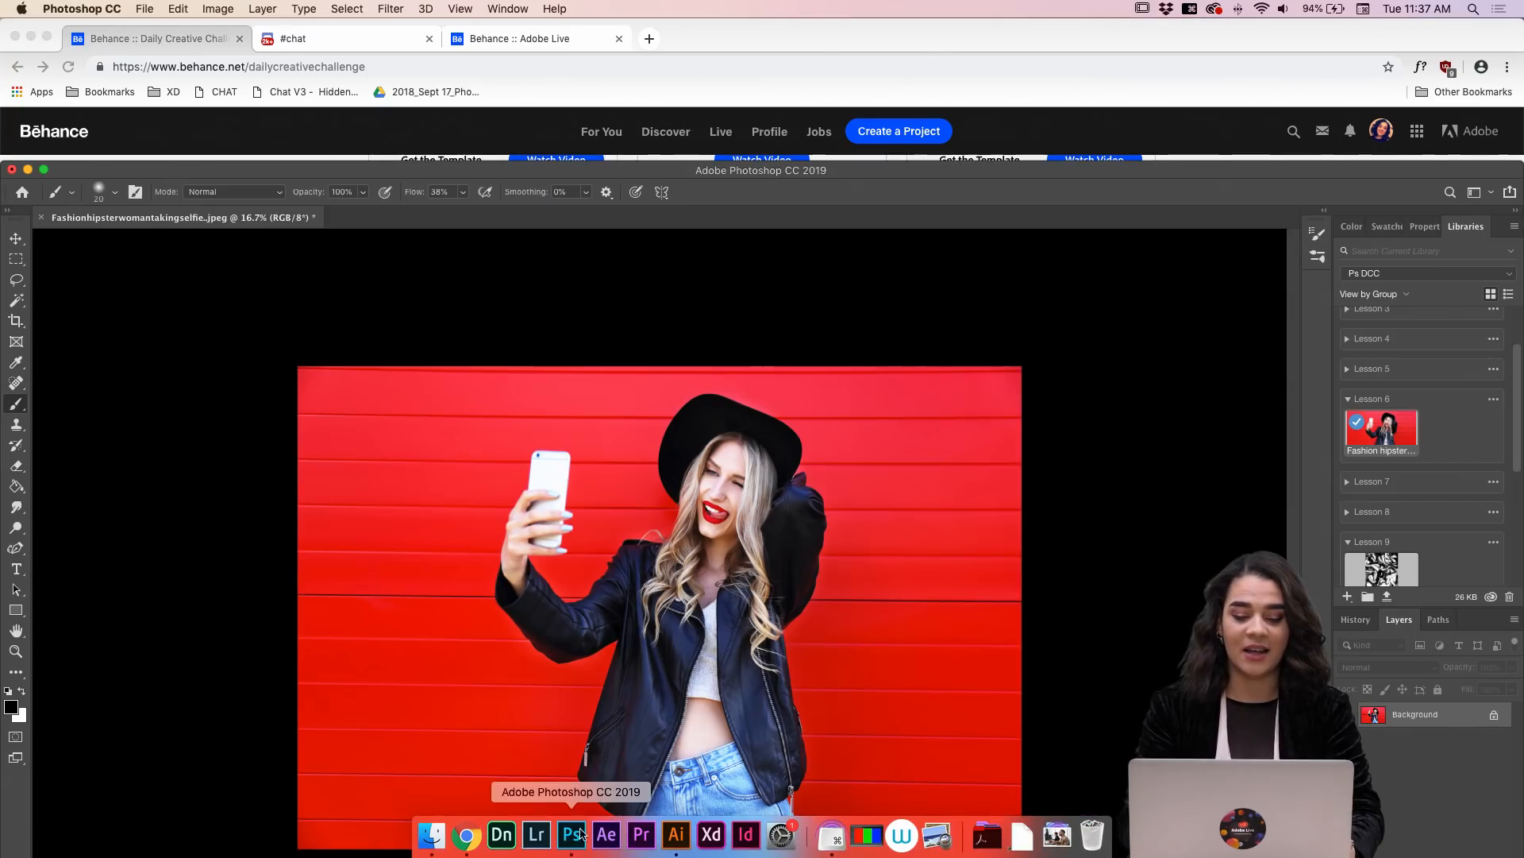
pyautogui.moveTo(863, 173); pyautogui.dragTo(863, 19)
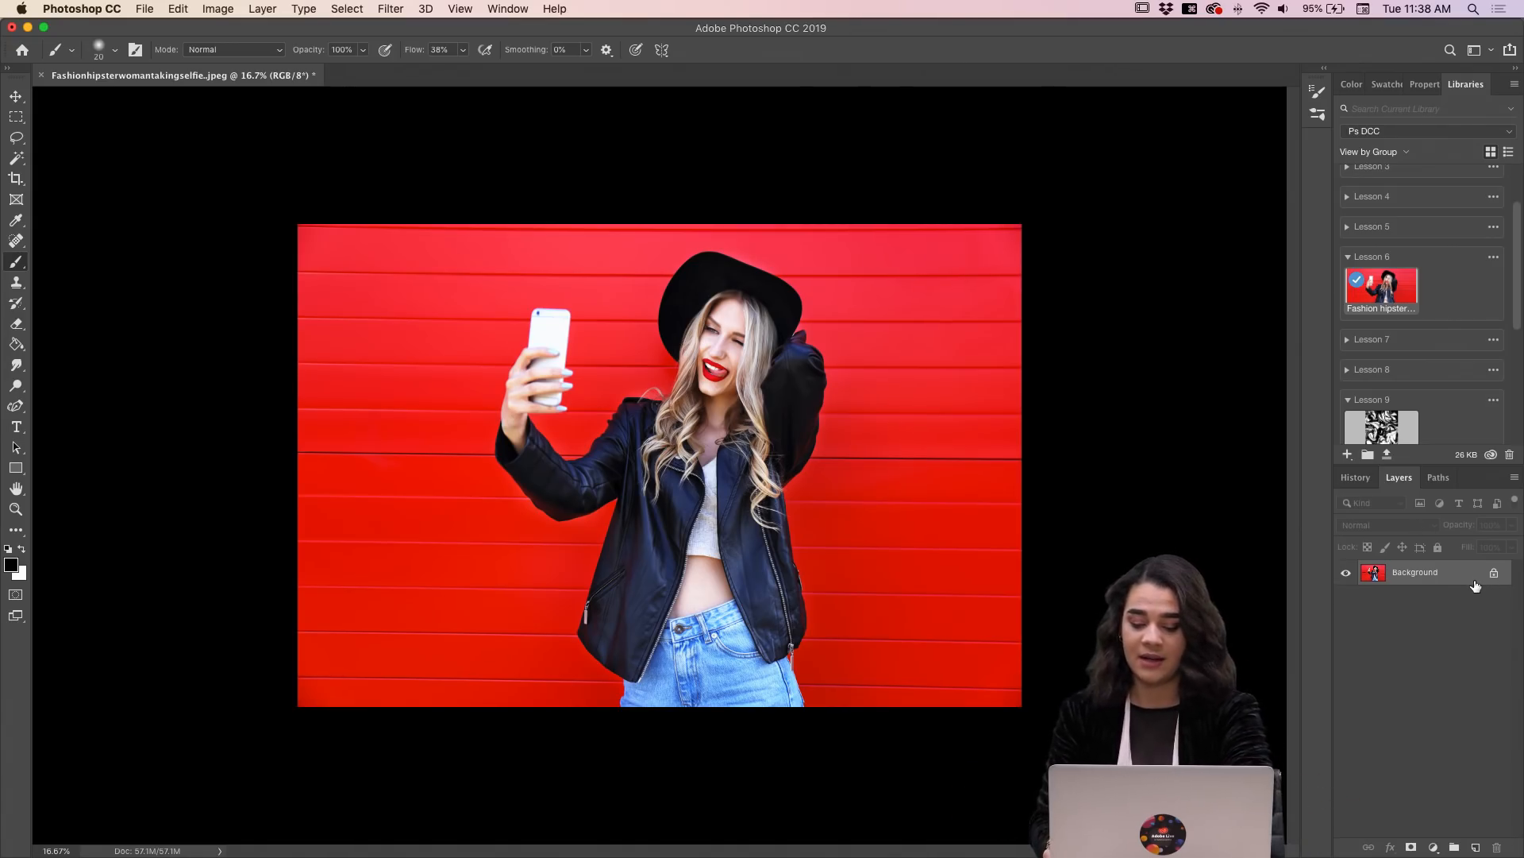
pyautogui.press('super+minus')
pyautogui.press('super+equal')
pyautogui.press('super+equal')
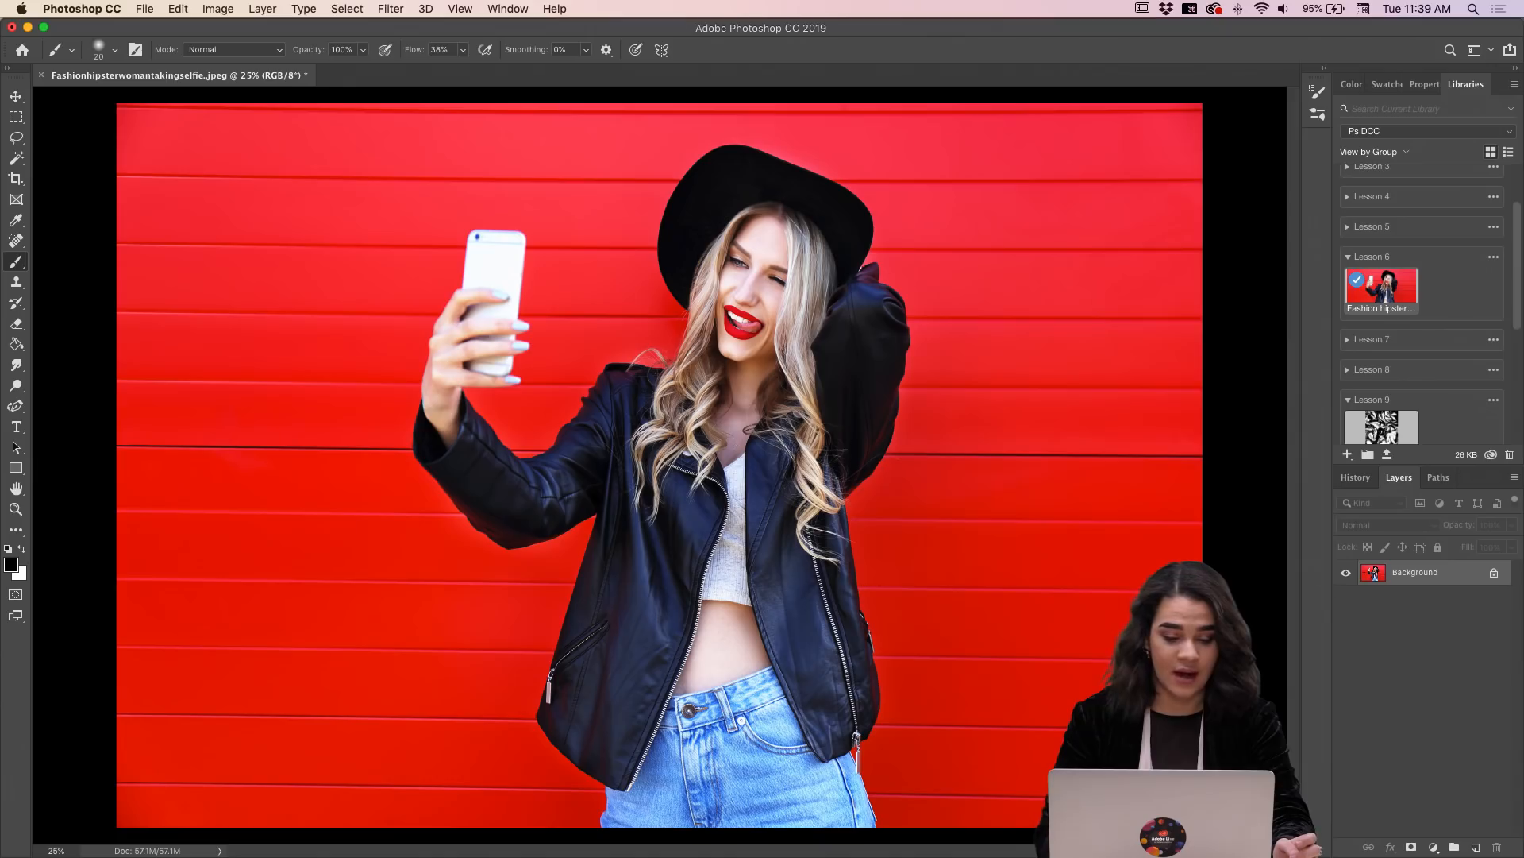
pyautogui.click(23, 162)
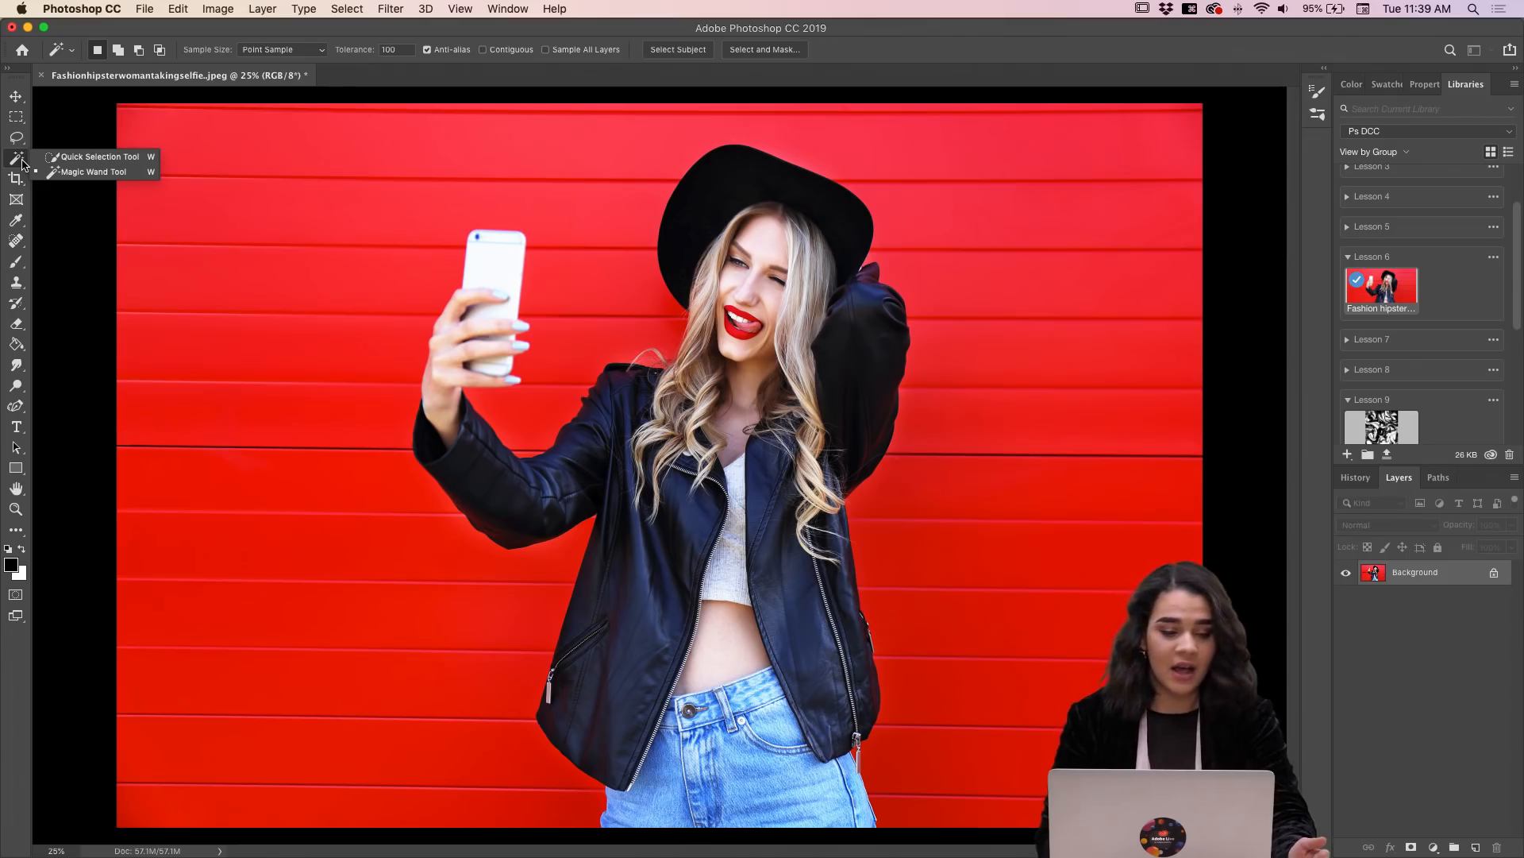
pyautogui.click(73, 172)
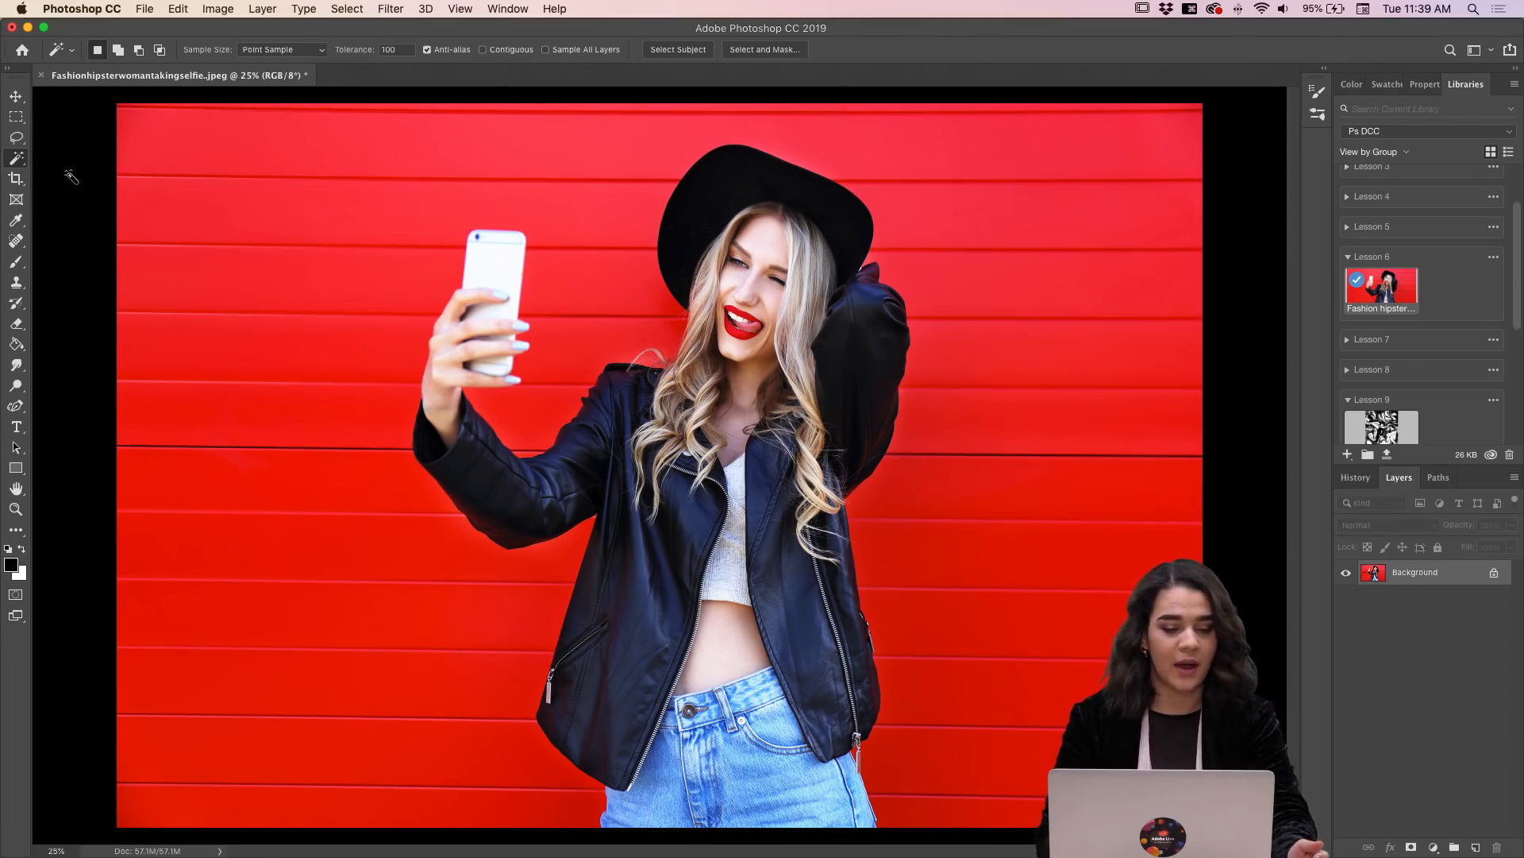
# Step: Try selecting the red wall with the Magic Wand at a tolerance of 32, and clear the selection
pyautogui.doubleClick(401, 48)
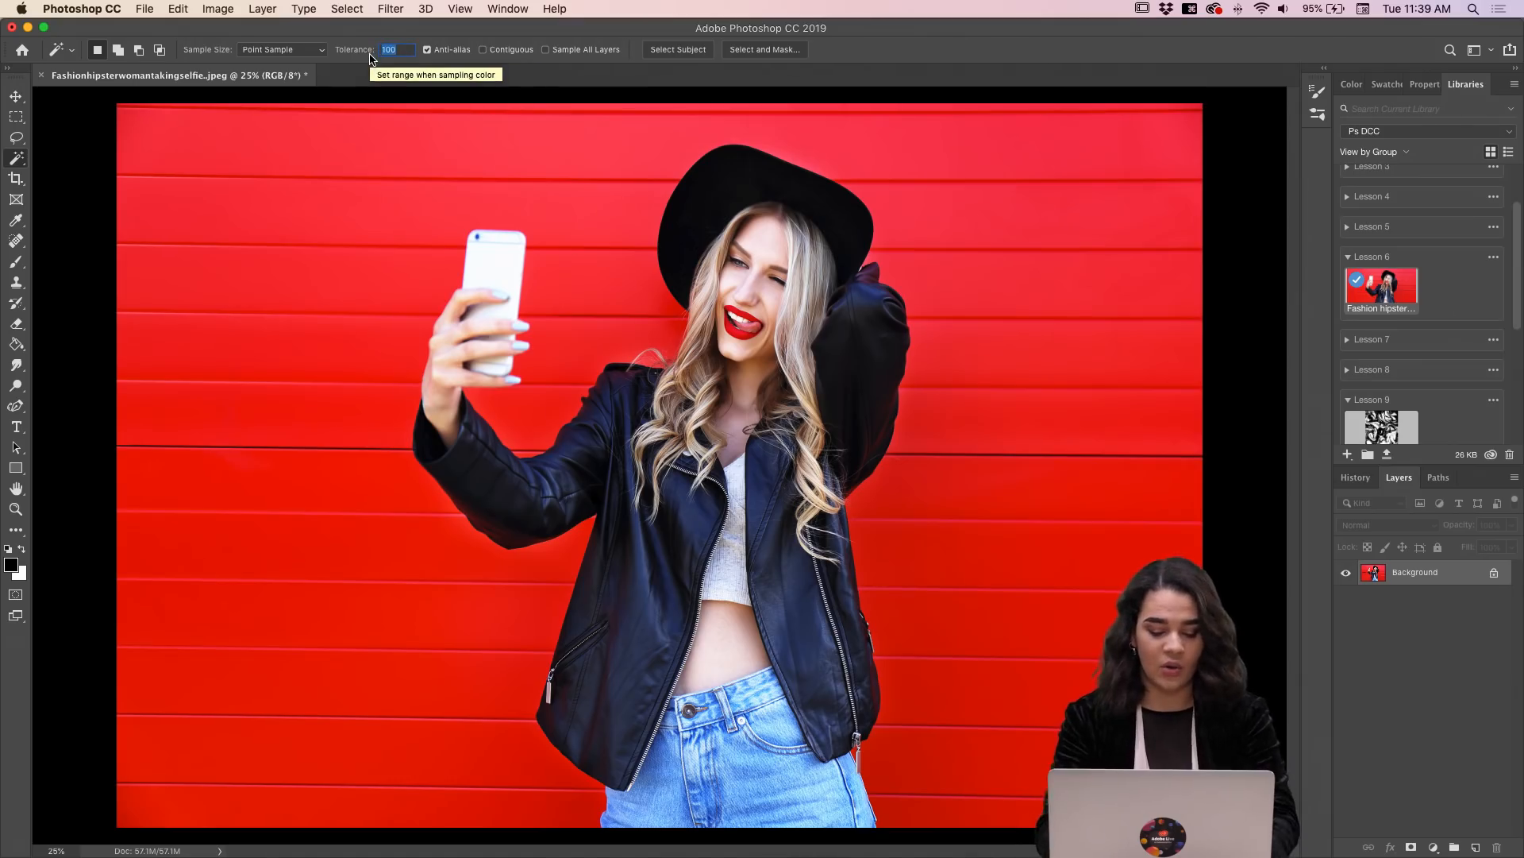
pyautogui.write('32')
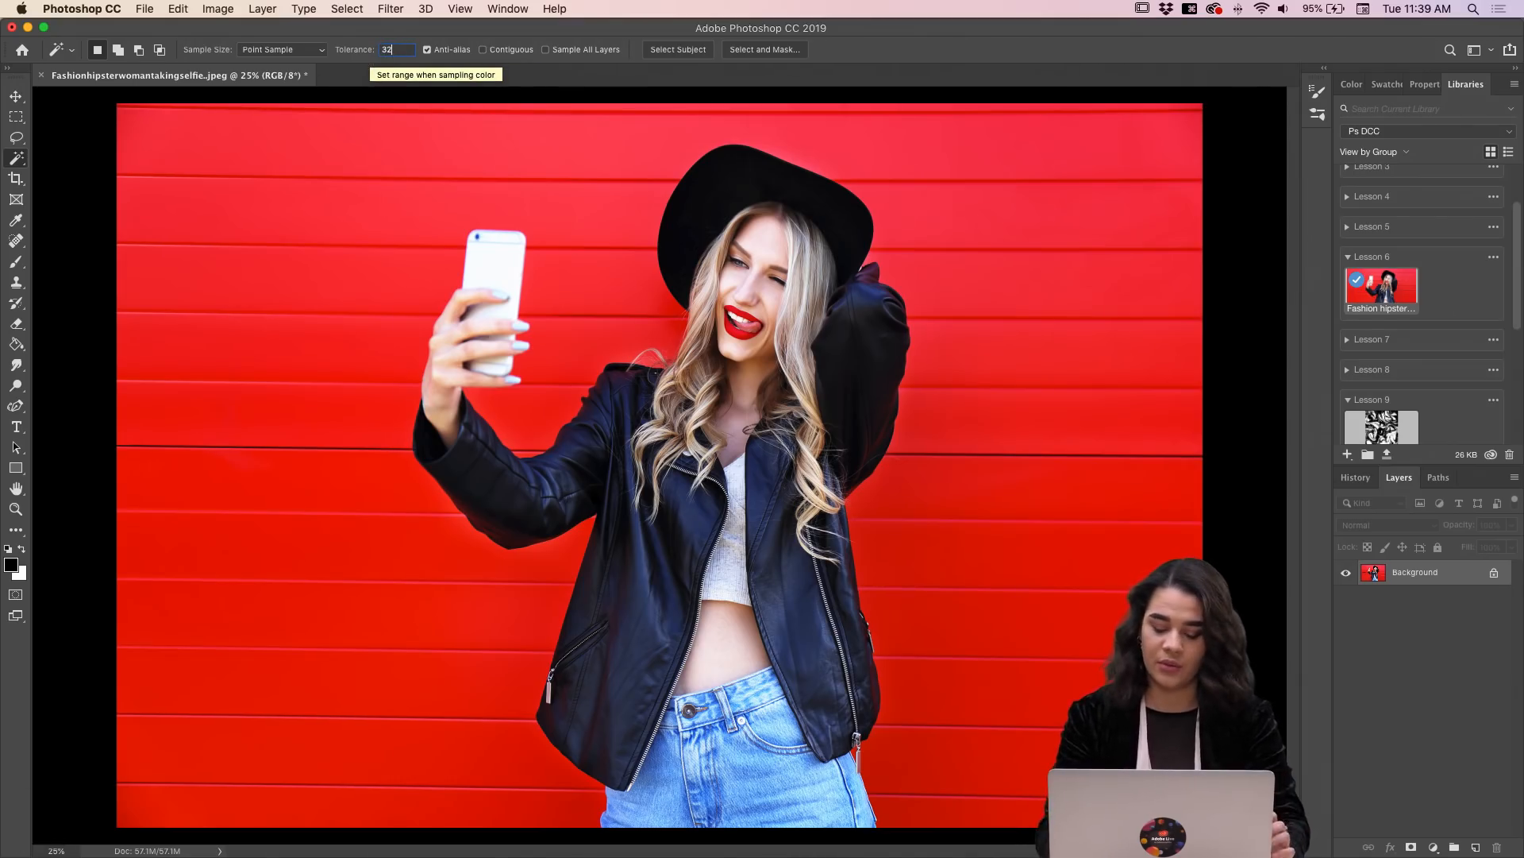
pyautogui.press('Return')
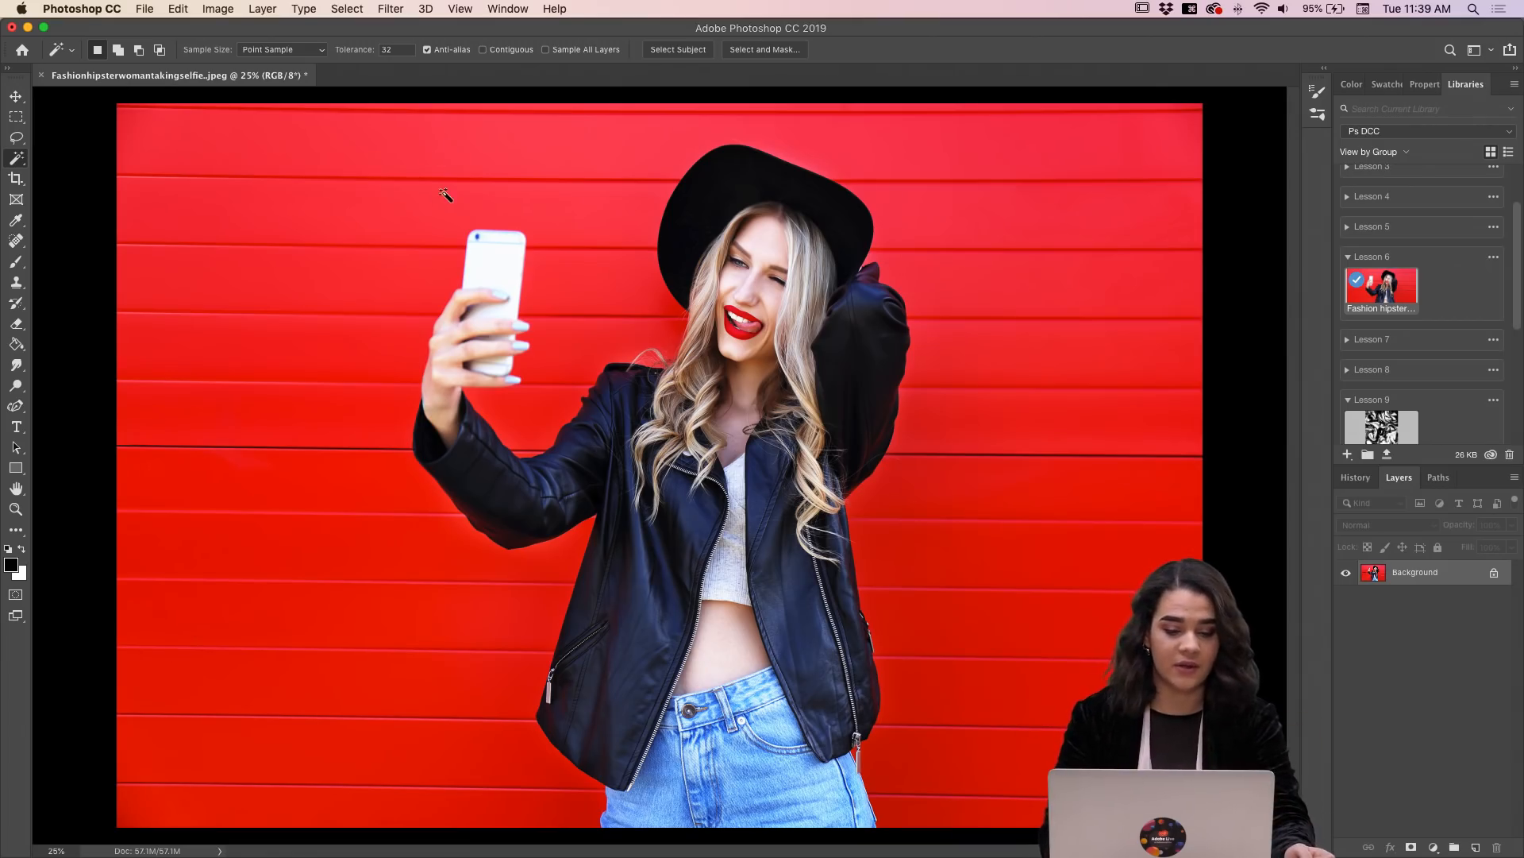
pyautogui.click(340, 191)
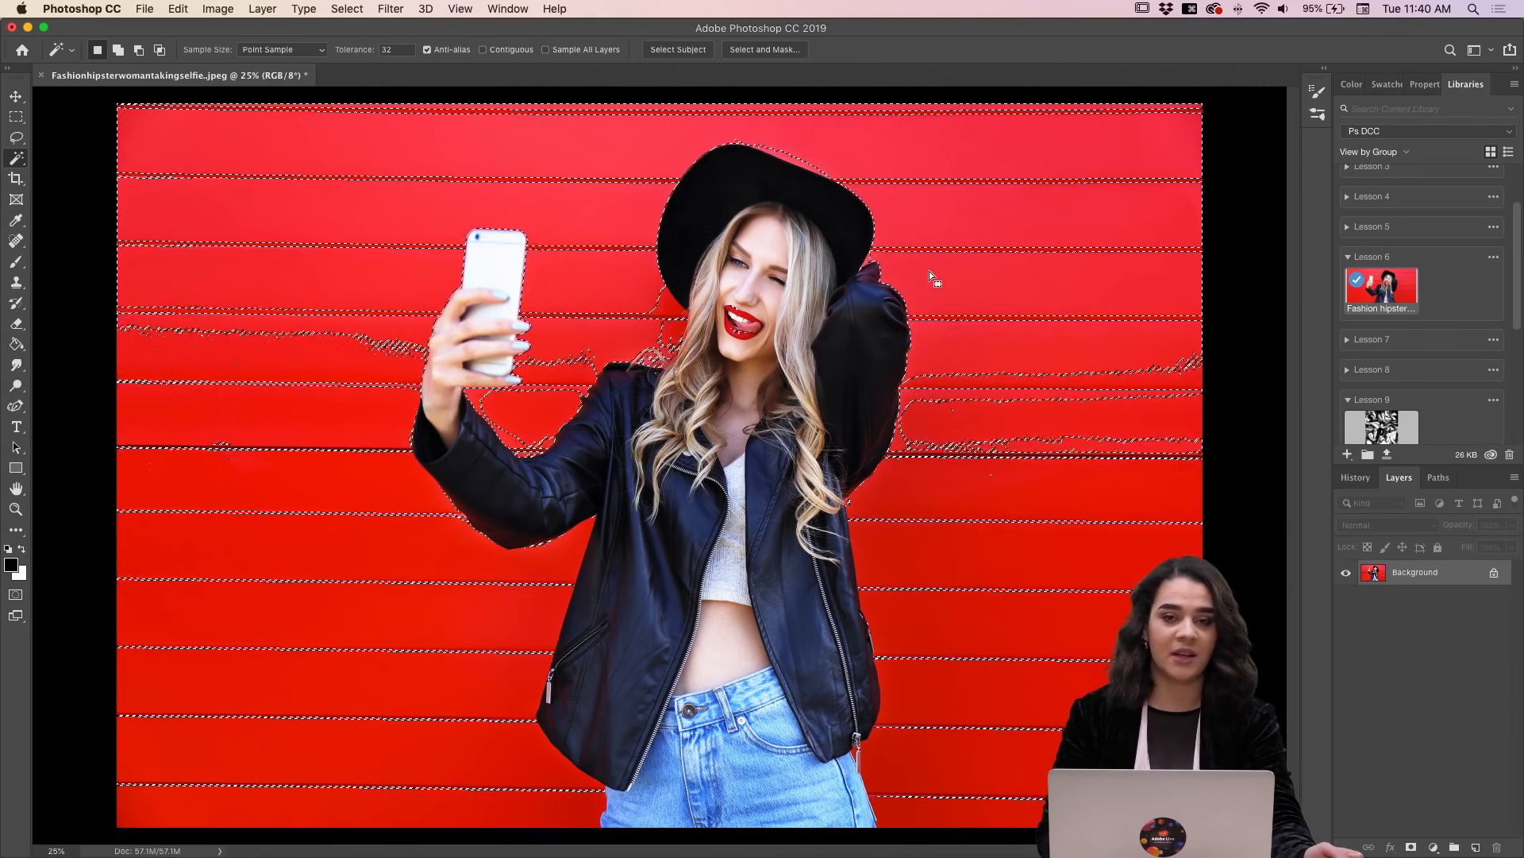
pyautogui.click(1230, 142)
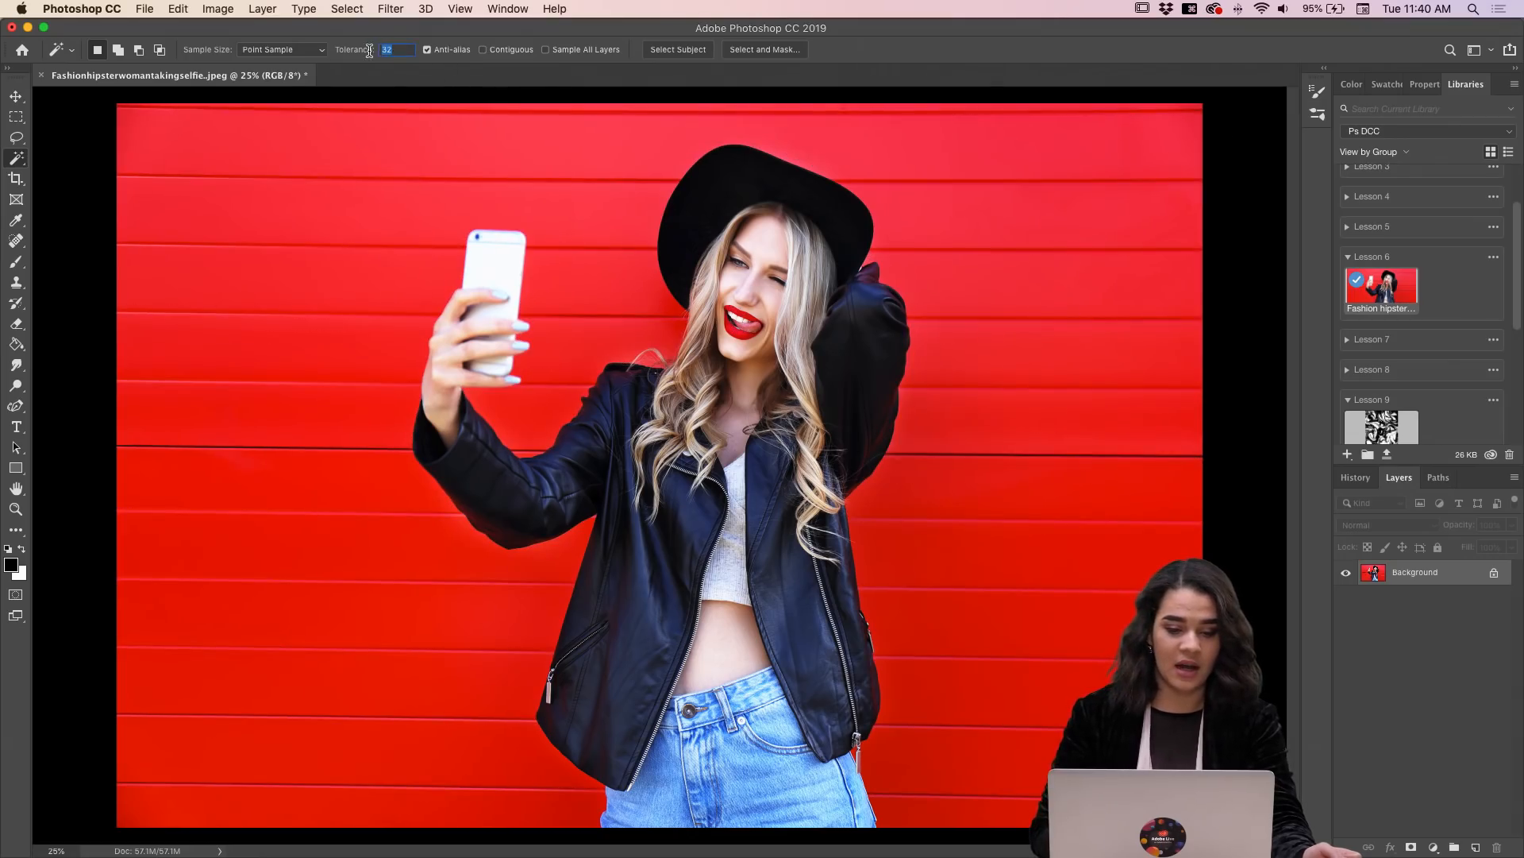
# Step: Try selecting the red wall with the Magic Wand at a tolerance of 50, and clear the selection
pyautogui.write('50')
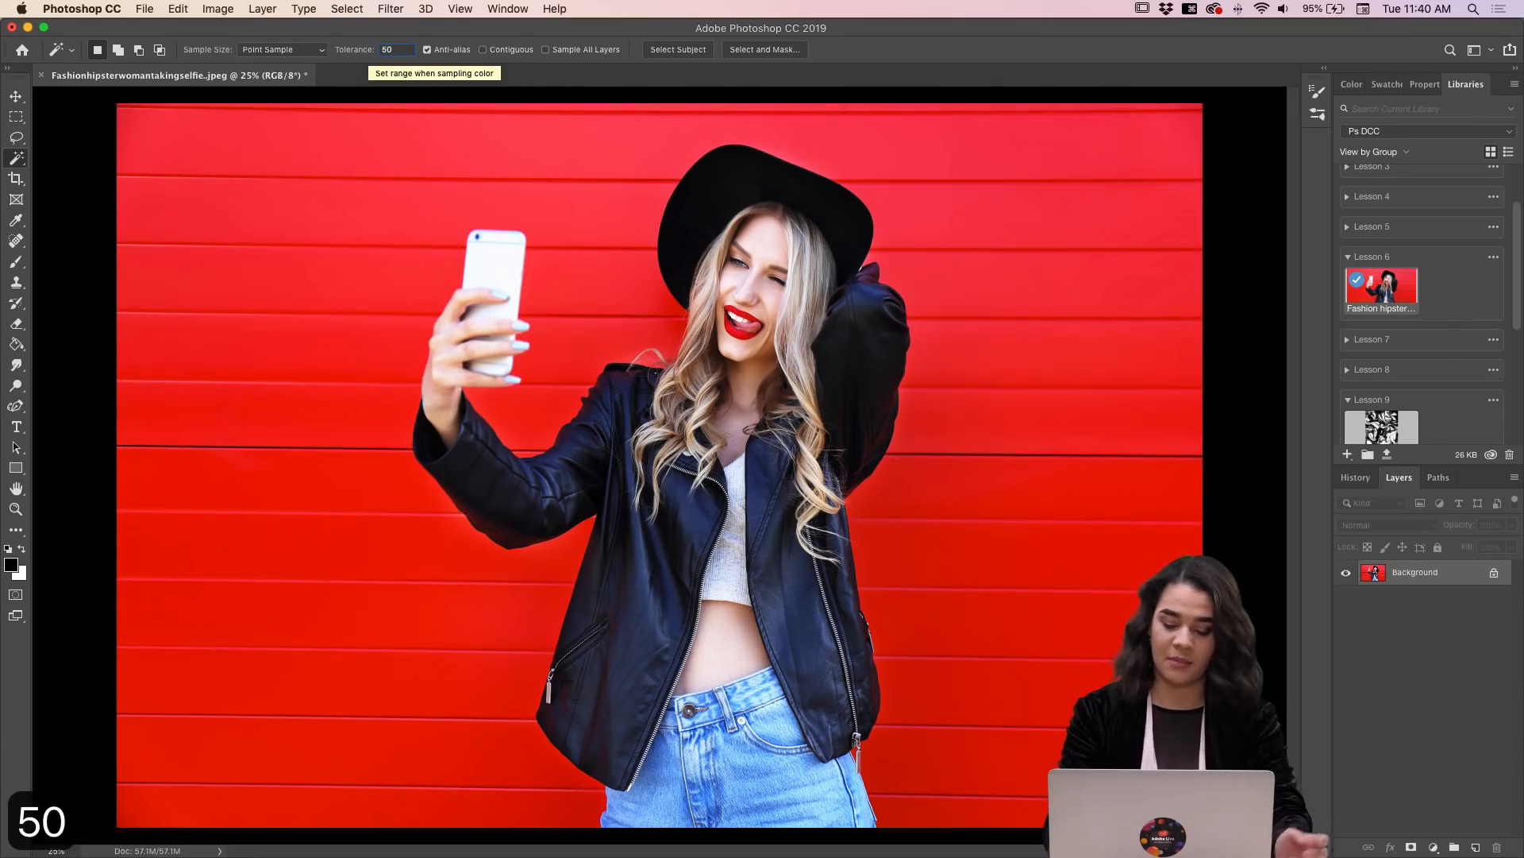
pyautogui.press('Return')
pyautogui.click(294, 205)
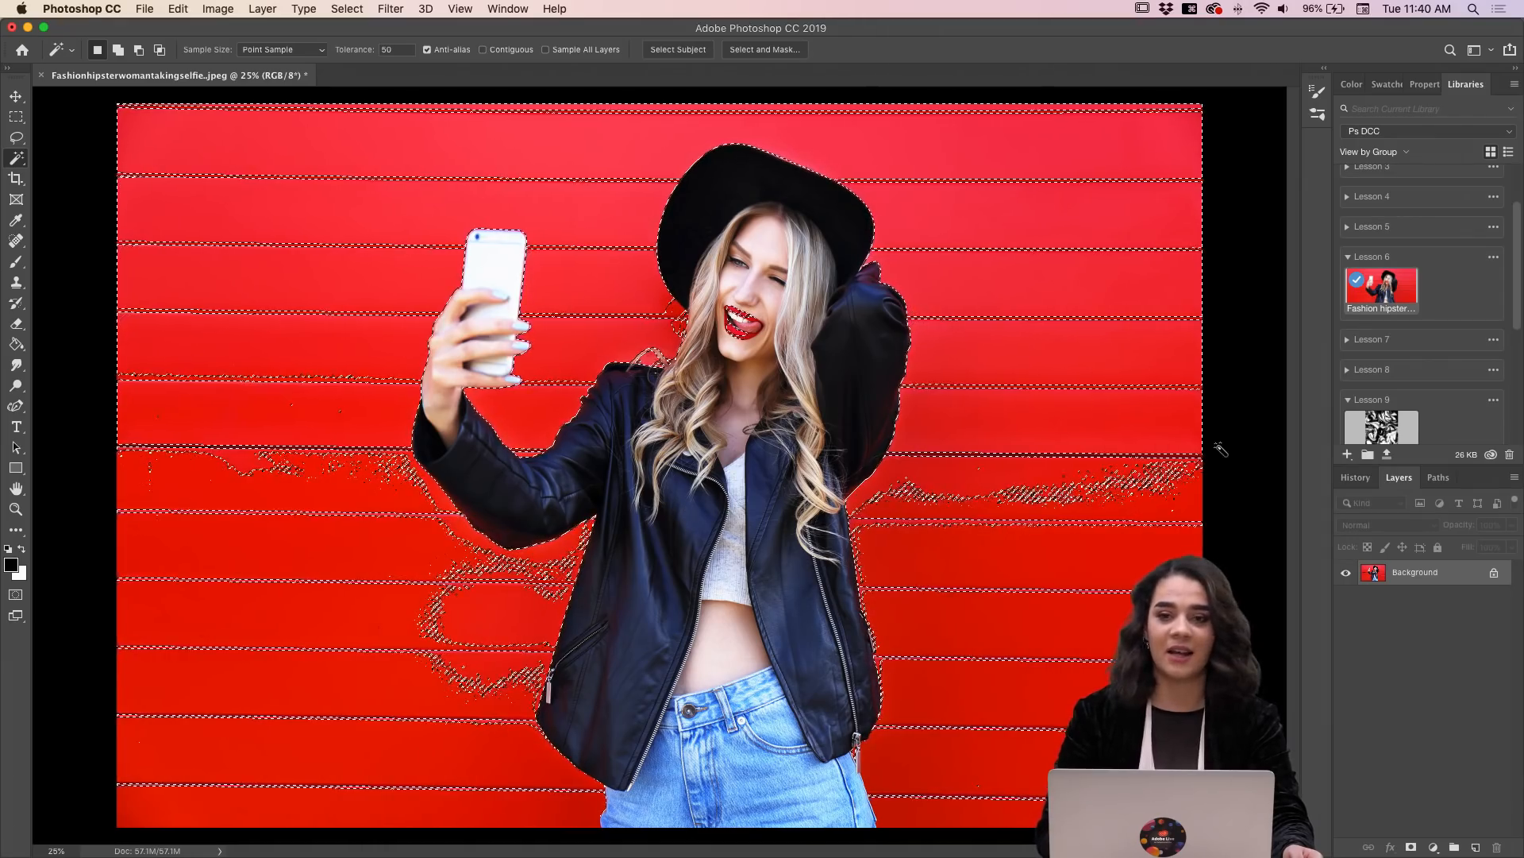
pyautogui.click(1251, 364)
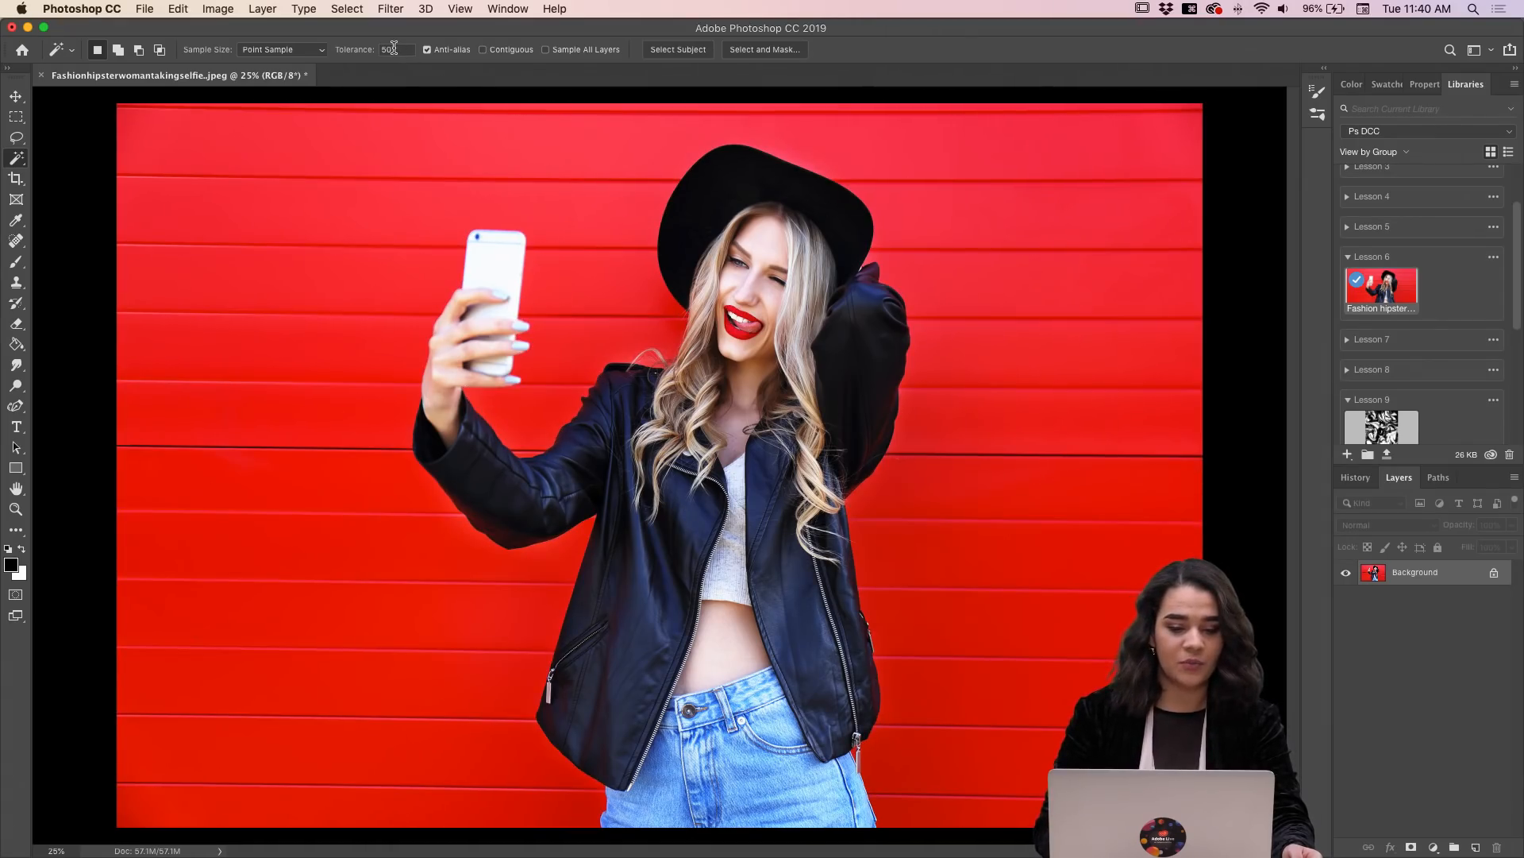
# Step: Set the Magic Wand tolerance to 100 and select the red wall behind the woman
pyautogui.write('100')
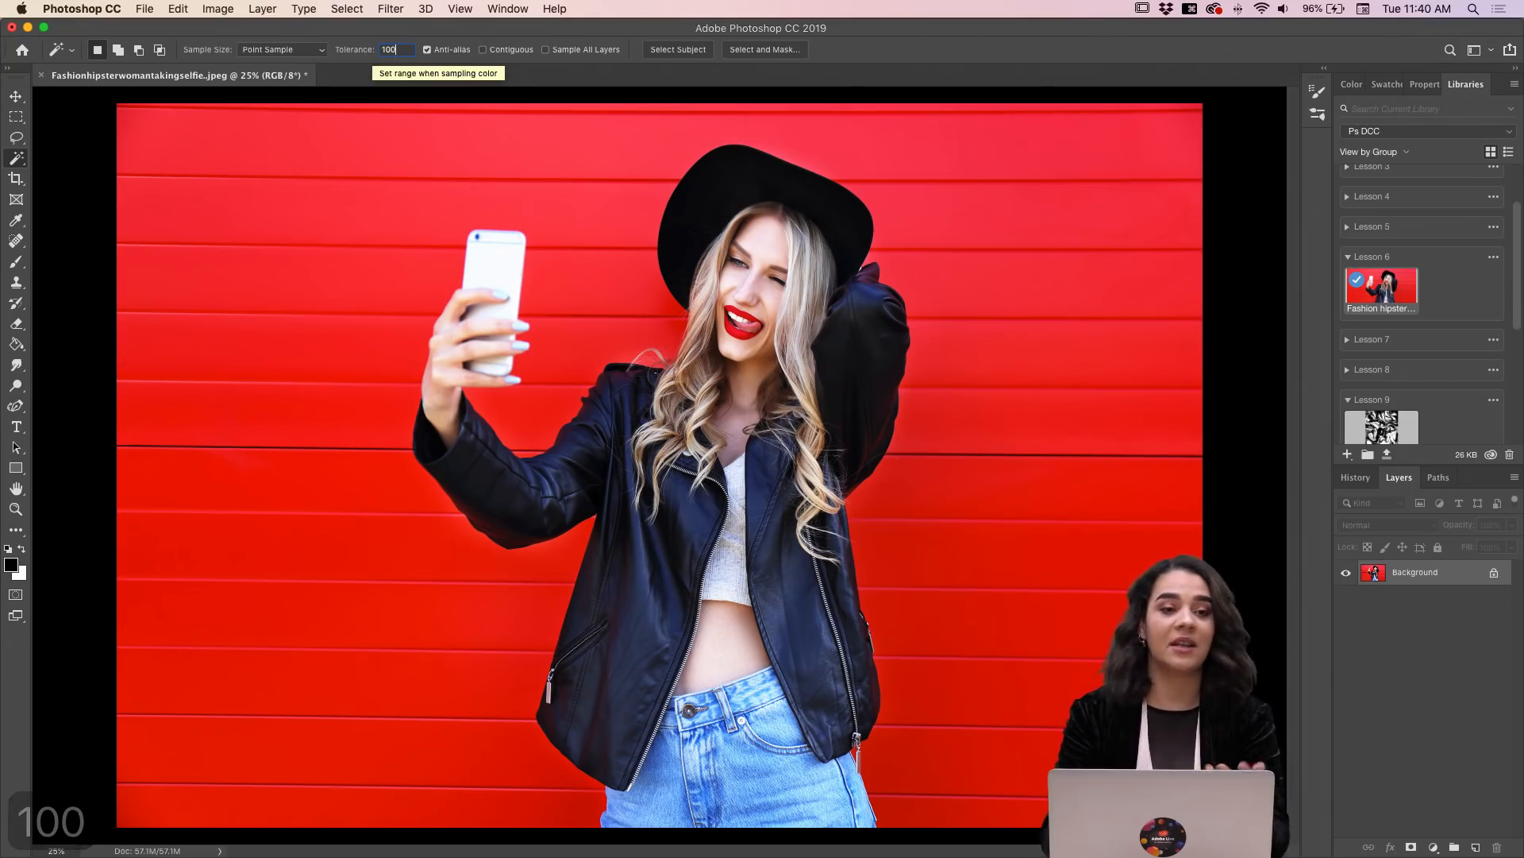
pyautogui.press('Return')
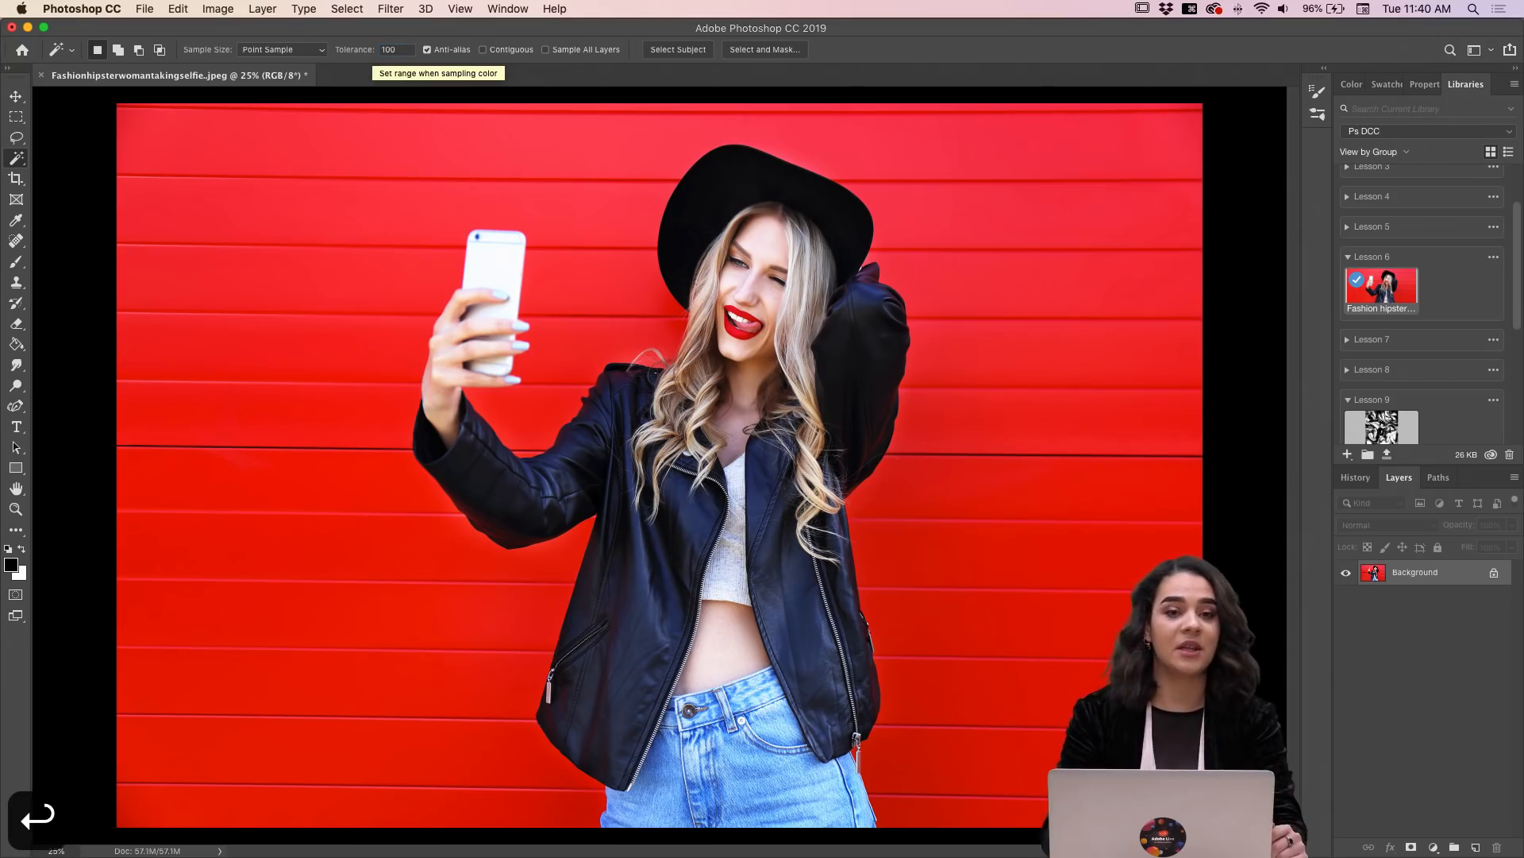
pyautogui.click(271, 222)
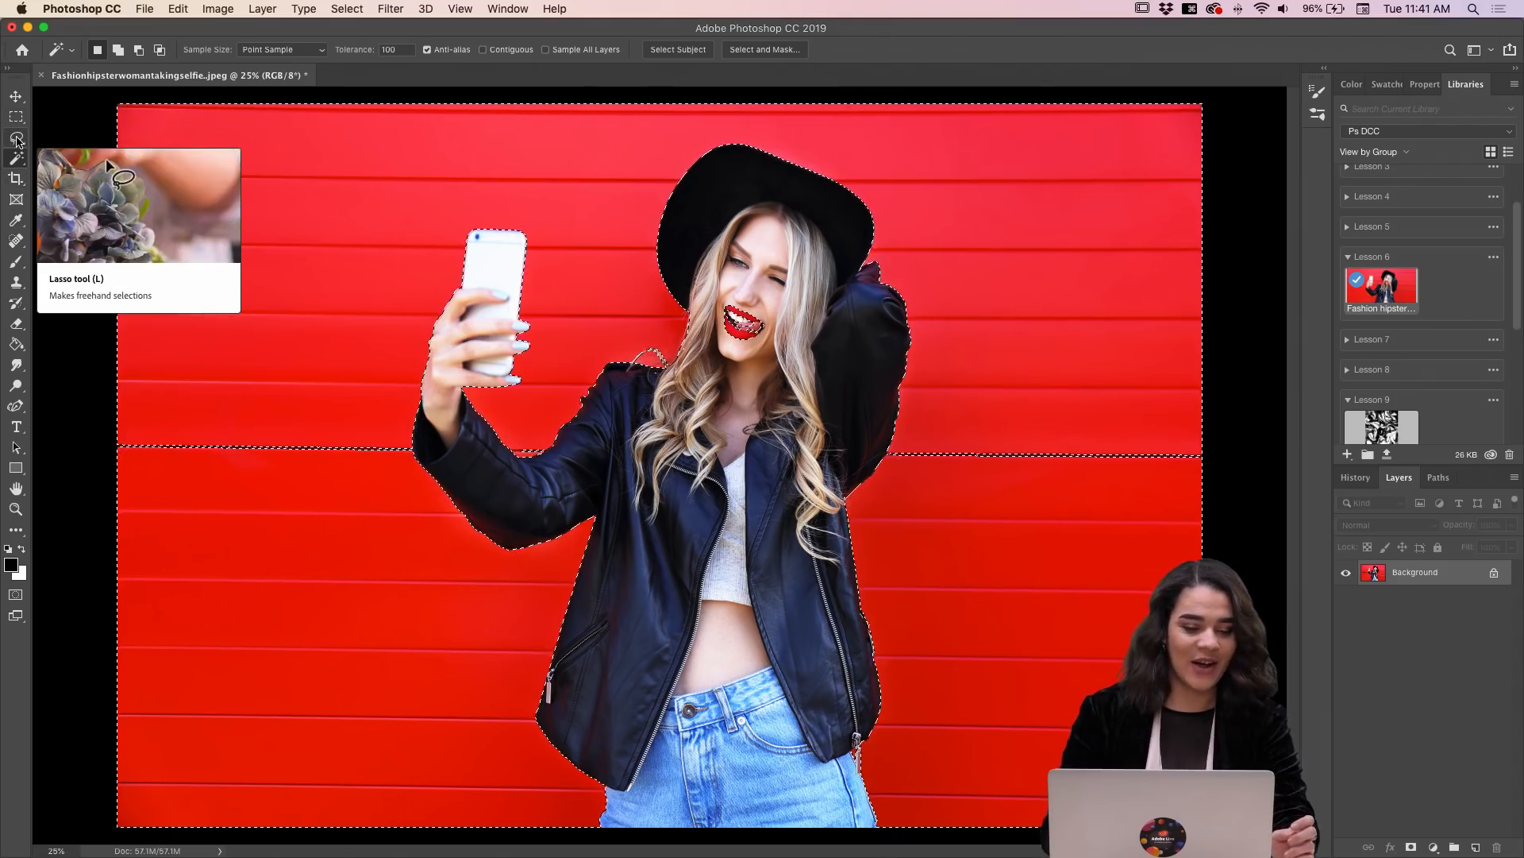
# Step: Remove the woman's red lips from the wall selection using the Lasso tool
pyautogui.click(16, 137)
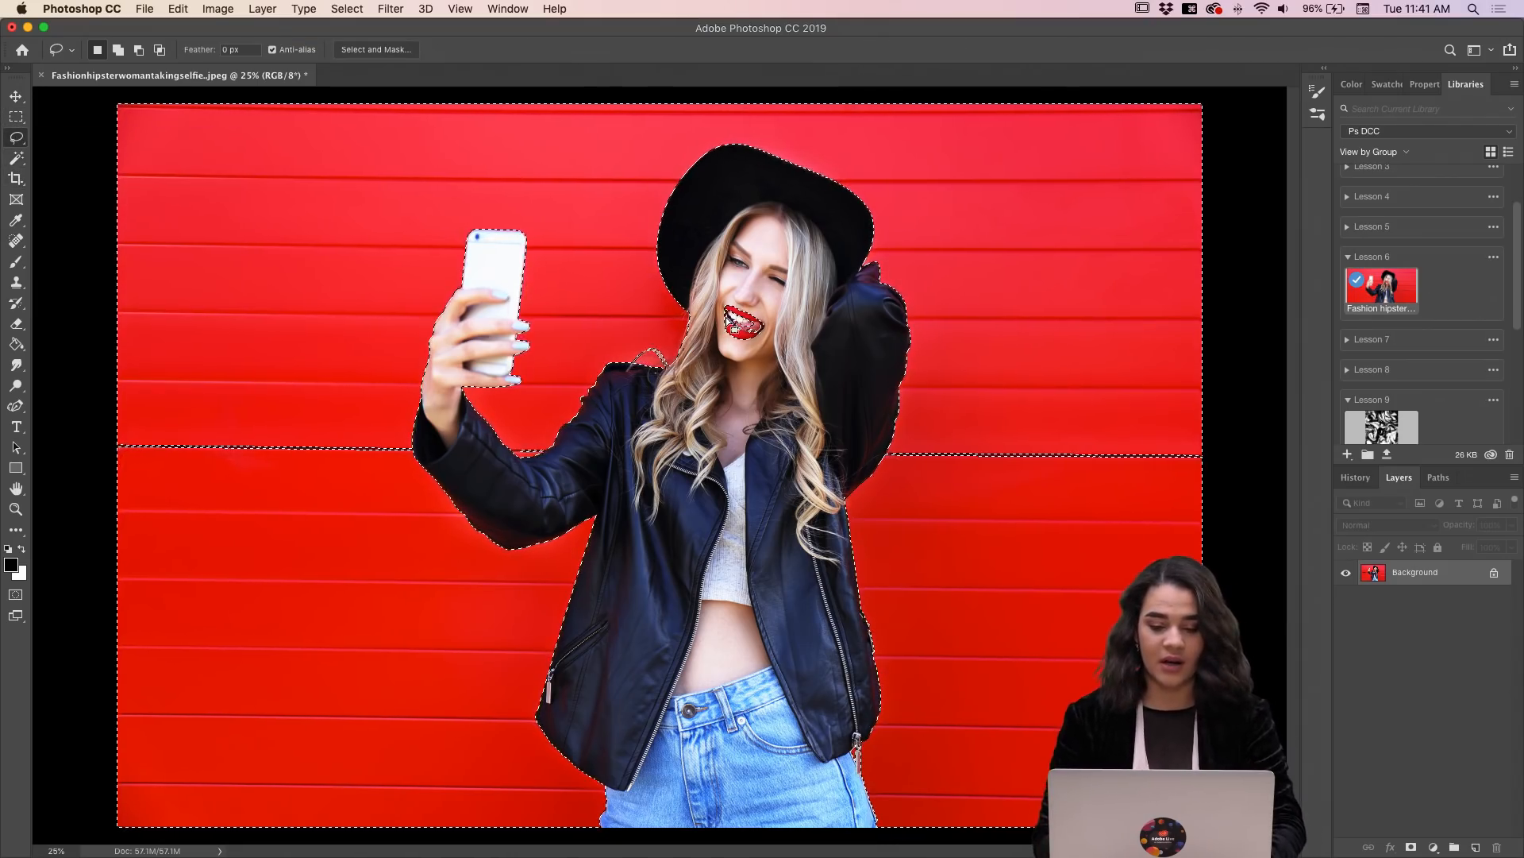
pyautogui.press('shift')
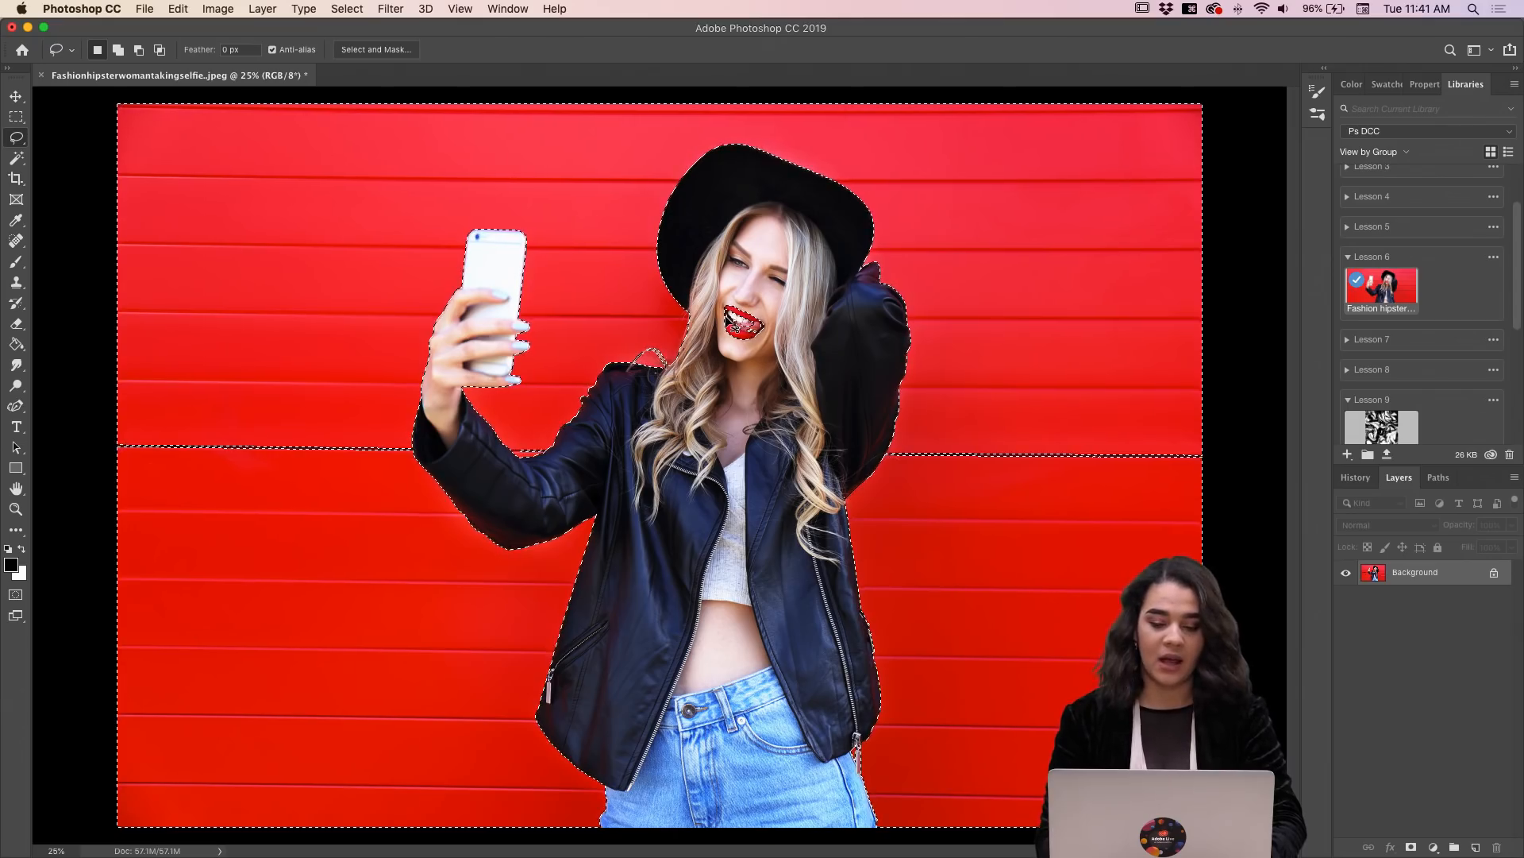
pyautogui.press('alt')
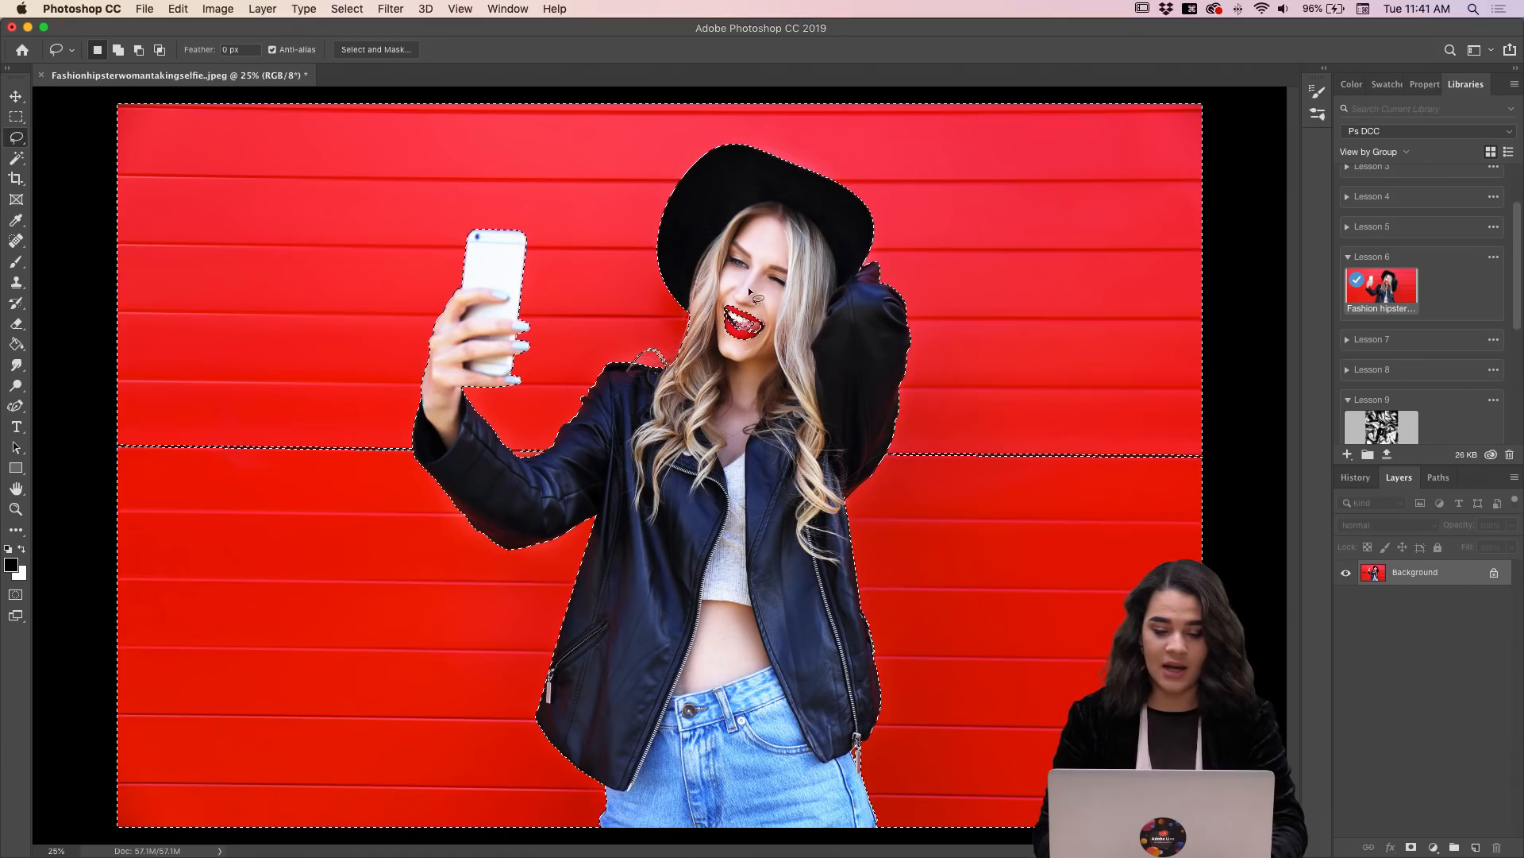
pyautogui.press('shift')
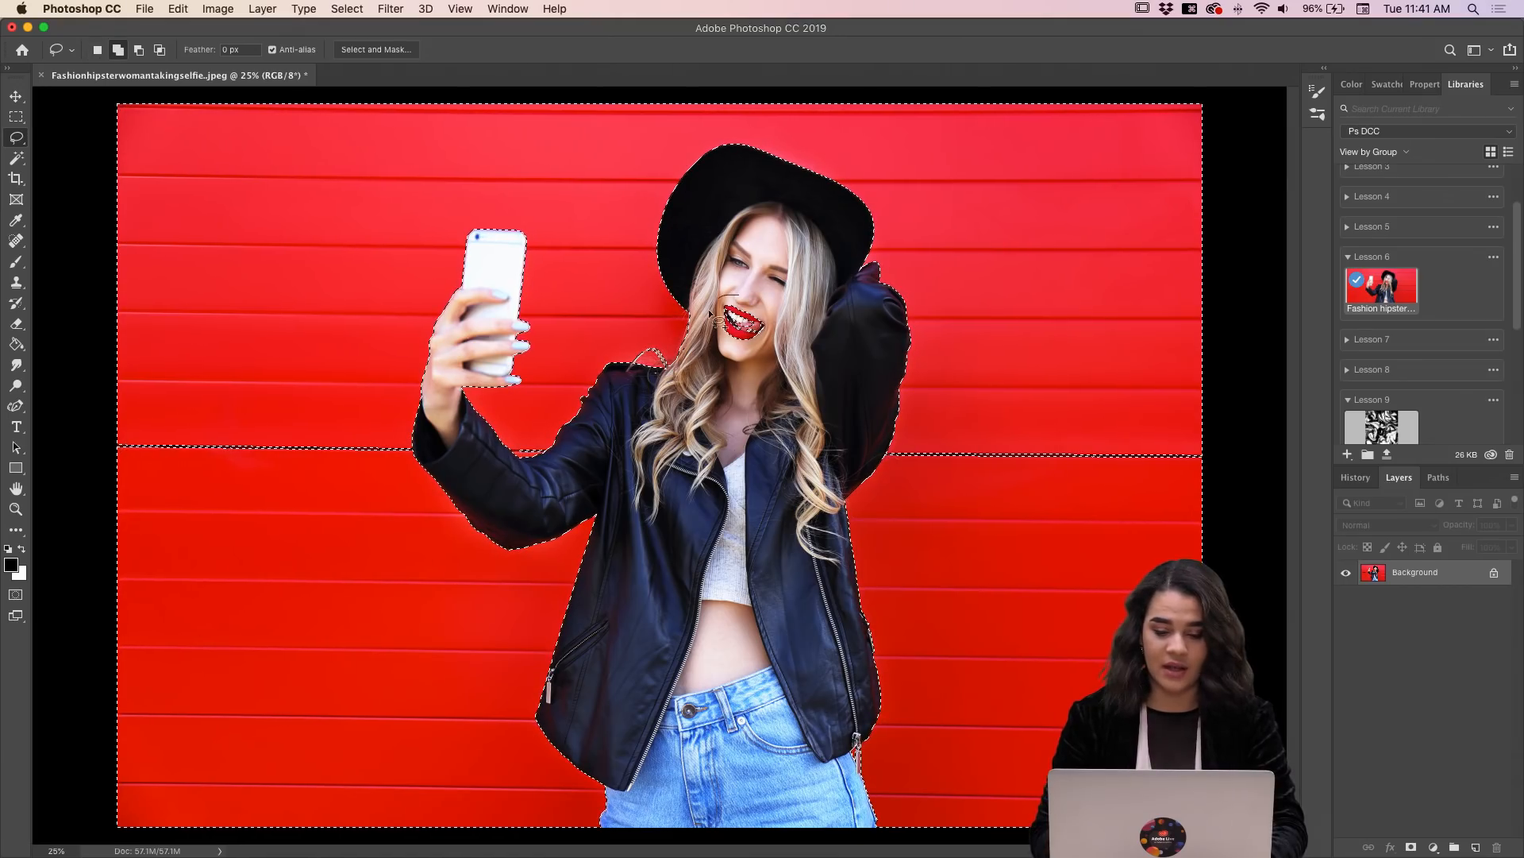
pyautogui.moveTo(774, 343)
pyautogui.mouseDown()
pyautogui.moveTo(767, 265)
pyautogui.moveTo(707, 298)
pyautogui.moveTo(725, 371)
pyautogui.mouseUp()
pyautogui.press('alt')
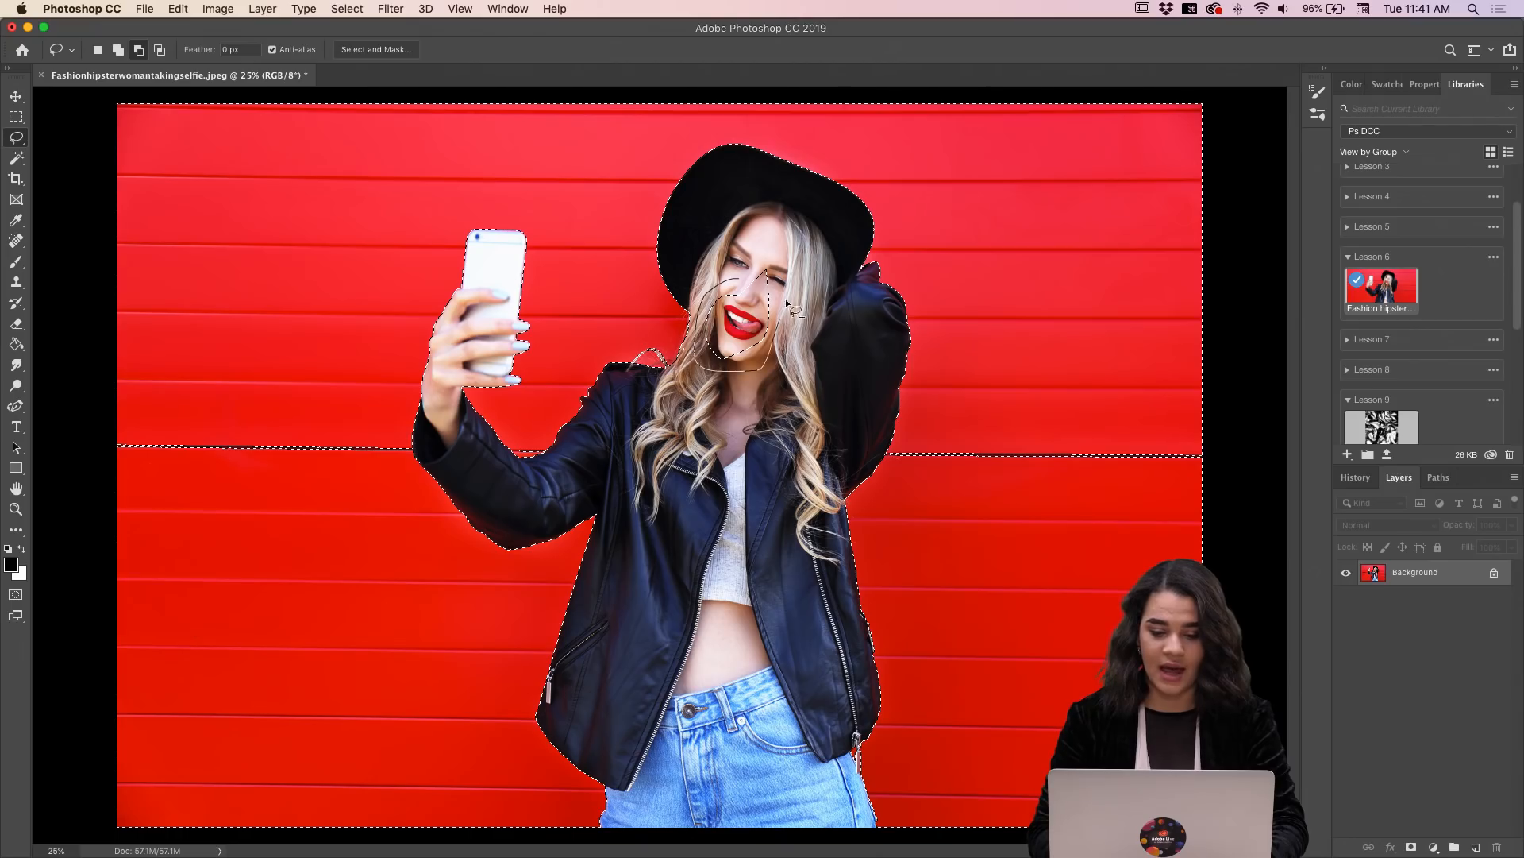
pyautogui.moveTo(736, 260); pyautogui.dragTo(736, 261)
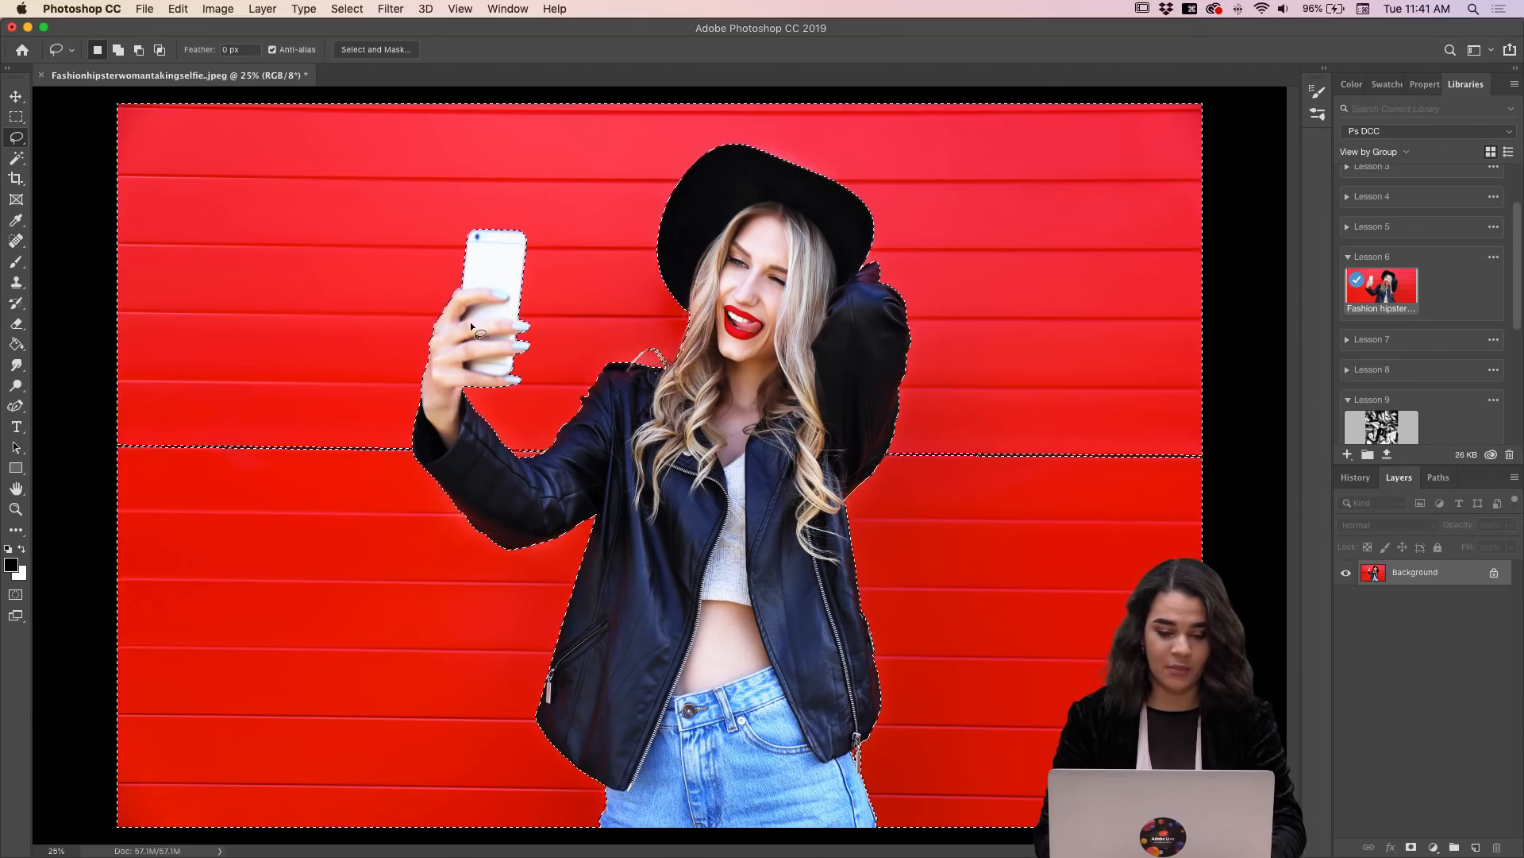
pyautogui.moveTo(471, 325)
pyautogui.mouseDown()
pyautogui.moveTo(444, 350)
pyautogui.moveTo(481, 359)
pyautogui.mouseUp()
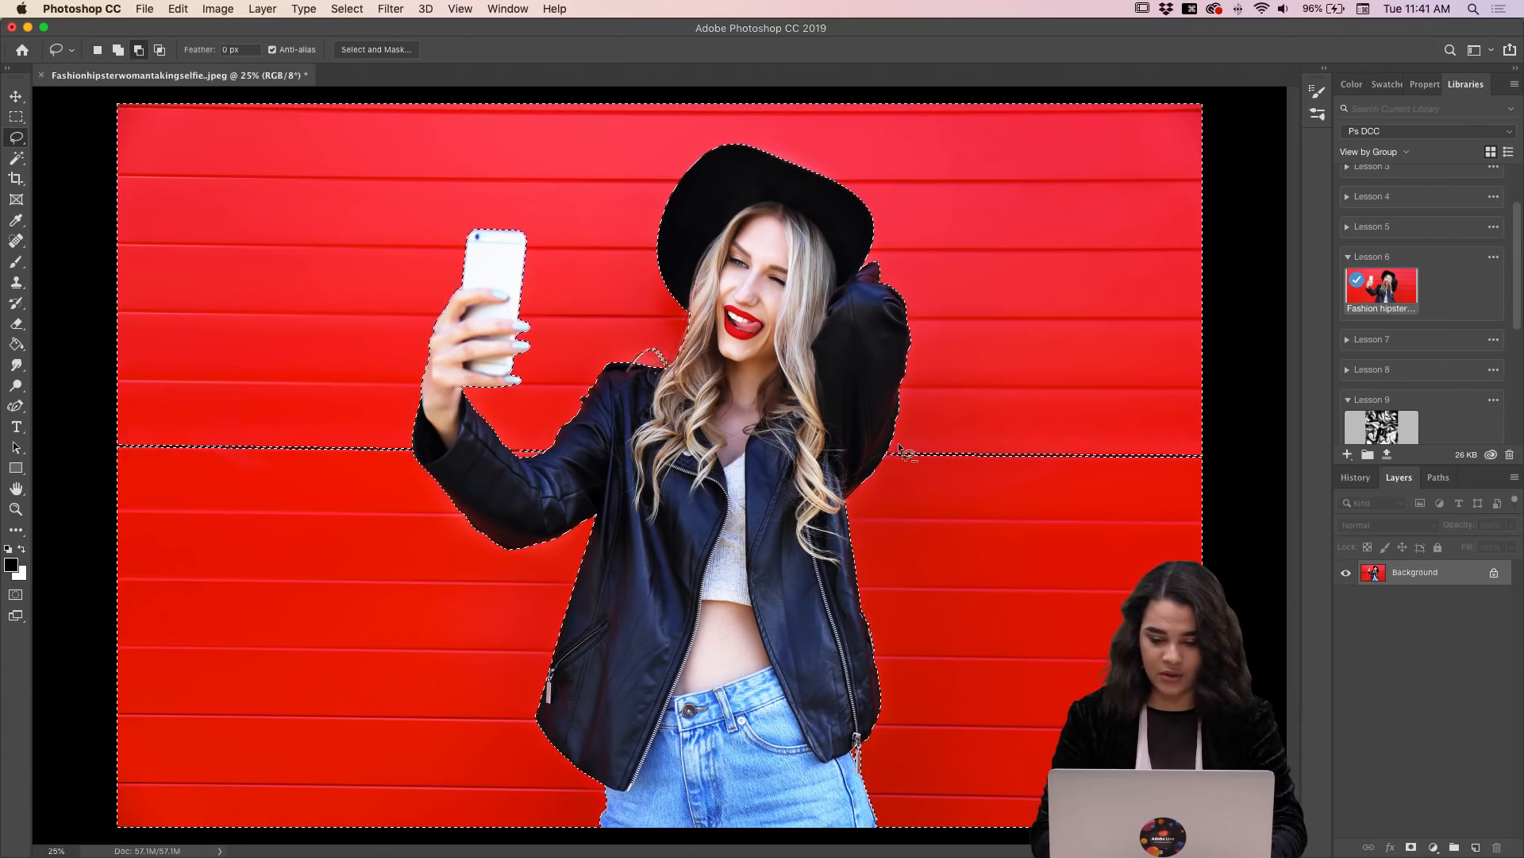
# Step: Try subtracting the area around the wall seam beside the woman's raised elbow with the Lasso, and undo the attempts
pyautogui.press('alt')
pyautogui.moveTo(897, 451)
pyautogui.mouseDown()
pyautogui.moveTo(886, 468)
pyautogui.moveTo(1112, 507)
pyautogui.moveTo(1167, 439)
pyautogui.moveTo(1102, 410)
pyautogui.moveTo(1157, 415)
pyautogui.moveTo(1137, 413)
pyautogui.mouseUp()
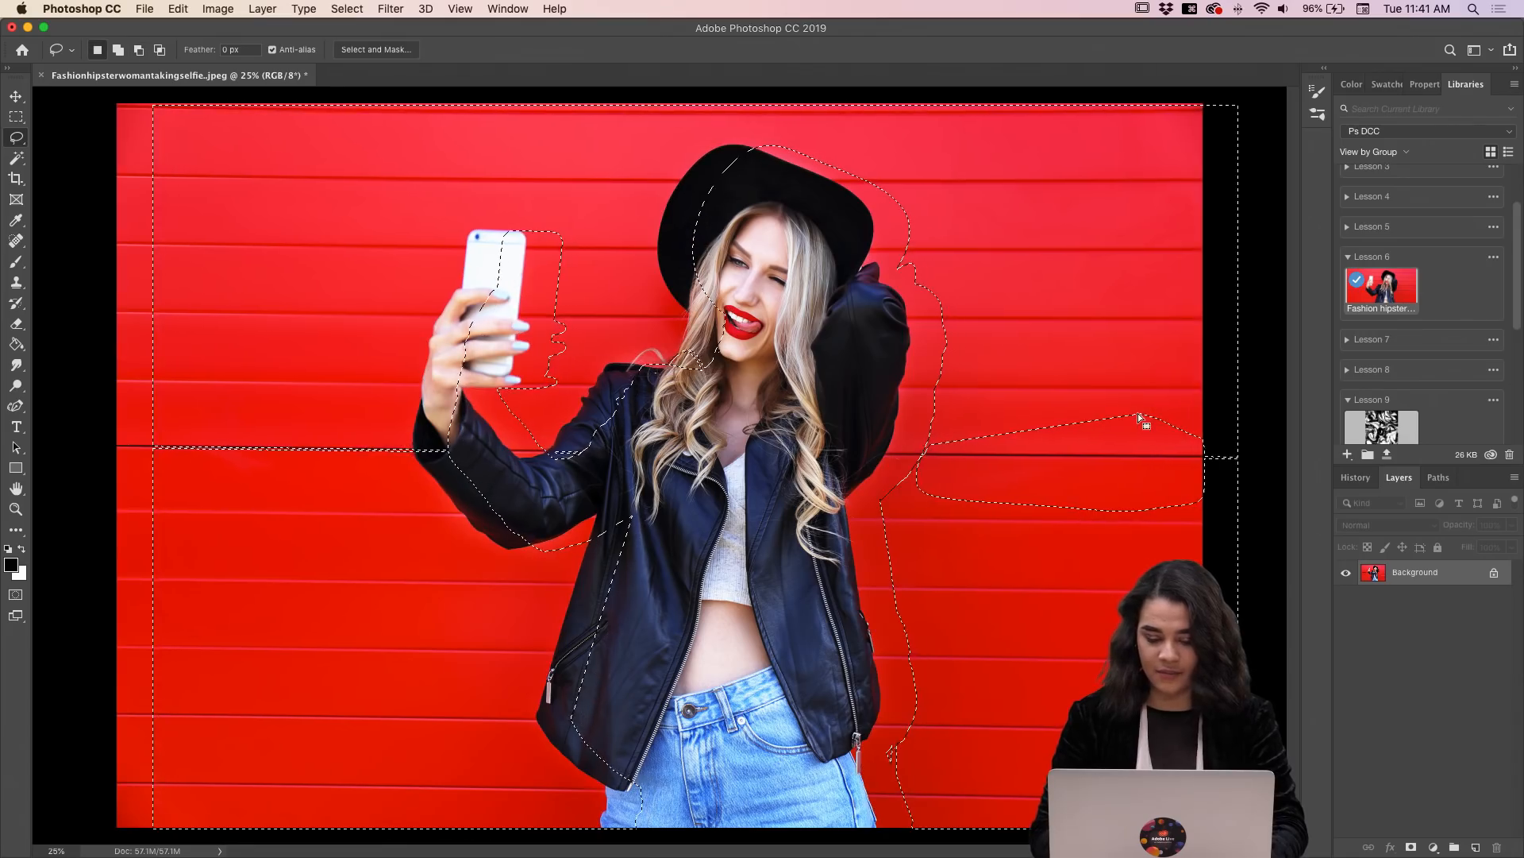
pyautogui.press('super+z')
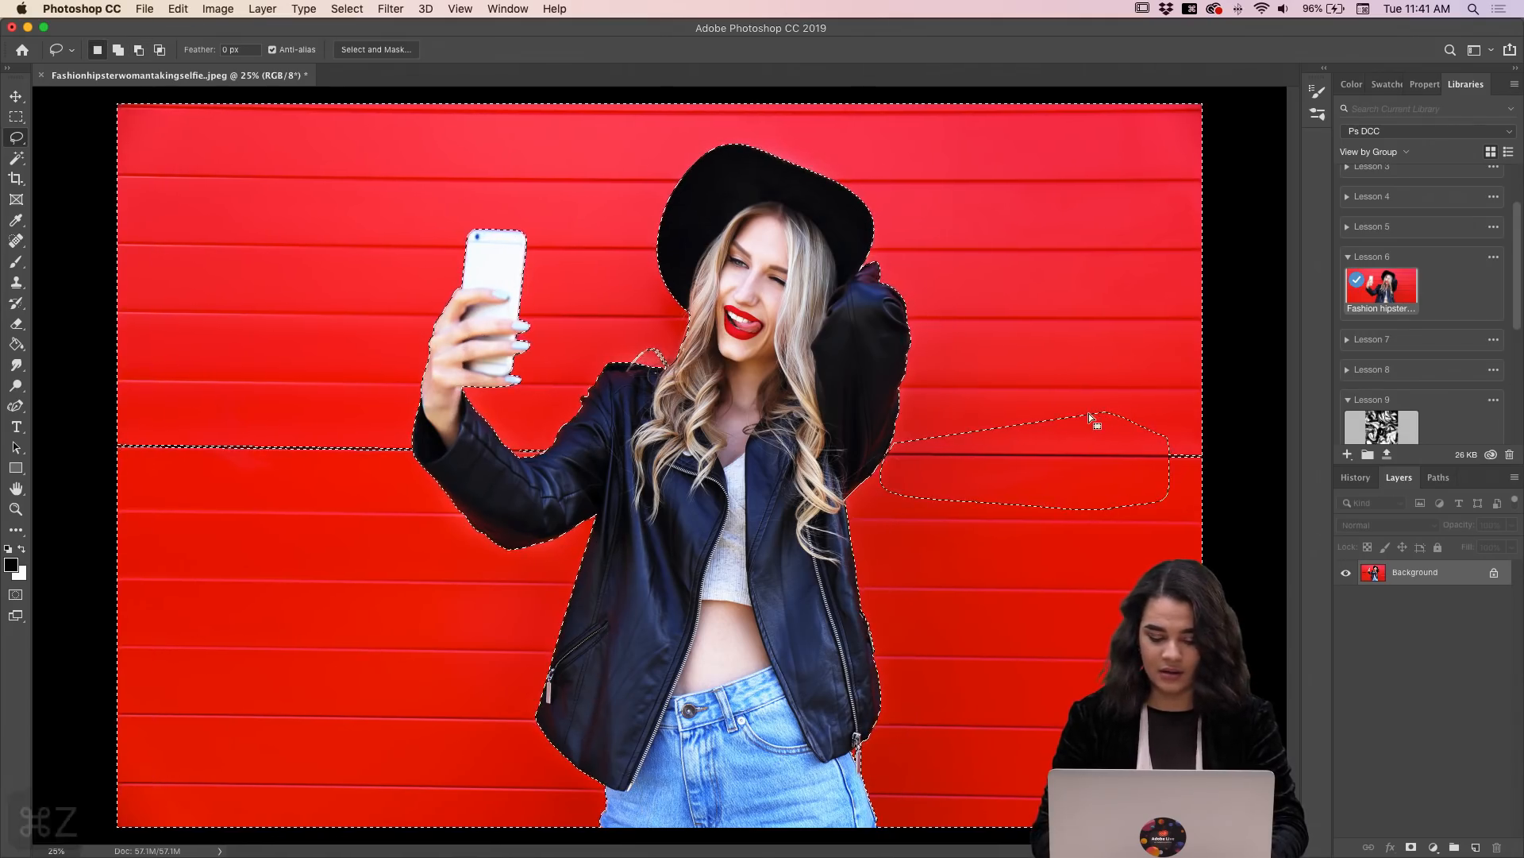
pyautogui.press('super+z')
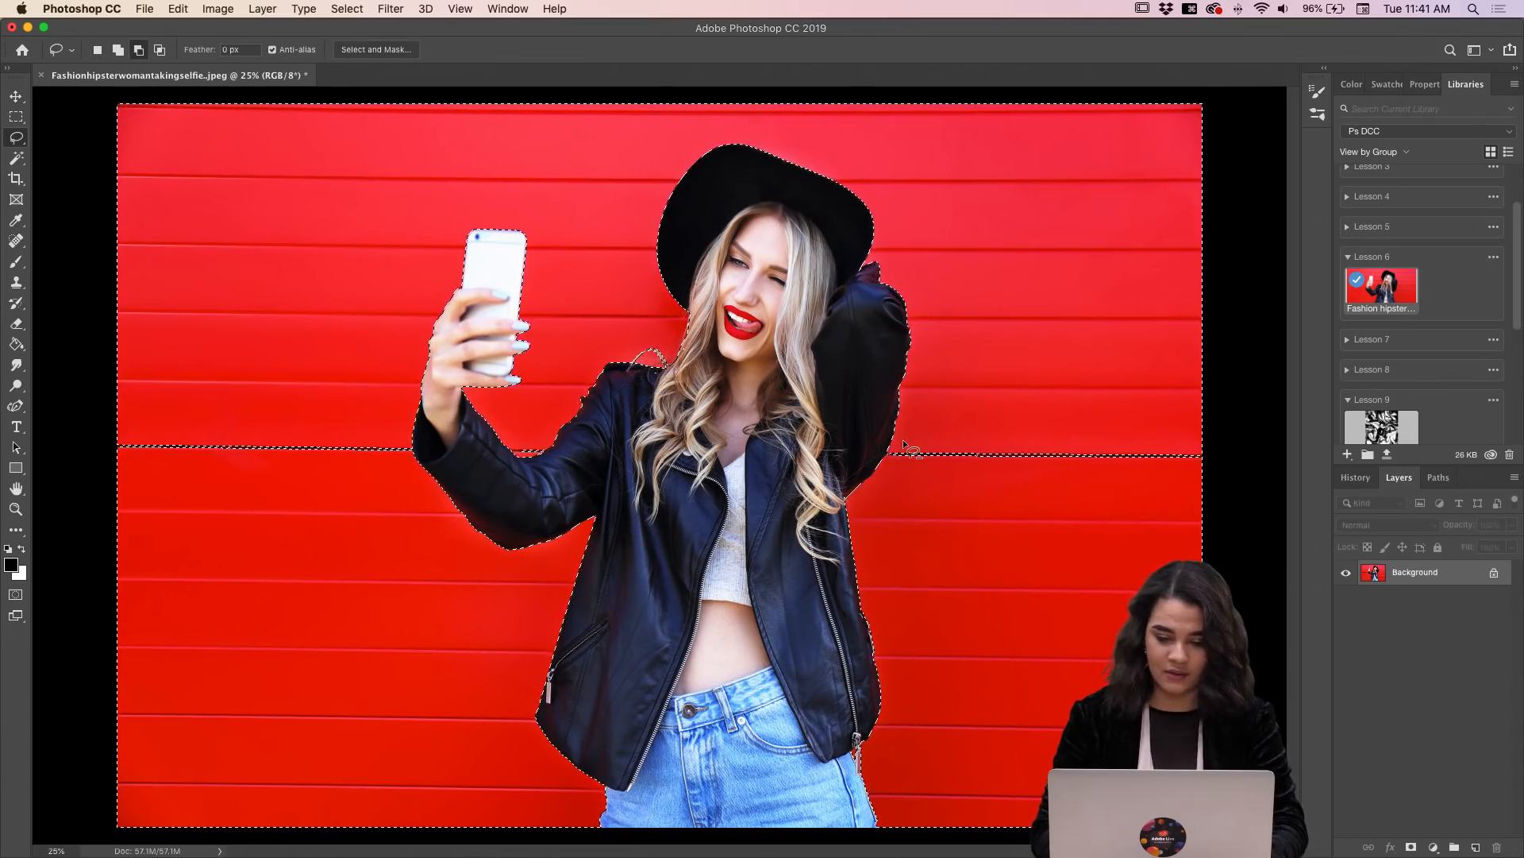
pyautogui.moveTo(904, 441)
pyautogui.mouseDown()
pyautogui.moveTo(921, 500)
pyautogui.moveTo(1123, 584)
pyautogui.moveTo(1191, 563)
pyautogui.moveTo(1174, 424)
pyautogui.moveTo(1026, 384)
pyautogui.mouseUp()
pyautogui.press('super+z')
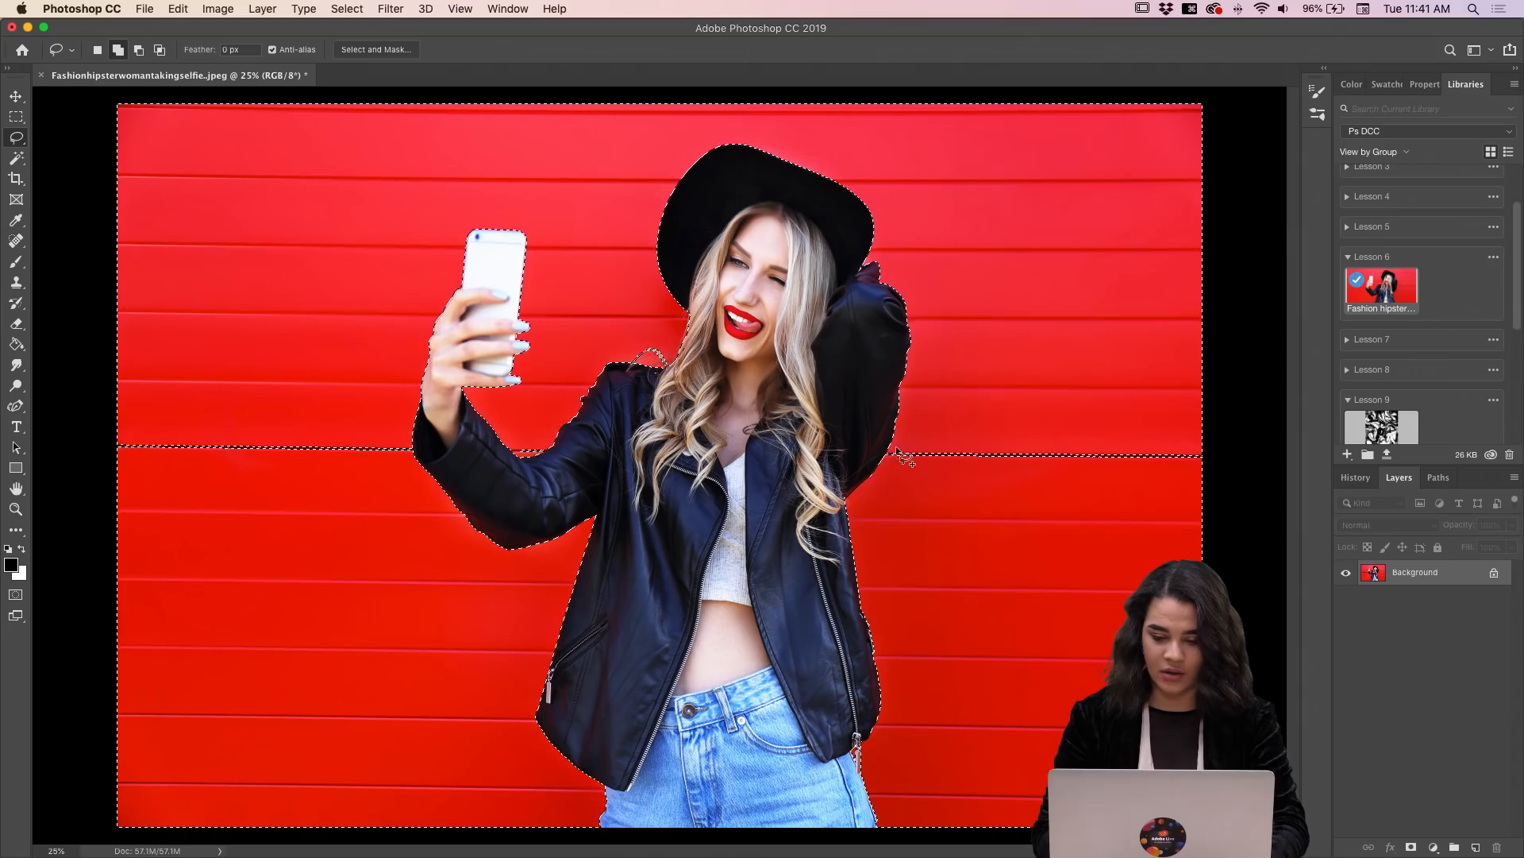
# Step: Add the unselected dark wall seams on both sides of the woman to the selection with the Lasso
pyautogui.press('shift')
pyautogui.moveTo(1088, 543)
pyautogui.mouseDown()
pyautogui.moveTo(1154, 533)
pyautogui.moveTo(1276, 441)
pyautogui.moveTo(1260, 387)
pyautogui.moveTo(1122, 389)
pyautogui.mouseUp()
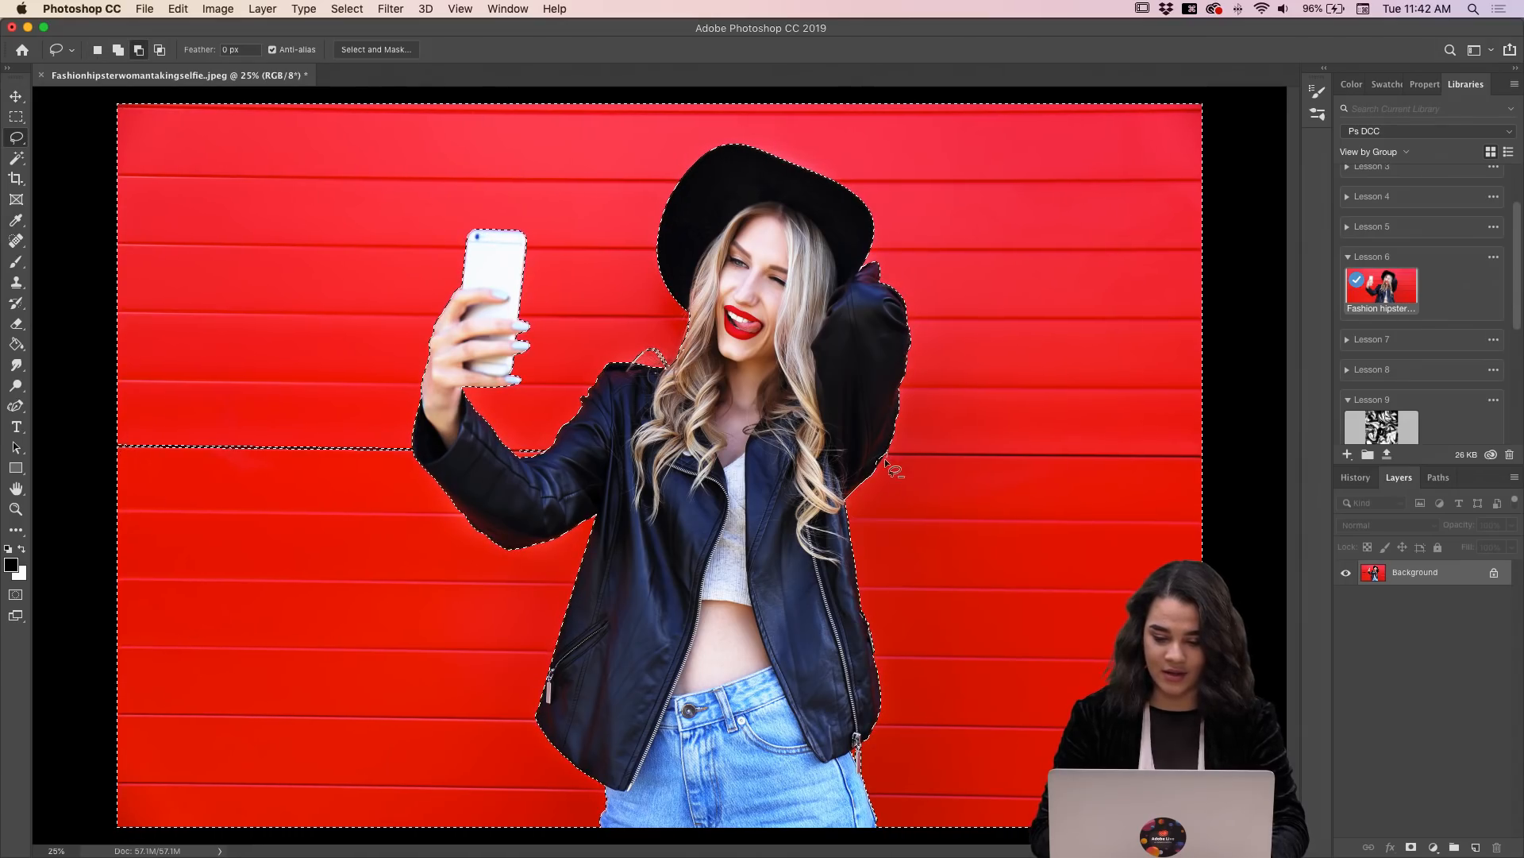
pyautogui.moveTo(879, 457); pyautogui.dragTo(891, 451)
pyautogui.press('super+z')
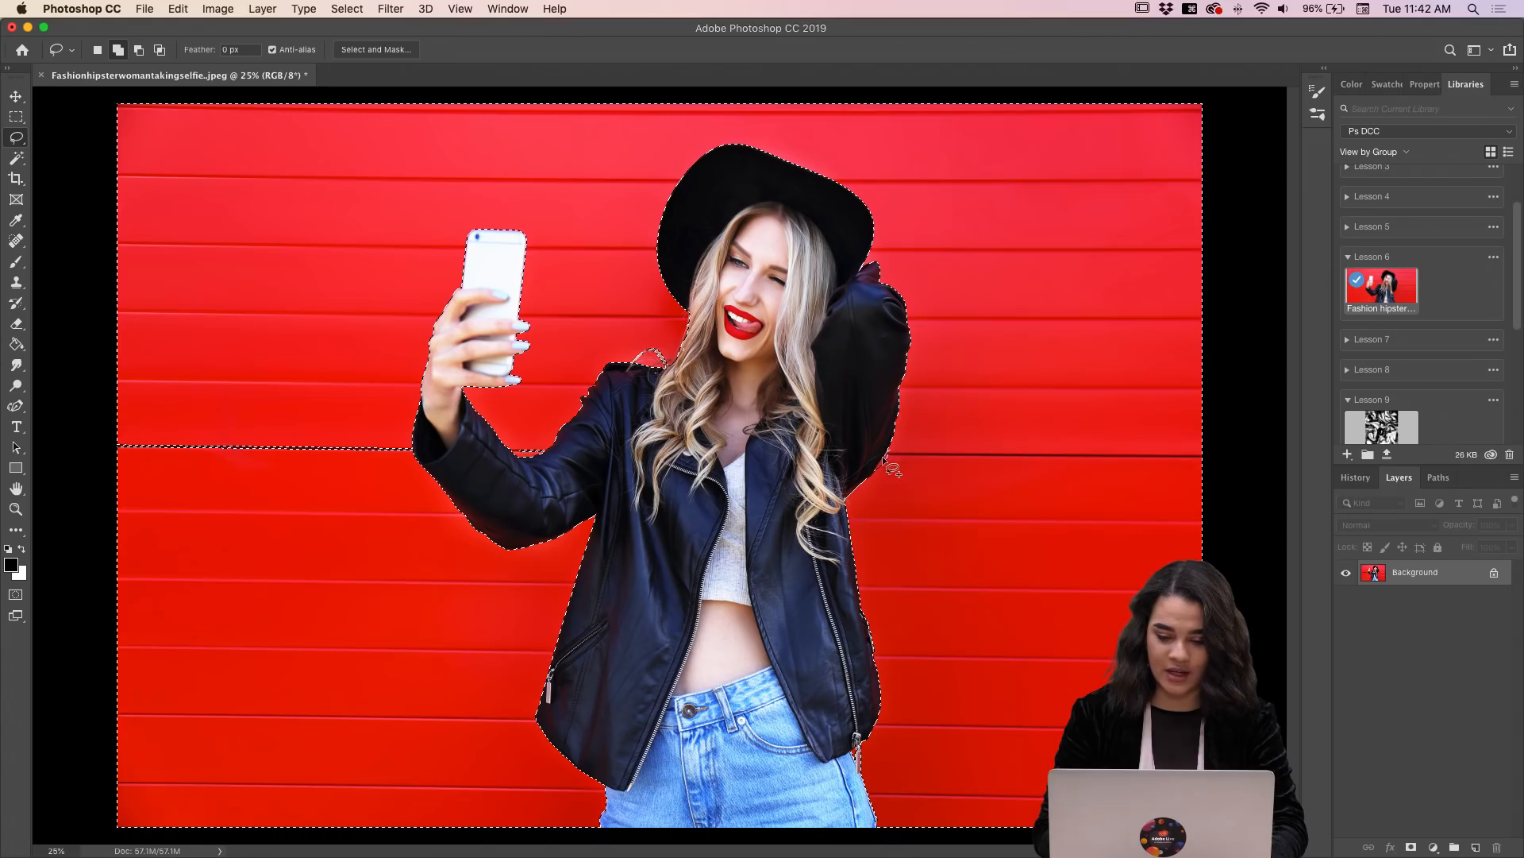
pyautogui.moveTo(908, 476); pyautogui.dragTo(851, 493)
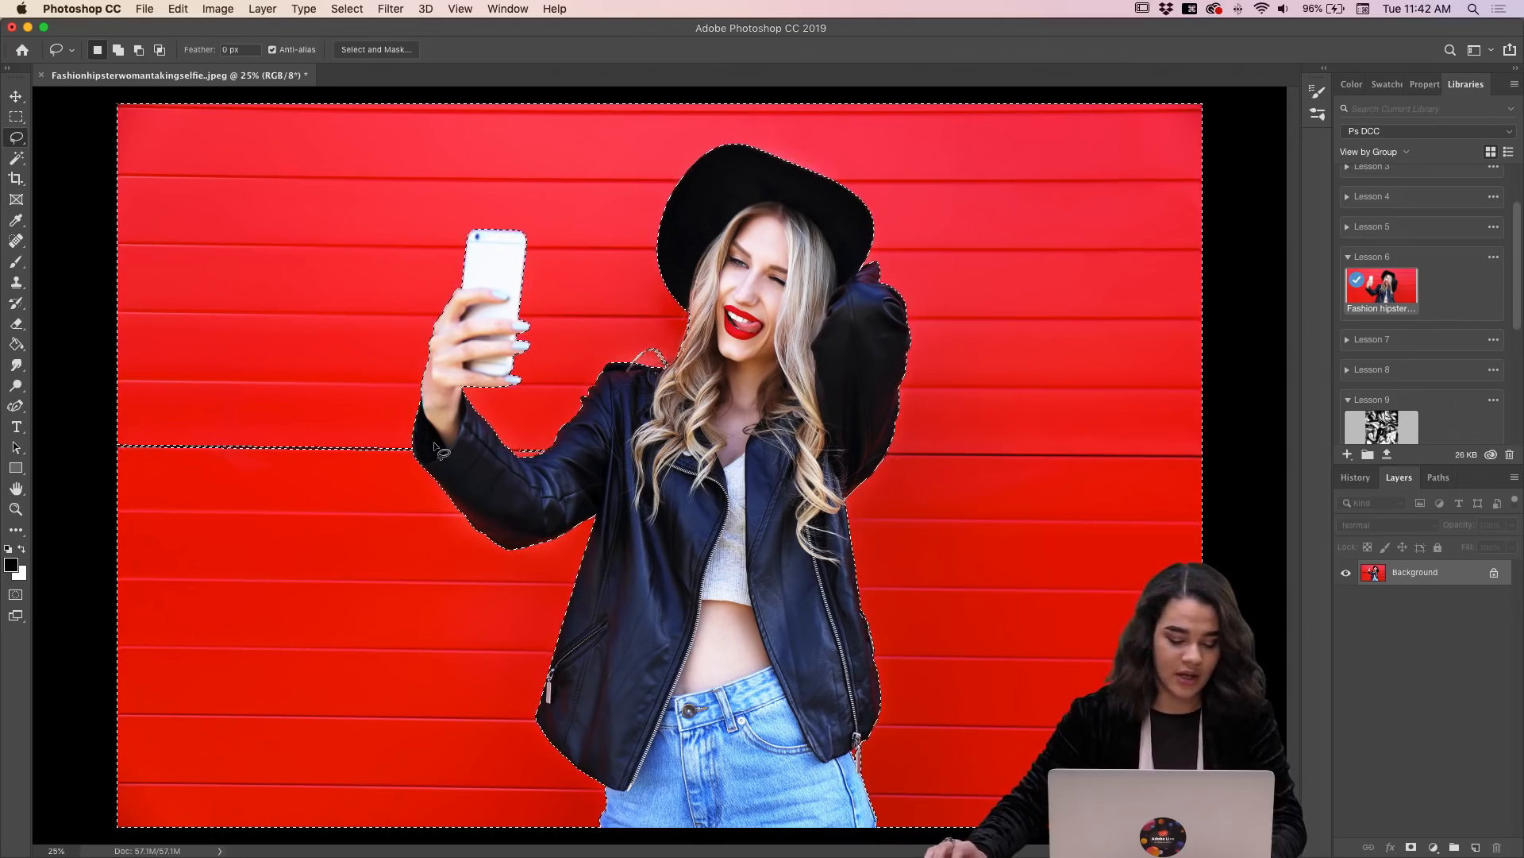
pyautogui.press('alt')
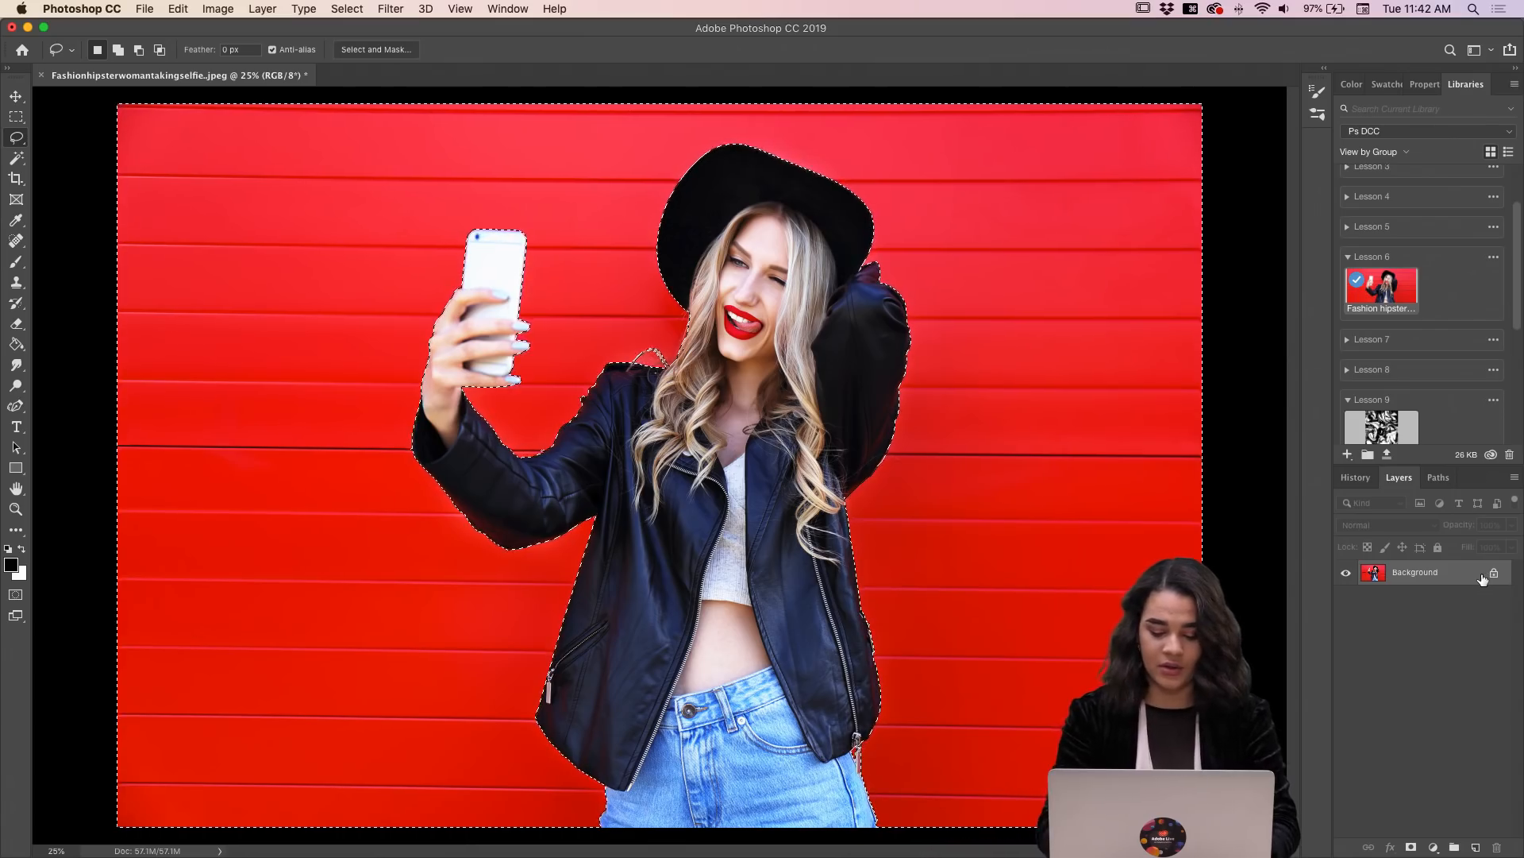
# Step: Create a new layer named "blue" above the Background layer
pyautogui.press('shift+super+n')
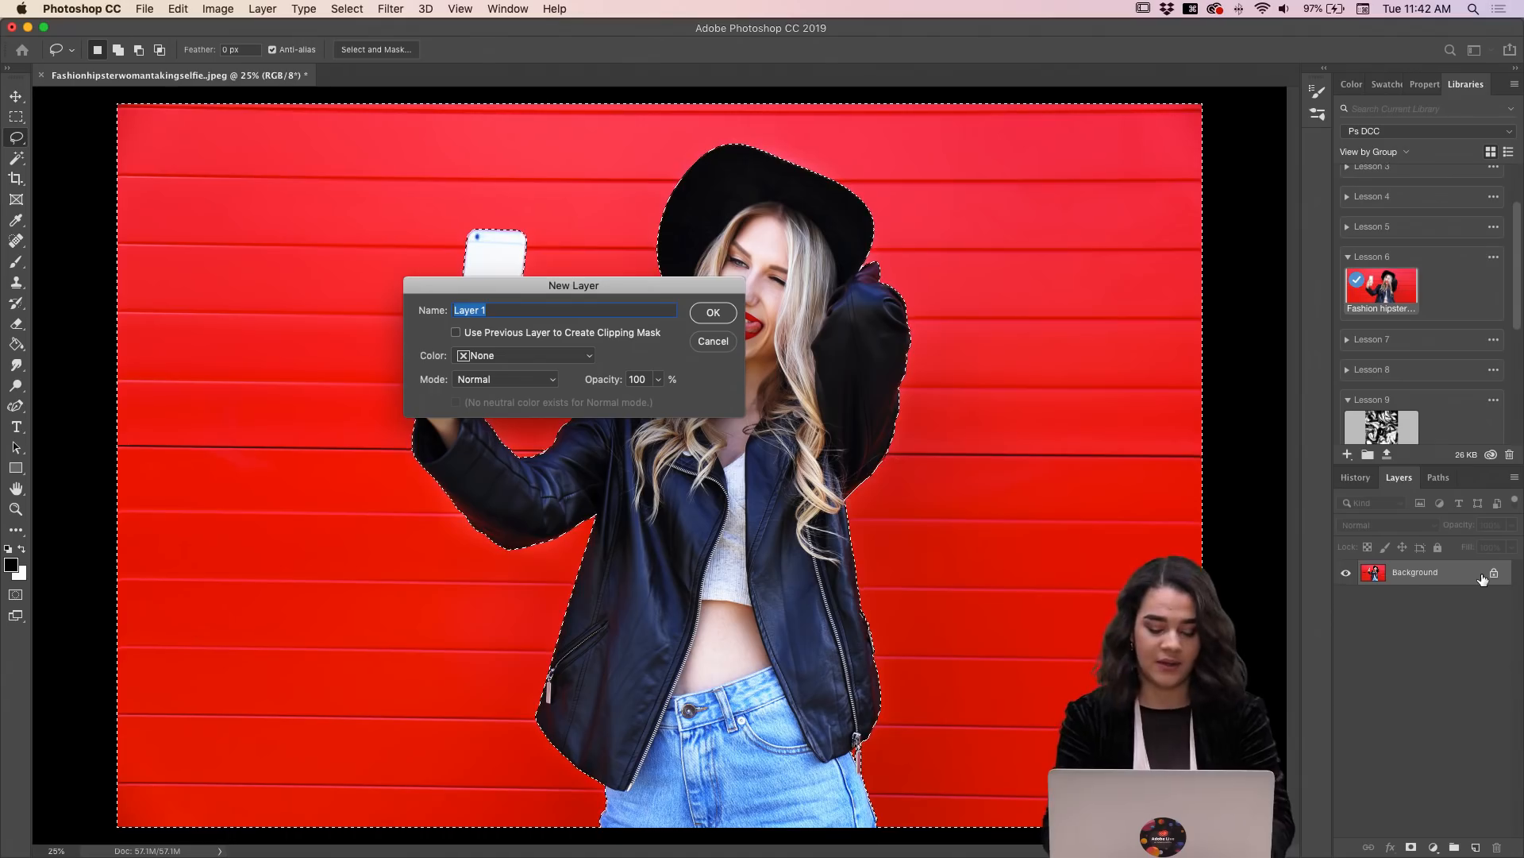
pyautogui.write('blue')
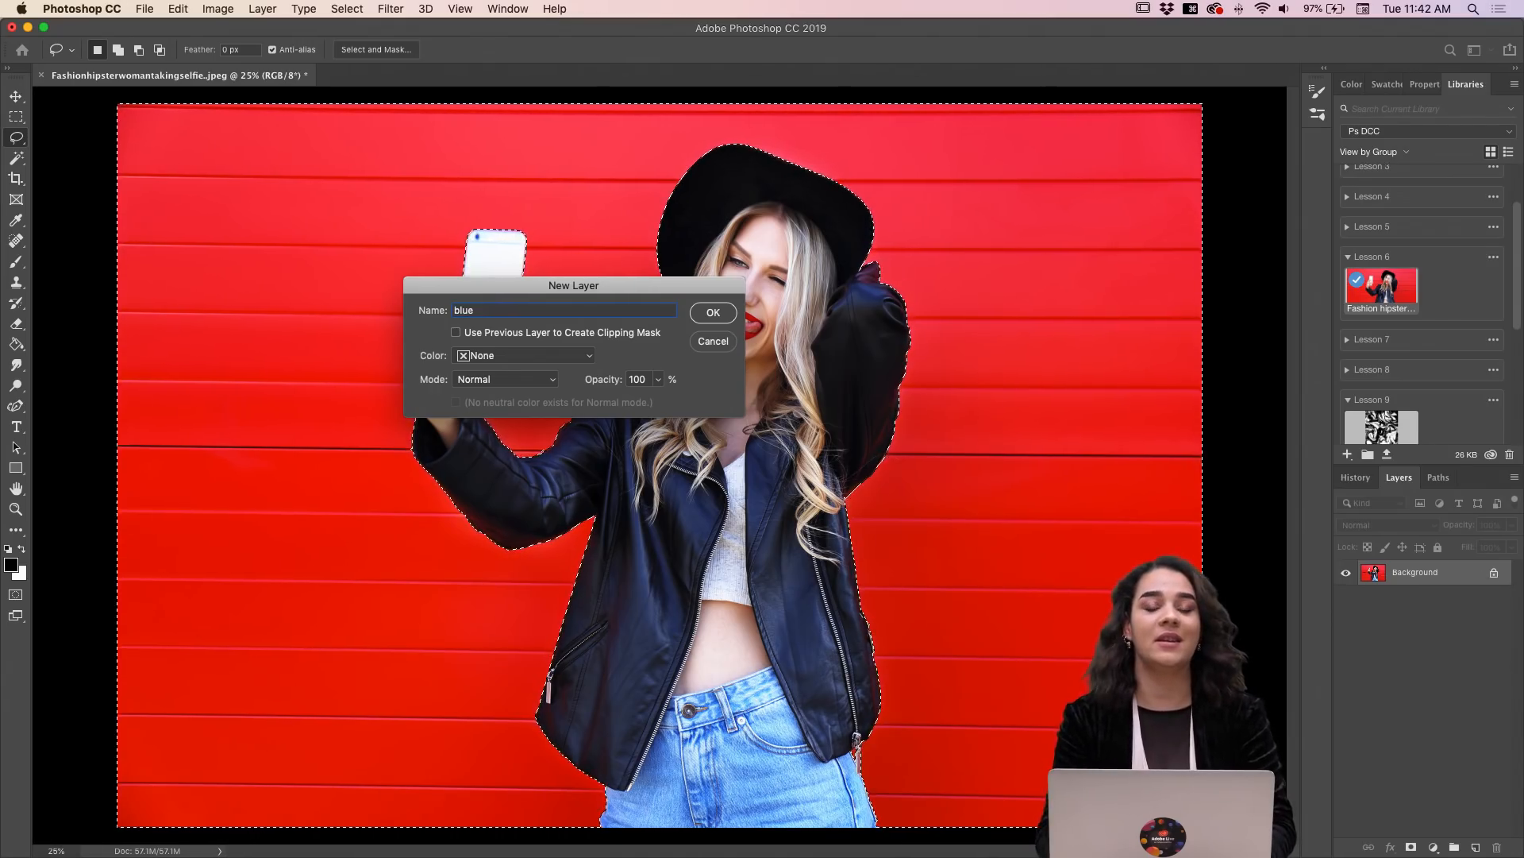
pyautogui.press('Return')
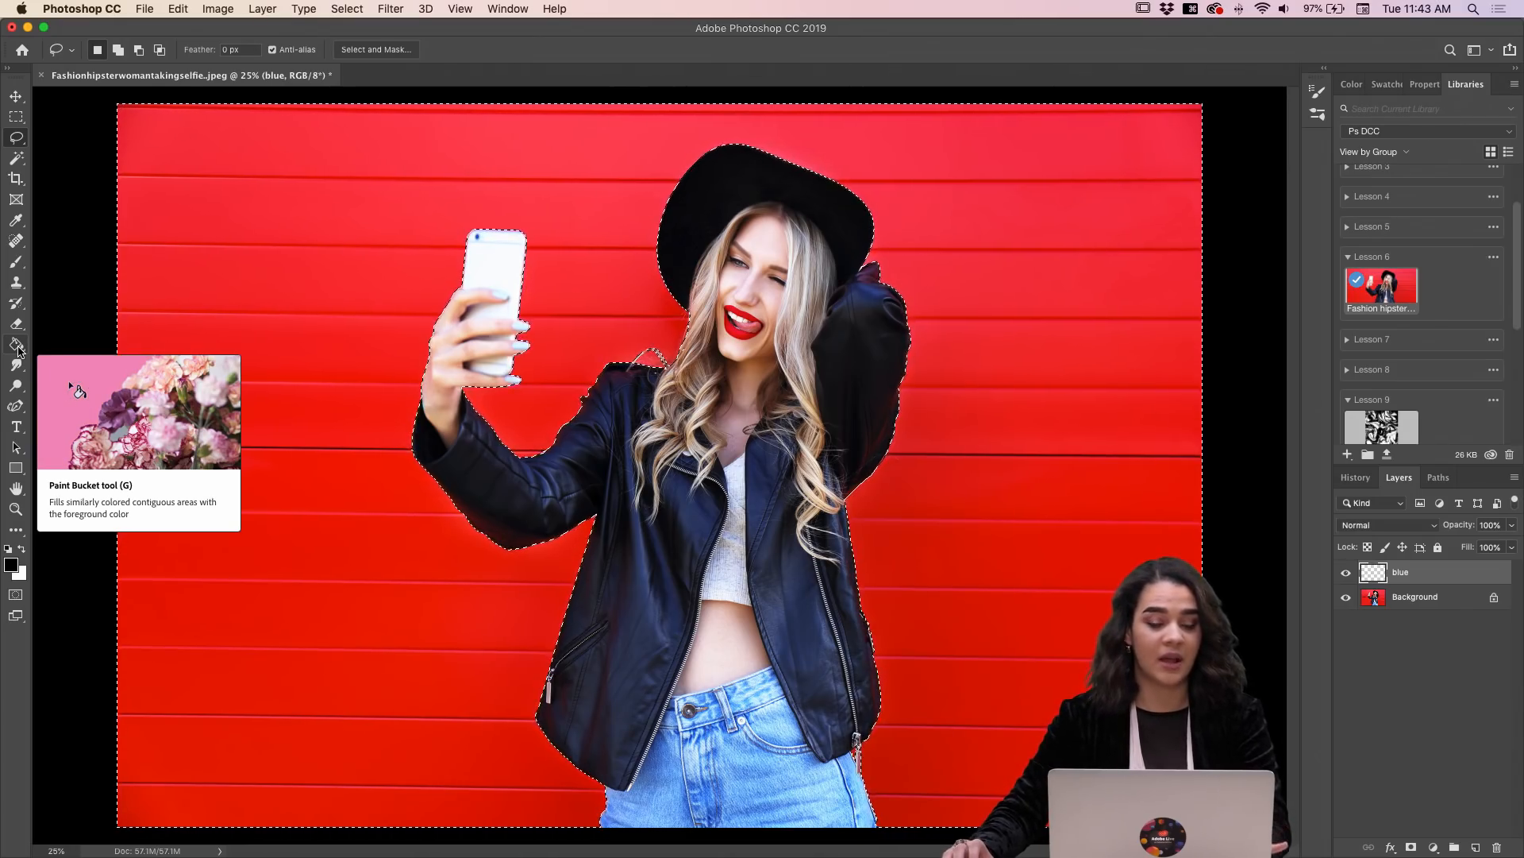
# Step: Set the foreground color to blue (#3d59b5) and fill the selected wall area on the blue layer with the Paint Bucket
pyautogui.click(17, 347)
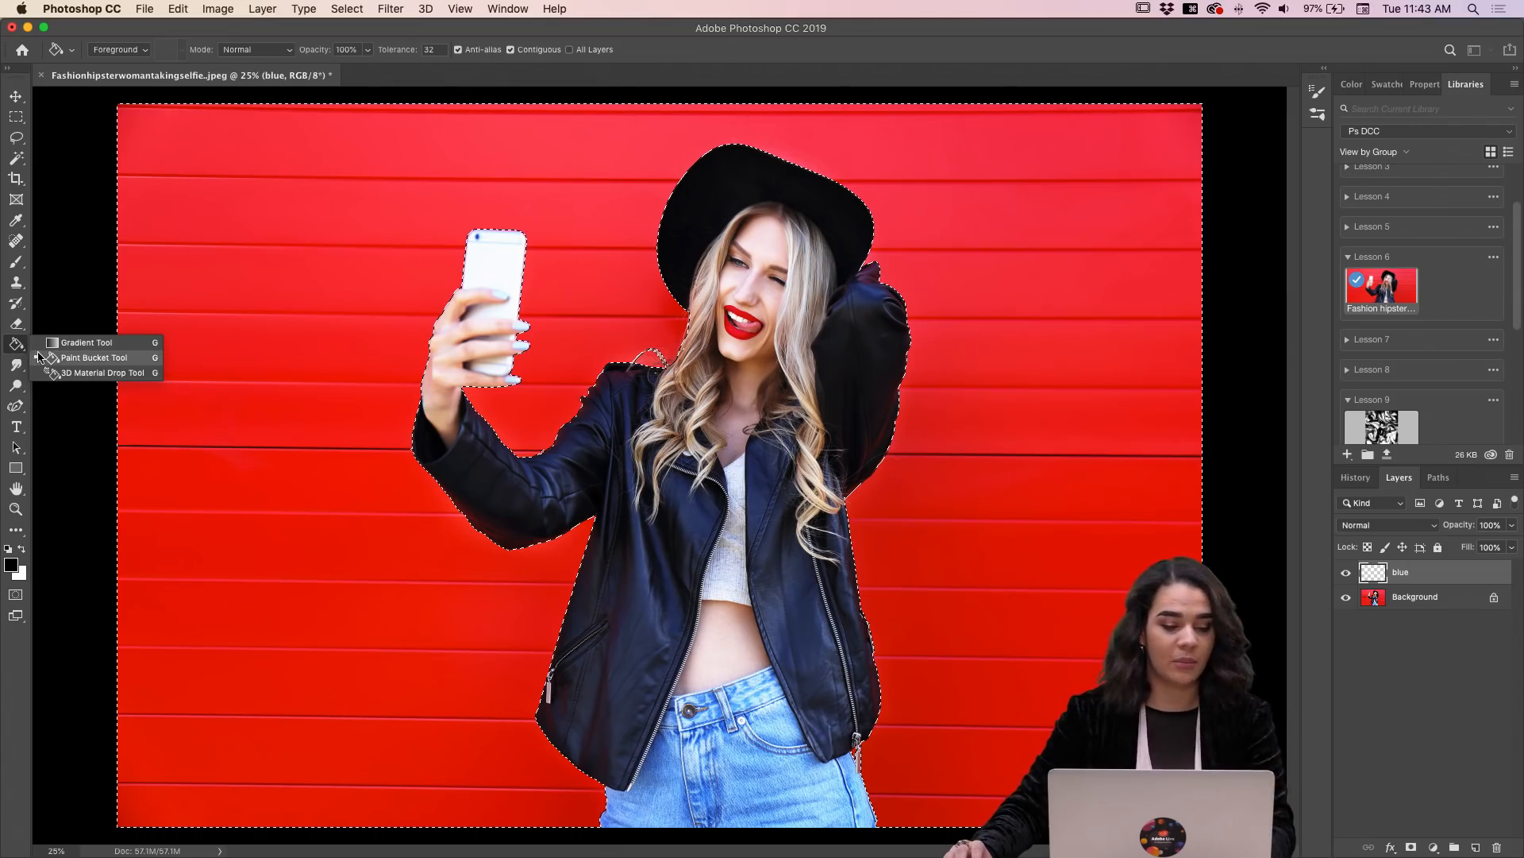
pyautogui.click(88, 357)
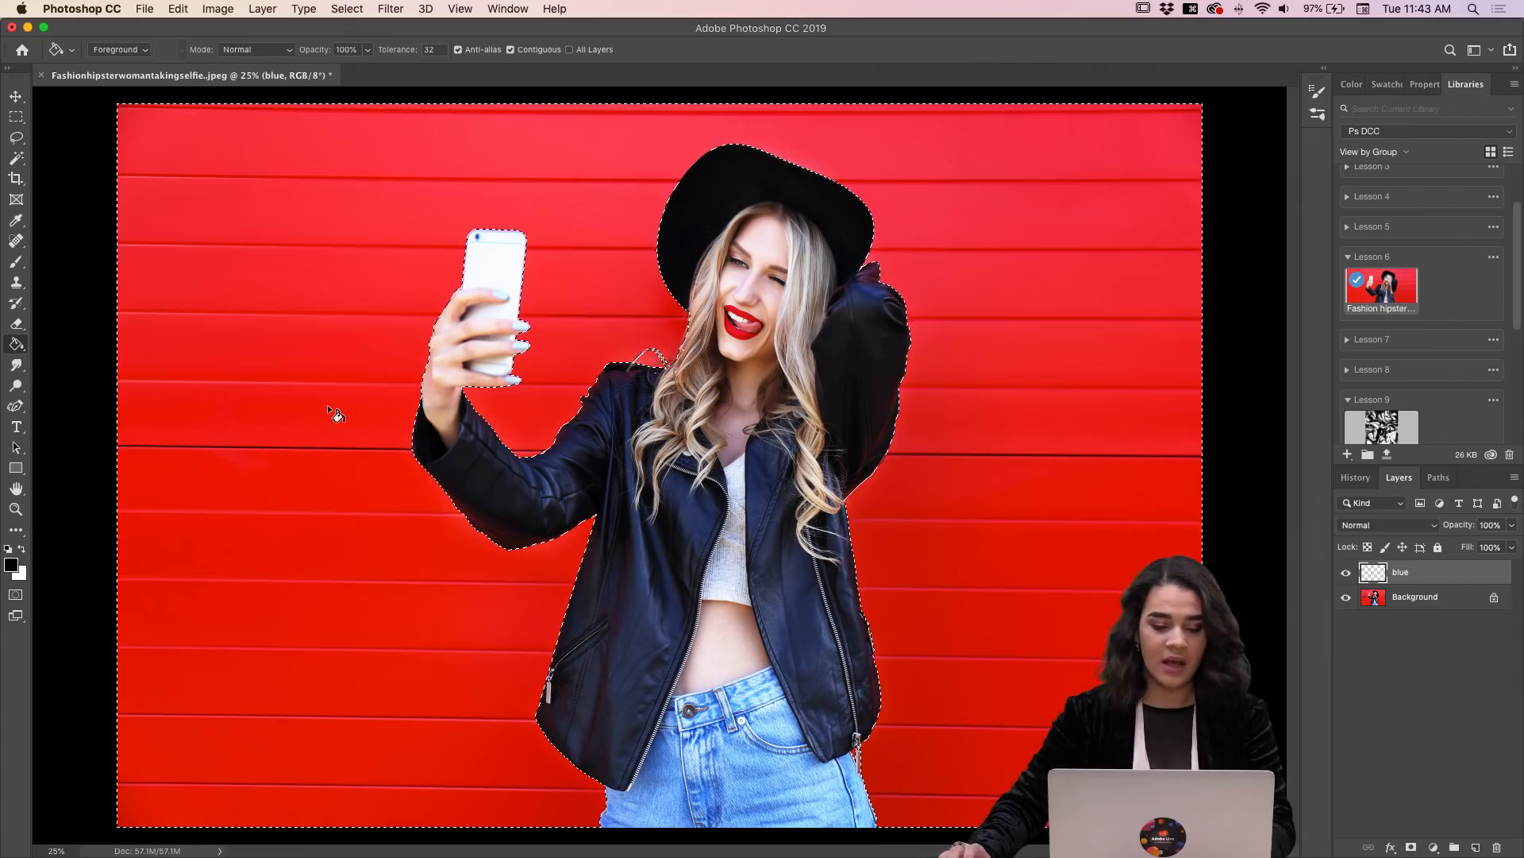
pyautogui.click(11, 564)
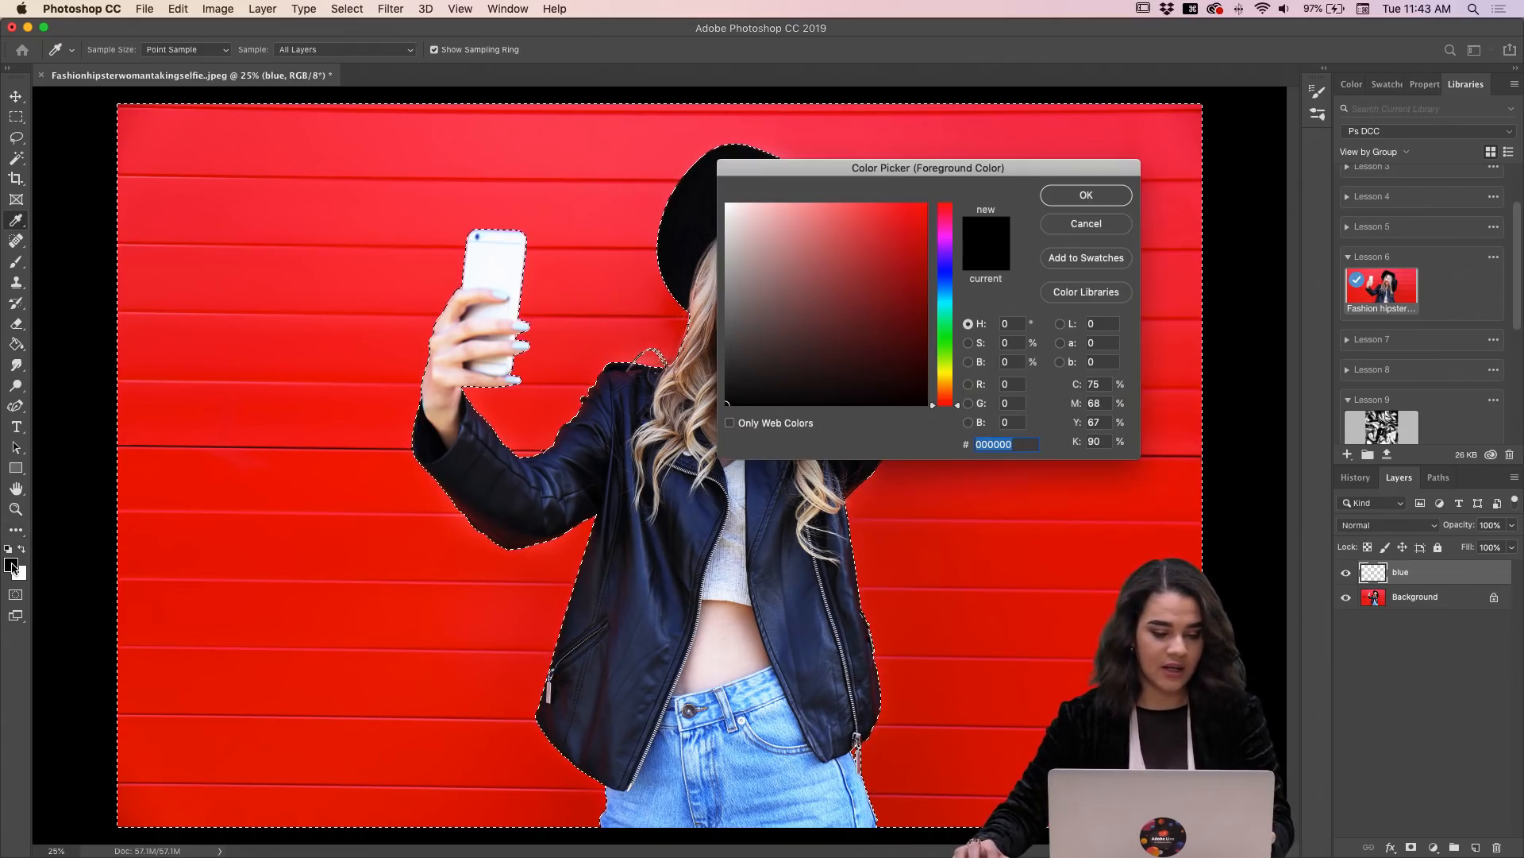
pyautogui.click(946, 278)
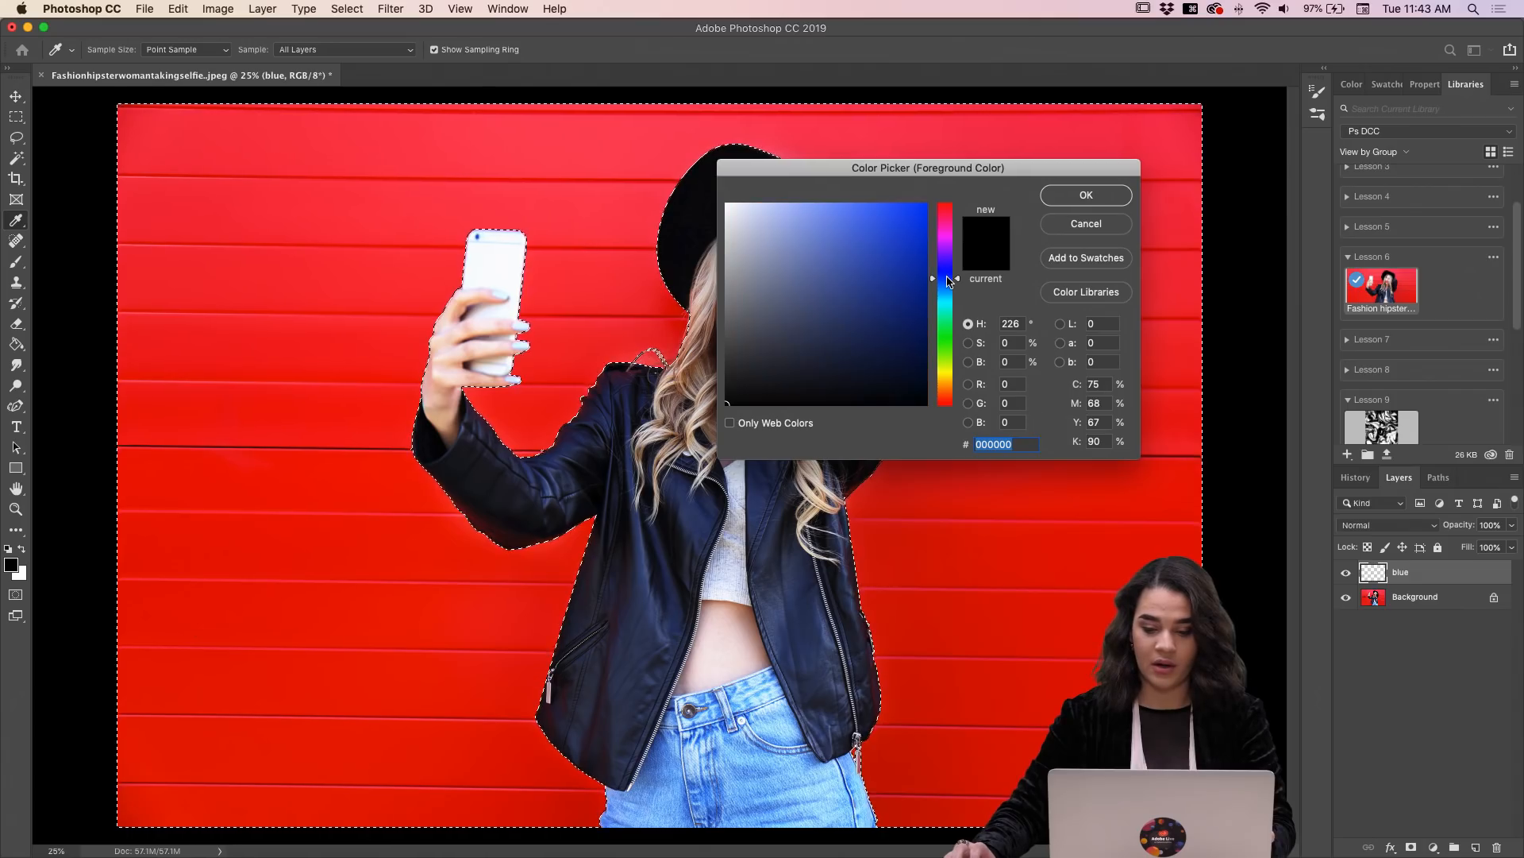
pyautogui.moveTo(877, 272); pyautogui.dragTo(862, 259)
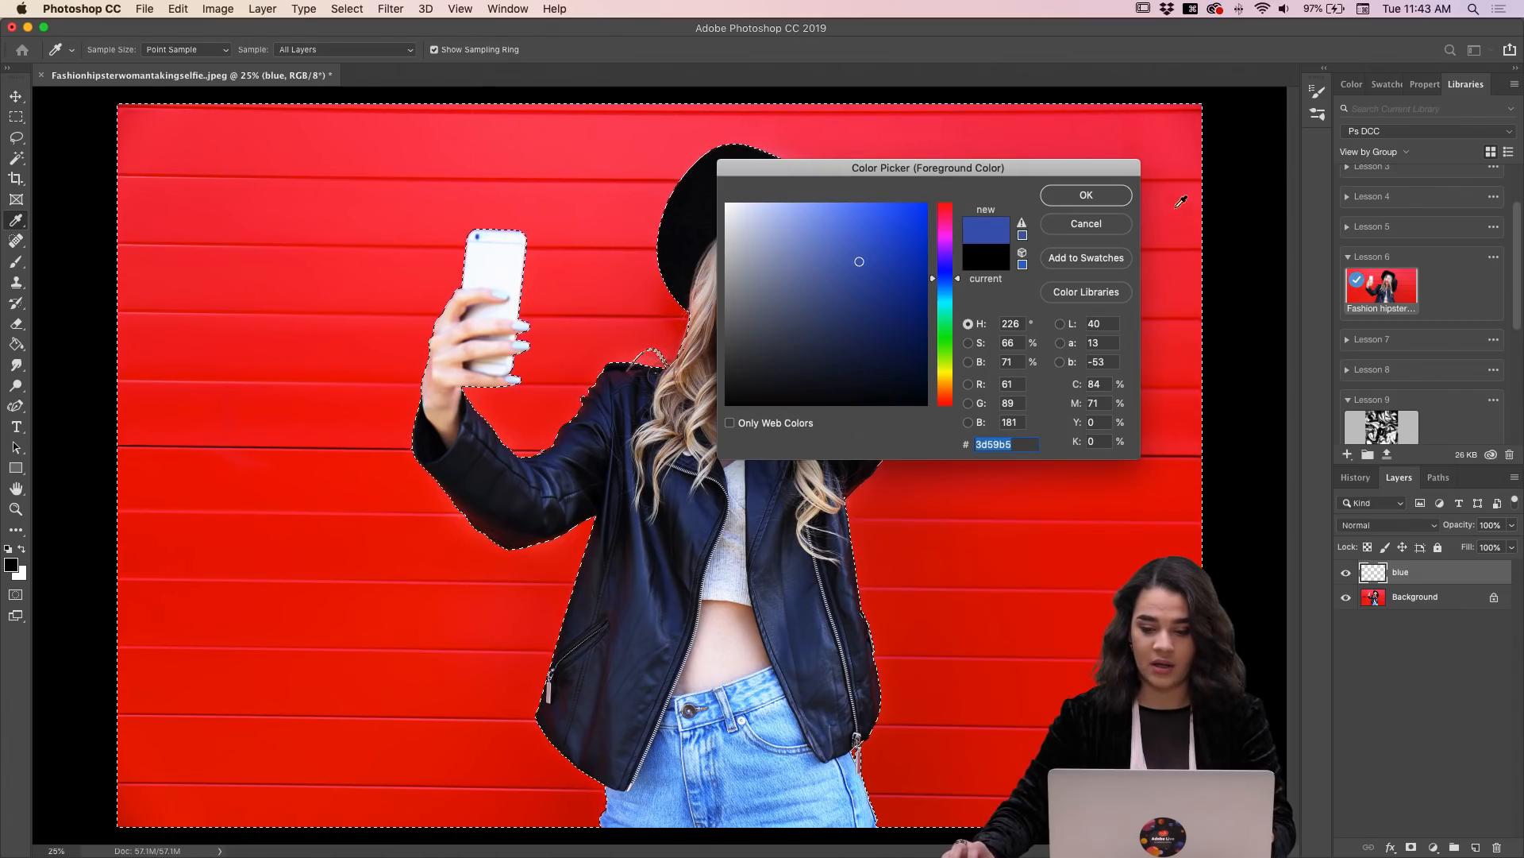
pyautogui.click(1086, 195)
pyautogui.press('g')
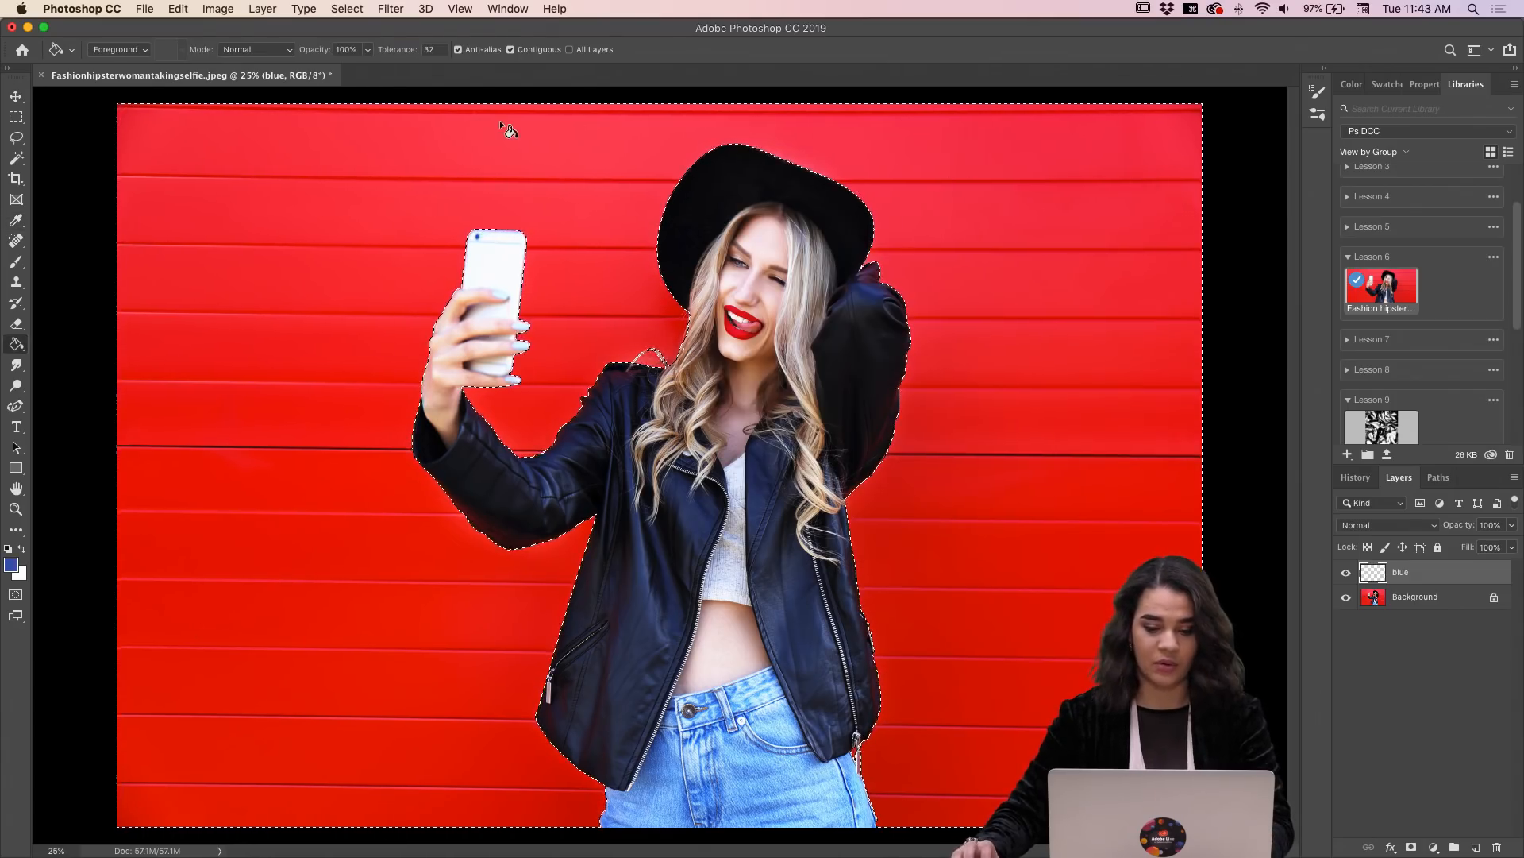
pyautogui.click(565, 151)
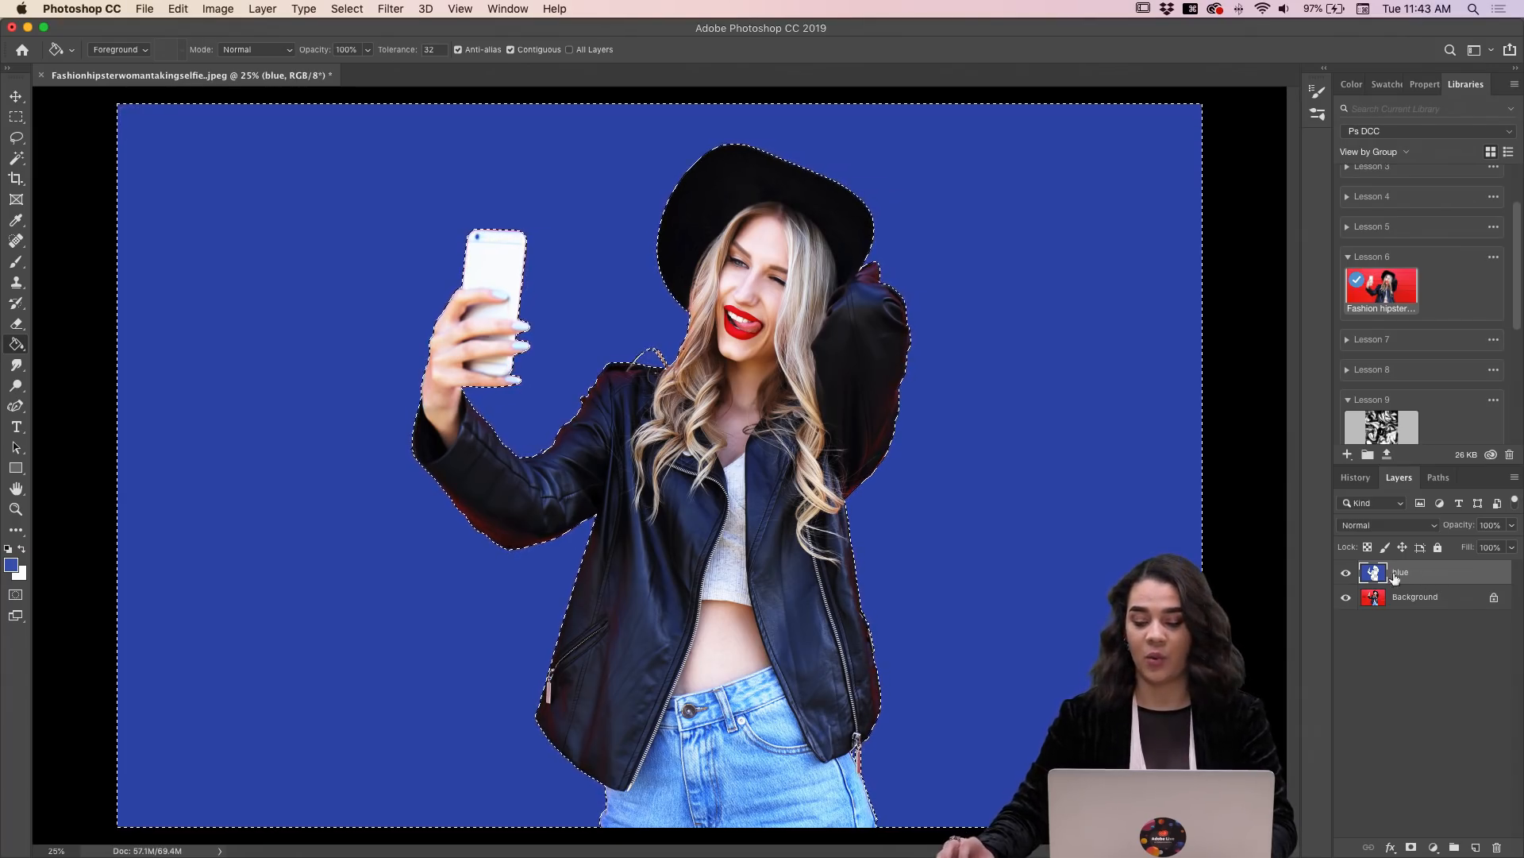
# Step: Hide and show the blue layer to compare it with the original wall, and set its blending mode to Hue
pyautogui.click(1347, 574)
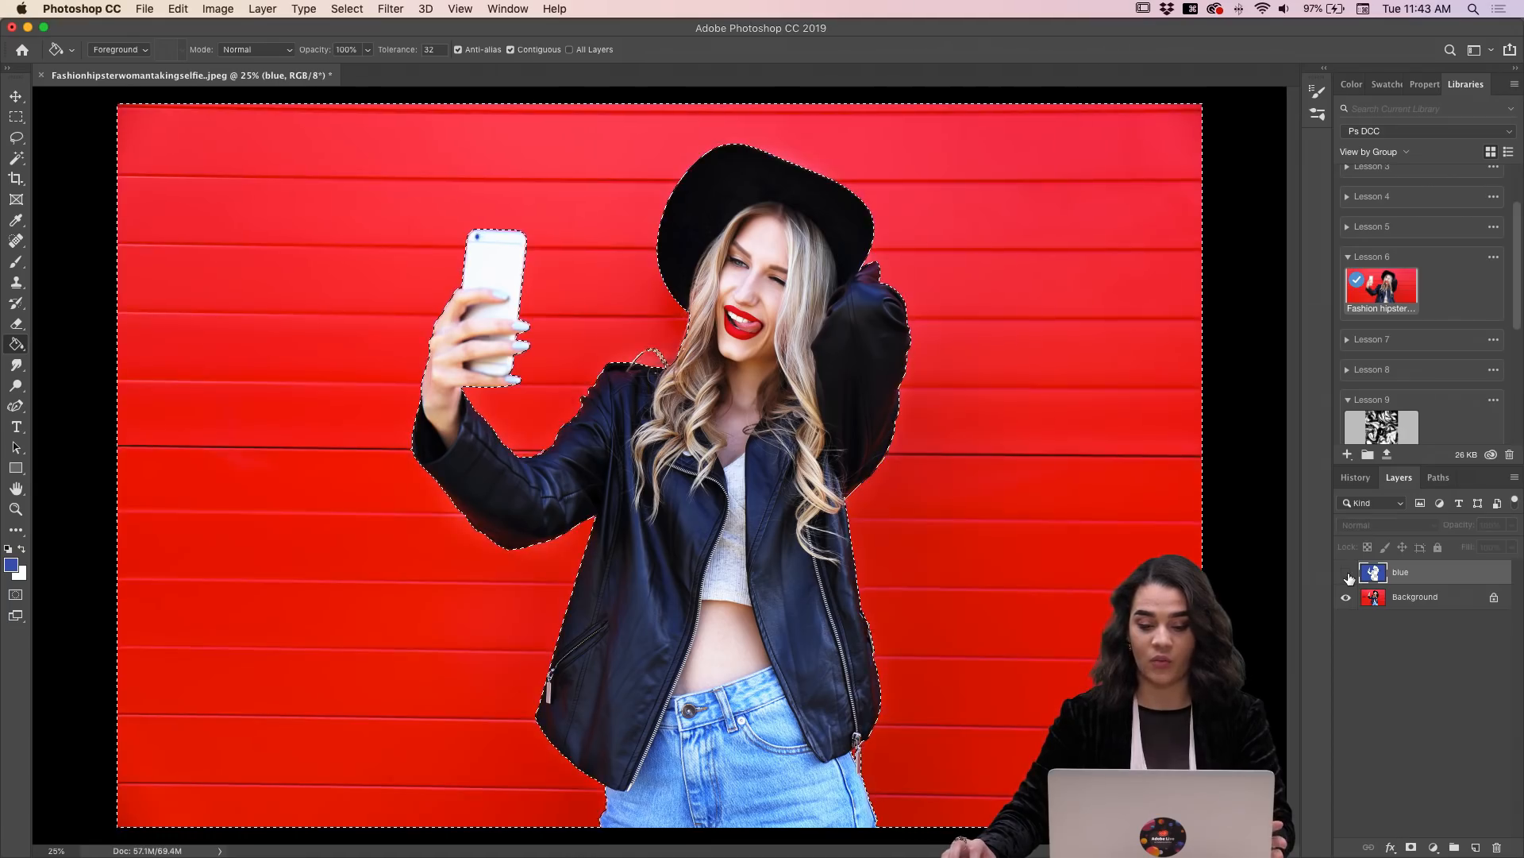
pyautogui.click(1348, 573)
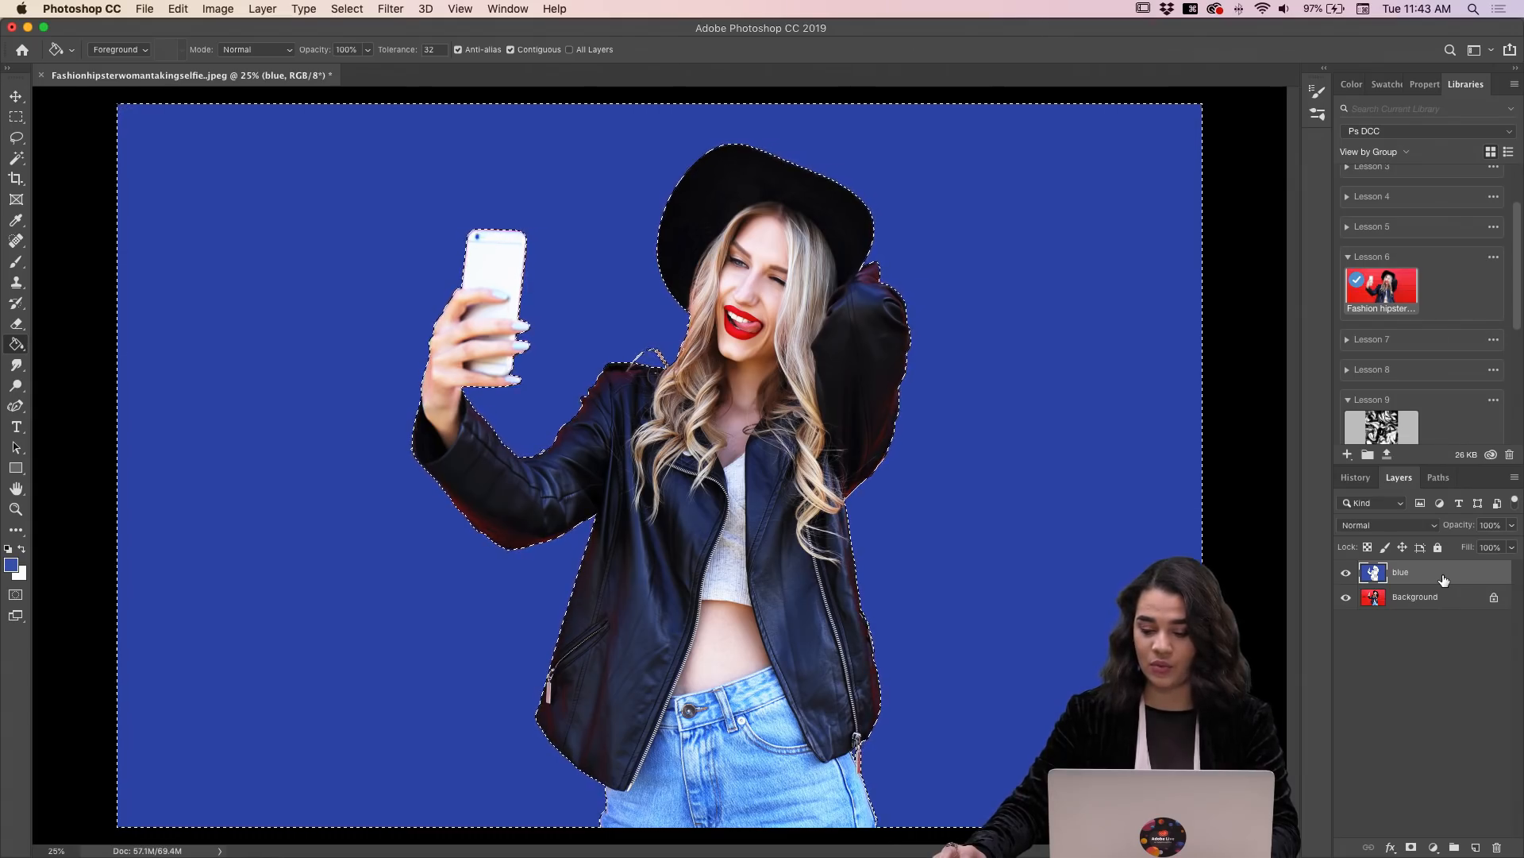
pyautogui.click(1418, 532)
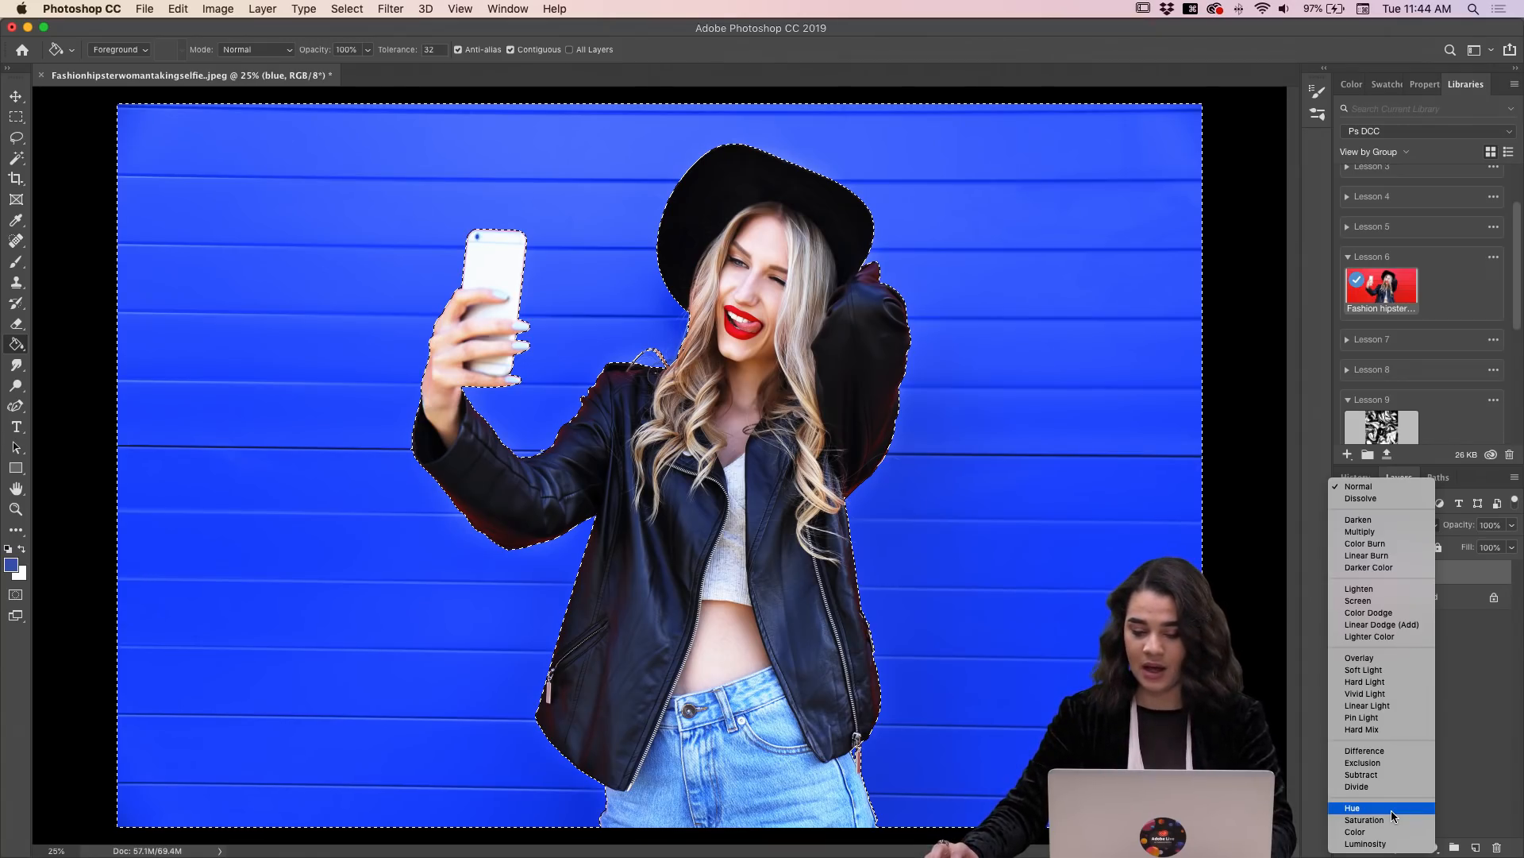
pyautogui.click(1391, 810)
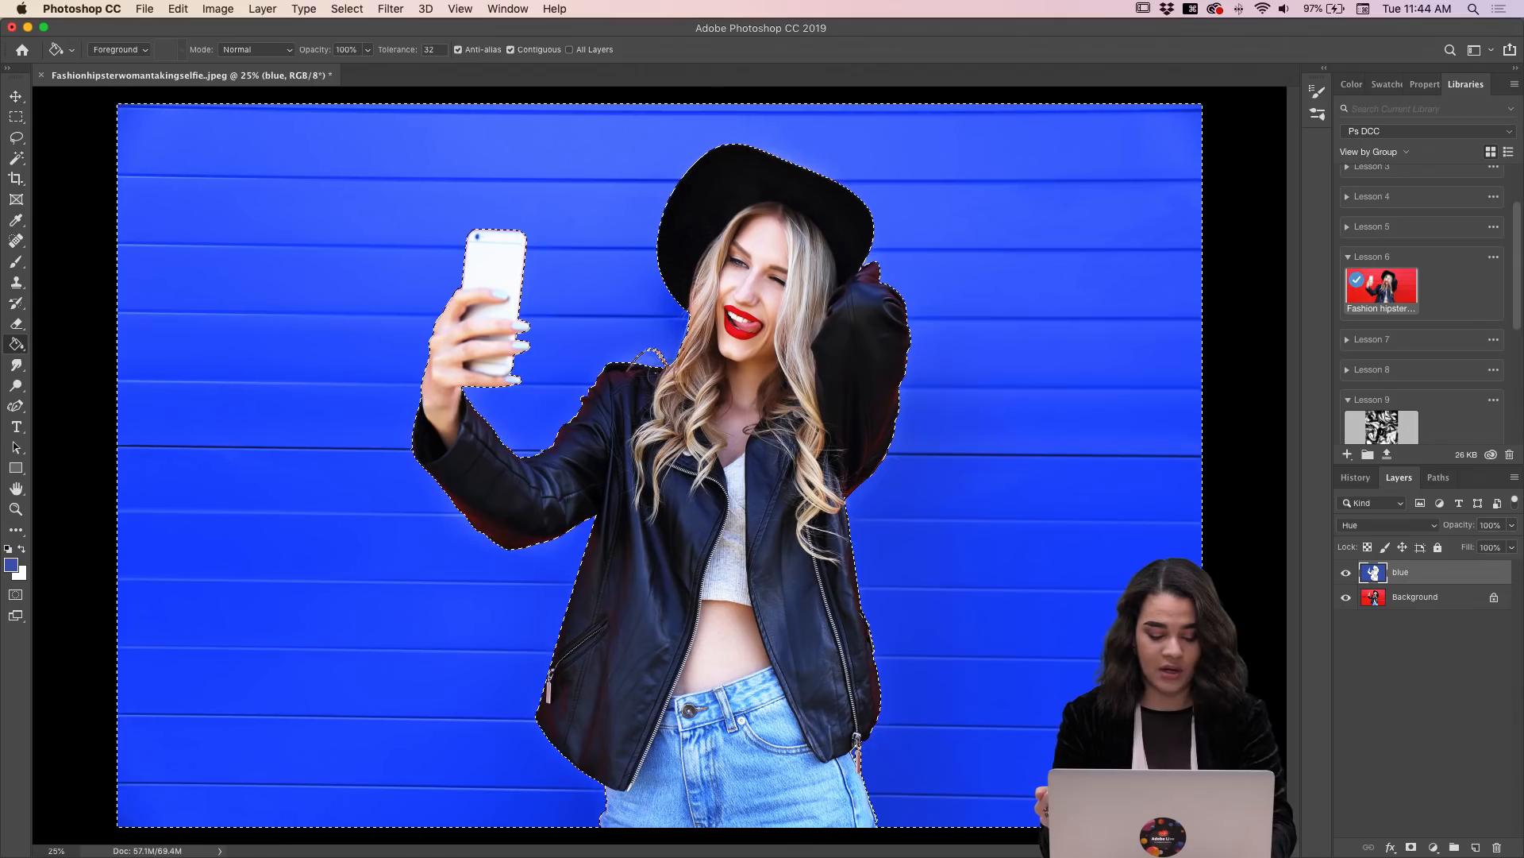
# Step: Create a new layer named "girl" above the blue layer
pyautogui.press('shift+super+n')
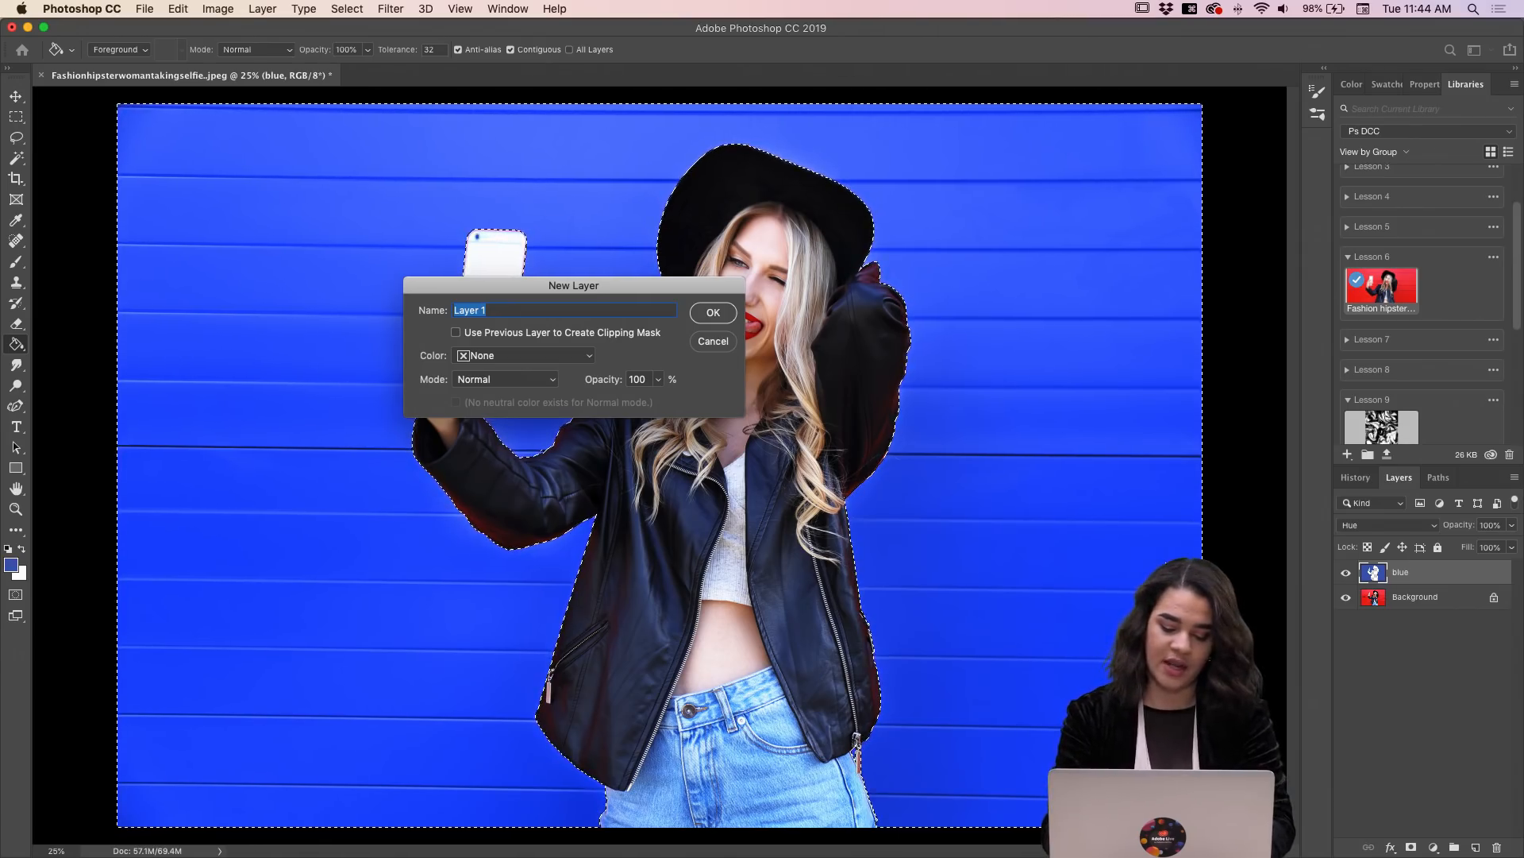
pyautogui.write('gil')
pyautogui.press('BackSpace')
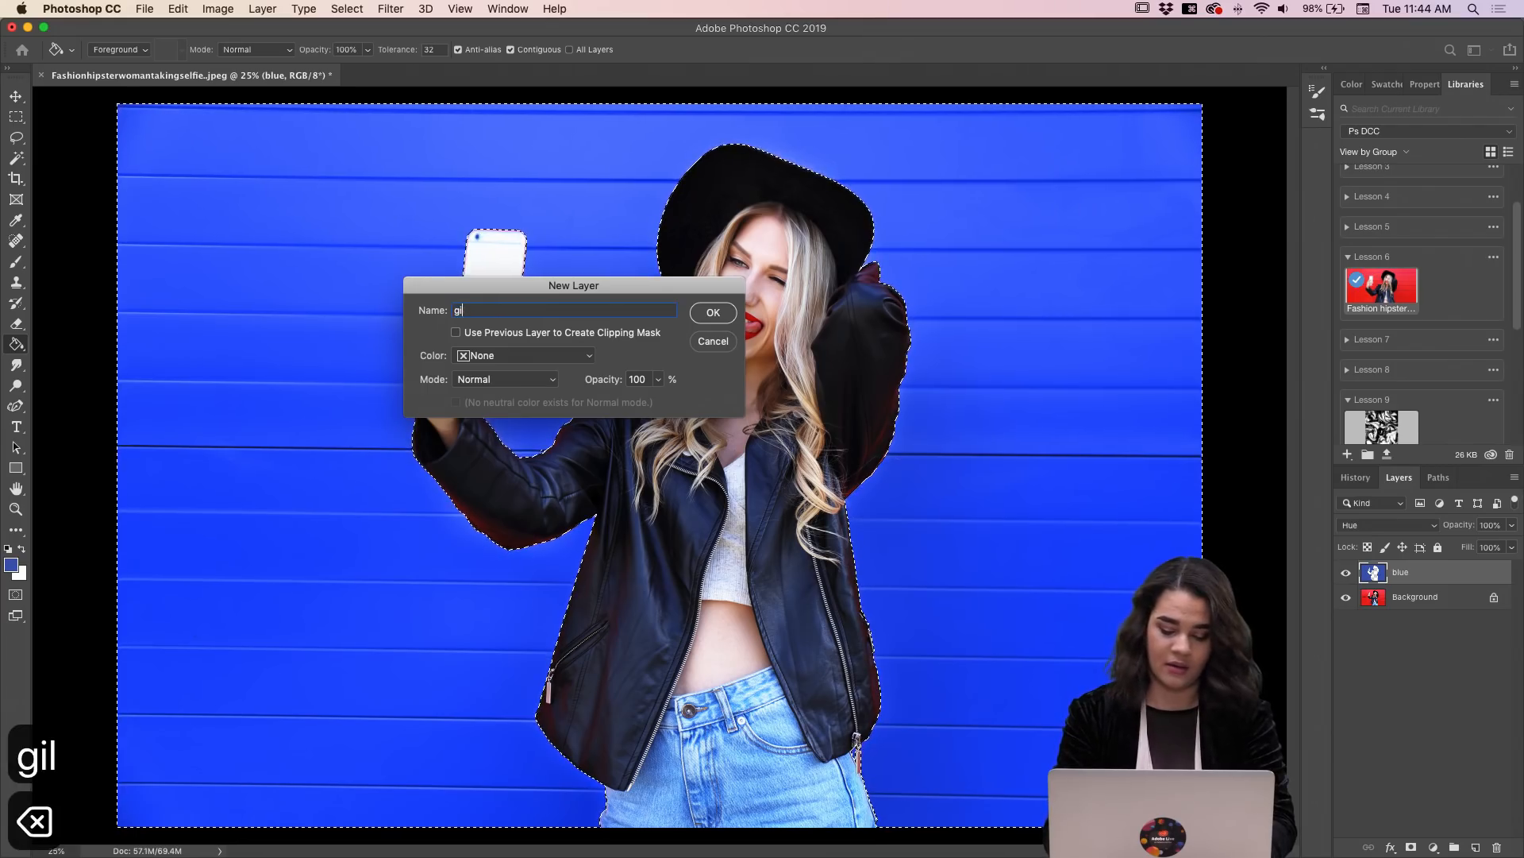
pyautogui.write('rl')
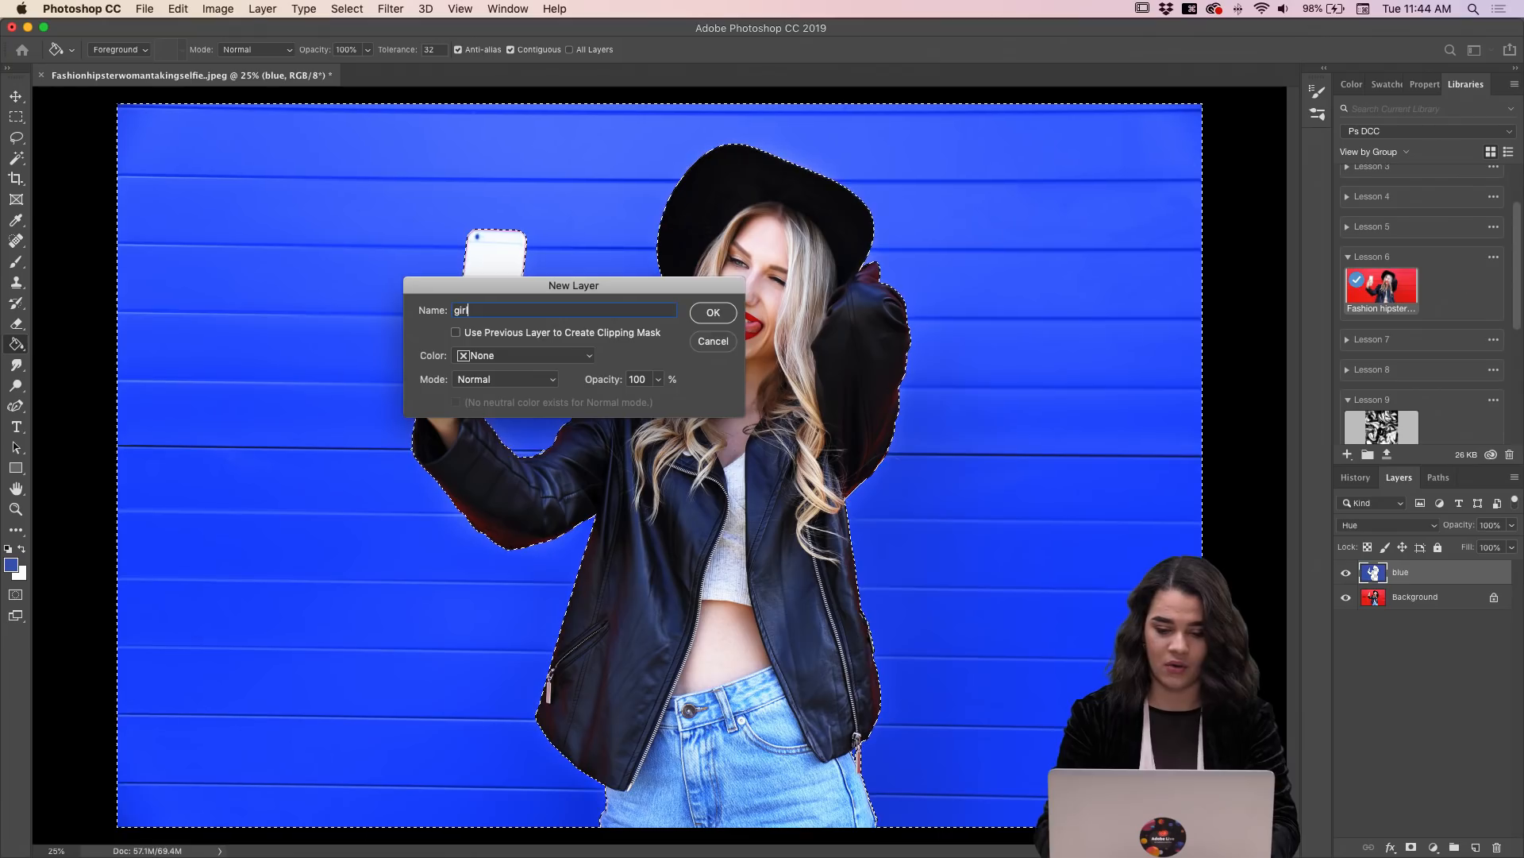
pyautogui.press('Return')
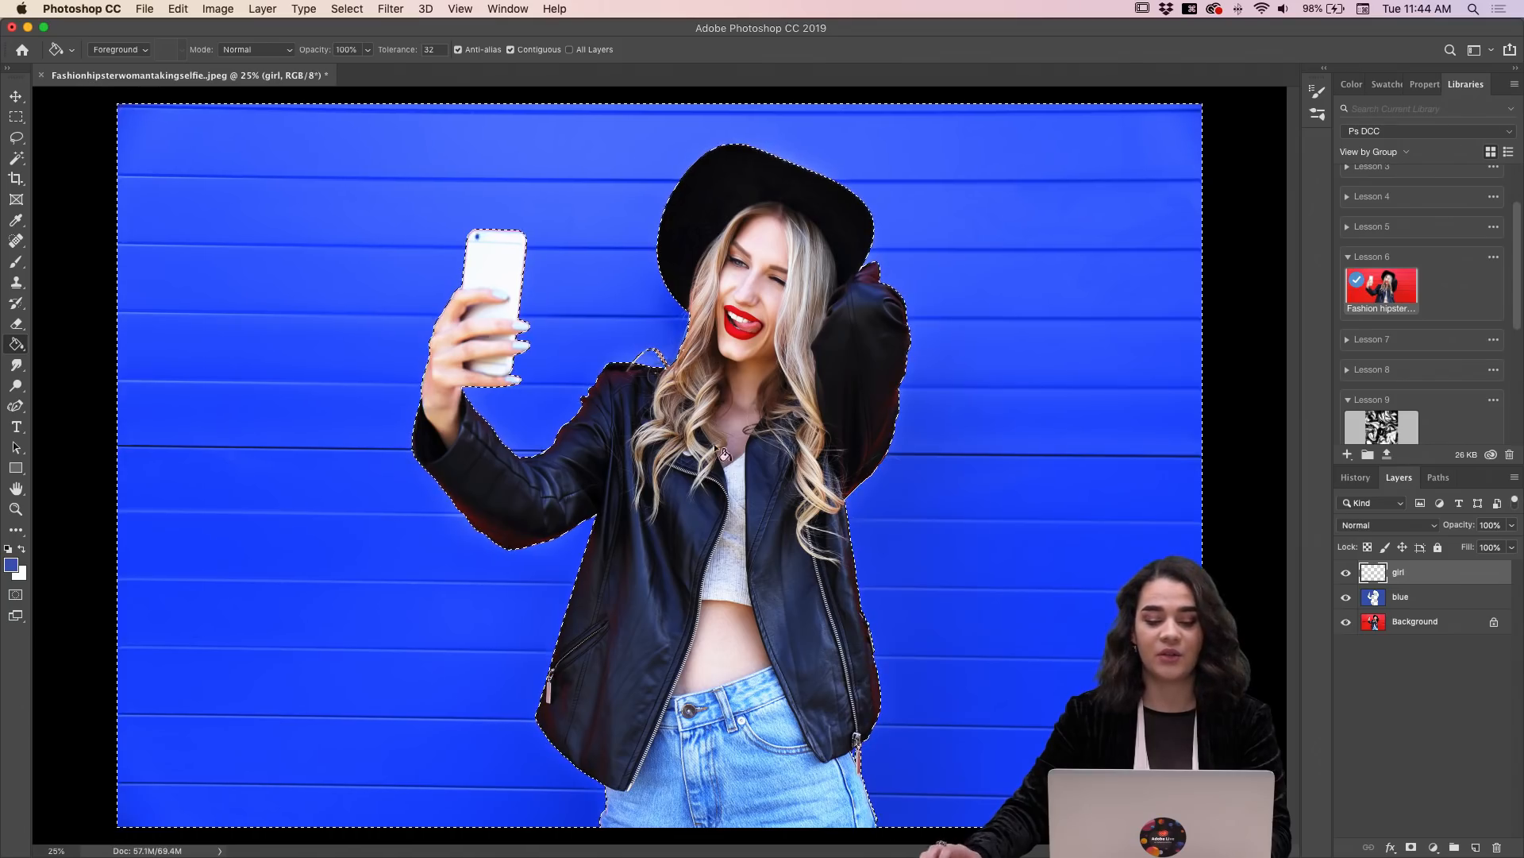
# Step: Invert the wall selection so that the woman is selected instead
pyautogui.click(18, 119)
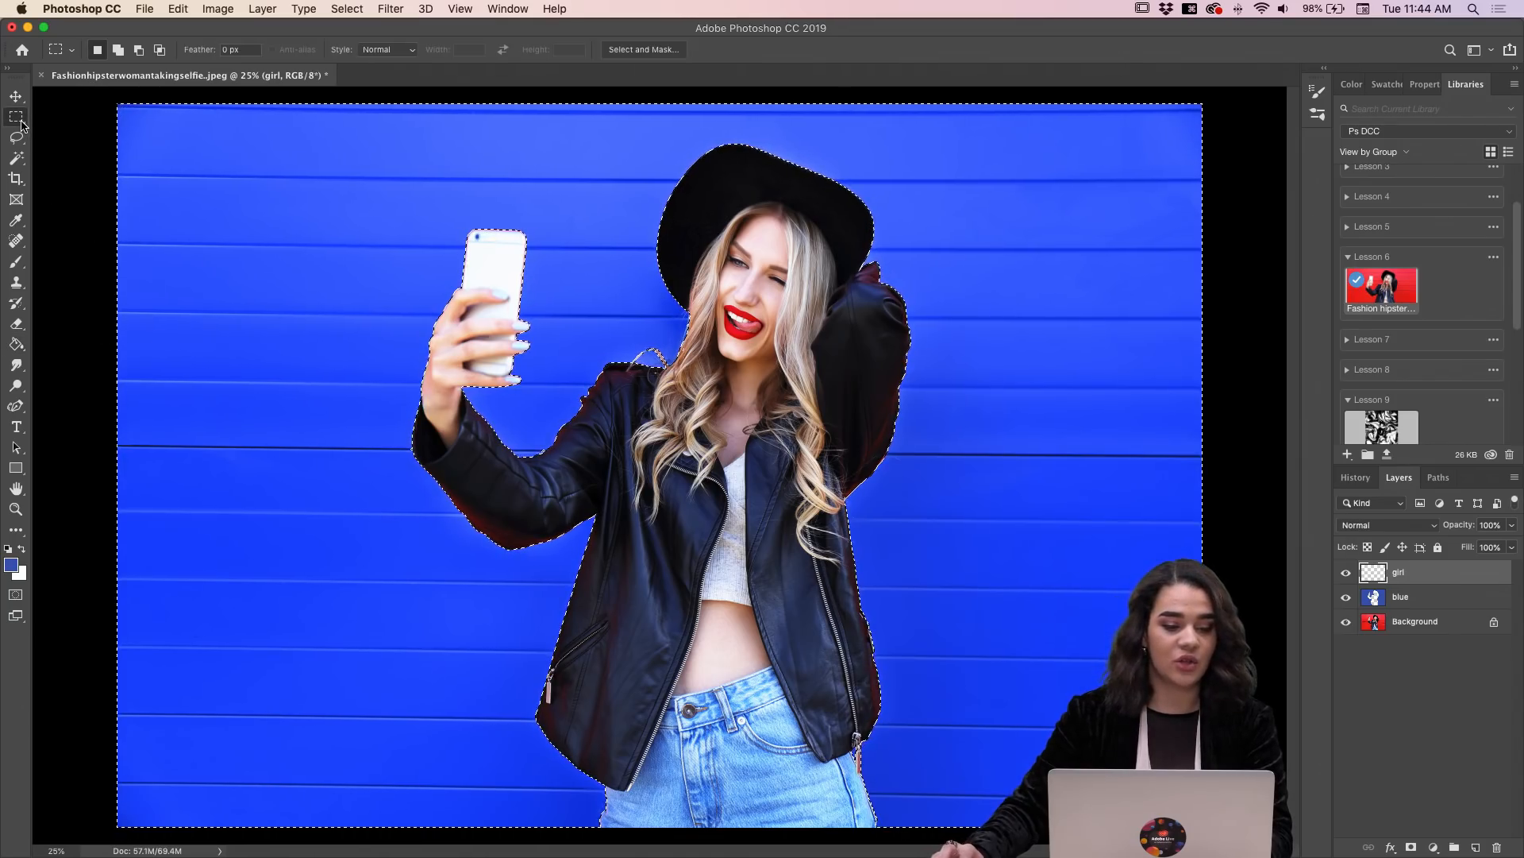
pyautogui.rightClick(721, 347)
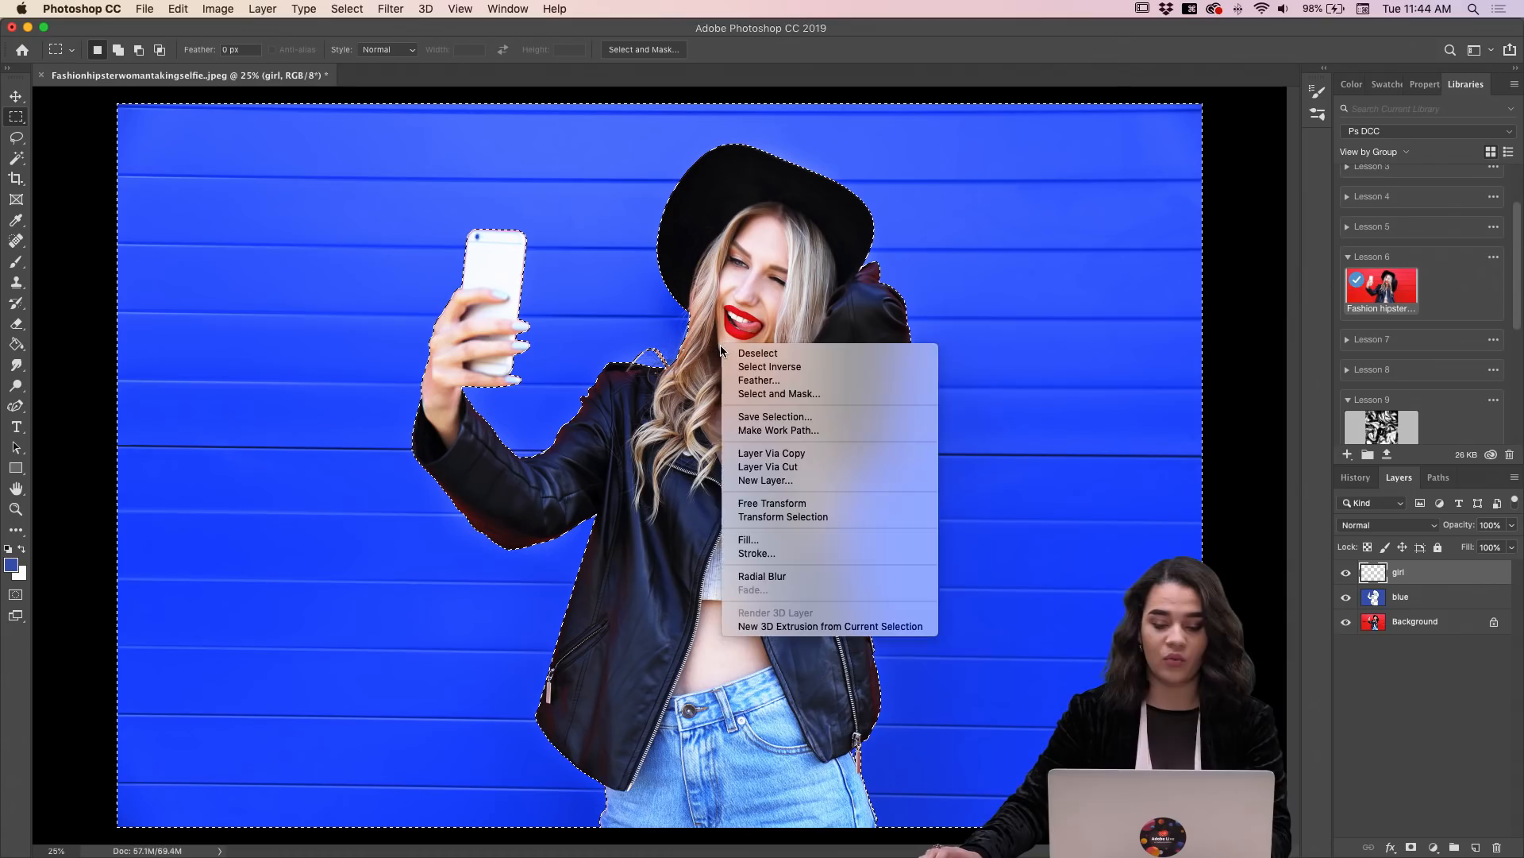
pyautogui.click(778, 368)
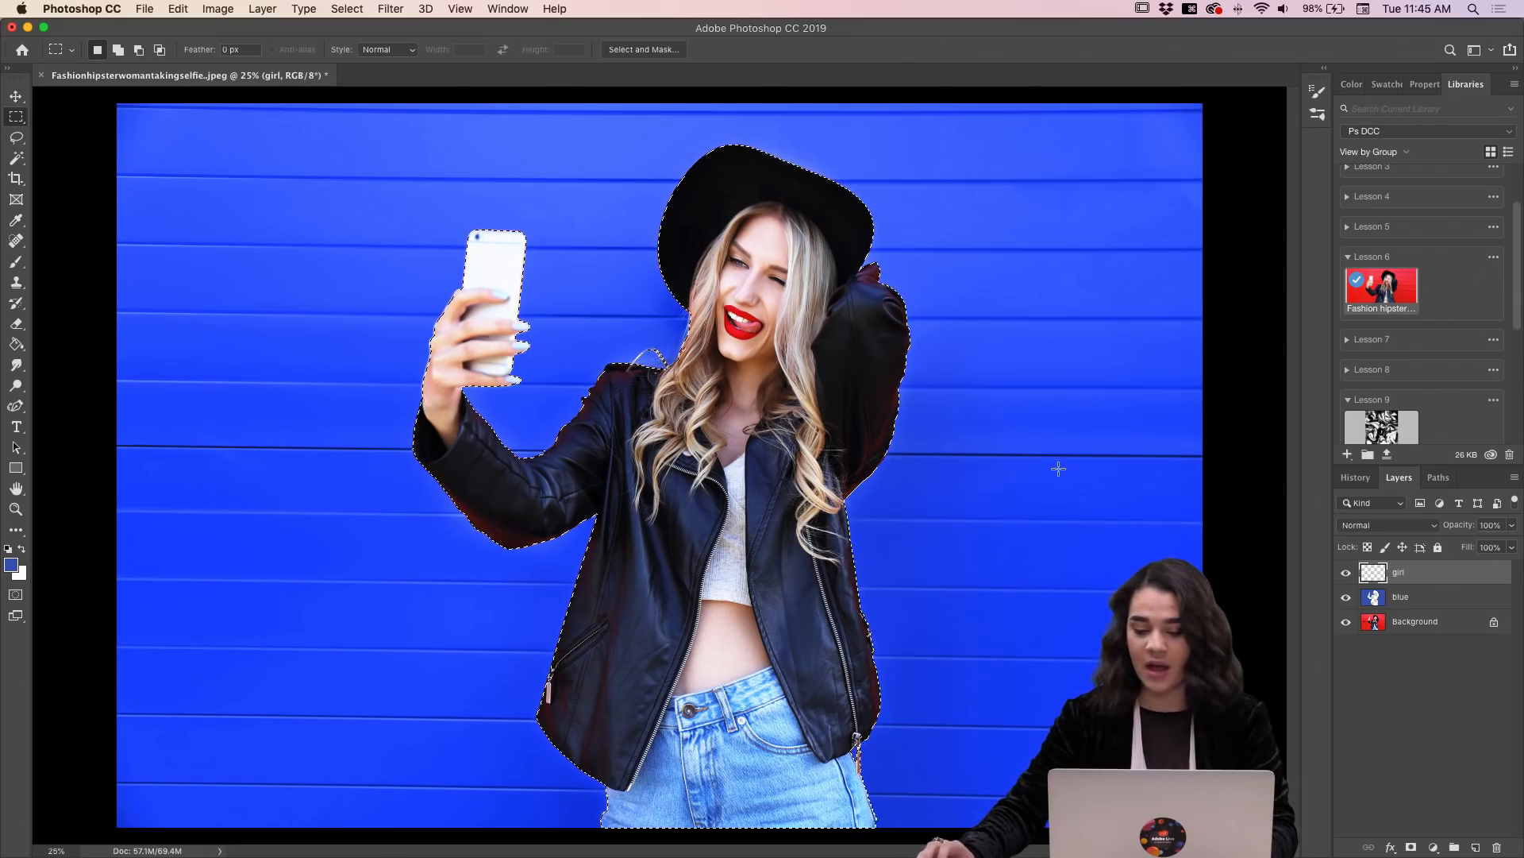
# Step: With a 500 px Brush in the blue foreground color, paint over the reddish edges of both jacket sleeves on the girl layer
pyautogui.press('b')
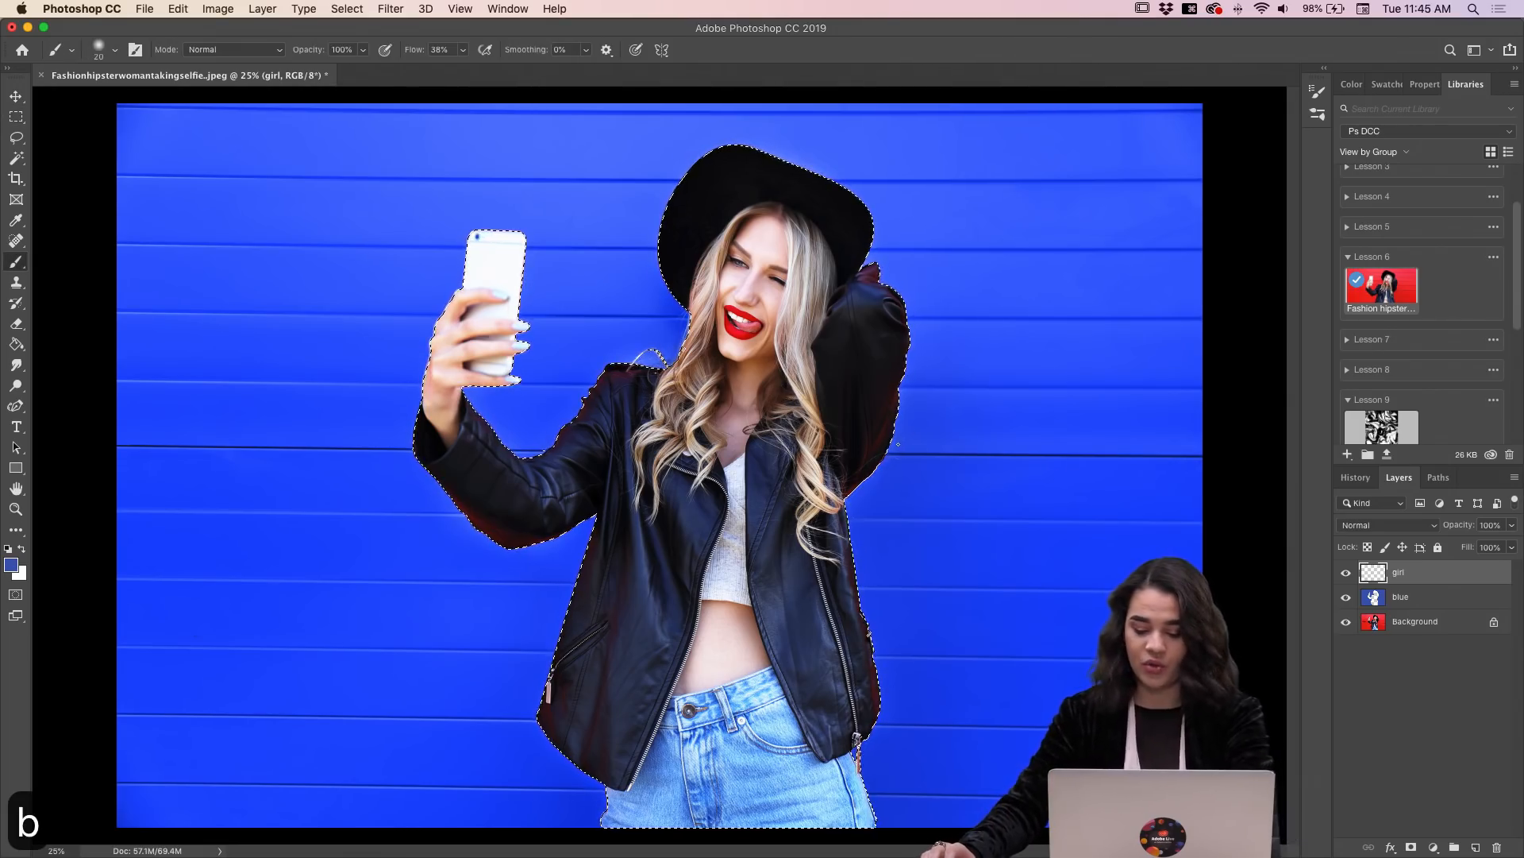
pyautogui.press(']')
pyautogui.press(']')
pyautogui.press(']')
pyautogui.press(']')
pyautogui.press(']')
pyautogui.press(']')
pyautogui.press(']')
pyautogui.press(']')
pyautogui.press(']')
pyautogui.press(']')
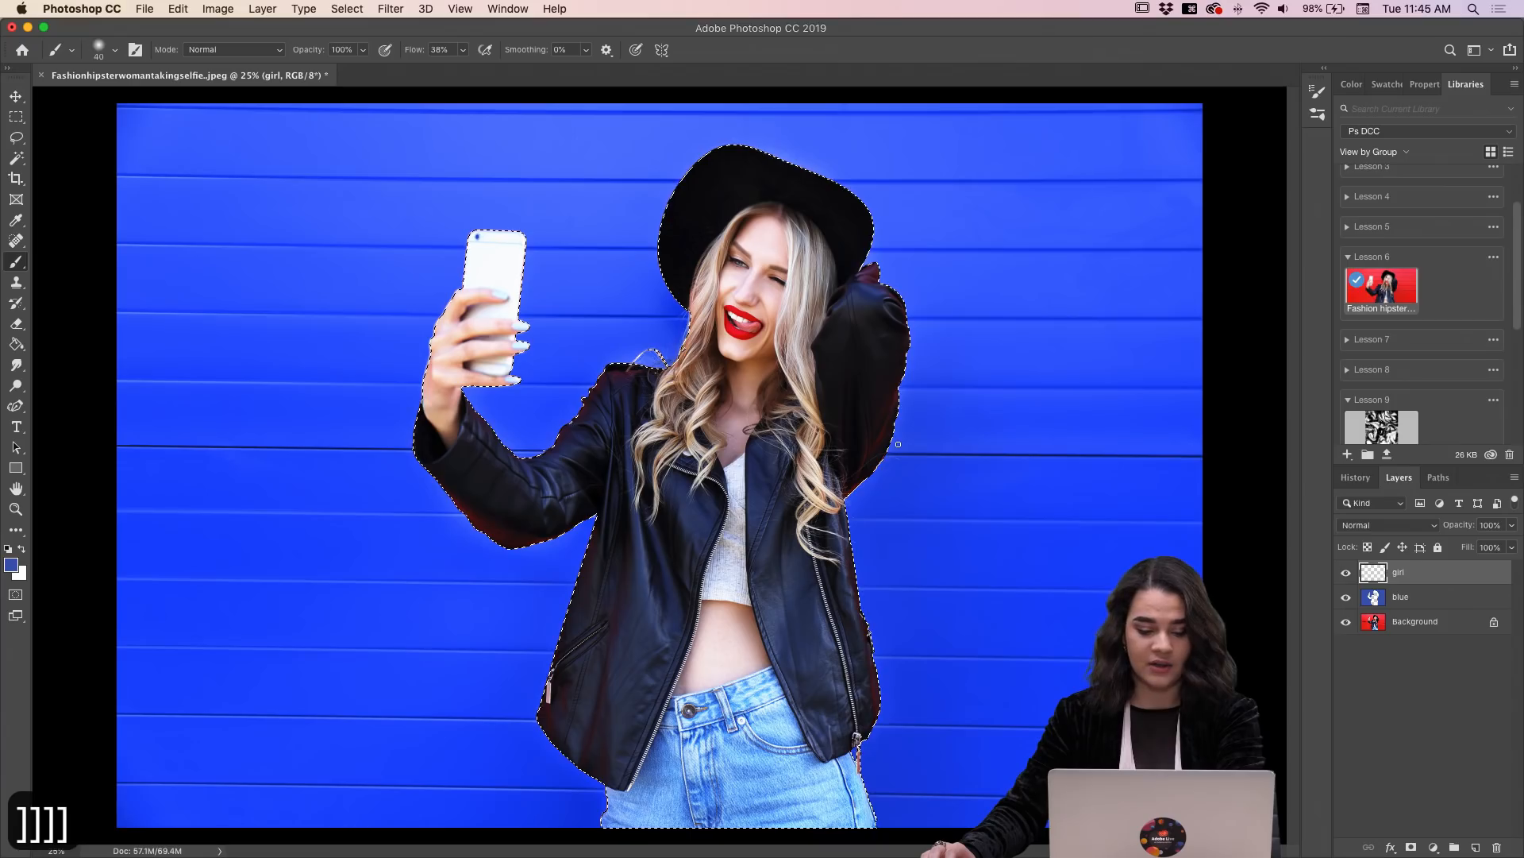
pyautogui.press(']')
pyautogui.press(']')
pyautogui.press(']')
pyautogui.press(']')
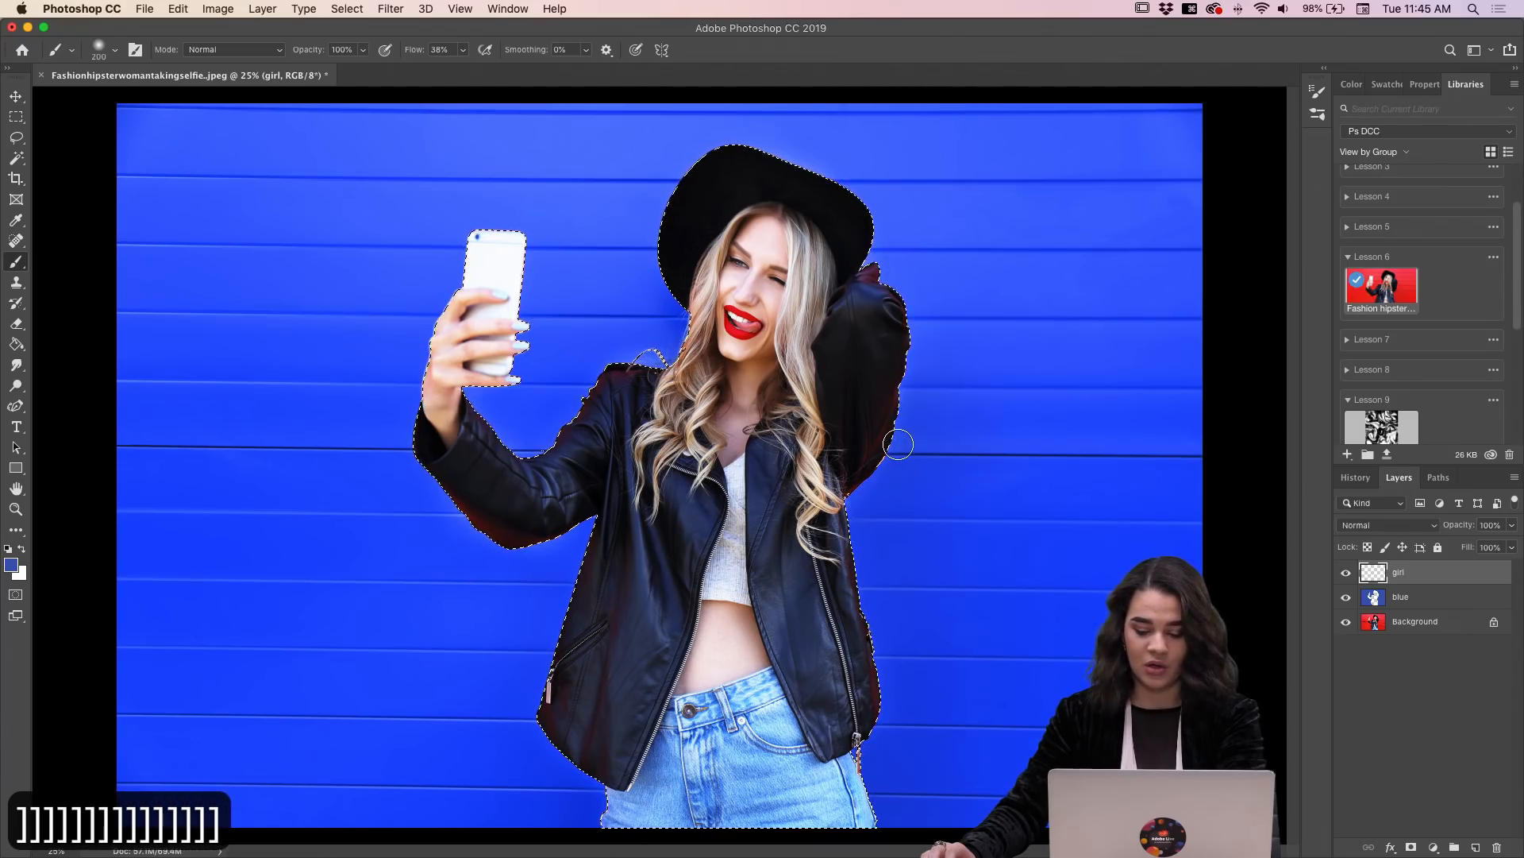
pyautogui.press(']')
pyautogui.press(']')
pyautogui.press(']')
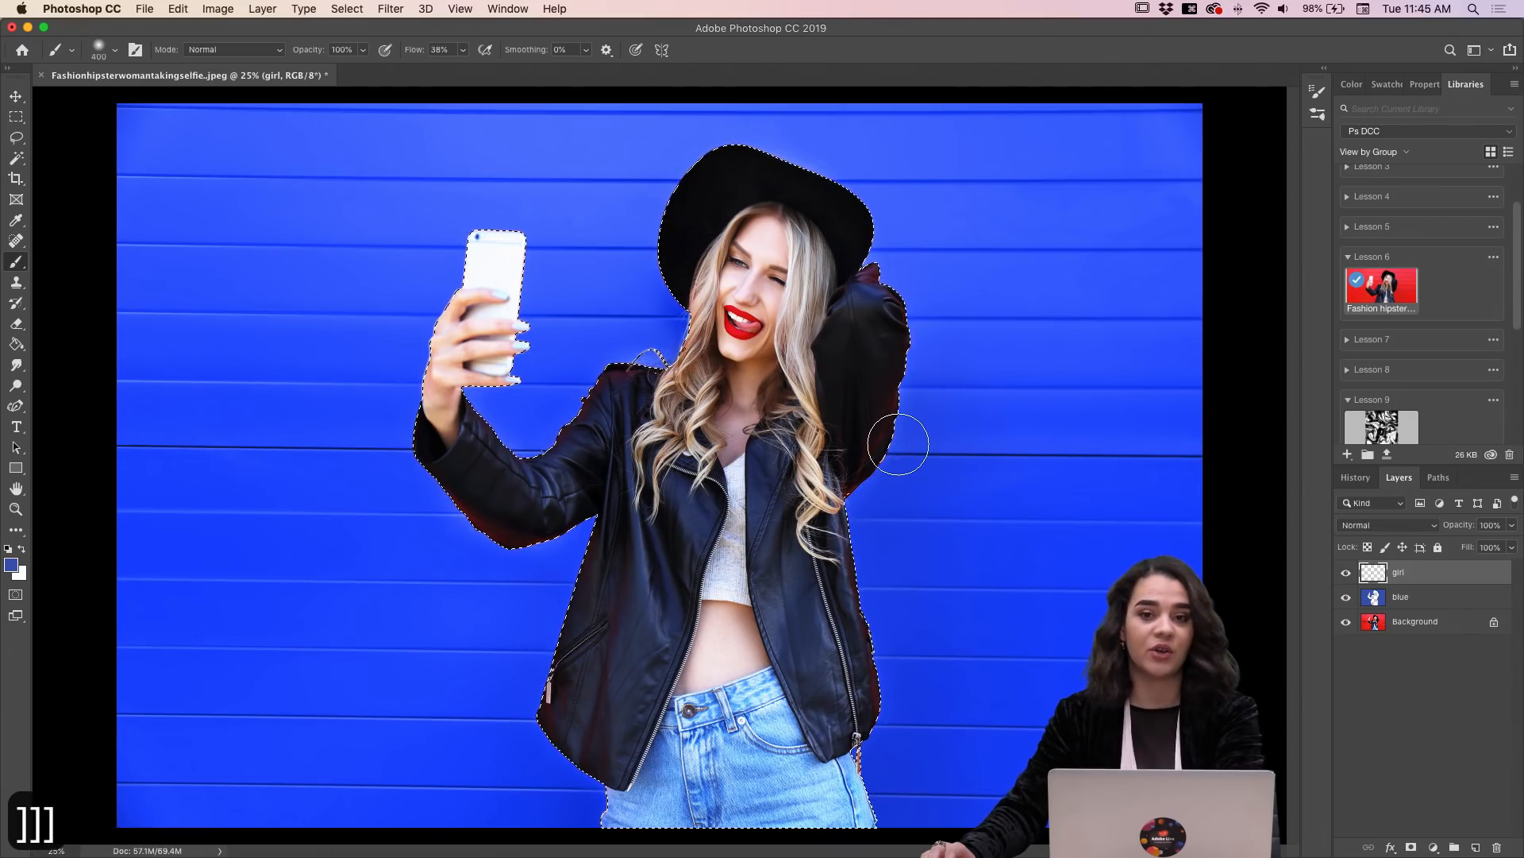
pyautogui.press('[')
pyautogui.press('[')
pyautogui.press('[')
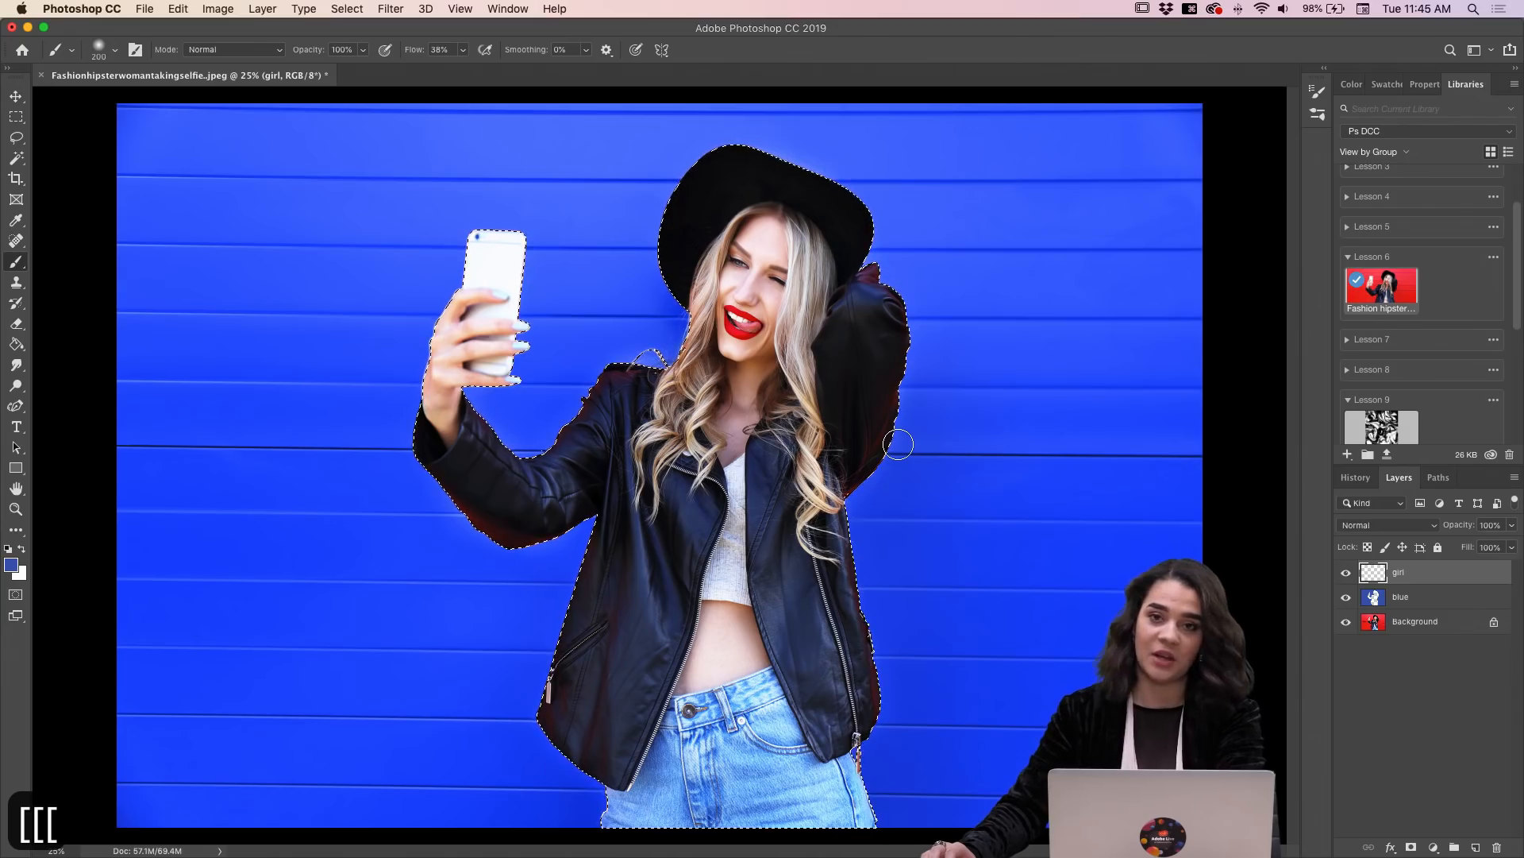
pyautogui.press(']')
pyautogui.press(']')
pyautogui.press(']')
pyautogui.press(']')
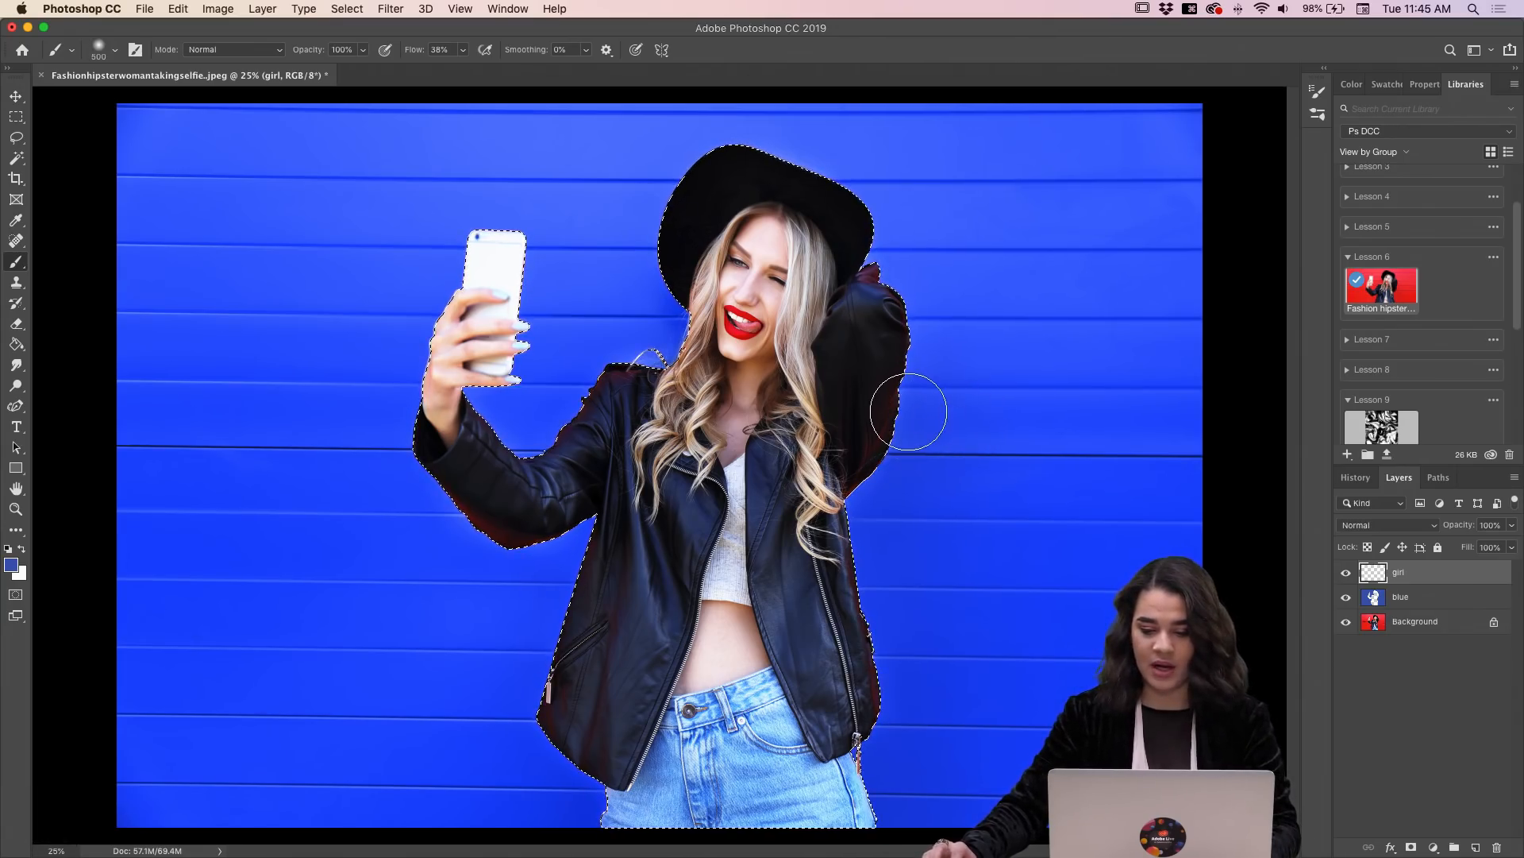
pyautogui.moveTo(908, 412); pyautogui.dragTo(864, 478)
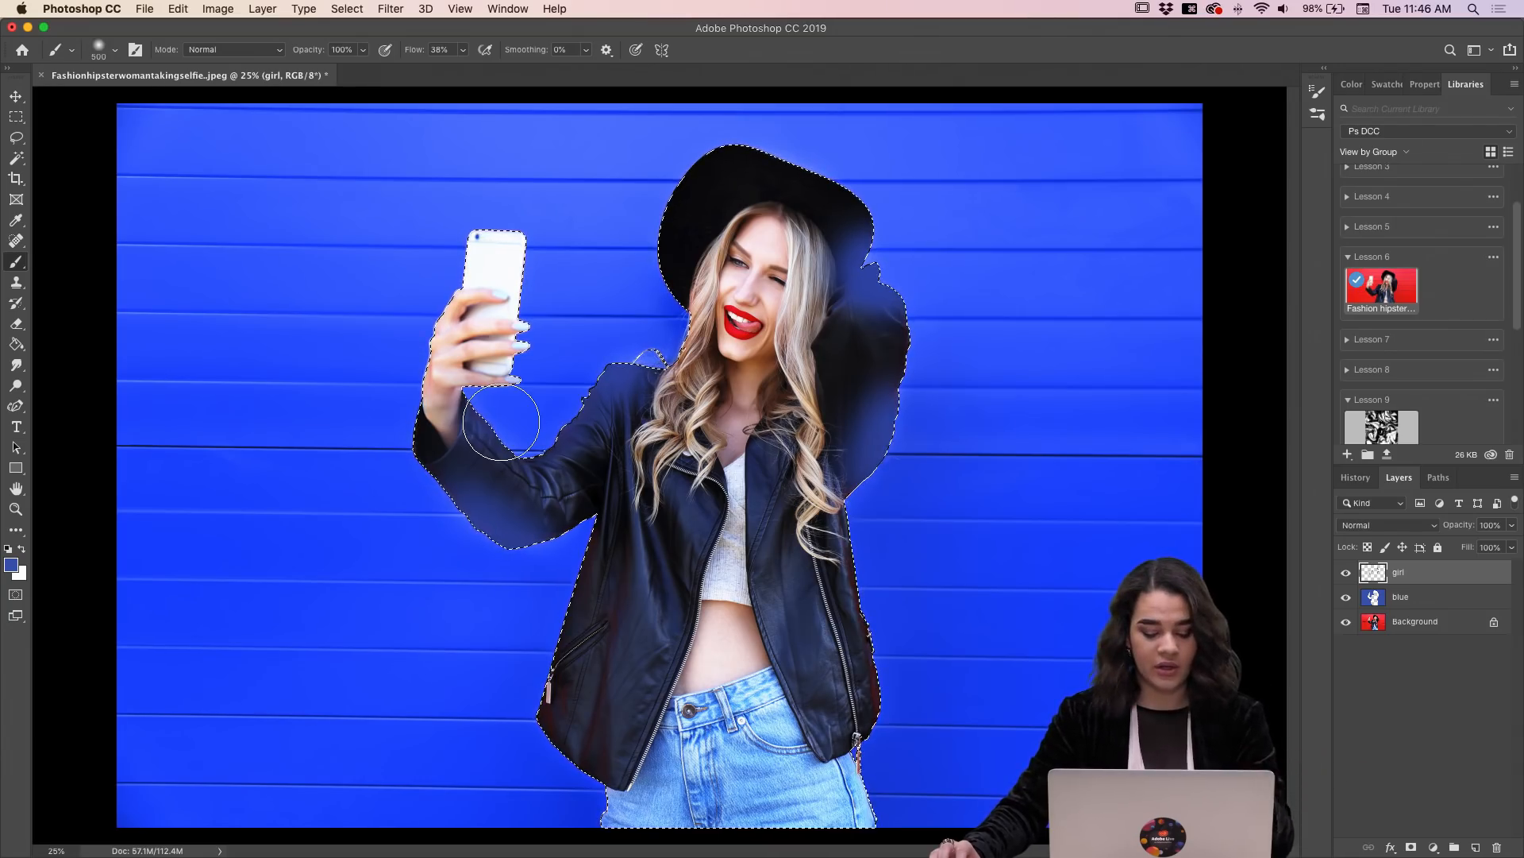
# Step: With the selection outline hidden, paint blue along the jacket's lower edges, and set the girl layer's blending mode to Hue
pyautogui.press('super+h')
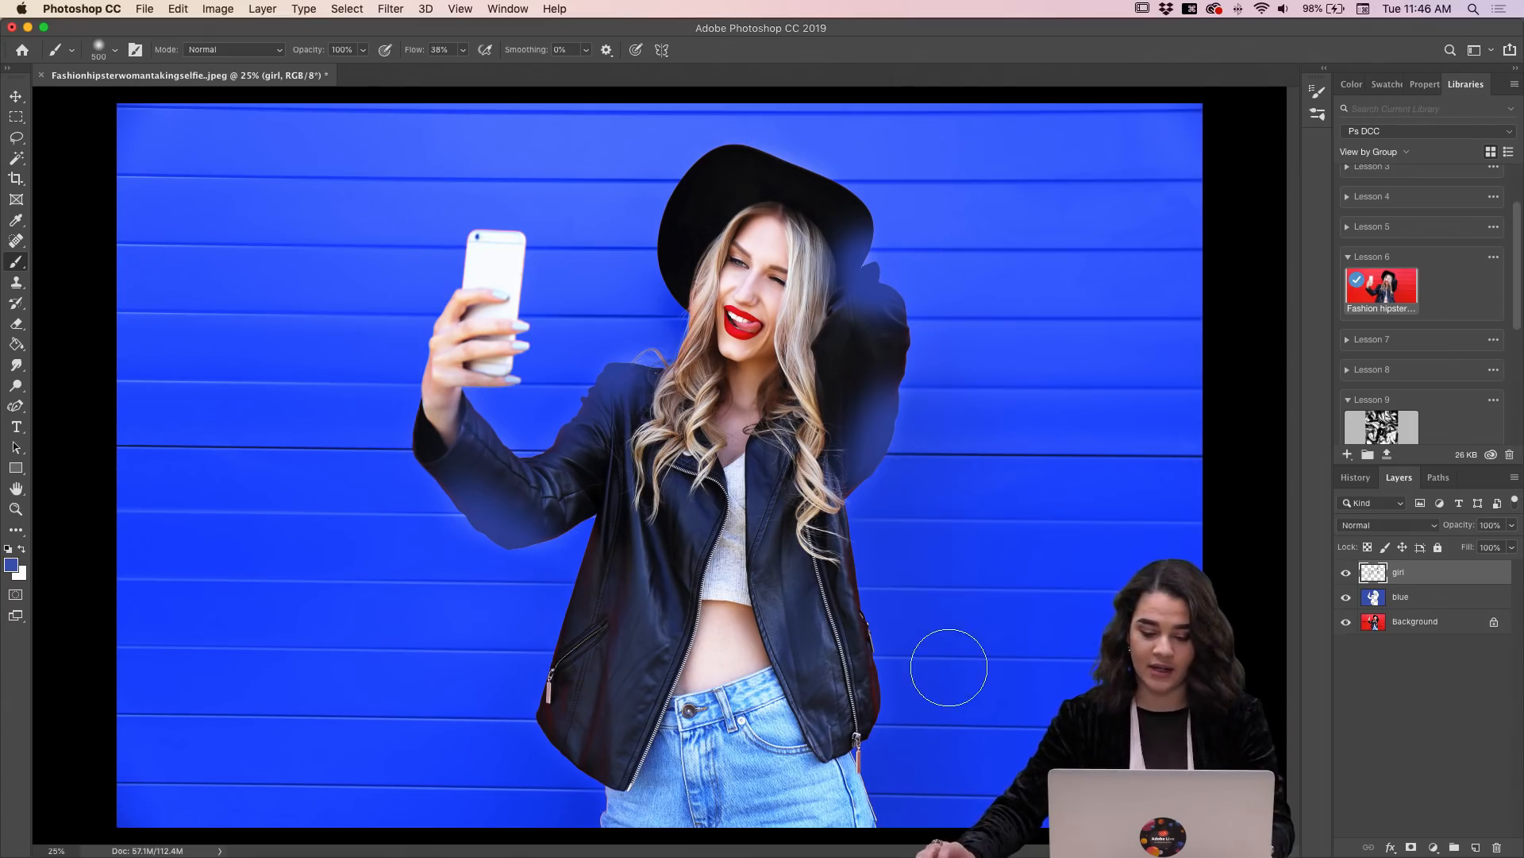
pyautogui.moveTo(881, 682)
pyautogui.mouseDown()
pyautogui.moveTo(869, 568)
pyautogui.moveTo(891, 678)
pyautogui.moveTo(870, 746)
pyautogui.moveTo(881, 788)
pyautogui.mouseUp()
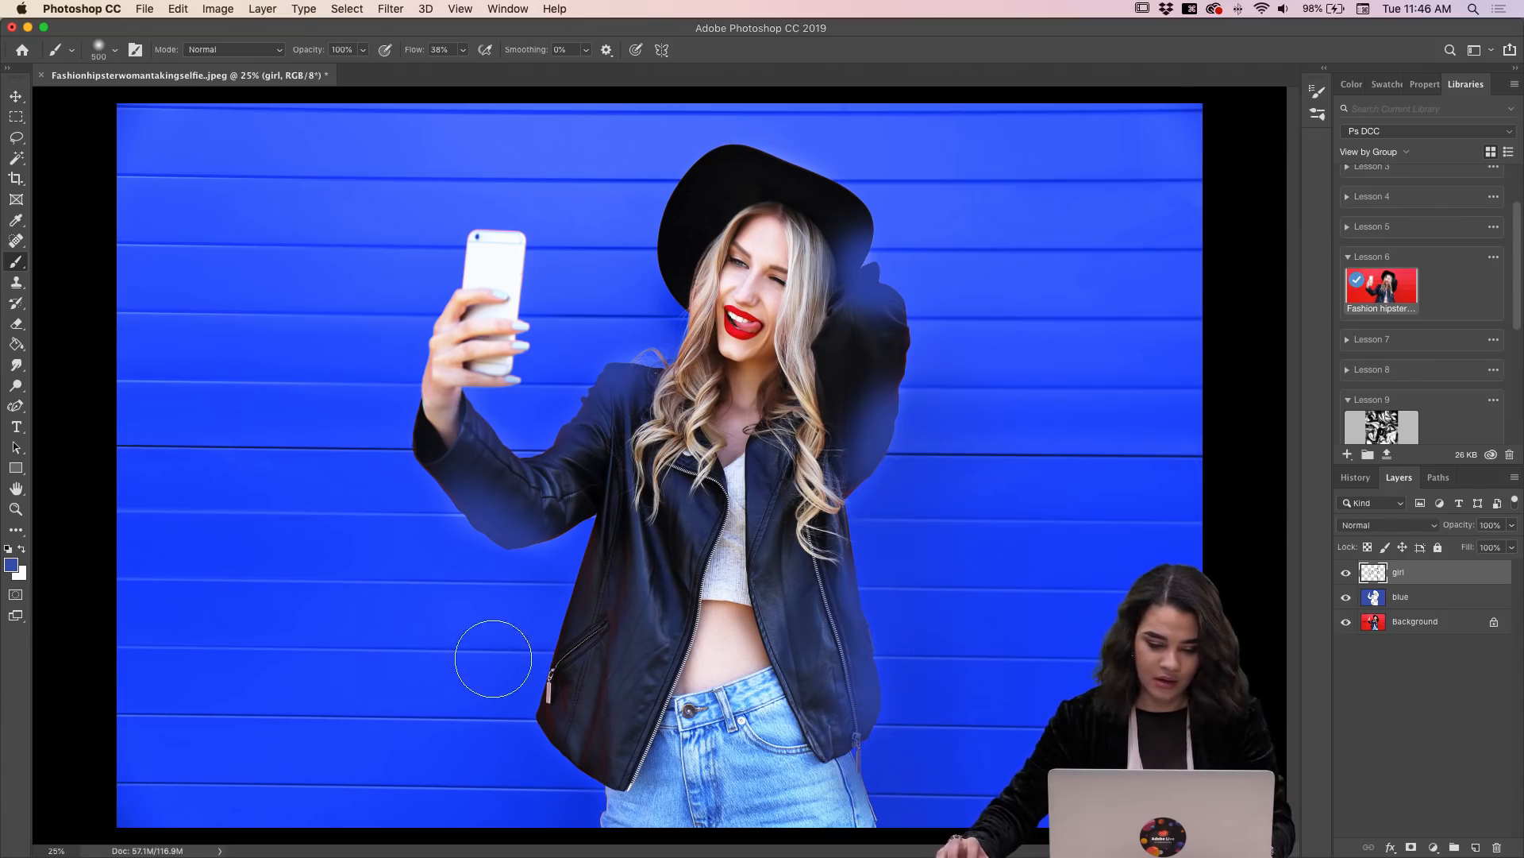
pyautogui.moveTo(532, 696)
pyautogui.mouseDown()
pyautogui.moveTo(550, 723)
pyautogui.moveTo(616, 606)
pyautogui.moveTo(585, 741)
pyautogui.moveTo(623, 545)
pyautogui.moveTo(469, 493)
pyautogui.mouseUp()
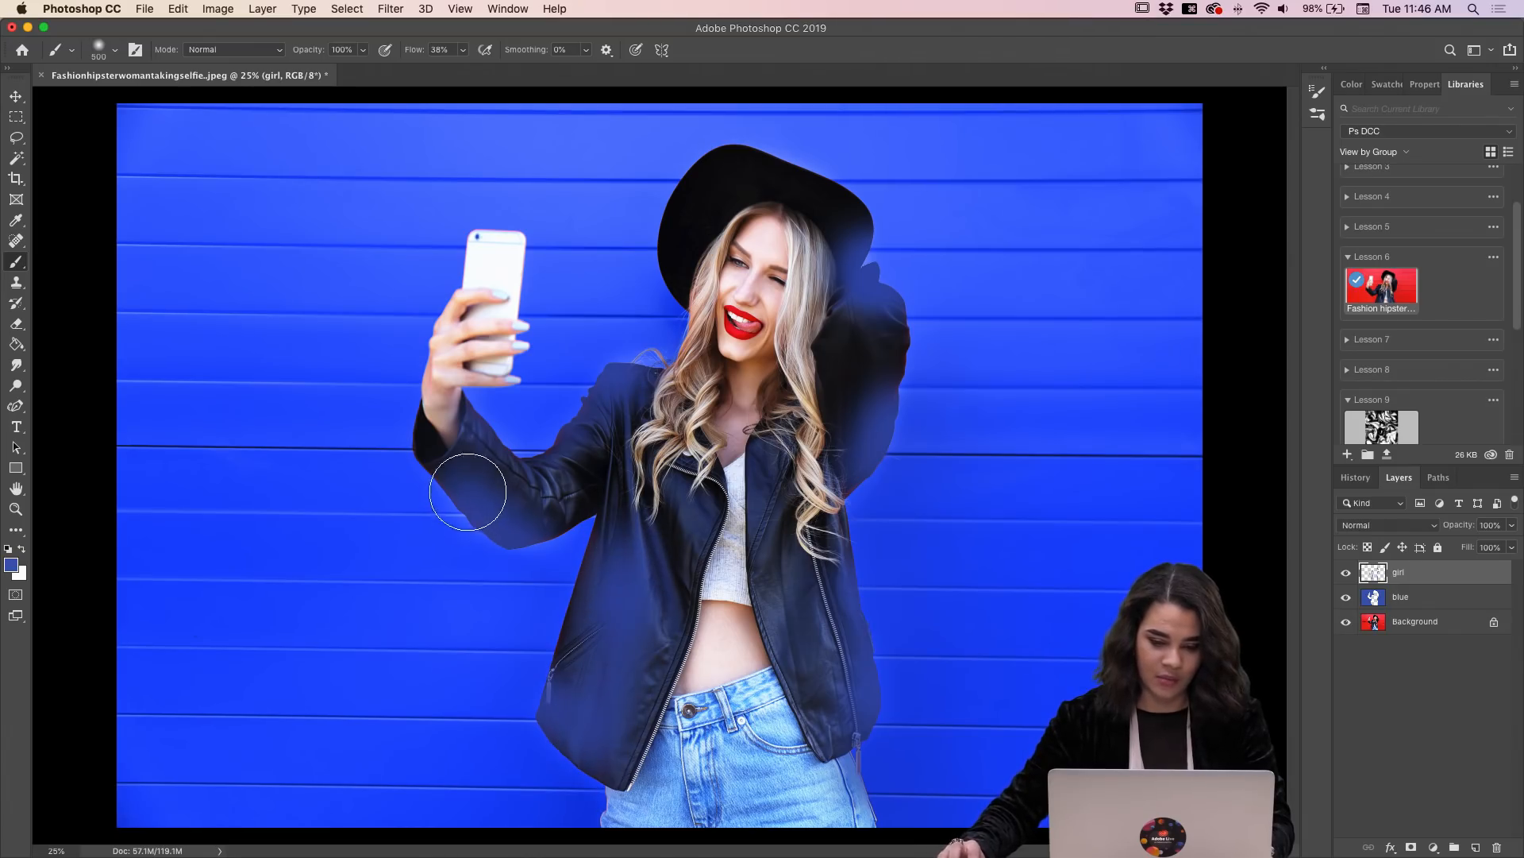
pyautogui.moveTo(829, 263); pyautogui.dragTo(859, 248)
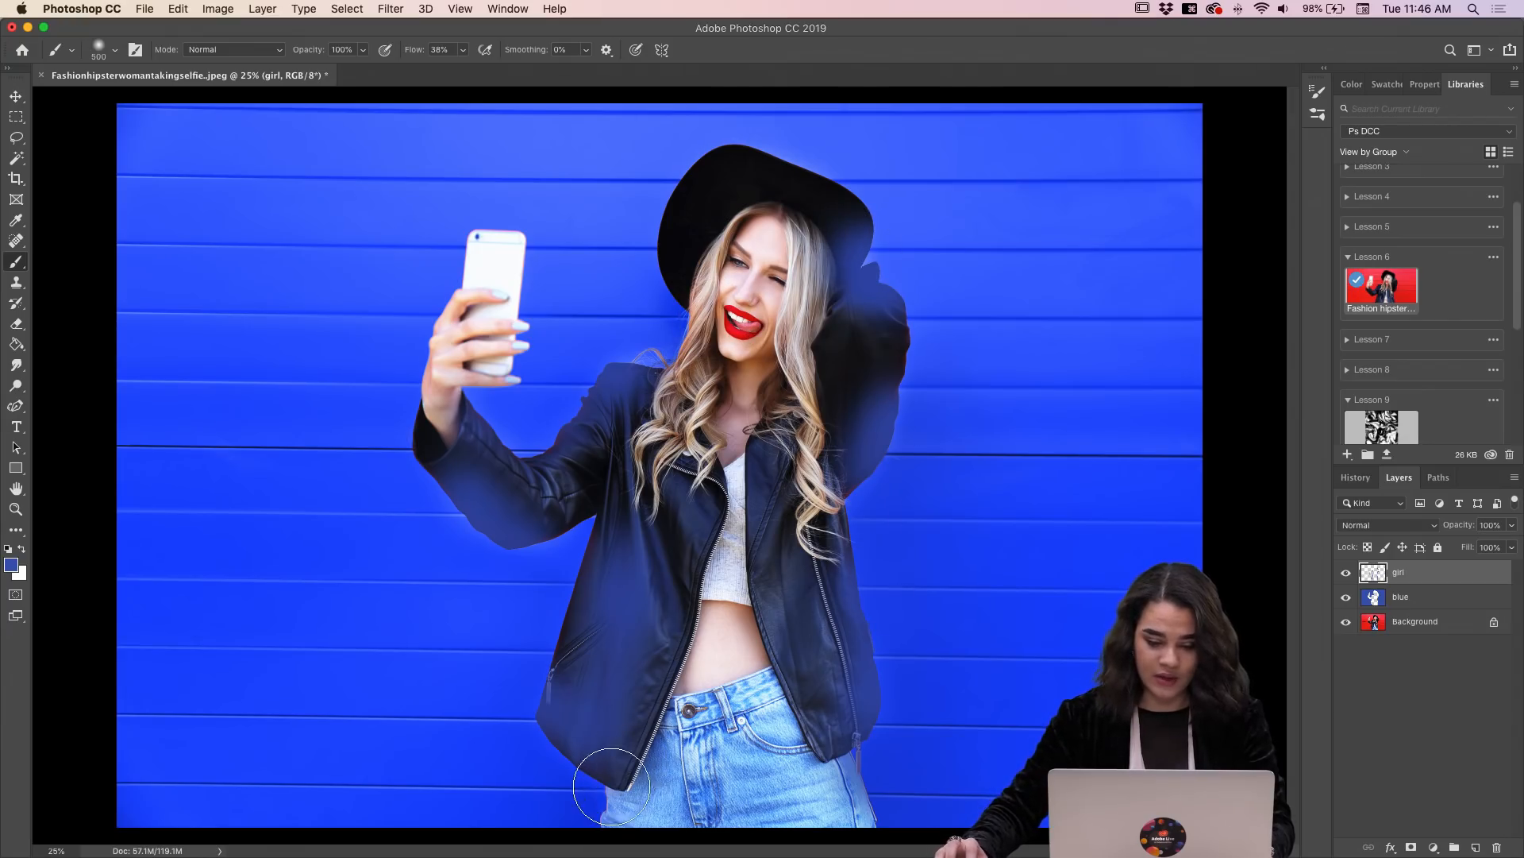
pyautogui.moveTo(608, 789); pyautogui.dragTo(598, 809)
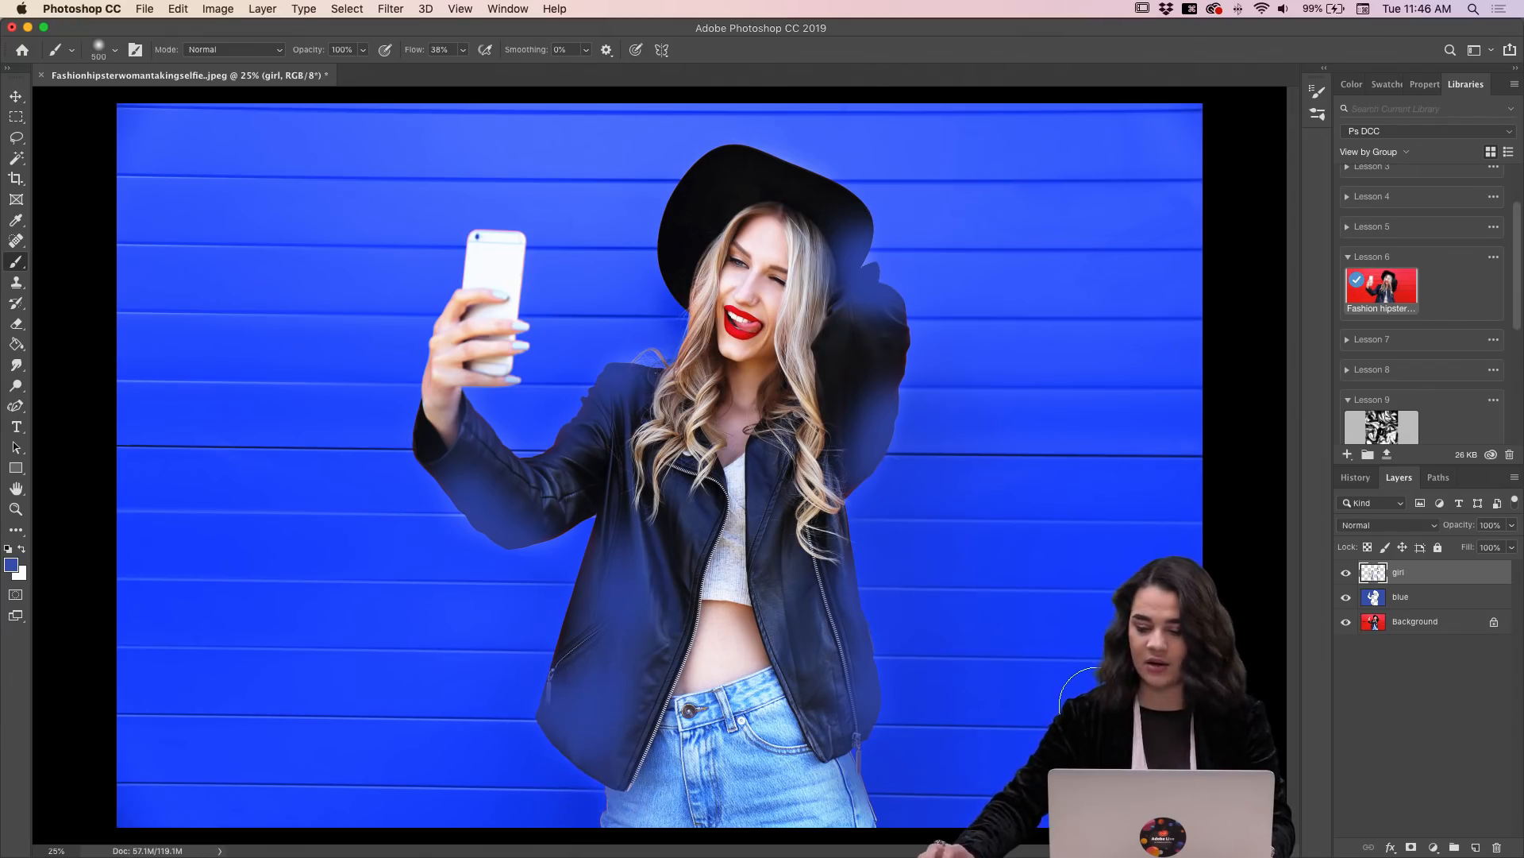
pyautogui.click(1363, 526)
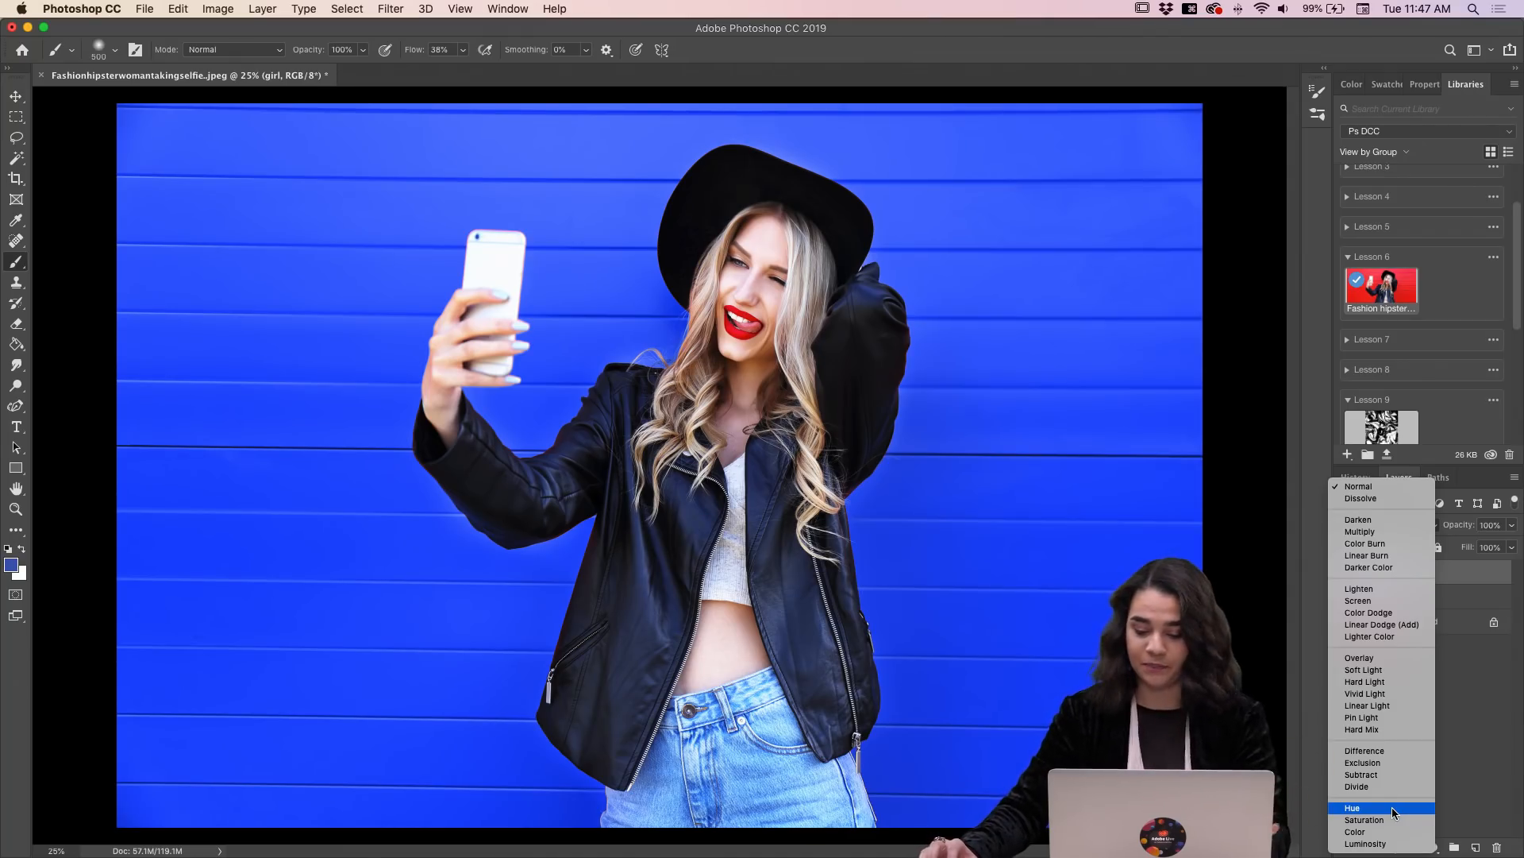
pyautogui.click(1393, 807)
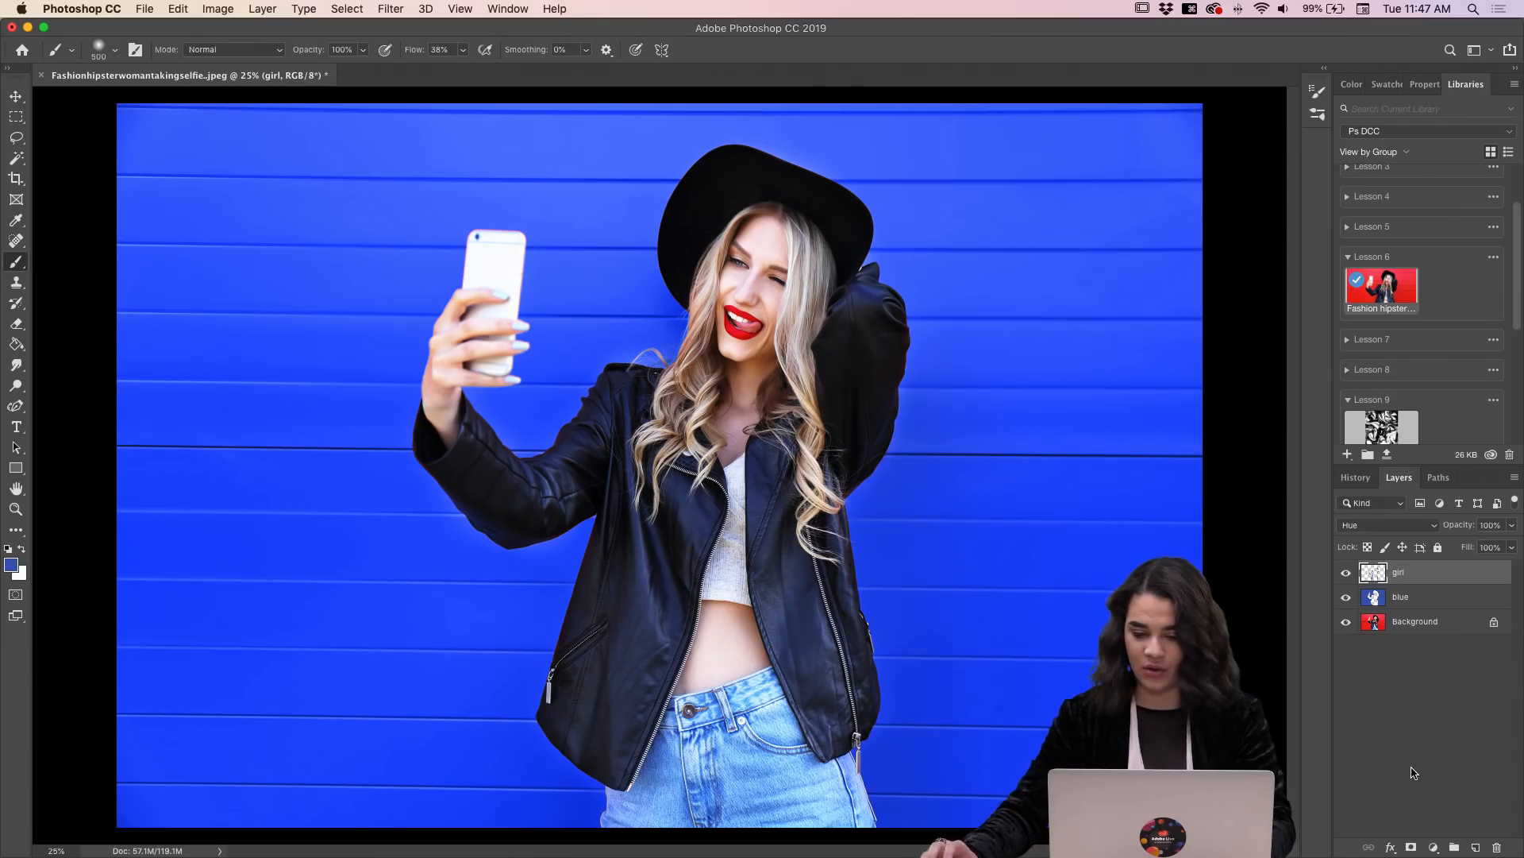
# Step: Group the girl and blue layers and name the group "blue"
pyautogui.keyDown('shift'); pyautogui.click(1443, 599); pyautogui.keyUp('shift')
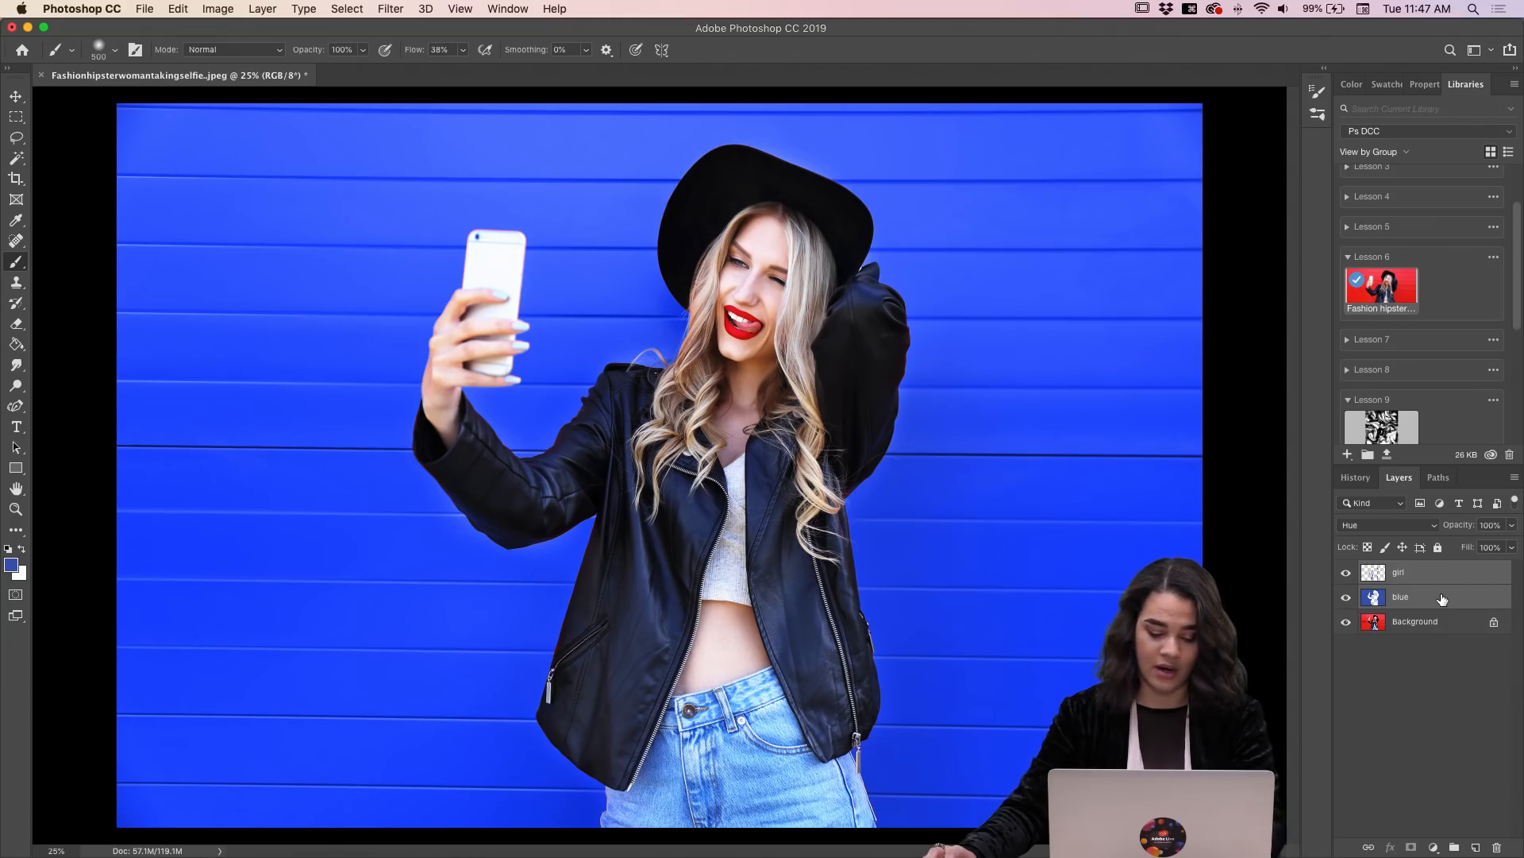
pyautogui.press('super+g')
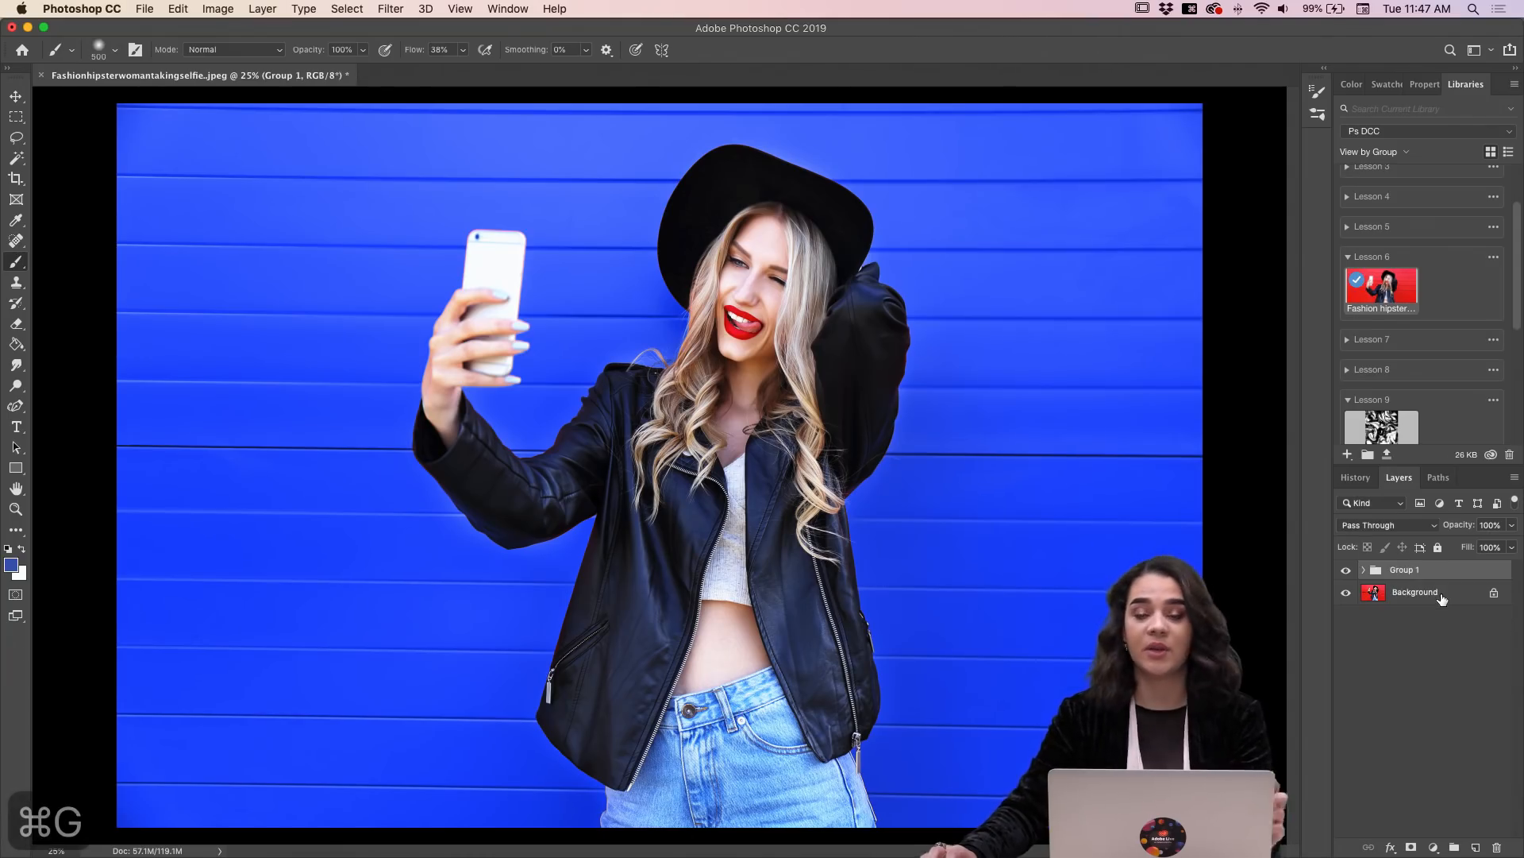
pyautogui.doubleClick(1400, 571)
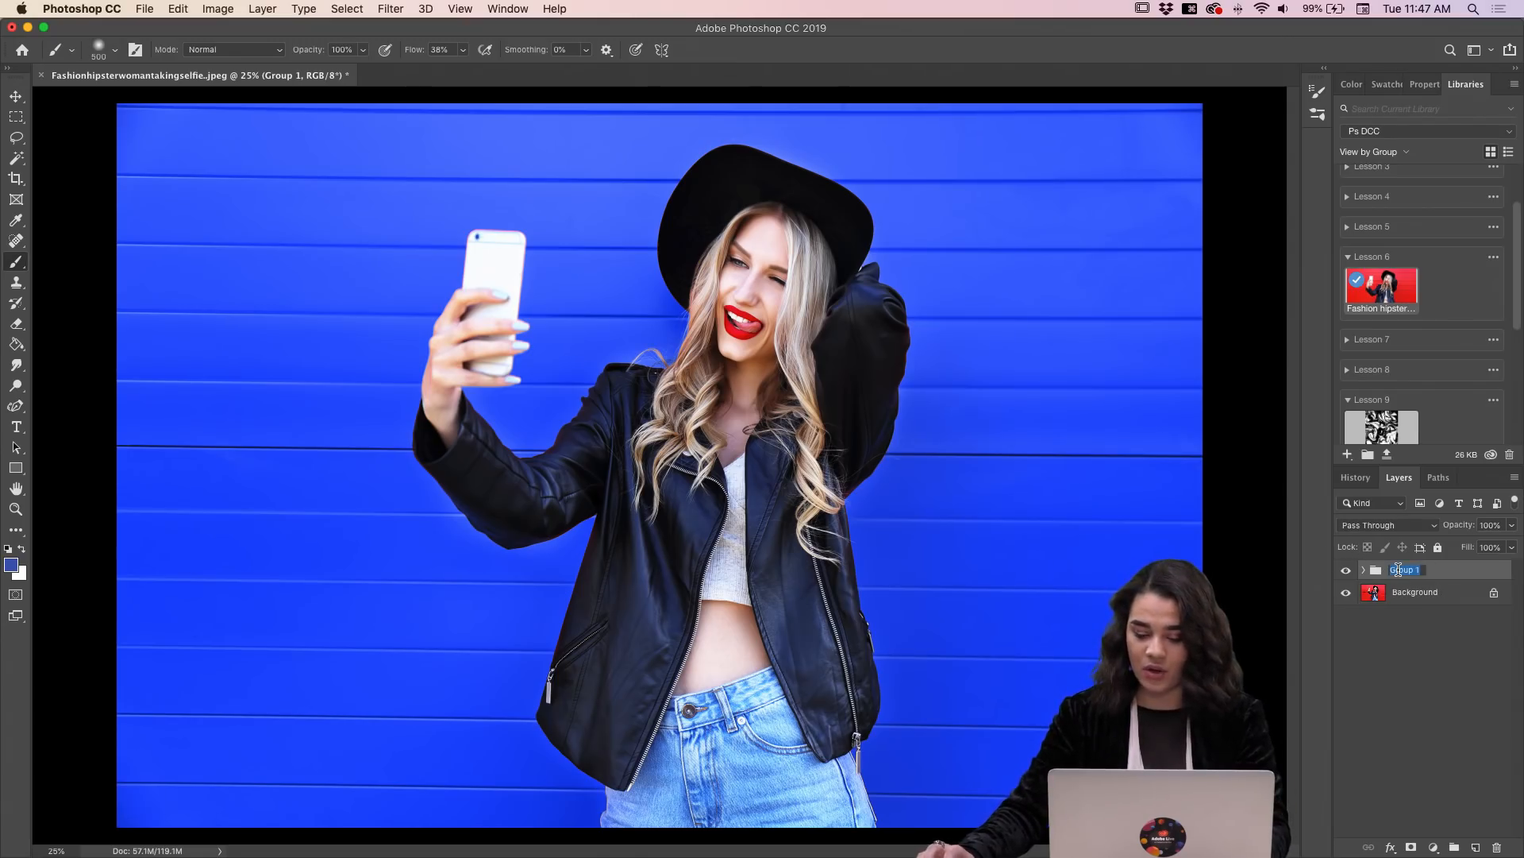
pyautogui.write('bue')
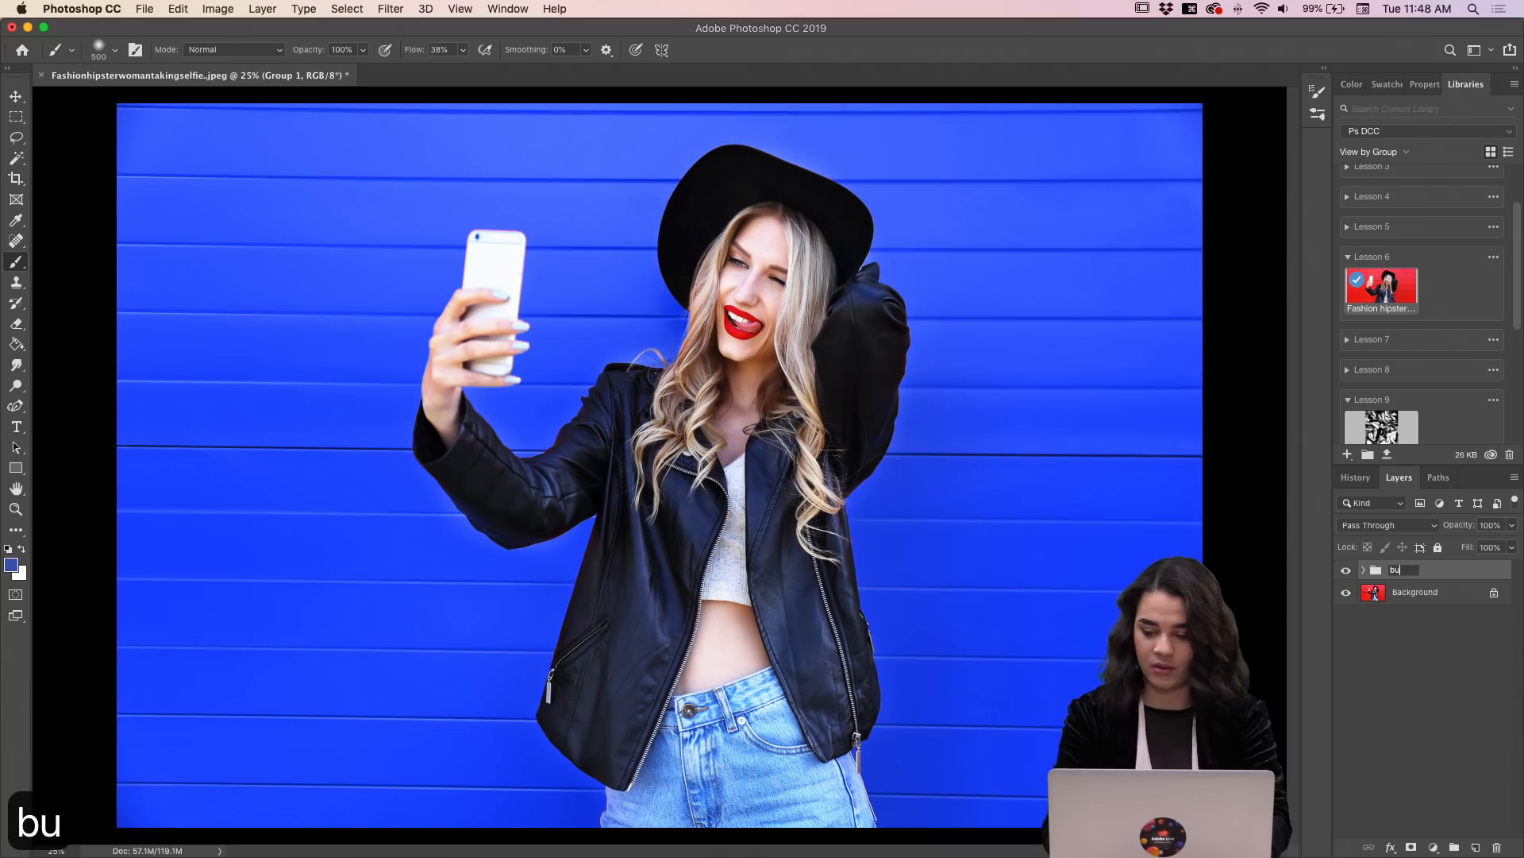
pyautogui.press('BackSpace')
pyautogui.press('BackSpace')
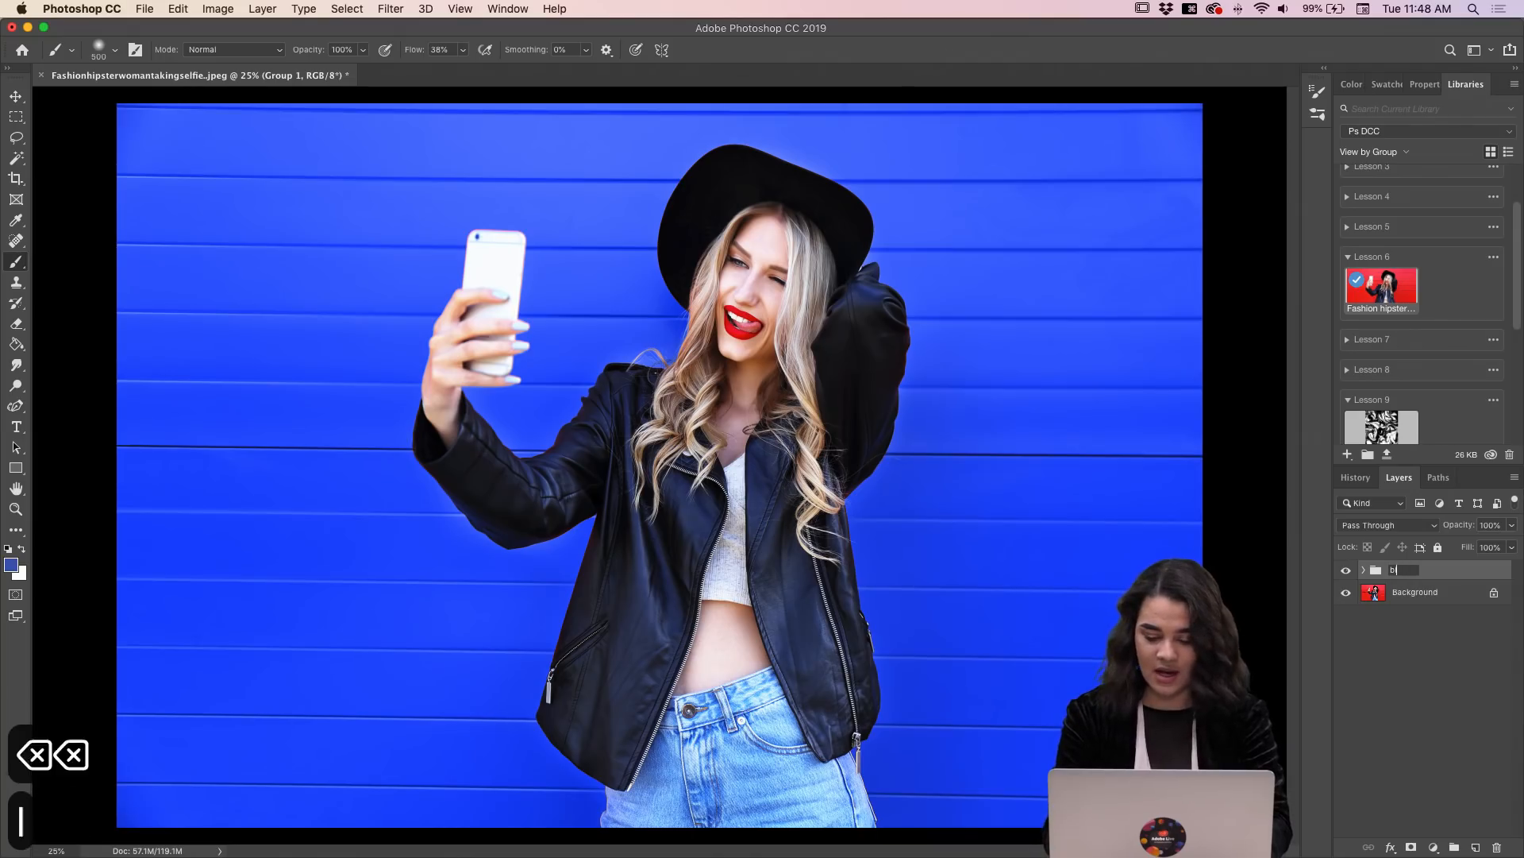
pyautogui.write('lue')
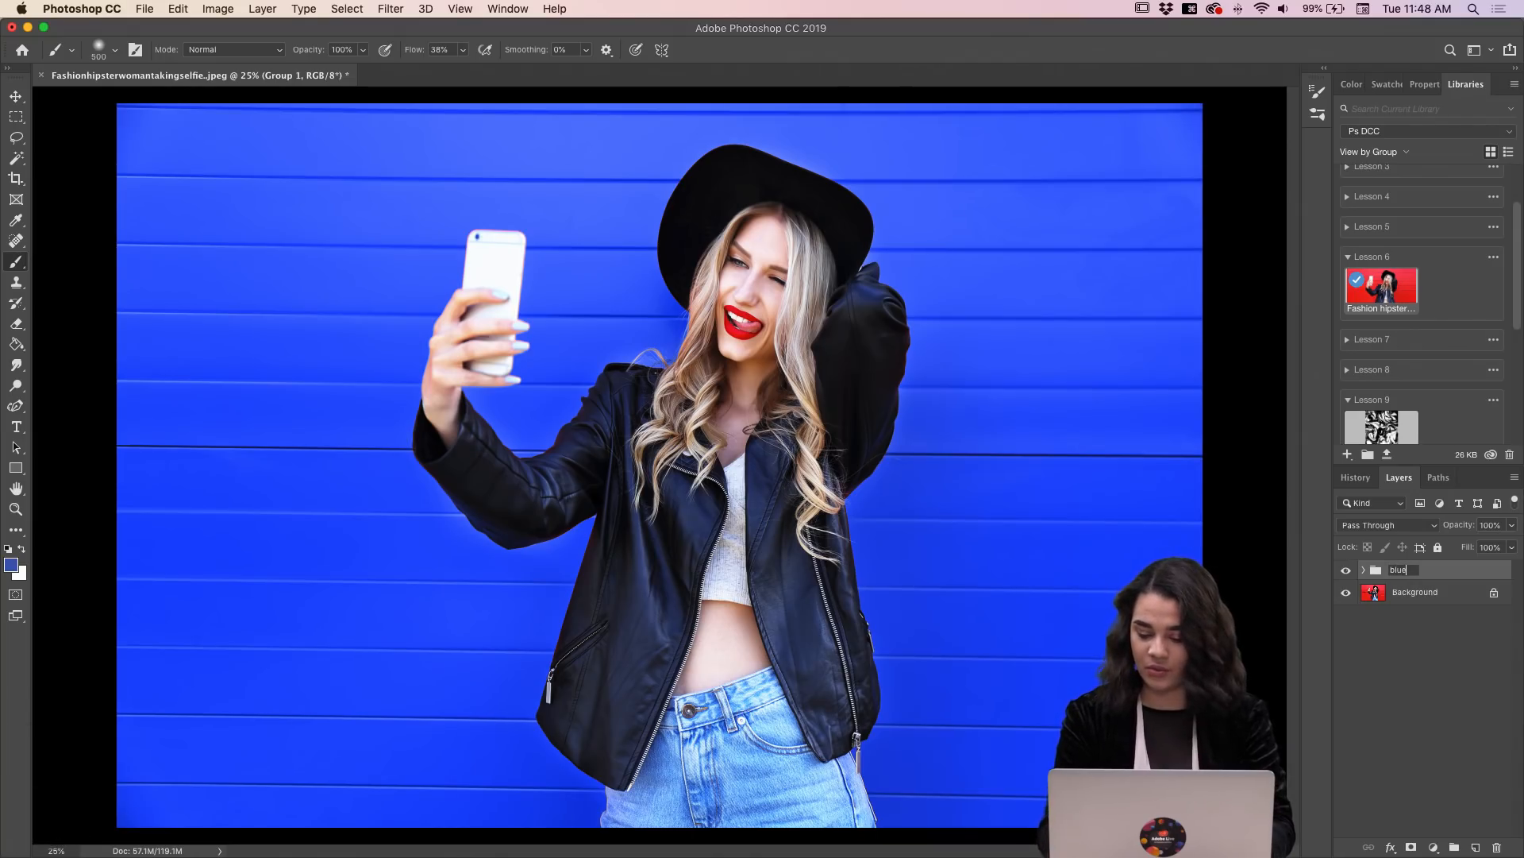
pyautogui.press('Return')
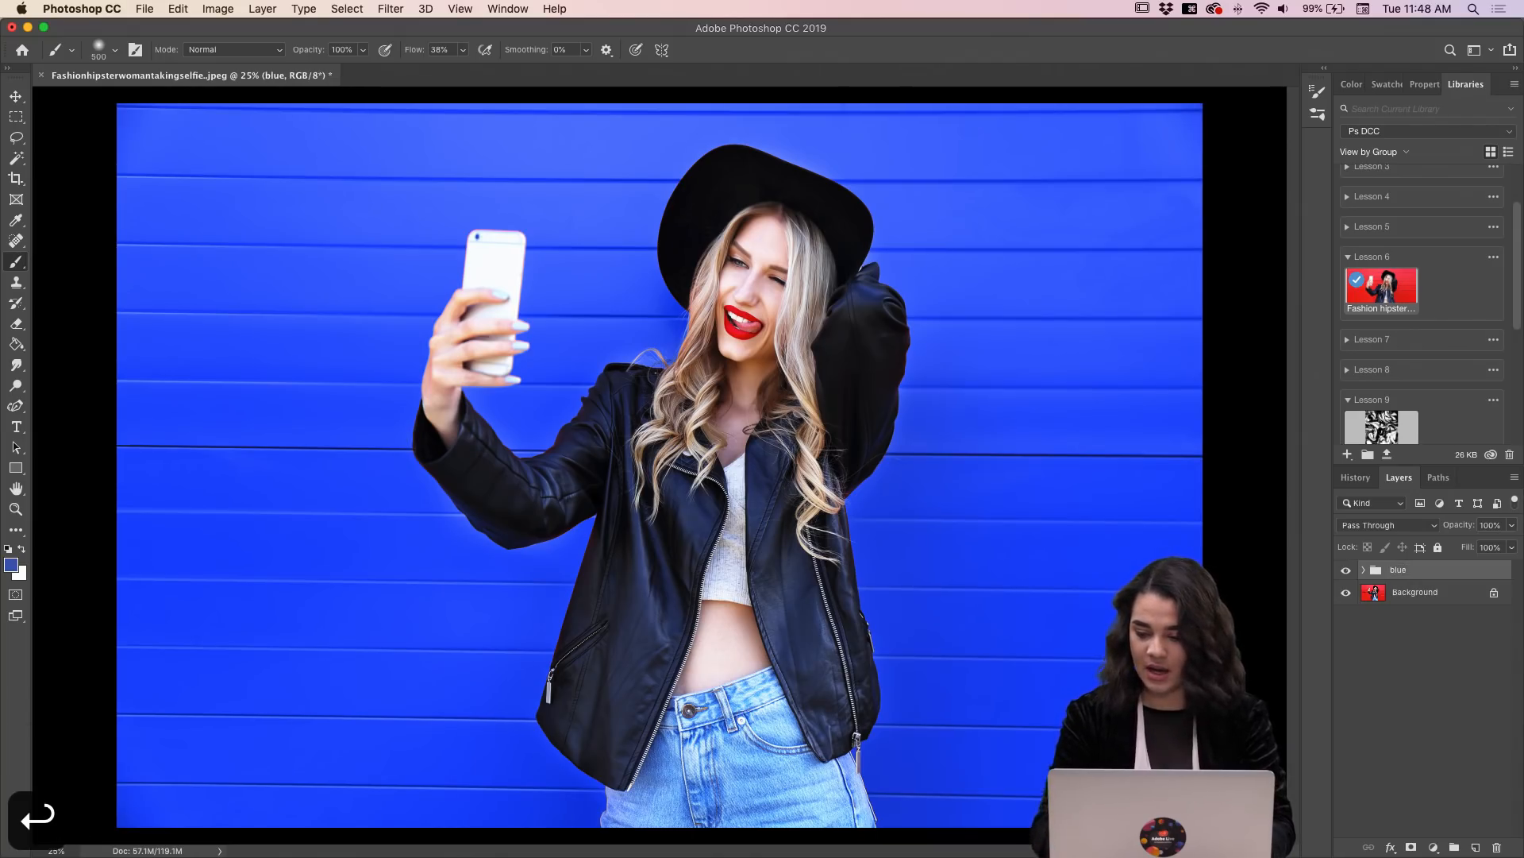
# Step: Hide and show the blue group to compare it with the original photo, and check which layers it contains
pyautogui.click(1346, 571)
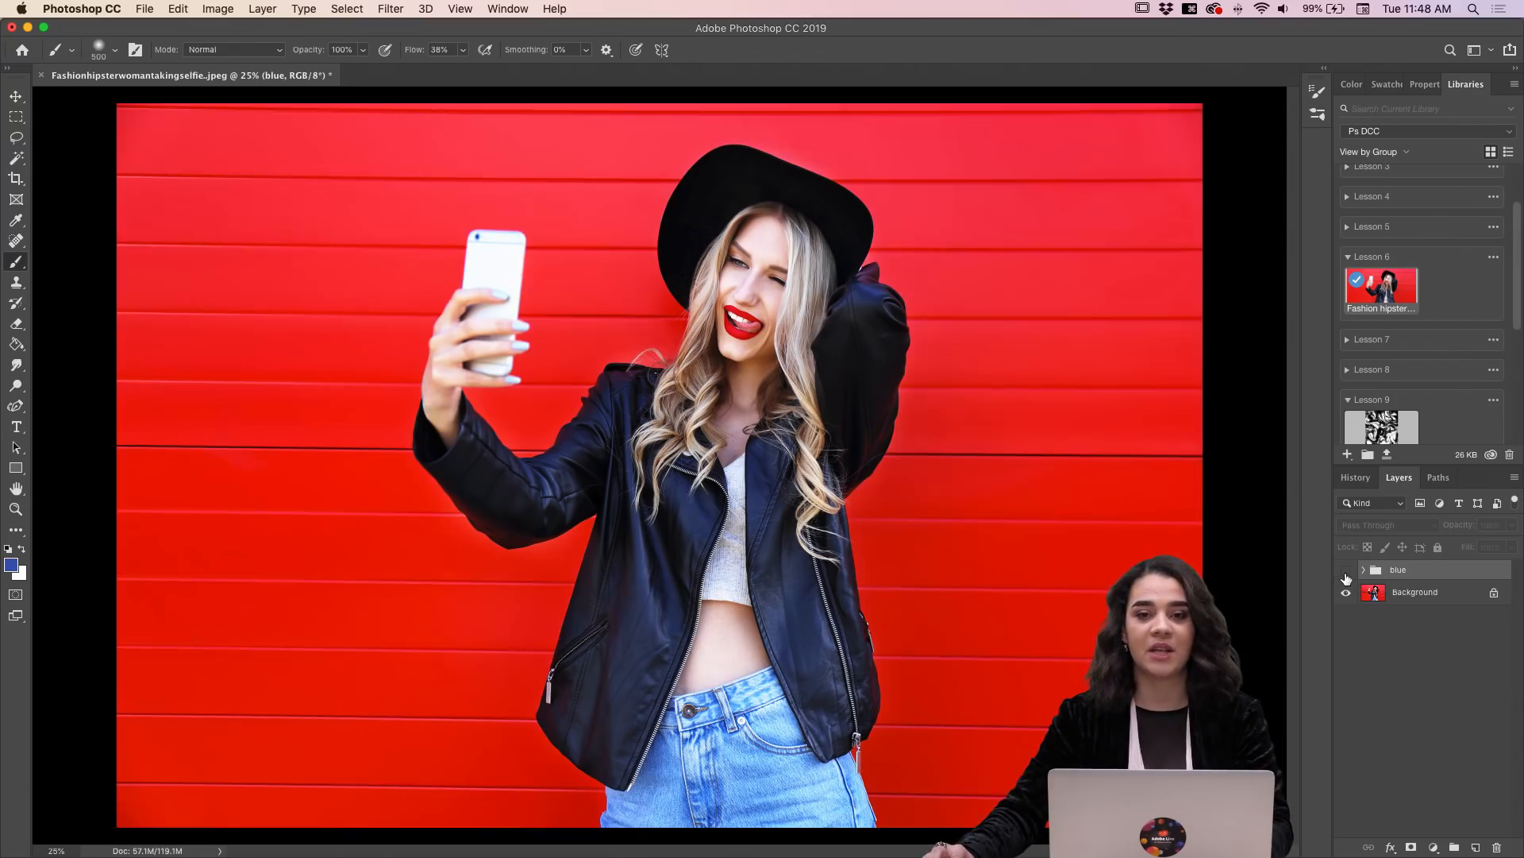
pyautogui.click(1346, 571)
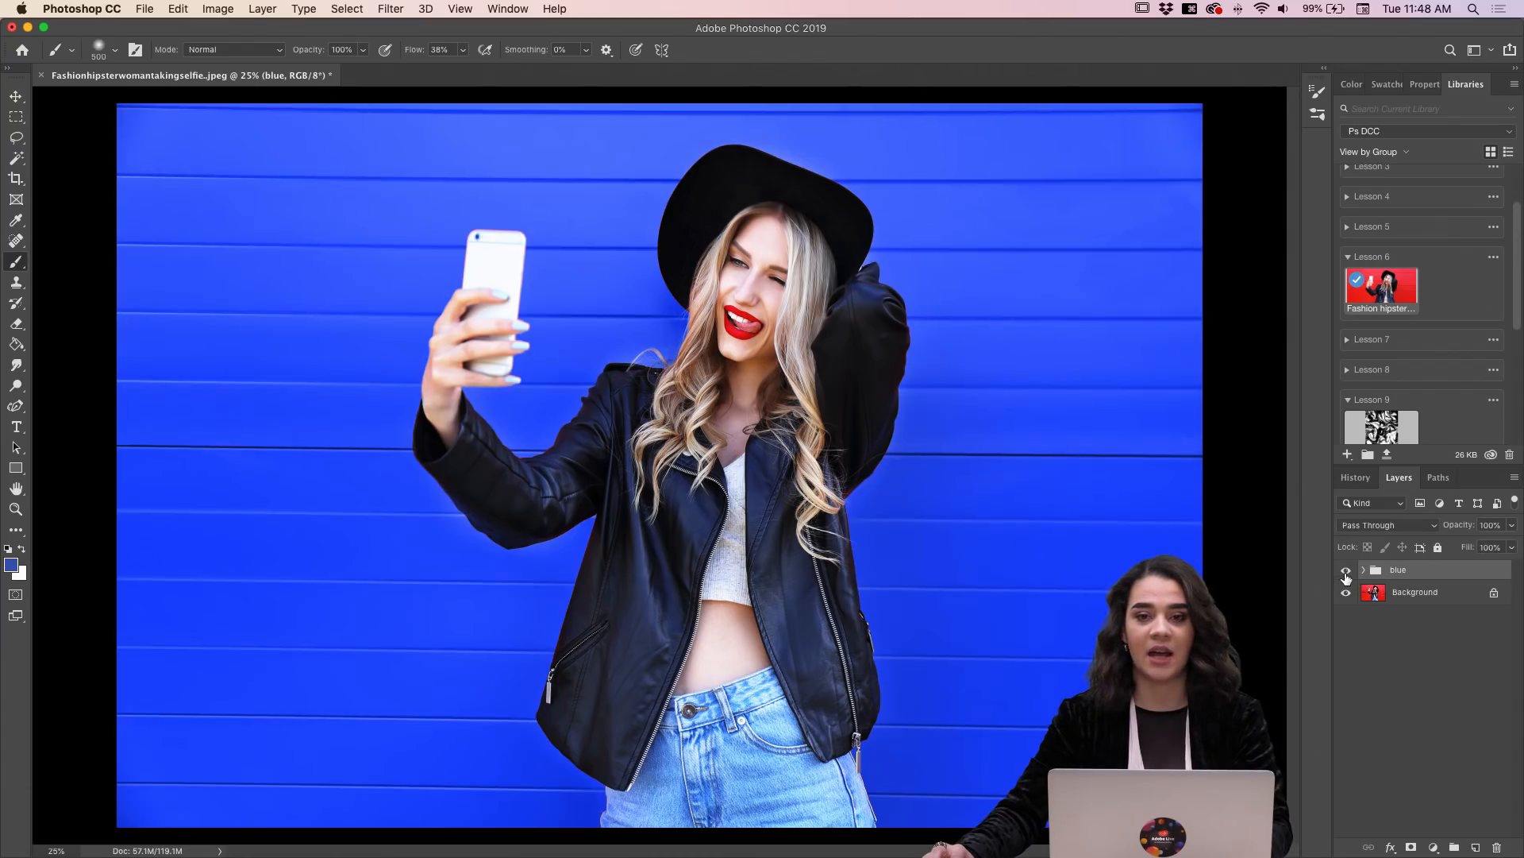
pyautogui.click(1346, 572)
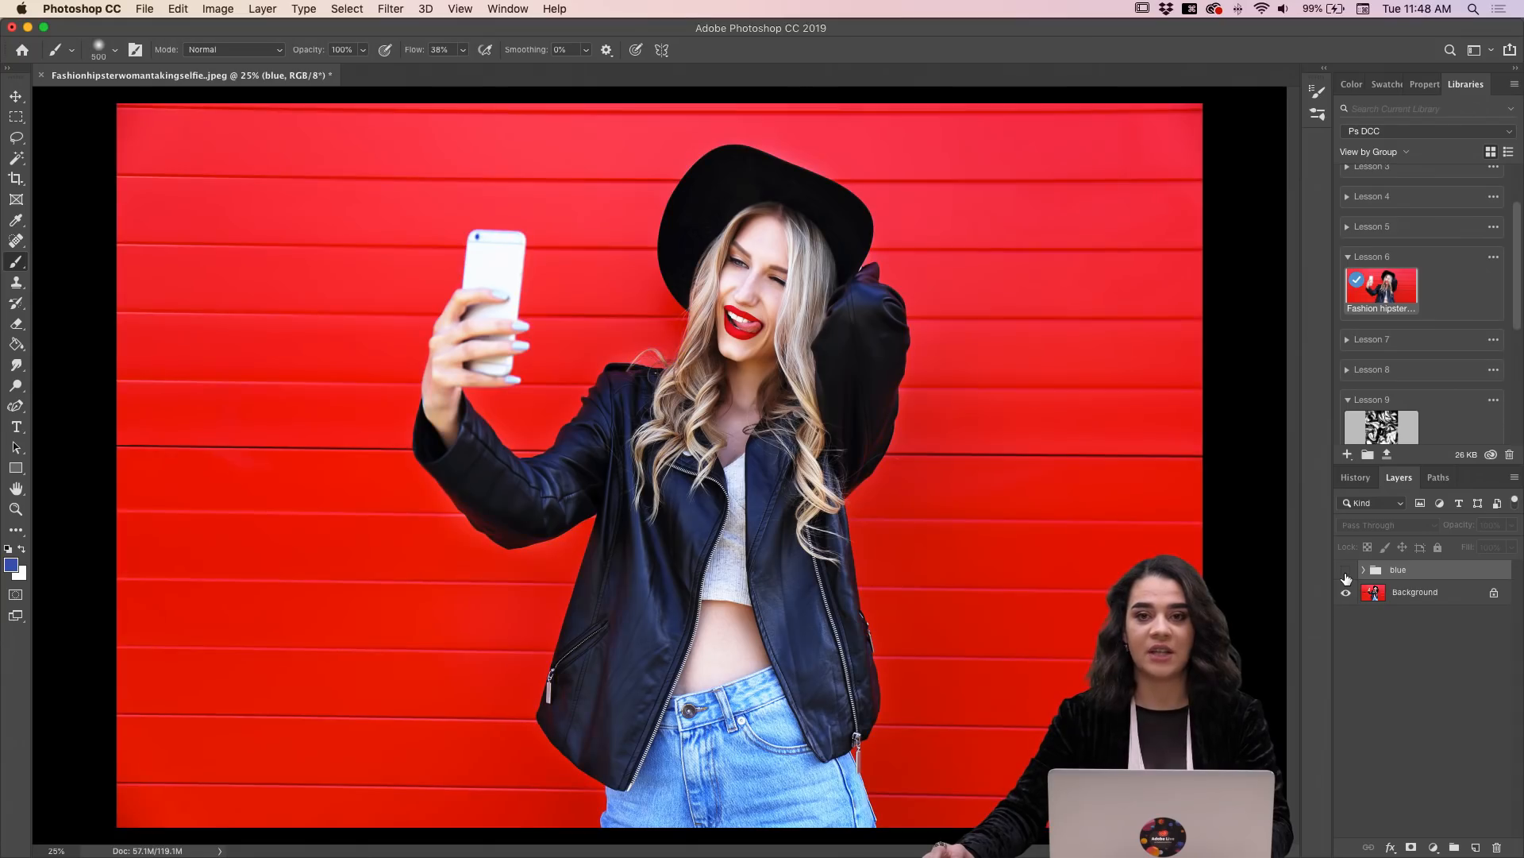
pyautogui.click(1346, 572)
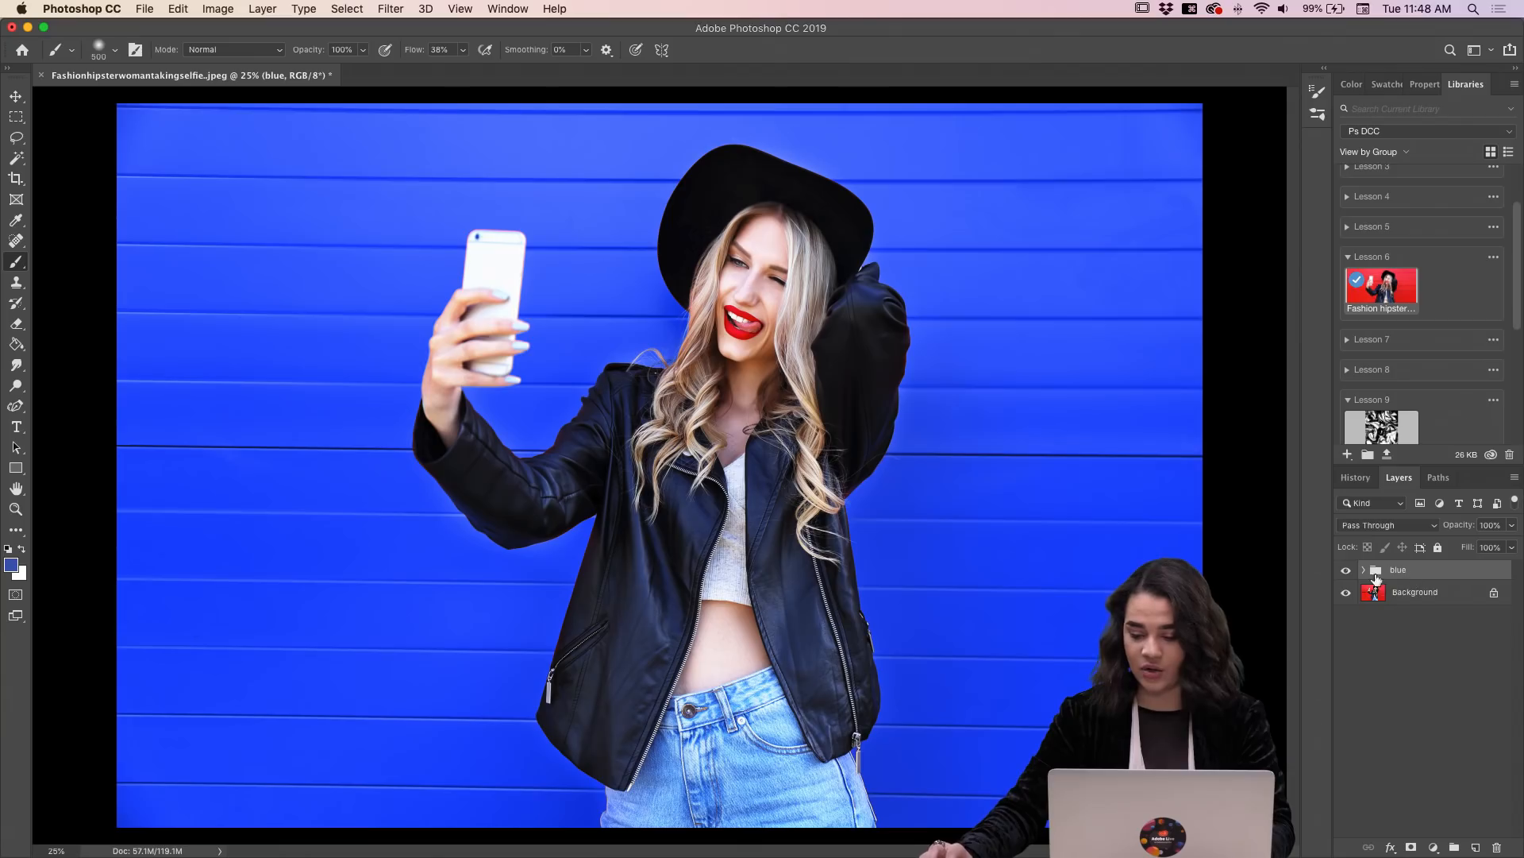
pyautogui.click(1362, 570)
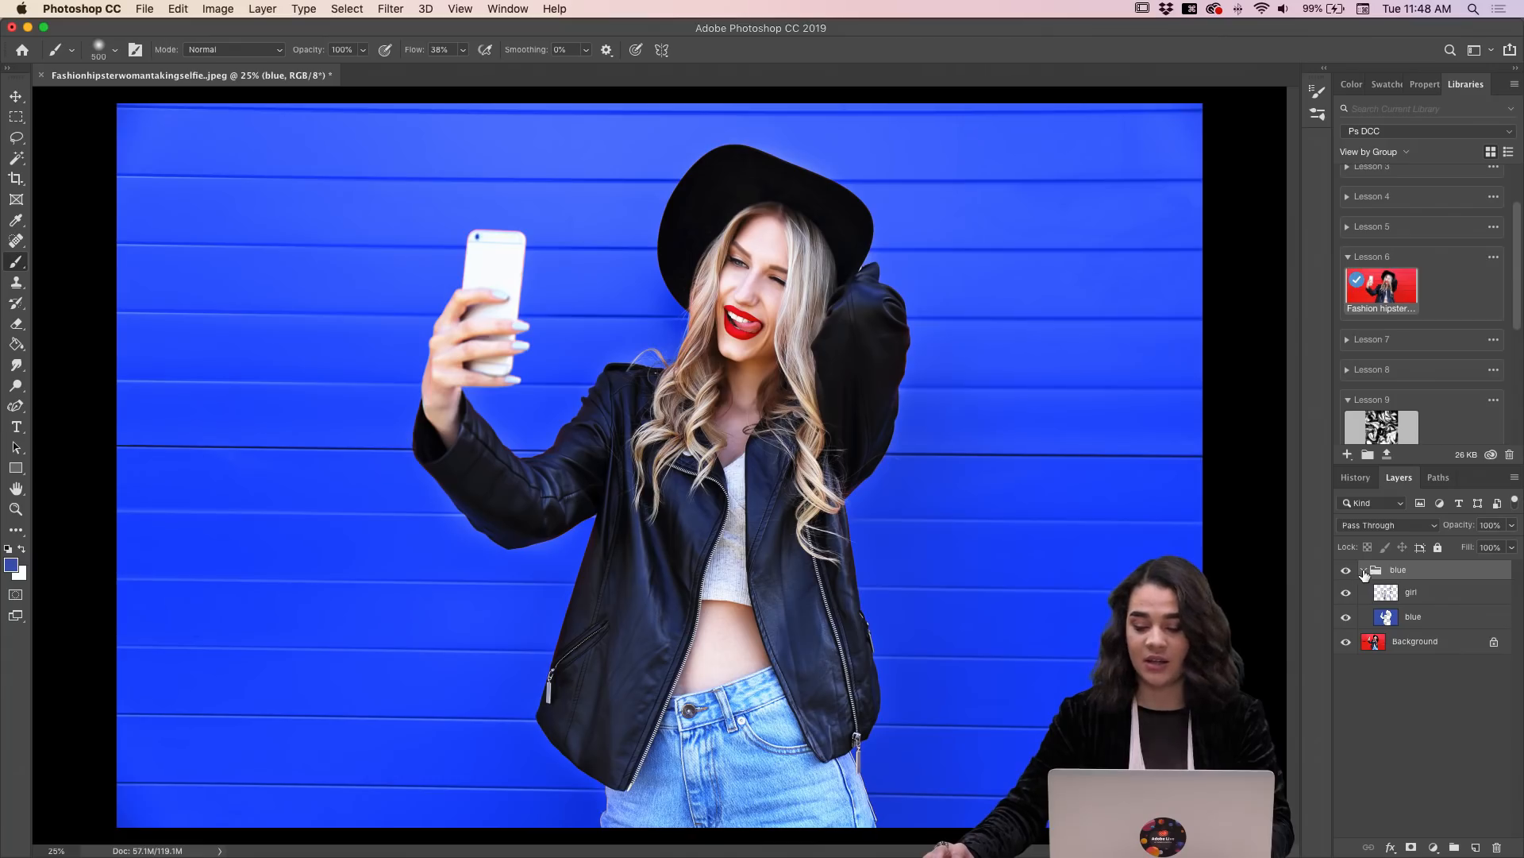
pyautogui.click(1363, 571)
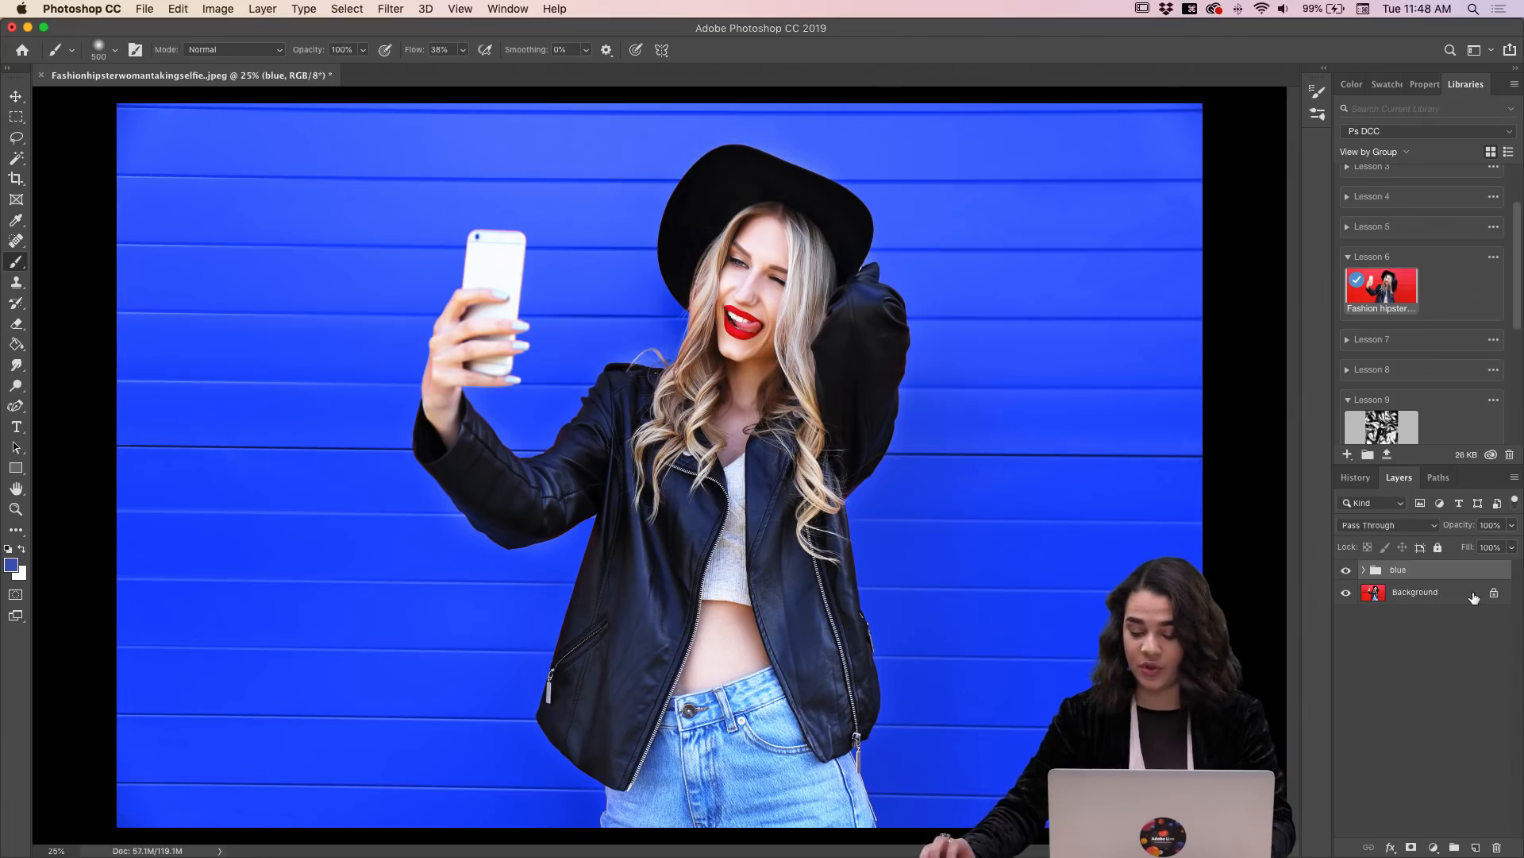
# Step: Hide the blue group and, on the Background layer, select the wall's upper-left area with the Quick Selection tool at about 600 px
pyautogui.click(1347, 571)
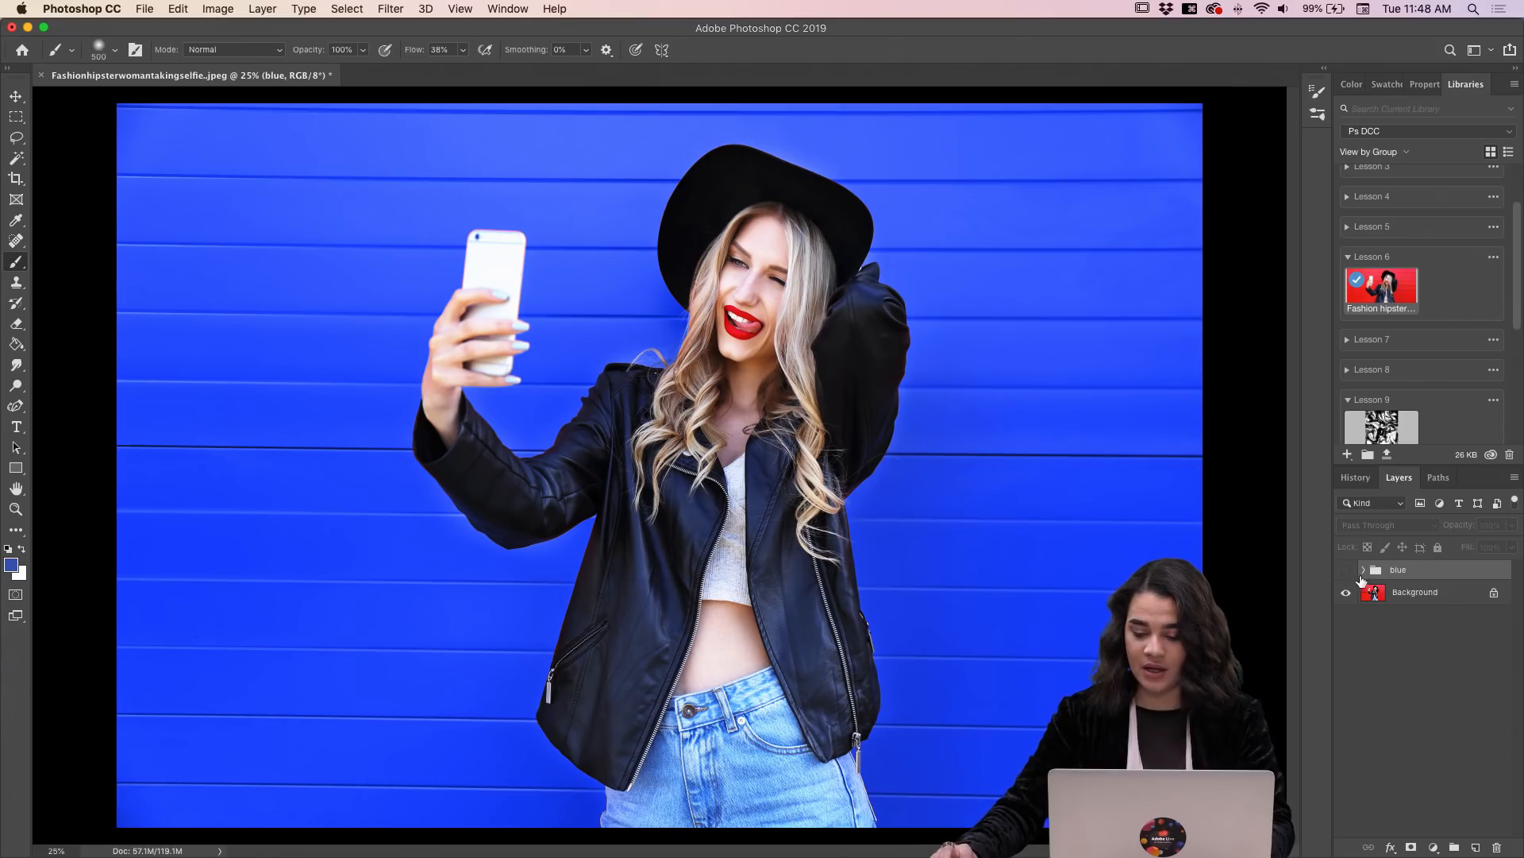
pyautogui.click(1446, 598)
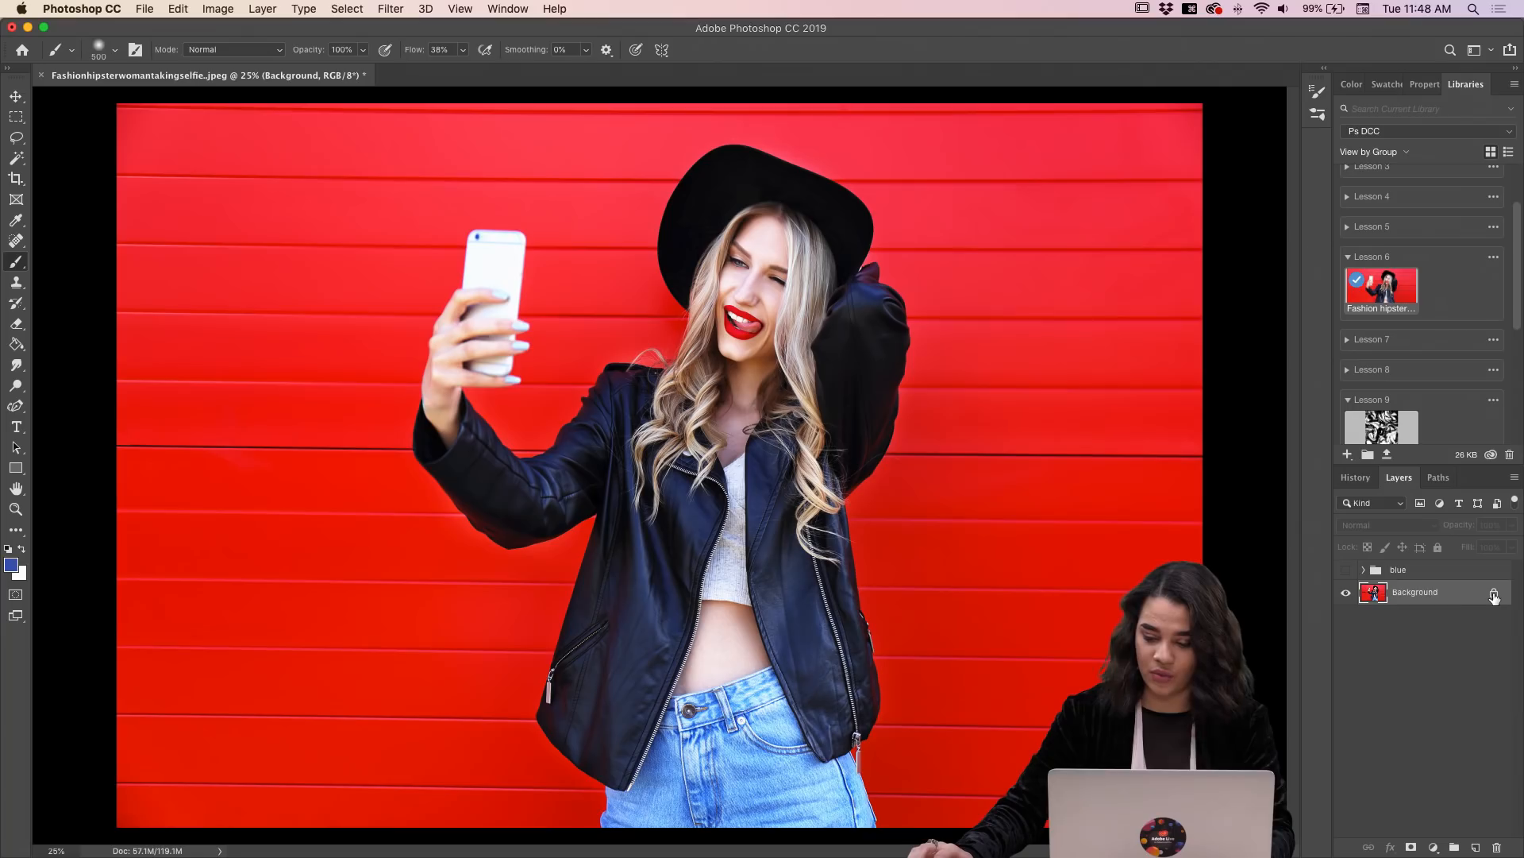
pyautogui.click(23, 158)
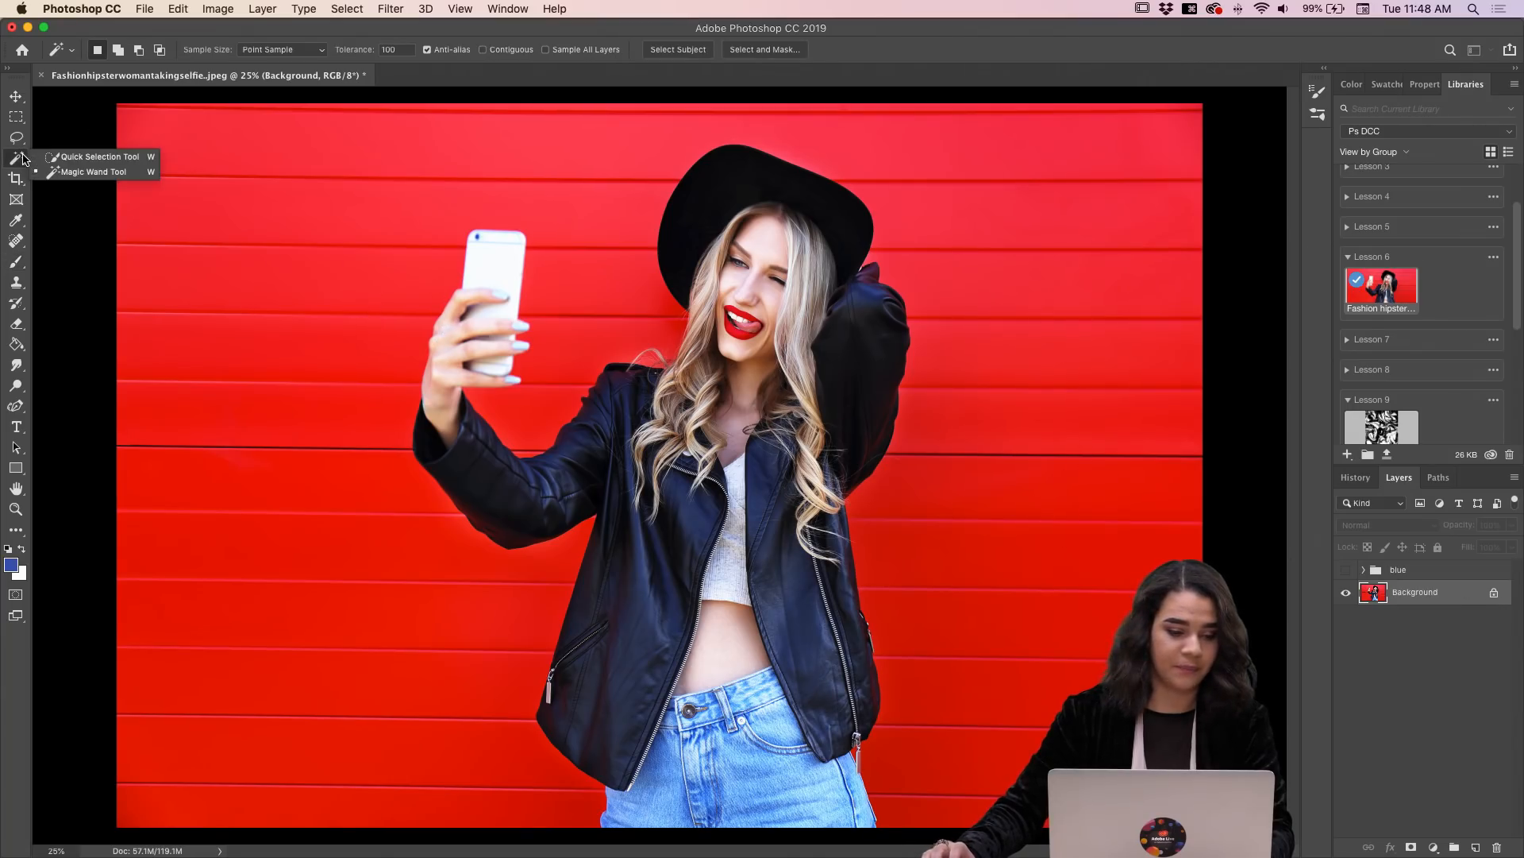
pyautogui.click(81, 157)
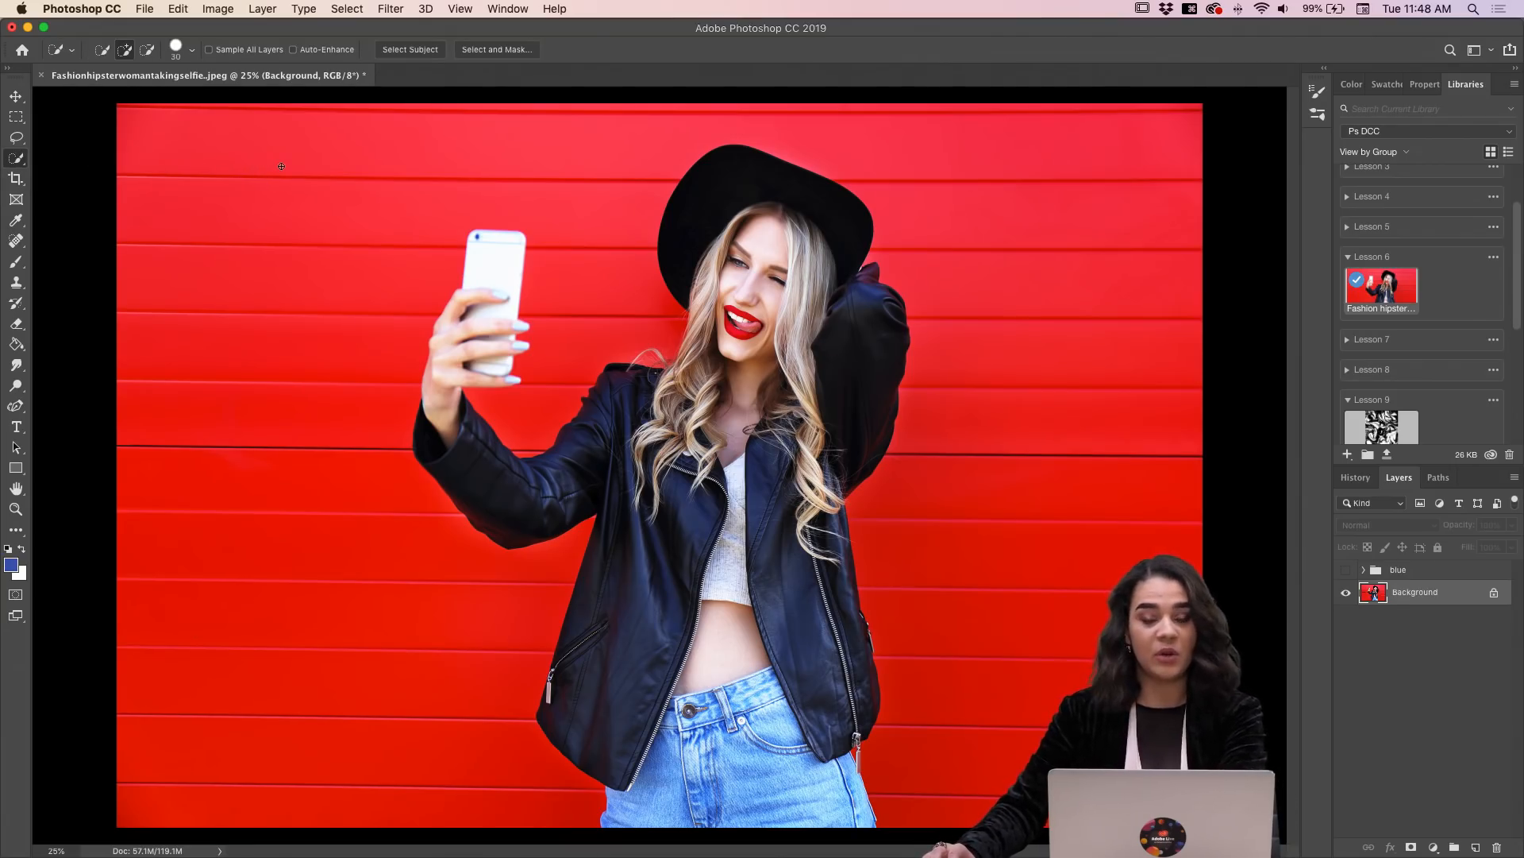
pyautogui.press(']')
pyautogui.press(']')
pyautogui.press(']')
pyautogui.press(']')
pyautogui.press(']')
pyautogui.press(']')
pyautogui.press(']')
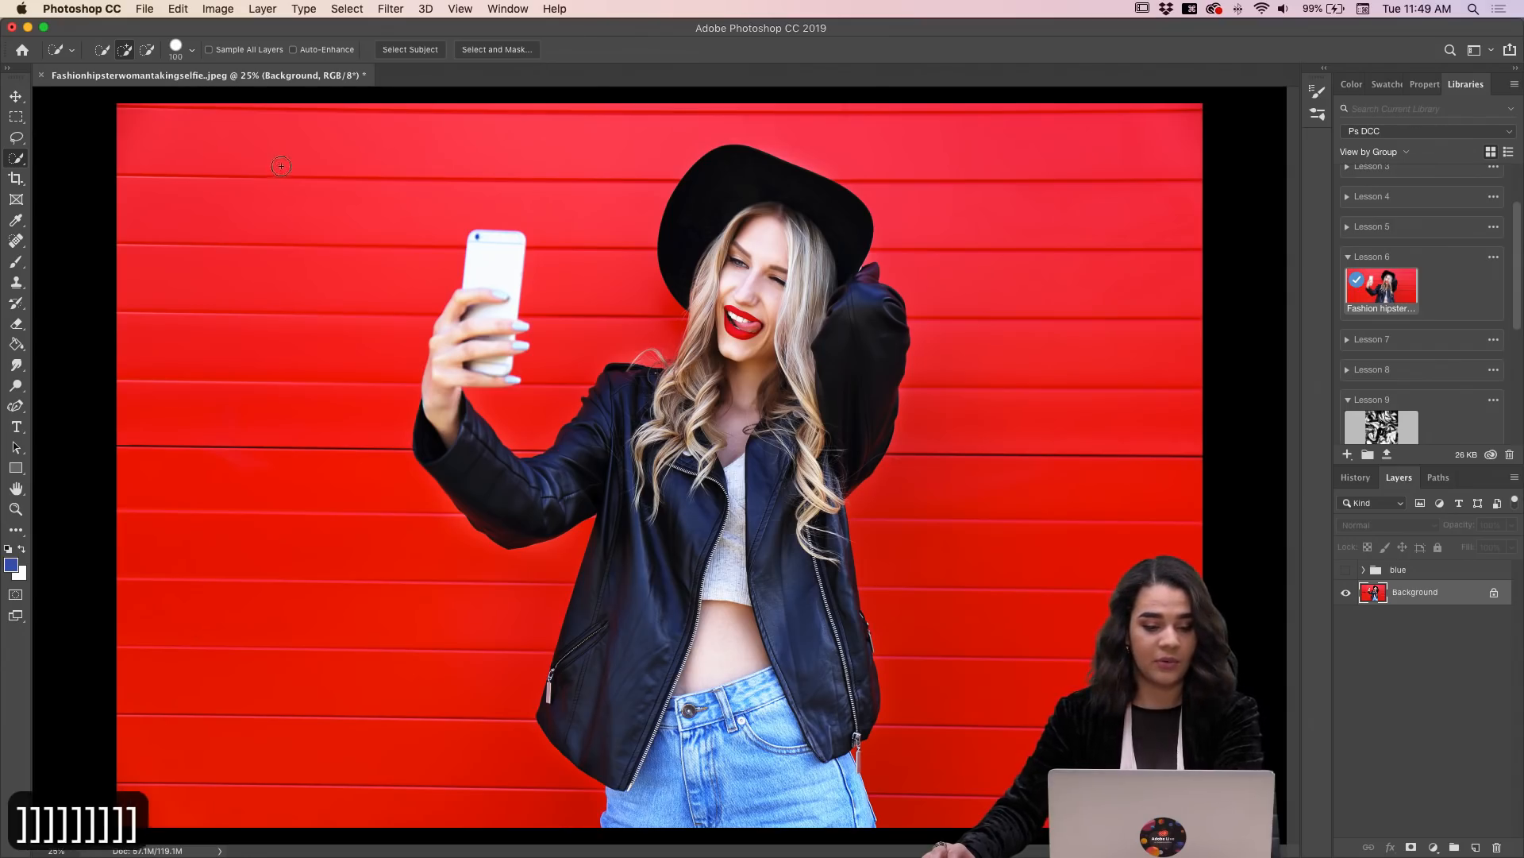
pyautogui.press(']')
pyautogui.press(']')
pyautogui.press(']')
pyautogui.press(']')
pyautogui.press(']')
pyautogui.press(']')
pyautogui.press(']')
pyautogui.press(']')
pyautogui.press(']')
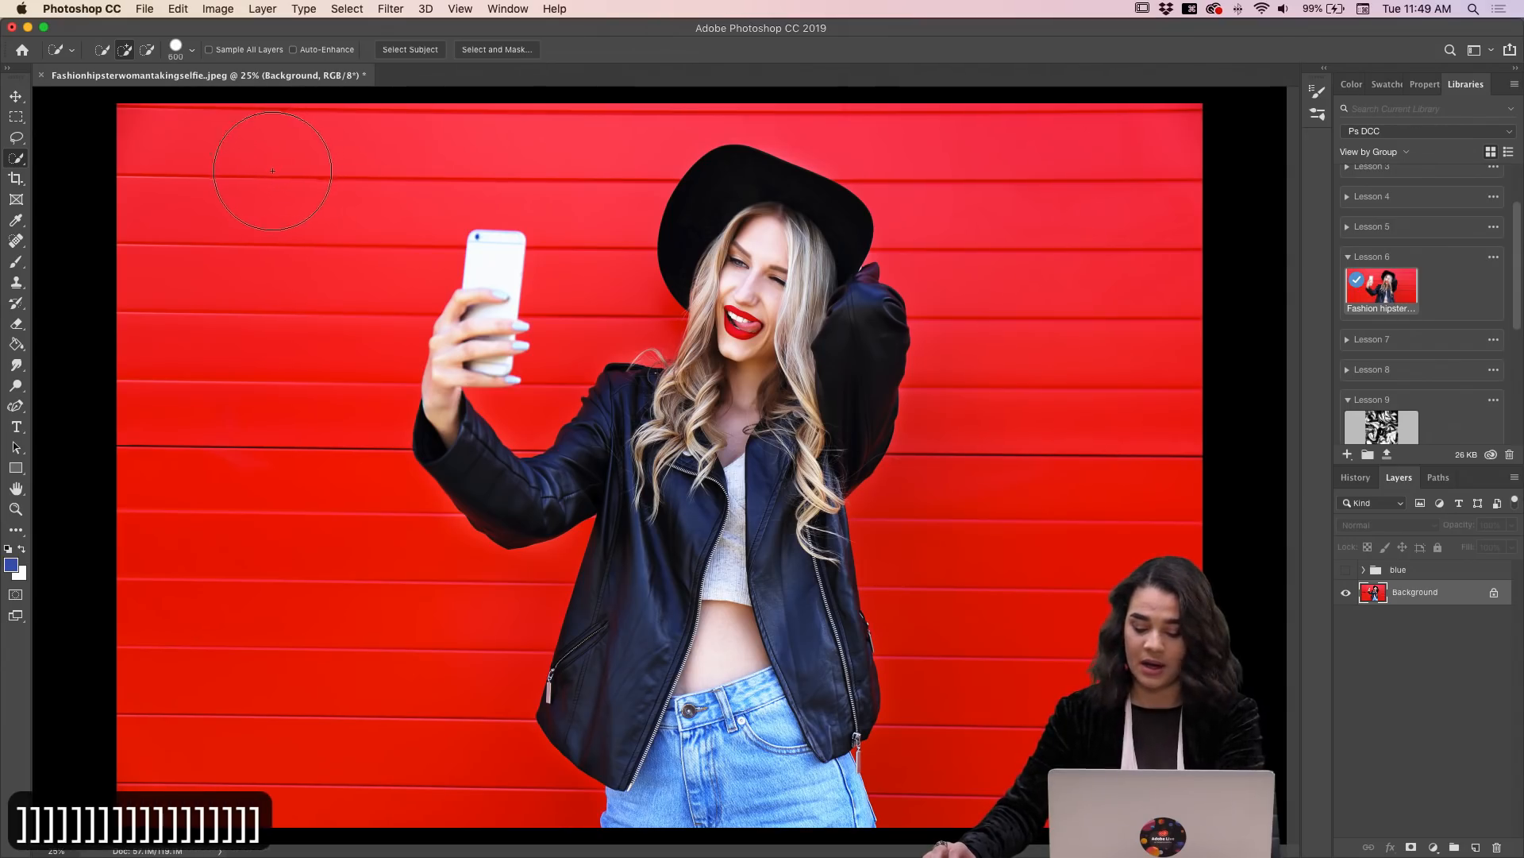
pyautogui.click(265, 182)
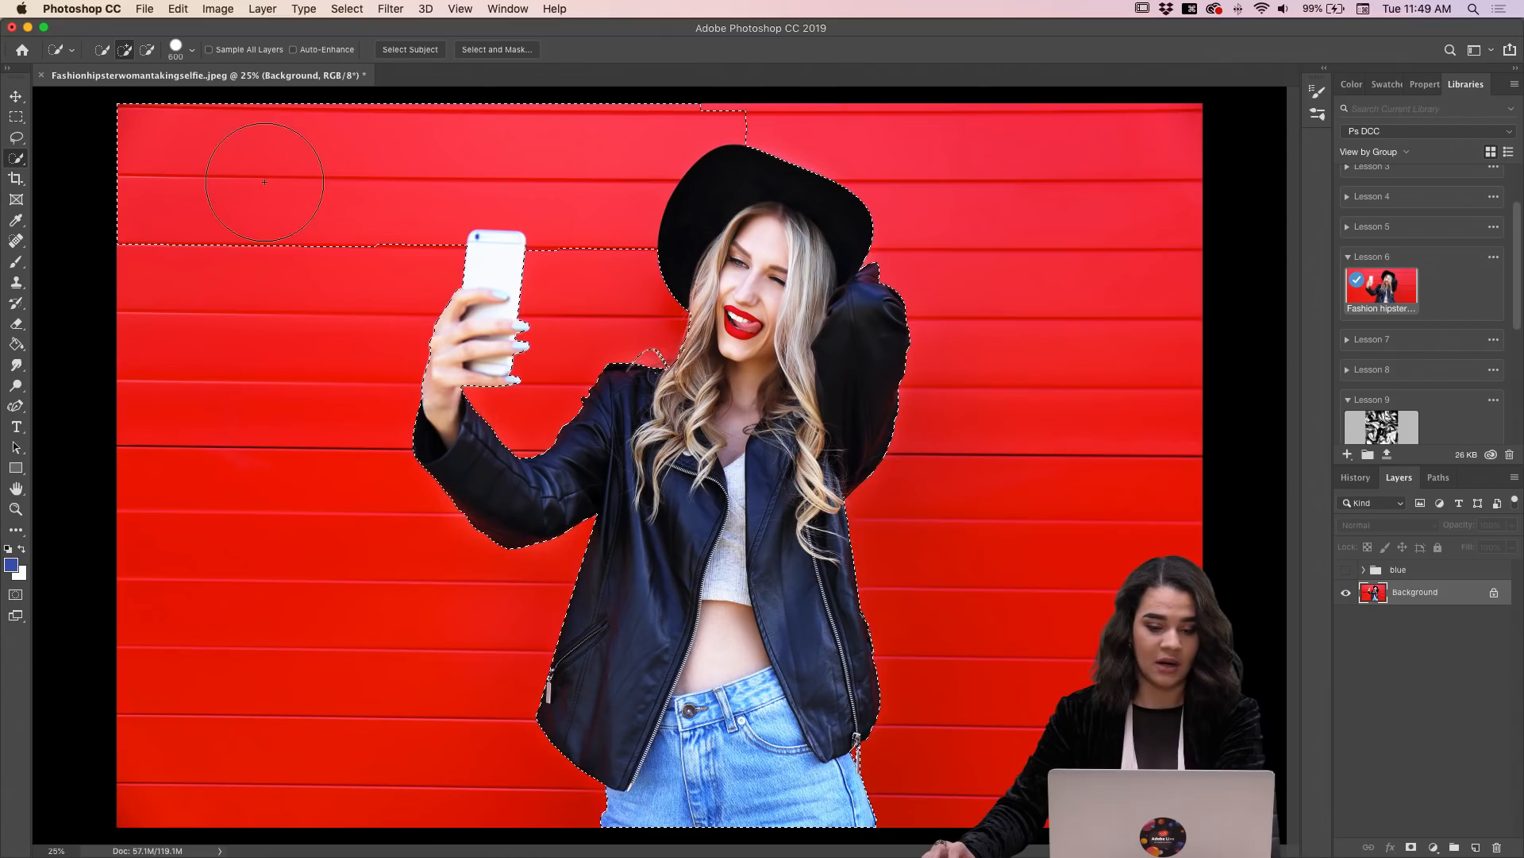
pyautogui.click(183, 352)
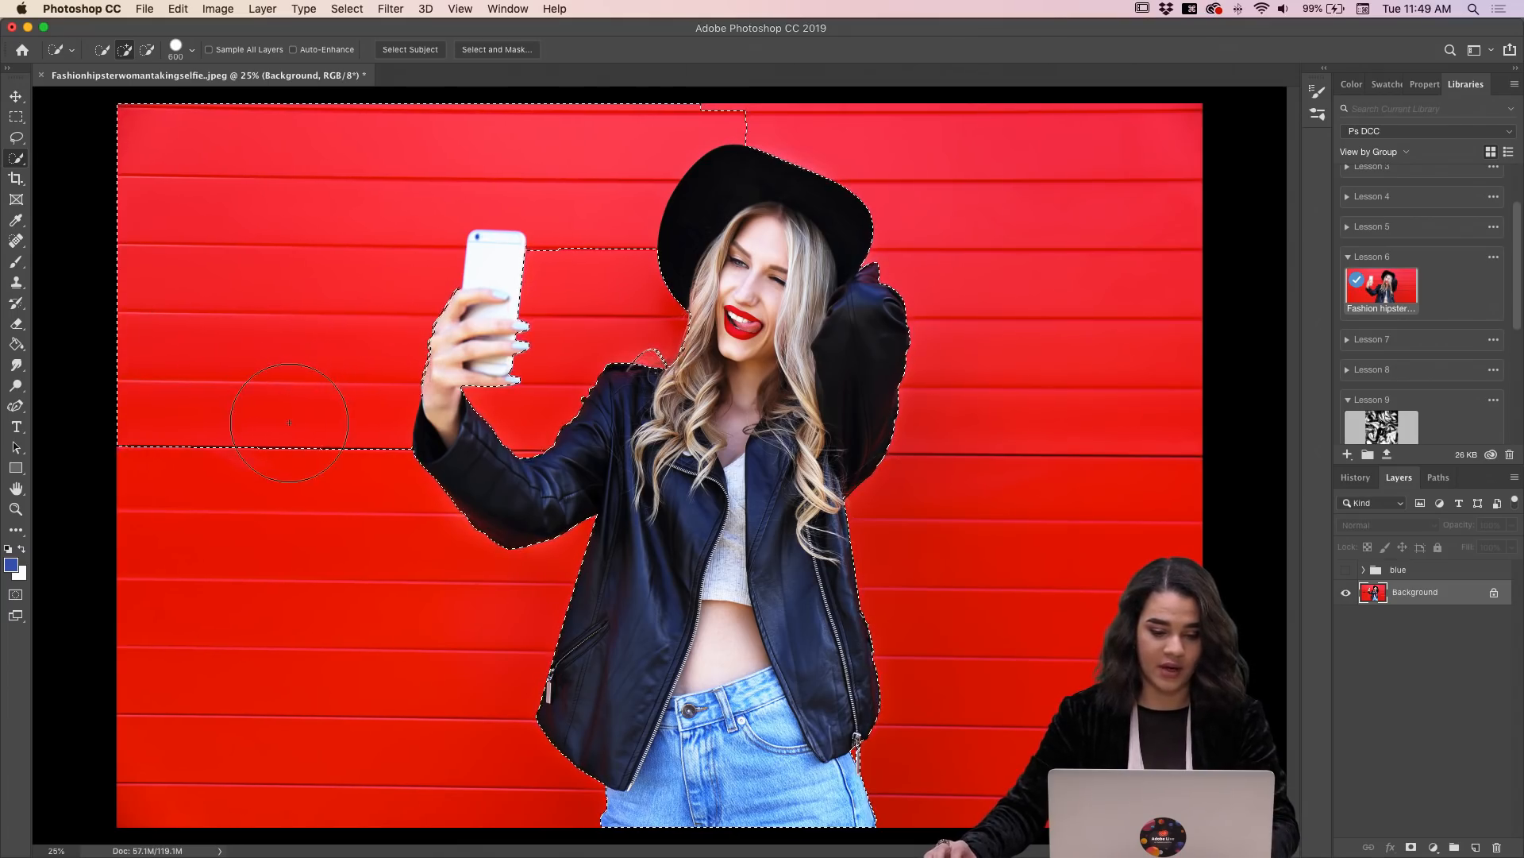
# Step: Extend the selection over the lower-left wall with the Quick Selection brush reduced to 400 px
pyautogui.press('[')
pyautogui.press('[')
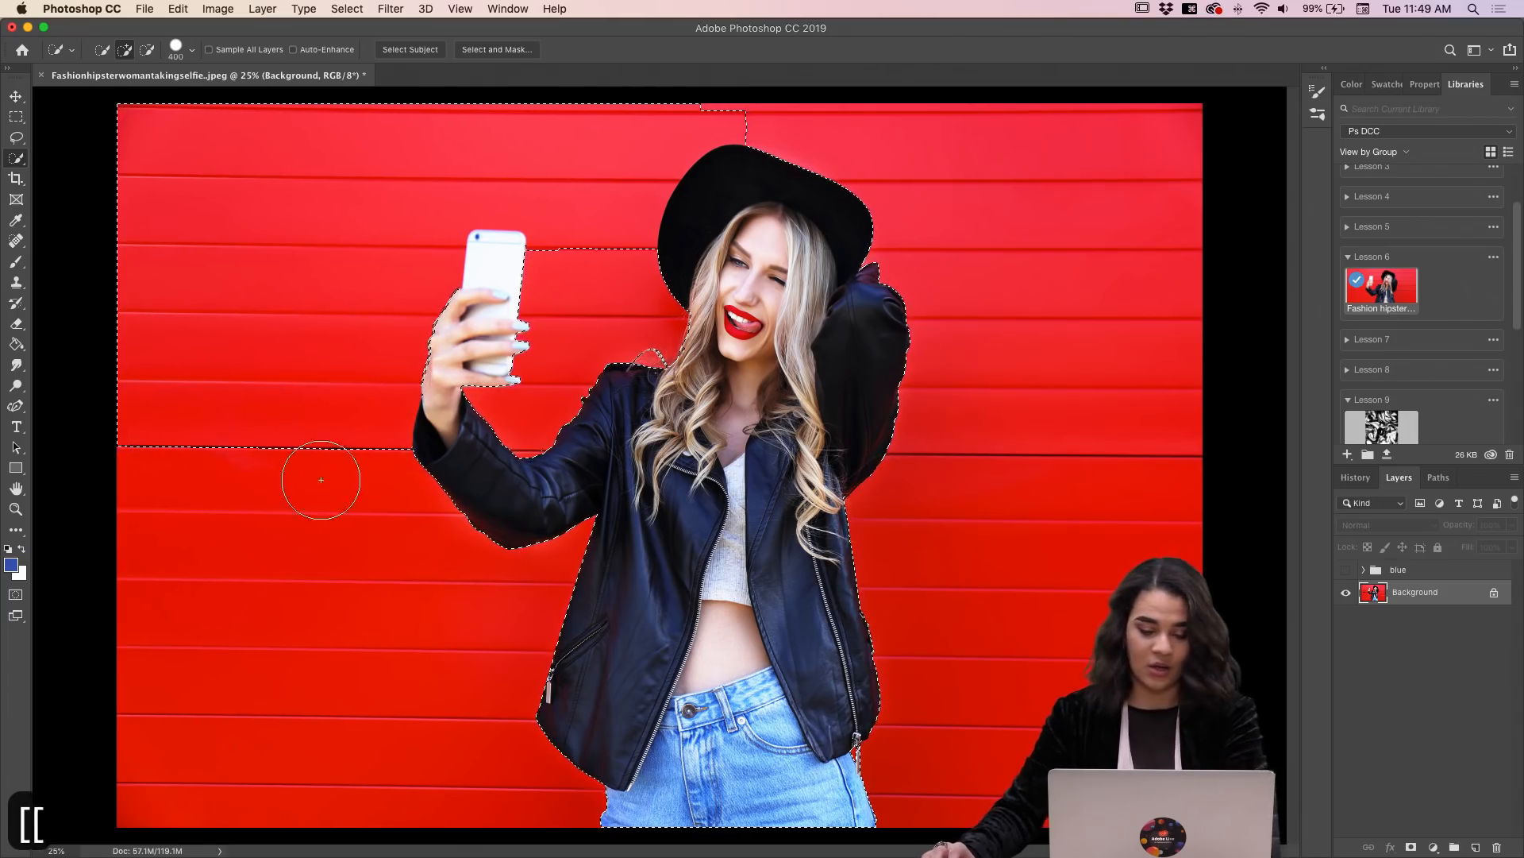
pyautogui.click(299, 527)
pyautogui.moveTo(289, 663); pyautogui.dragTo(358, 667)
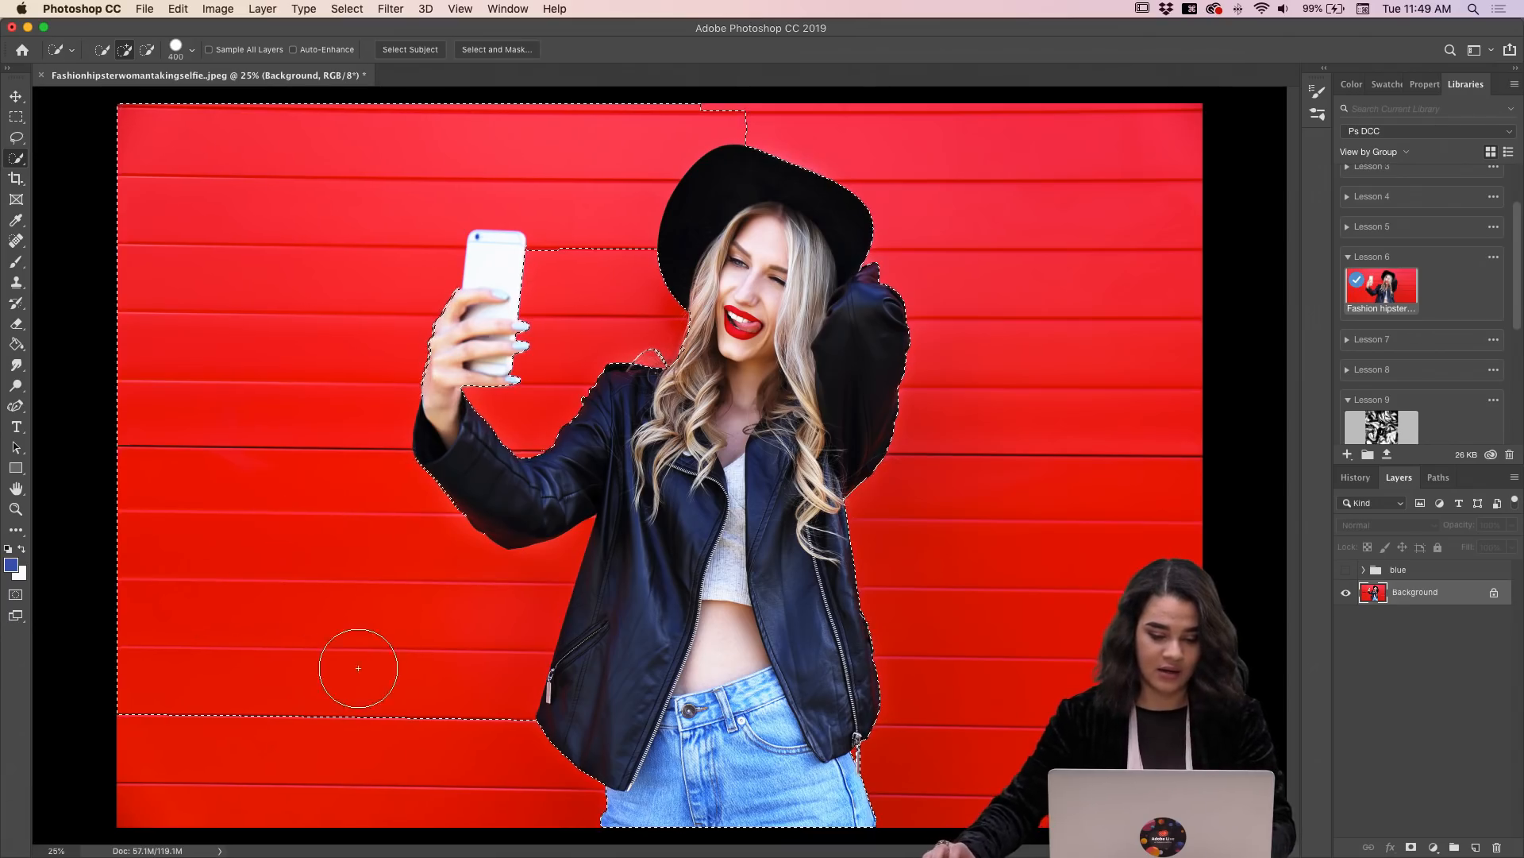
# Step: Undo the latest selection strokes, hide the blue color group, and deselect what remains
pyautogui.press('super+z')
pyautogui.press('super+z')
pyautogui.press('super+z')
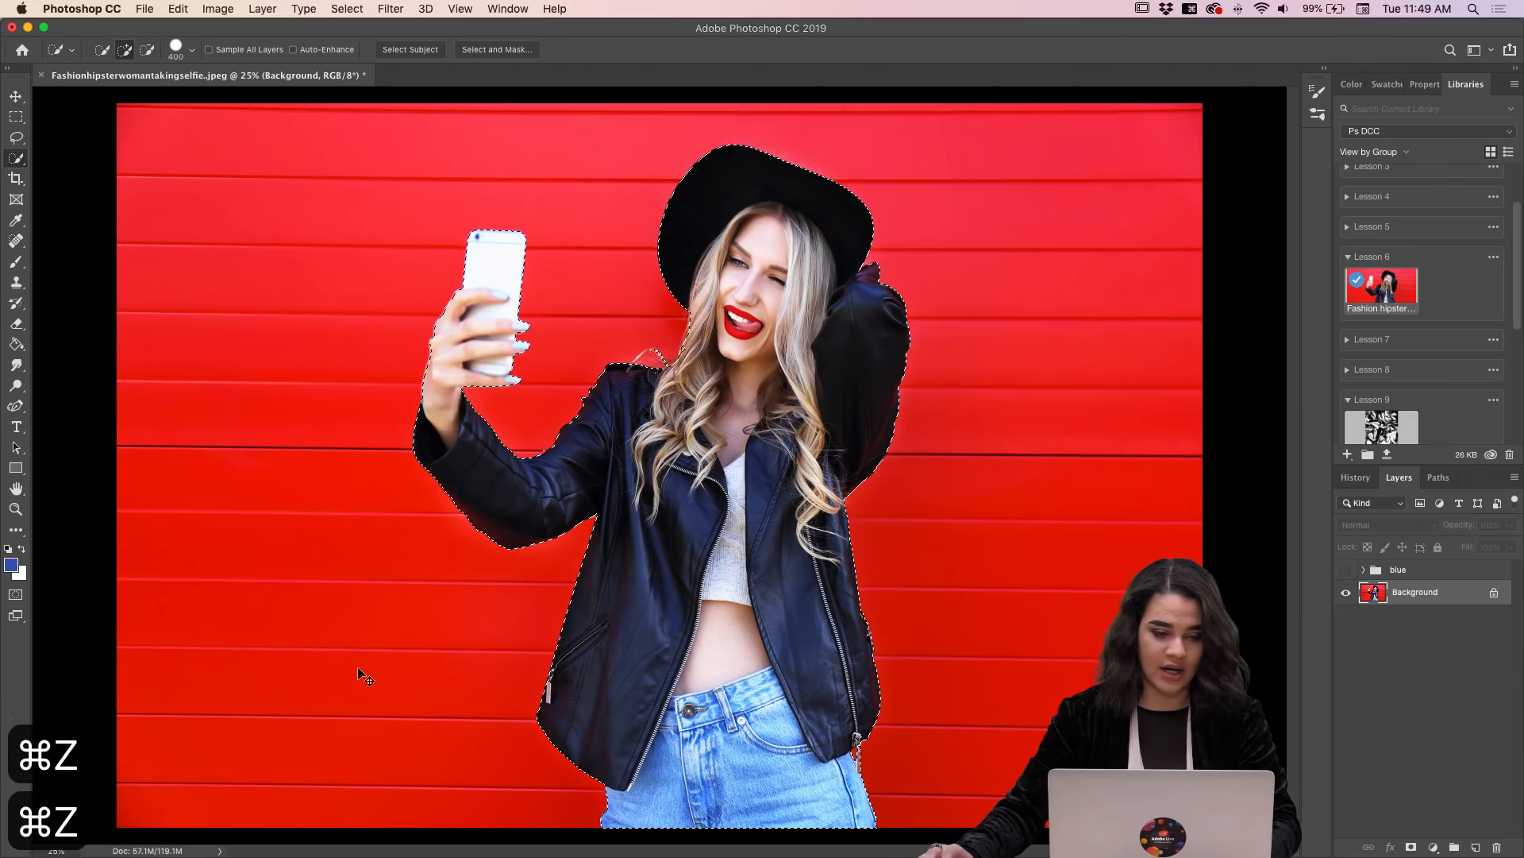
pyautogui.press('super+z')
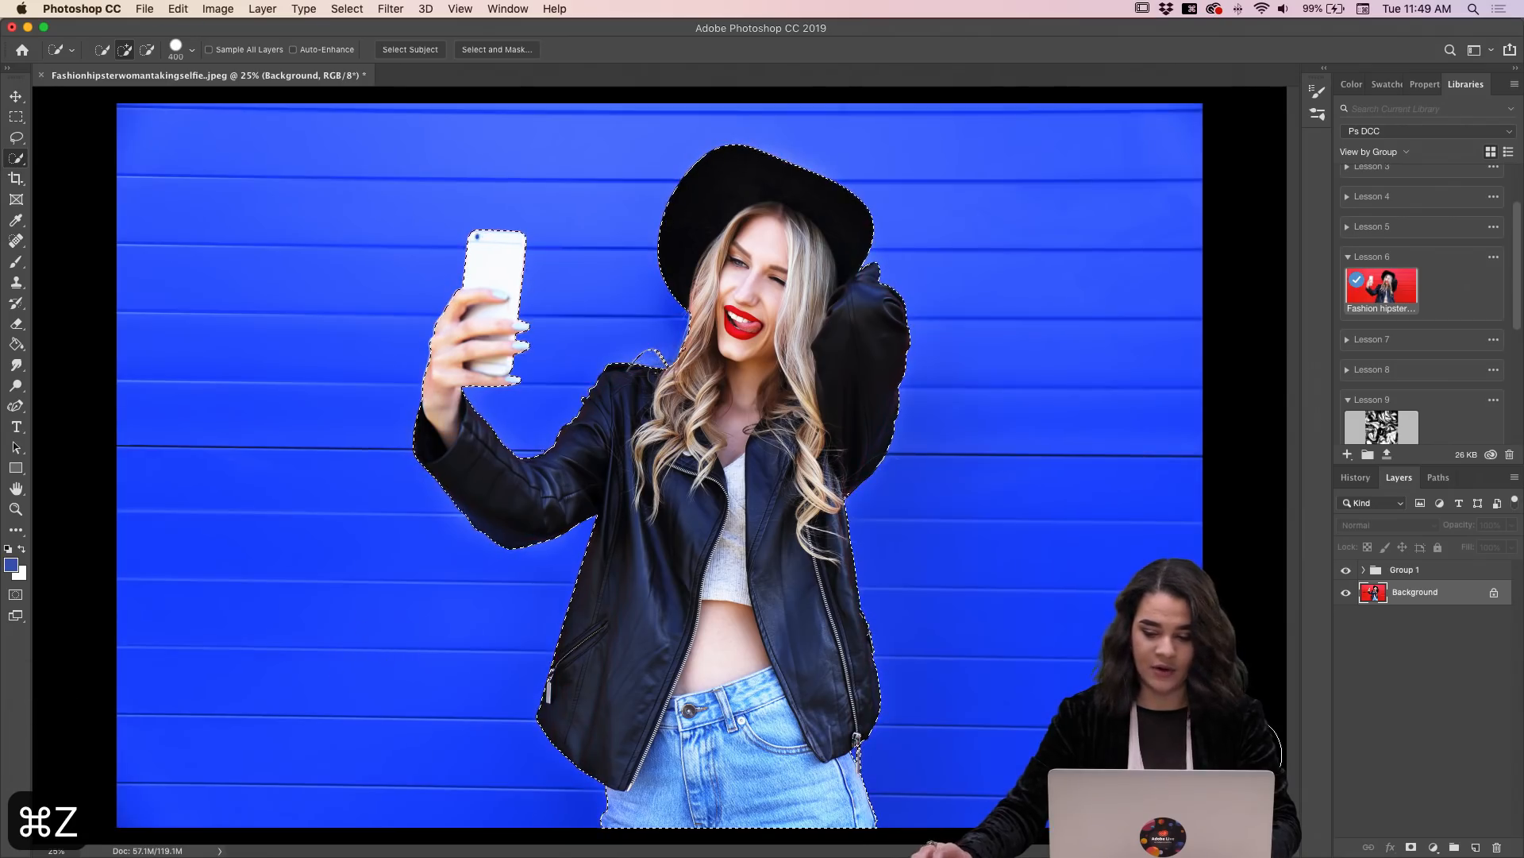
pyautogui.click(1346, 569)
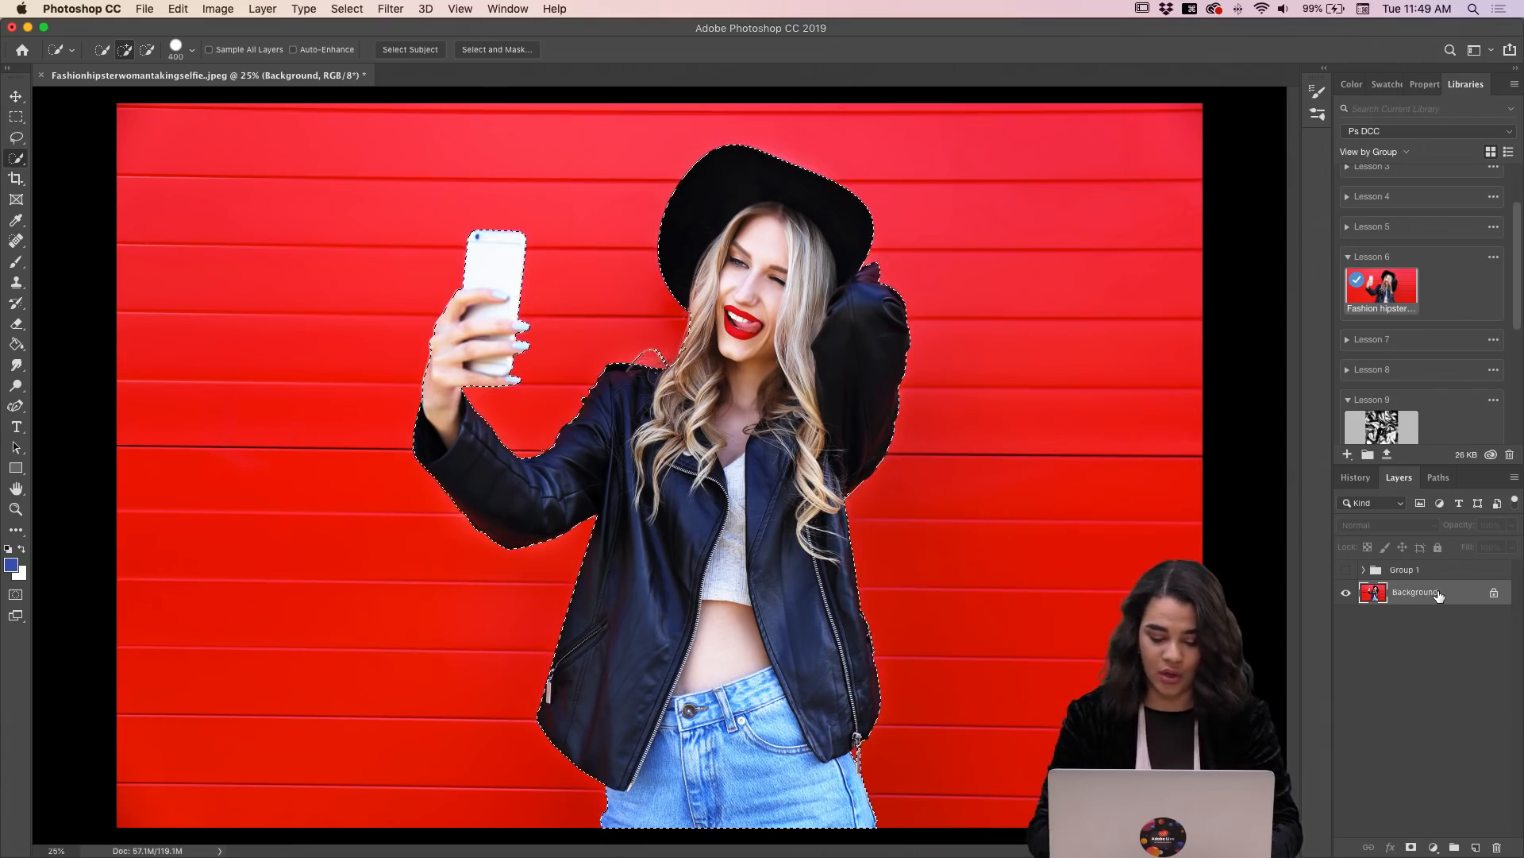
pyautogui.press('super+d')
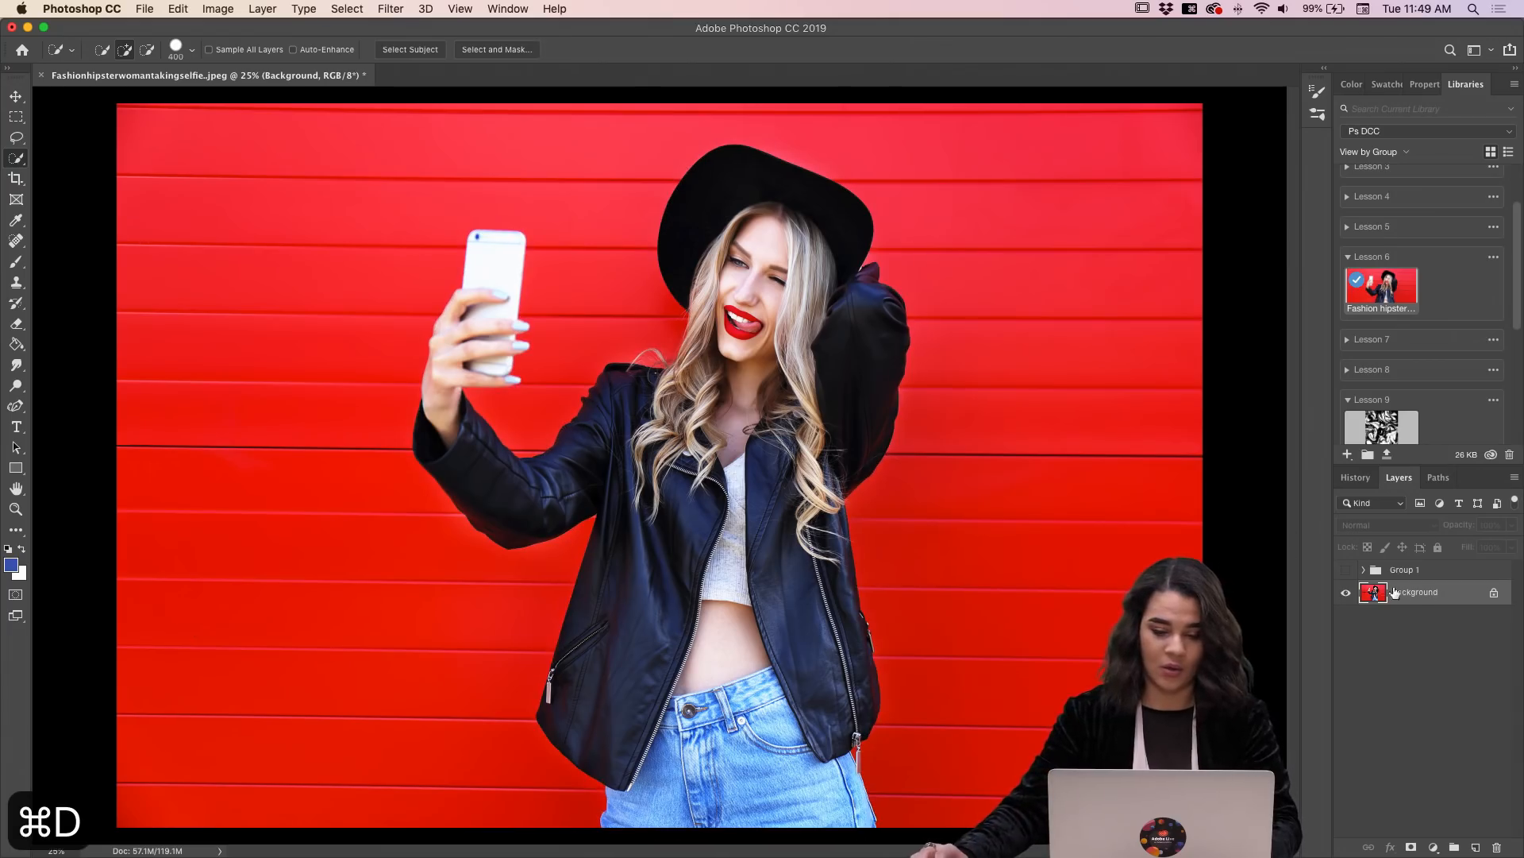
# Step: With the Quick Selection brush reduced to about 90 px, select the whole red wall around the woman, including the gap between phone and hat
pyautogui.press('[')
pyautogui.press('[')
pyautogui.press('[')
pyautogui.press('[')
pyautogui.press('[')
pyautogui.press('[')
pyautogui.press('[')
pyautogui.press('[')
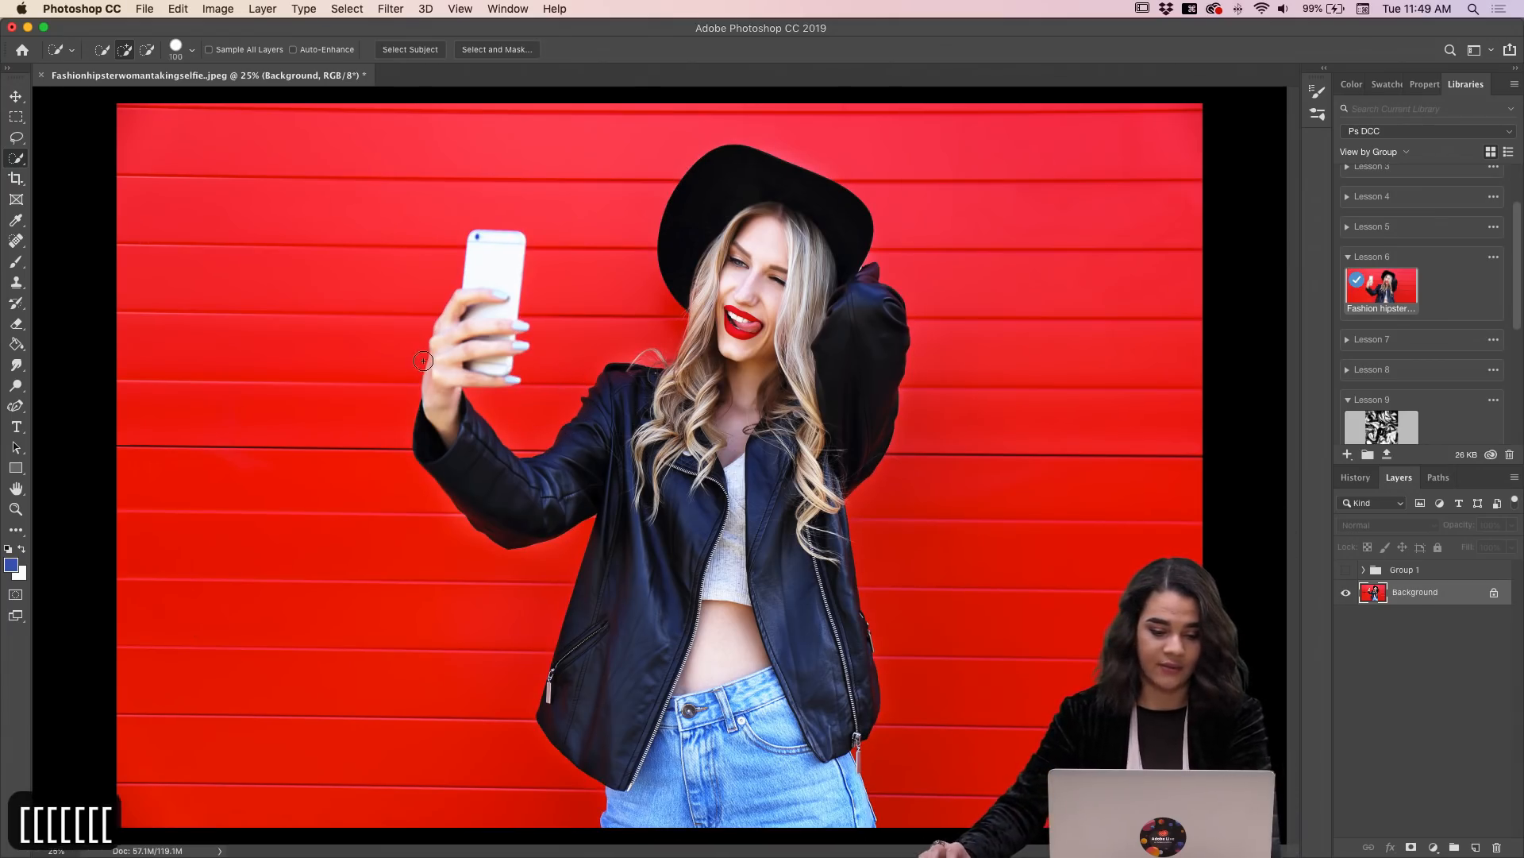
pyautogui.moveTo(332, 344); pyautogui.dragTo(358, 292)
pyautogui.moveTo(386, 224)
pyautogui.mouseDown()
pyautogui.moveTo(440, 135)
pyautogui.moveTo(731, 174)
pyautogui.moveTo(819, 109)
pyautogui.moveTo(1066, 216)
pyautogui.moveTo(1037, 212)
pyautogui.moveTo(1031, 262)
pyautogui.moveTo(1053, 352)
pyautogui.mouseUp()
pyautogui.moveTo(1011, 461)
pyautogui.mouseDown()
pyautogui.moveTo(1003, 530)
pyautogui.moveTo(1028, 570)
pyautogui.moveTo(990, 712)
pyautogui.mouseUp()
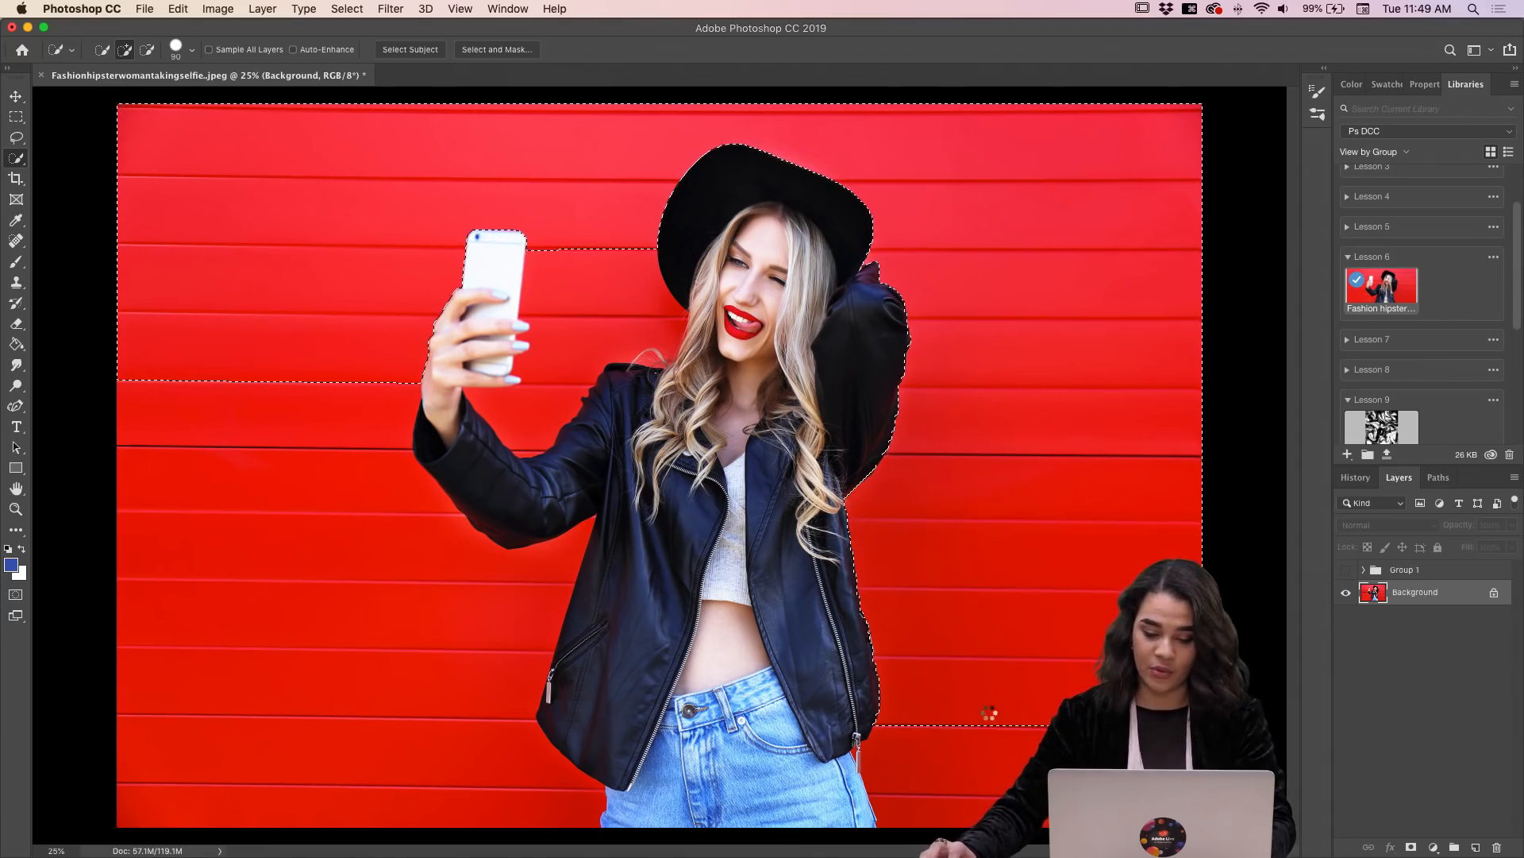
pyautogui.moveTo(361, 742)
pyautogui.mouseDown()
pyautogui.moveTo(474, 791)
pyautogui.moveTo(428, 768)
pyautogui.moveTo(479, 629)
pyautogui.moveTo(429, 500)
pyautogui.moveTo(414, 549)
pyautogui.mouseUp()
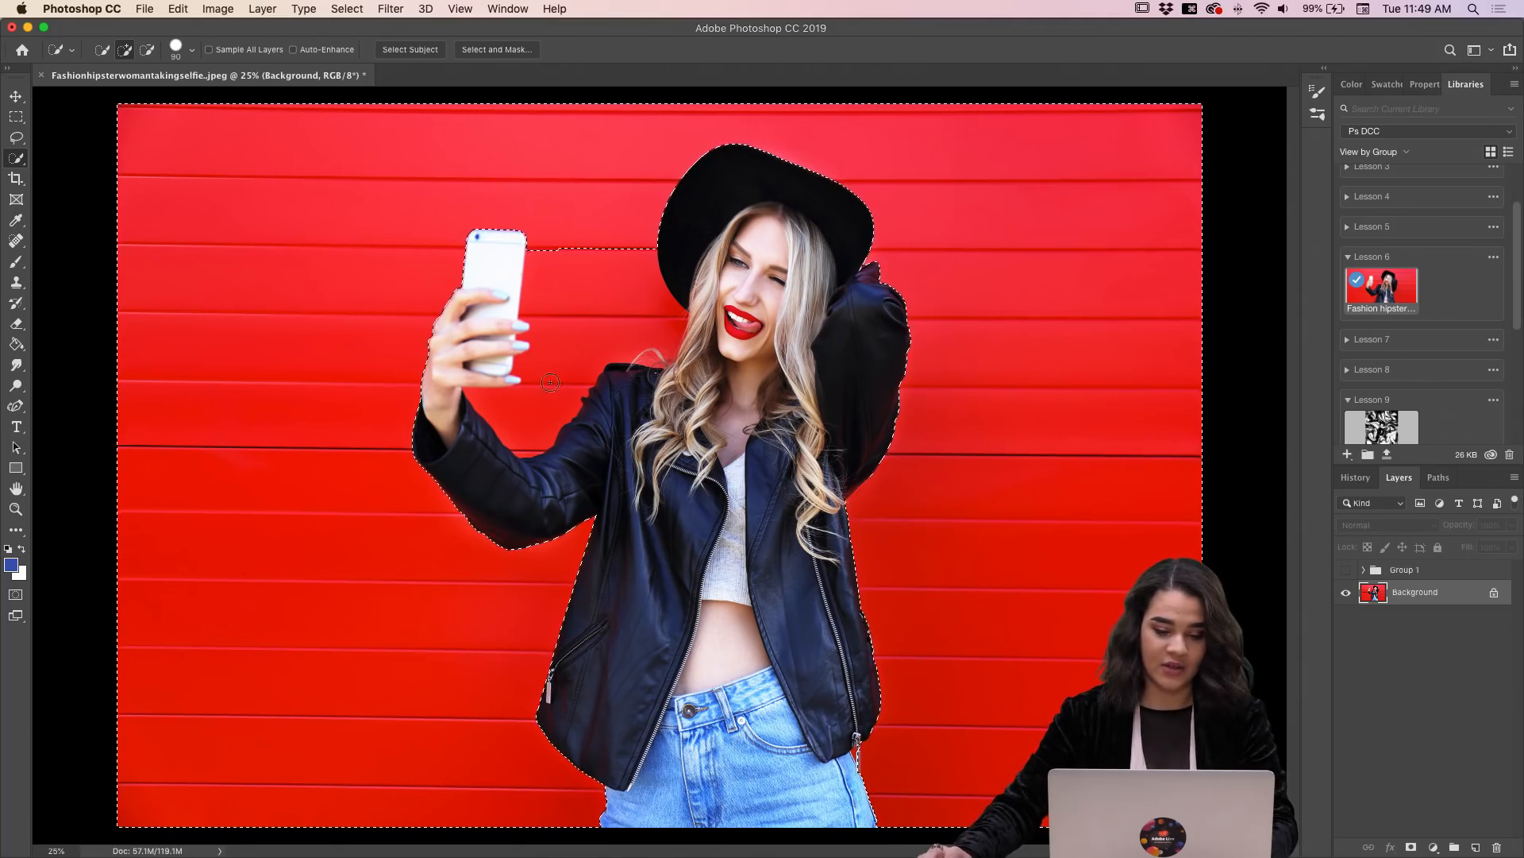
pyautogui.moveTo(531, 409)
pyautogui.mouseDown()
pyautogui.moveTo(556, 429)
pyautogui.moveTo(548, 393)
pyautogui.moveTo(609, 304)
pyautogui.moveTo(596, 302)
pyautogui.mouseUp()
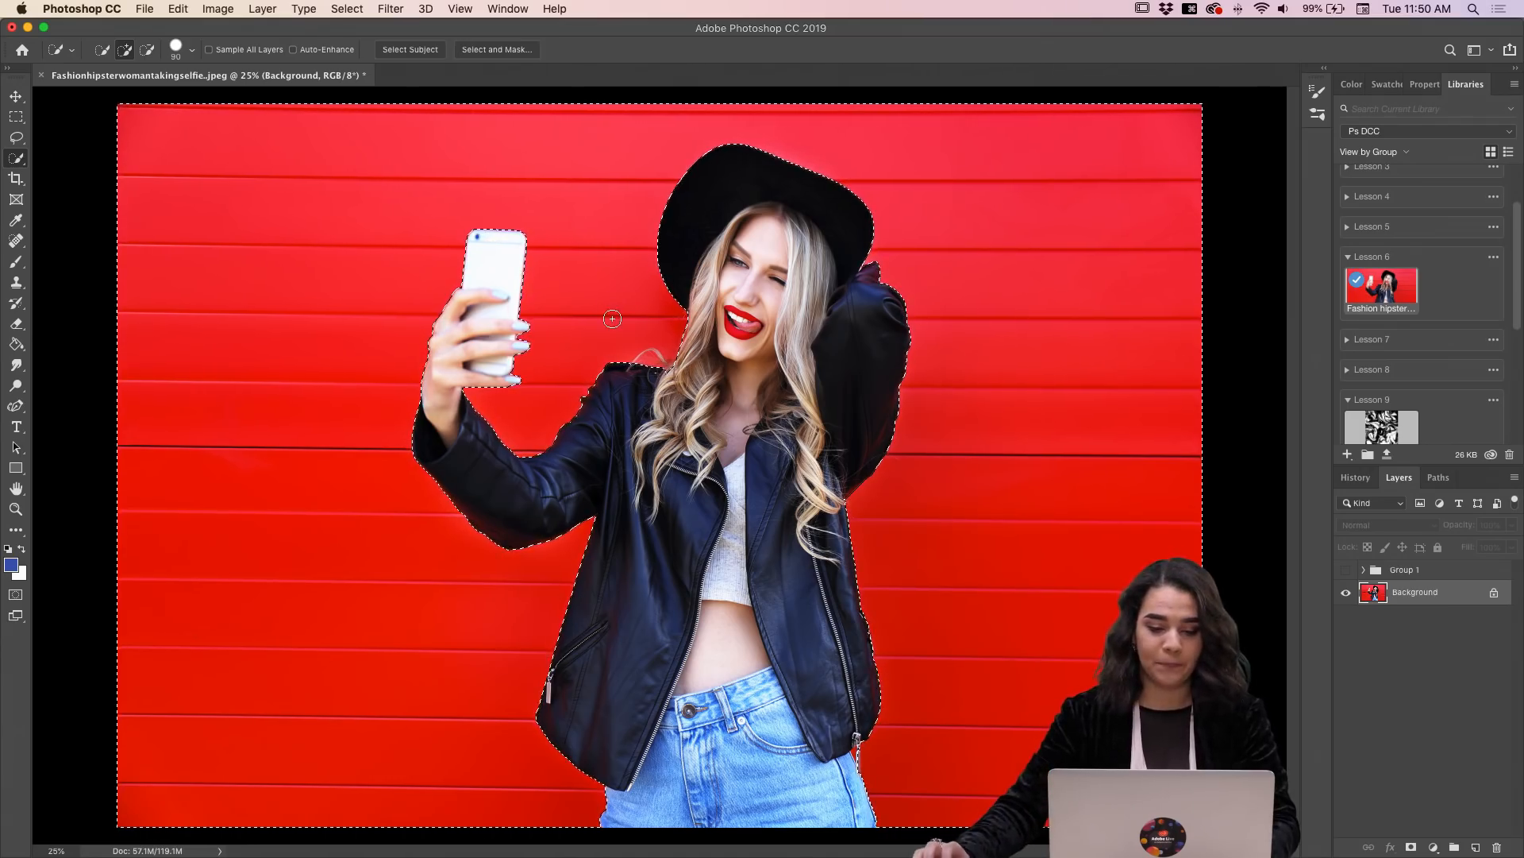
# Step: Show and select the group above the Background layer, and clear the wall selection
pyautogui.click(1346, 569)
pyautogui.click(1439, 576)
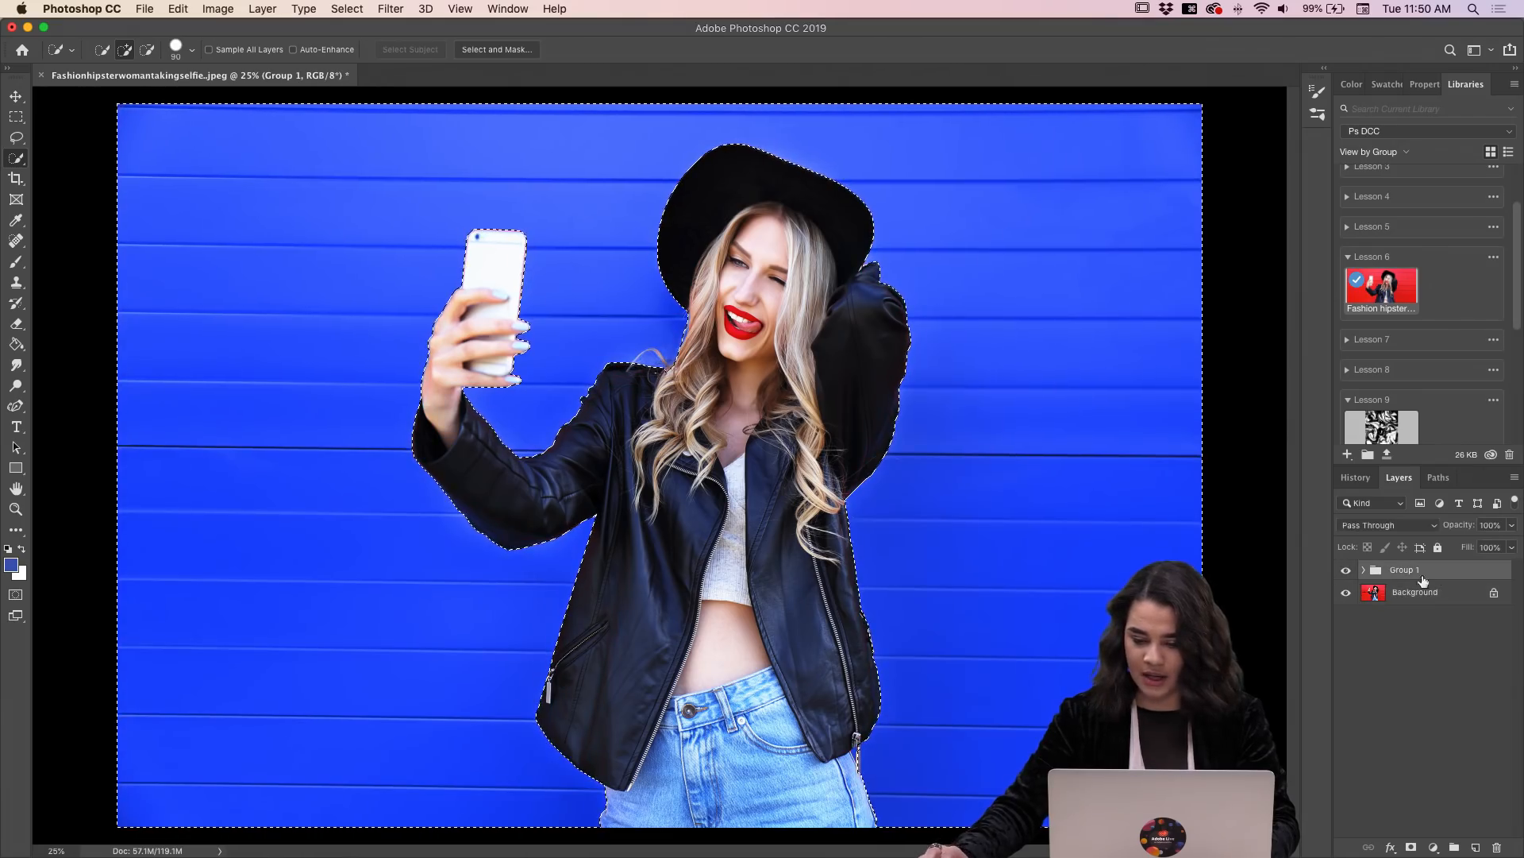
pyautogui.press('super+d')
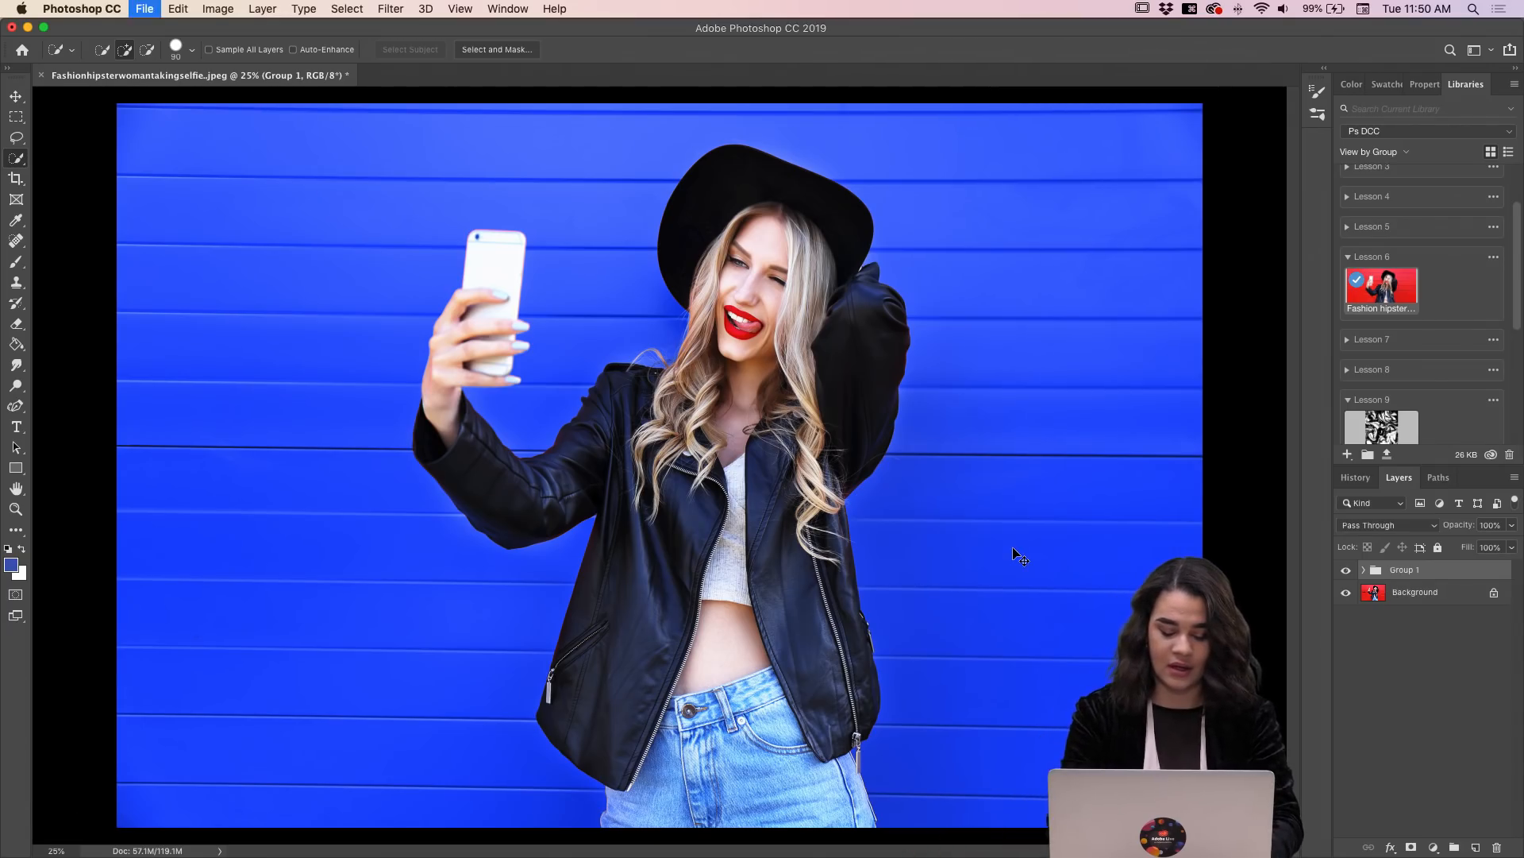
# Step: Save the layered document in Photoshop format as "Red_Blue Girl" in the Val DCC folder on the Desktop
pyautogui.press('shift+super+s')
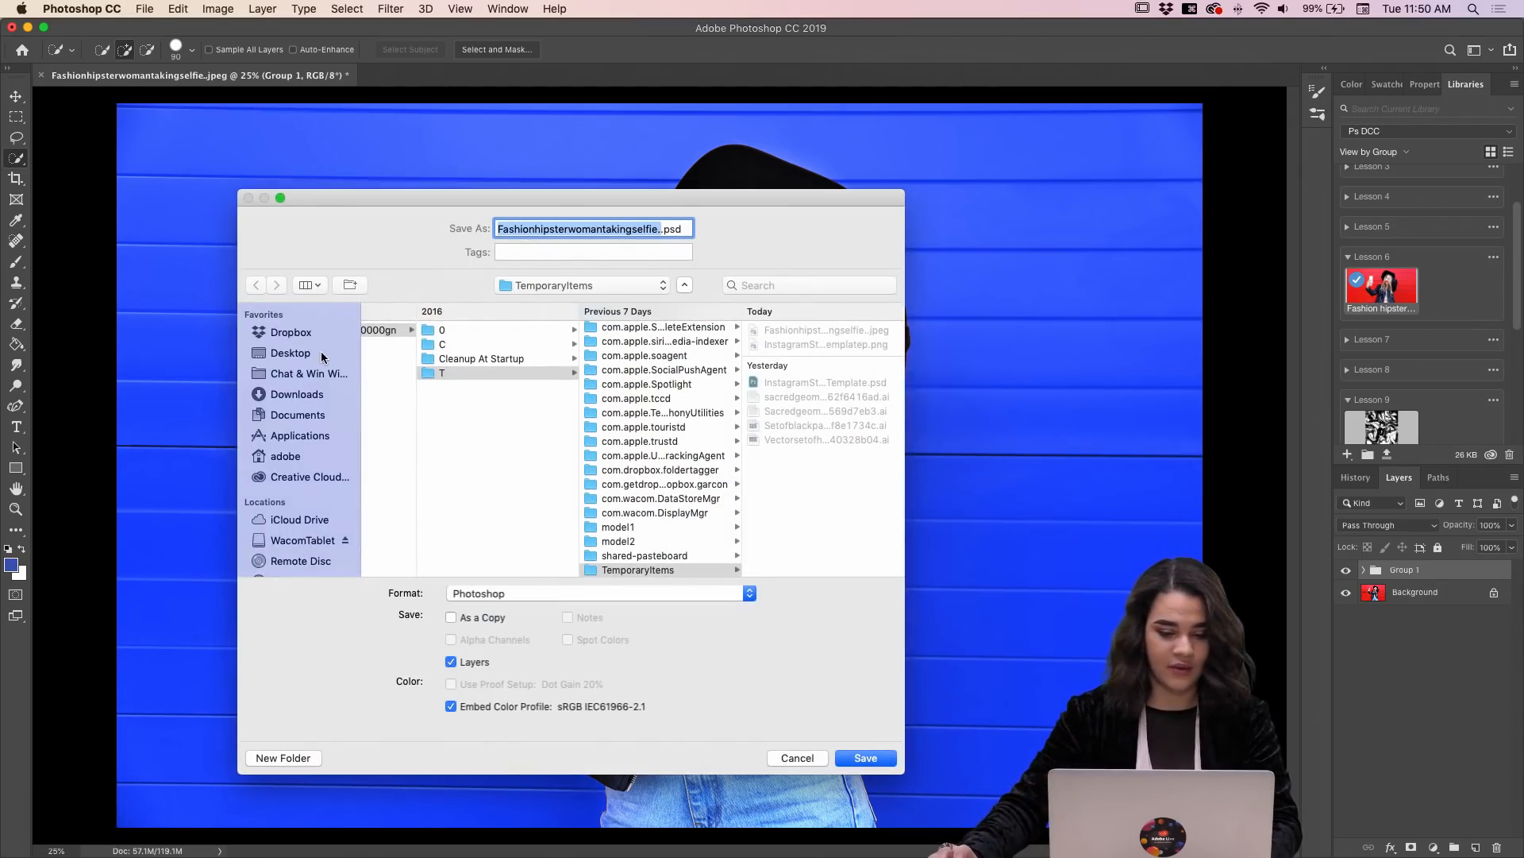
pyautogui.click(290, 353)
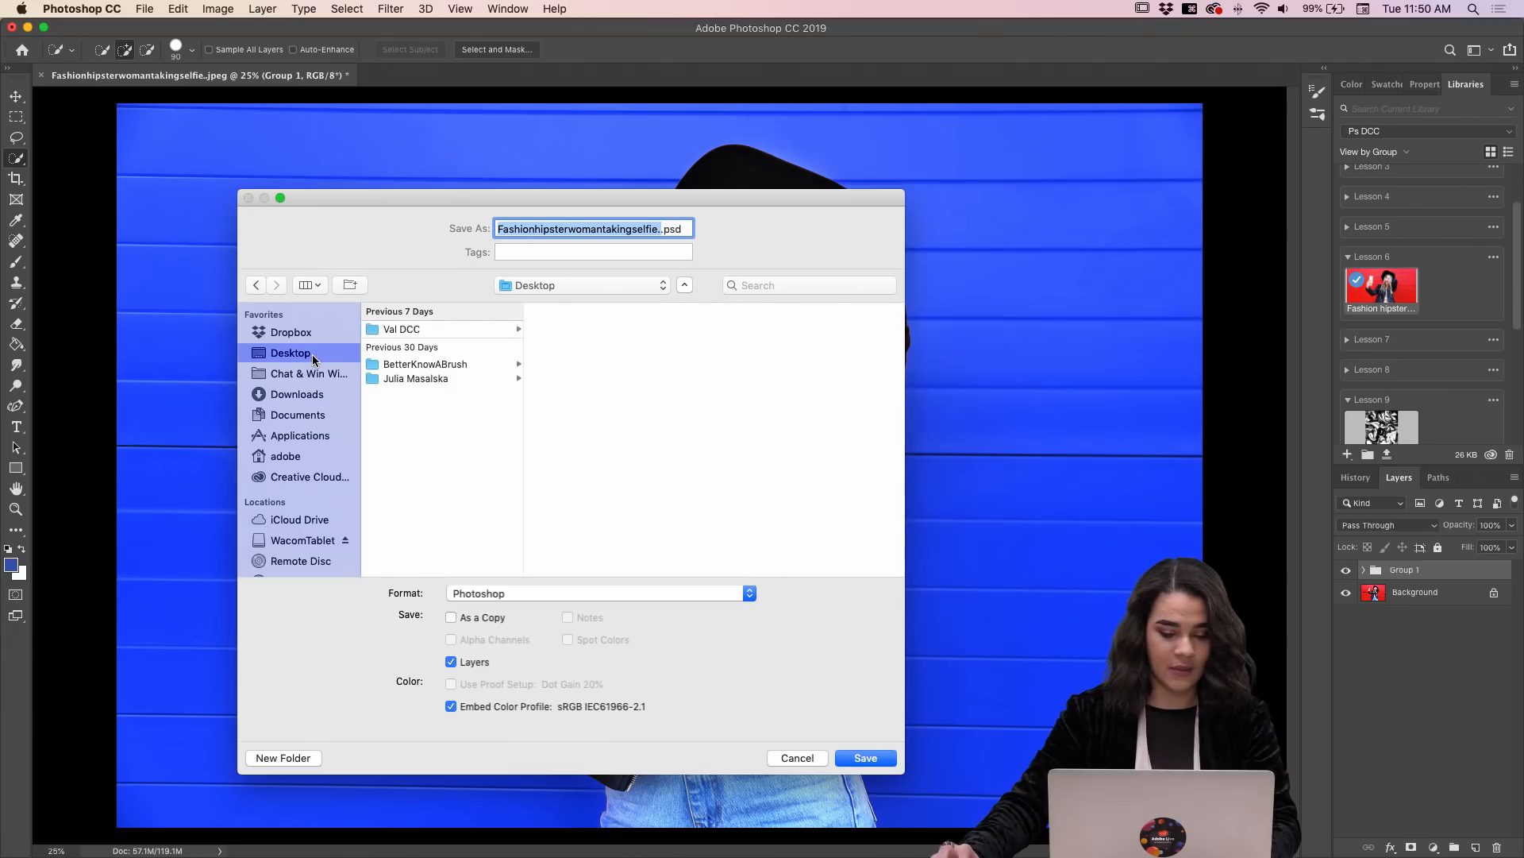
pyautogui.click(402, 330)
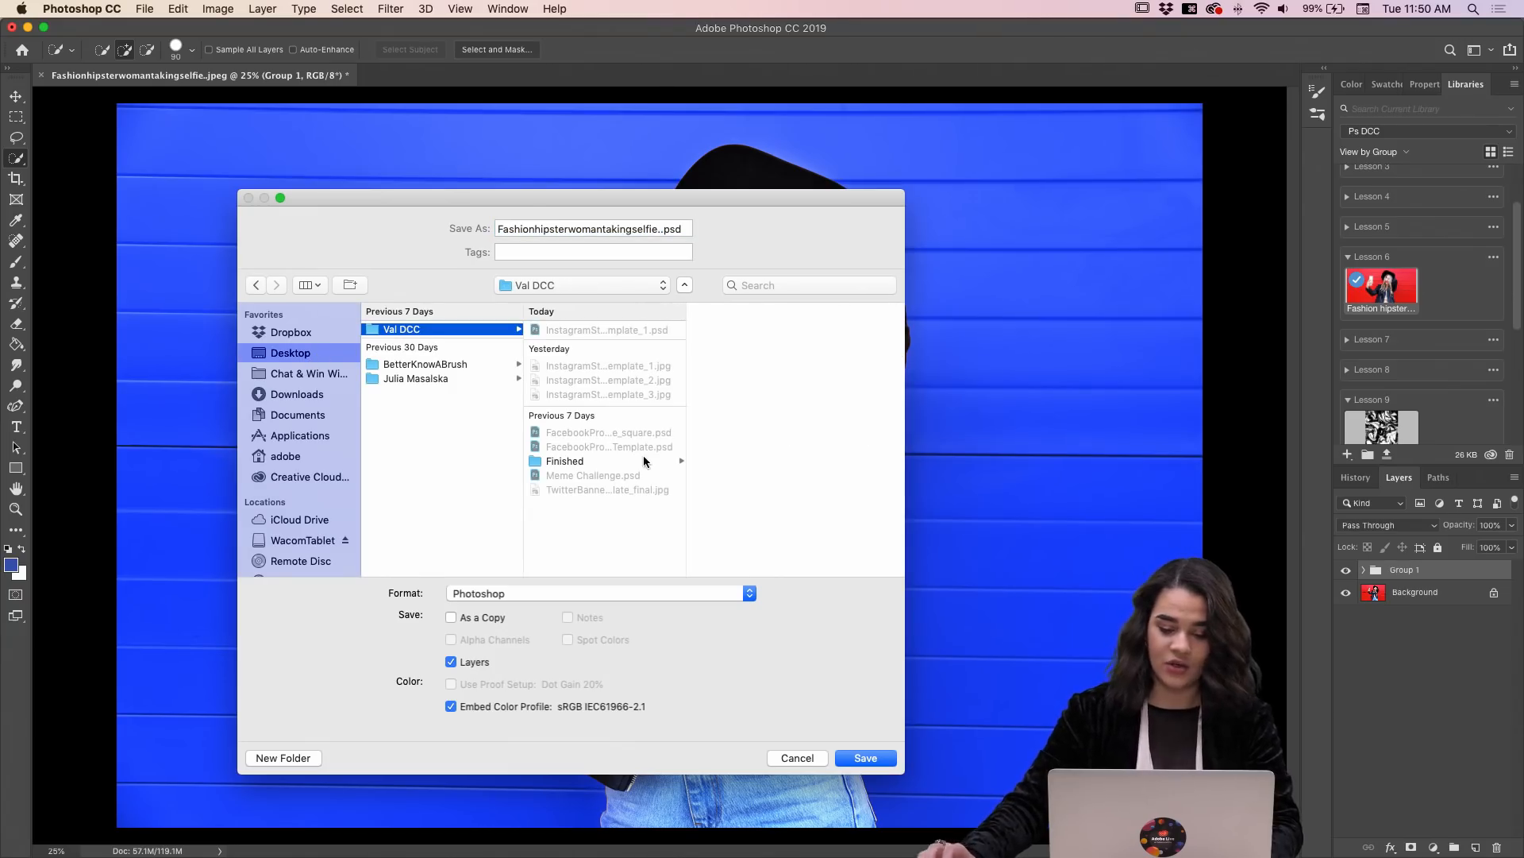
pyautogui.click(594, 230)
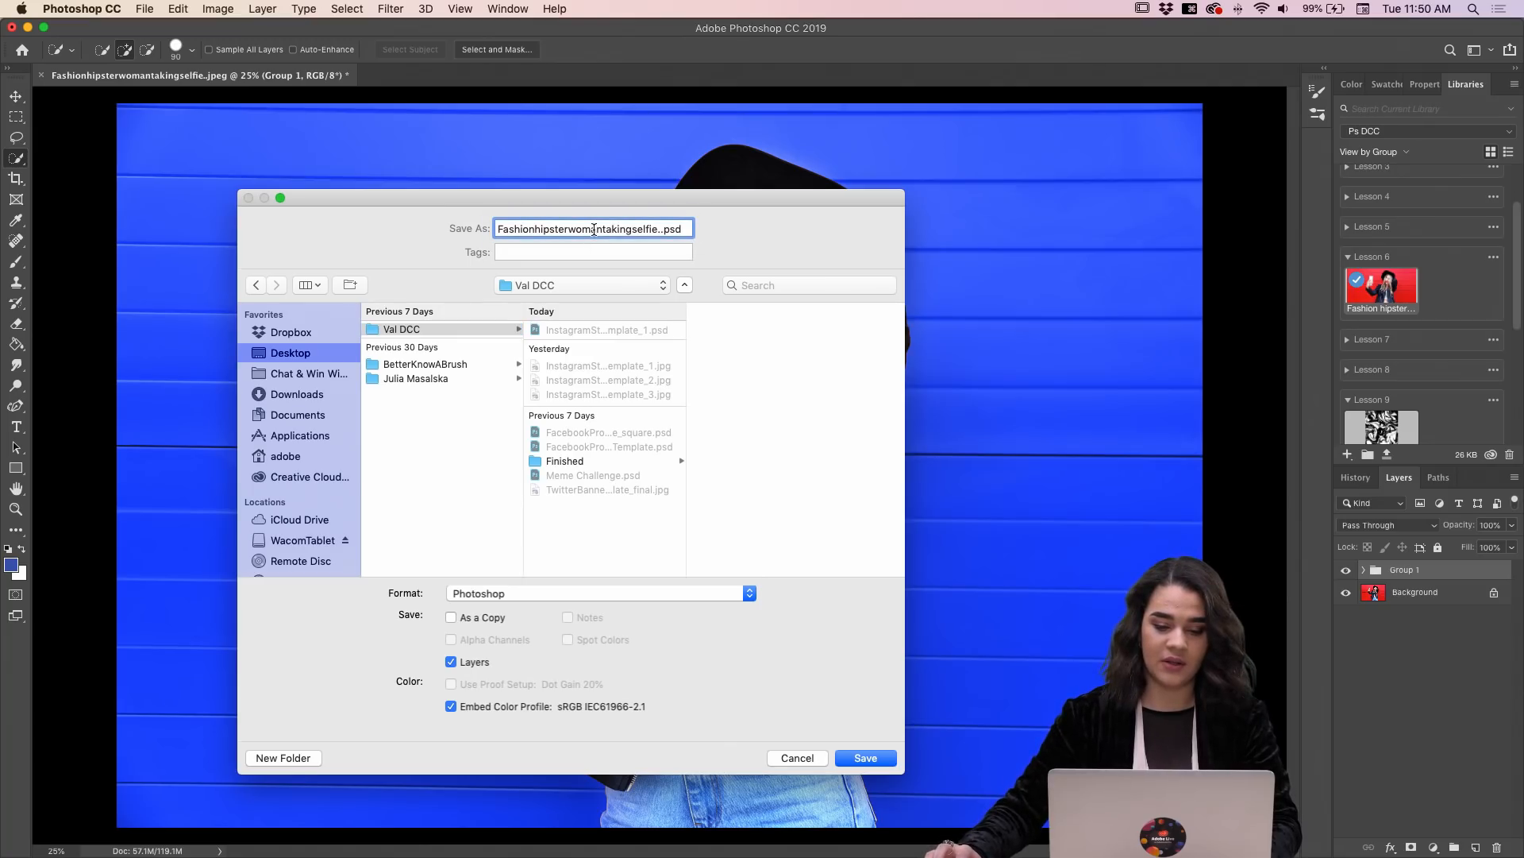
pyautogui.tripleClick(594, 230)
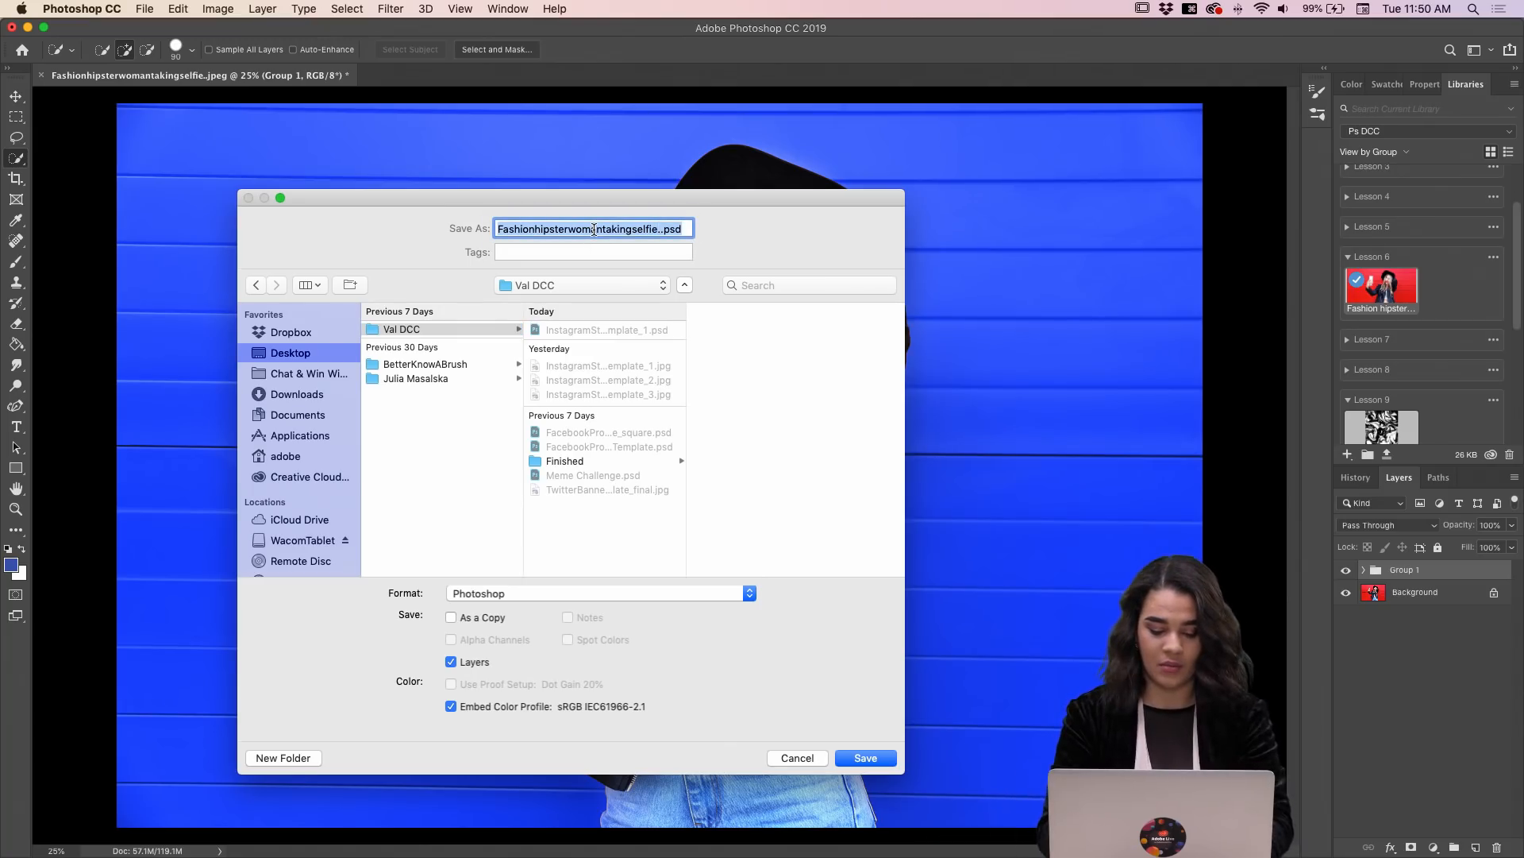
pyautogui.write('REd')
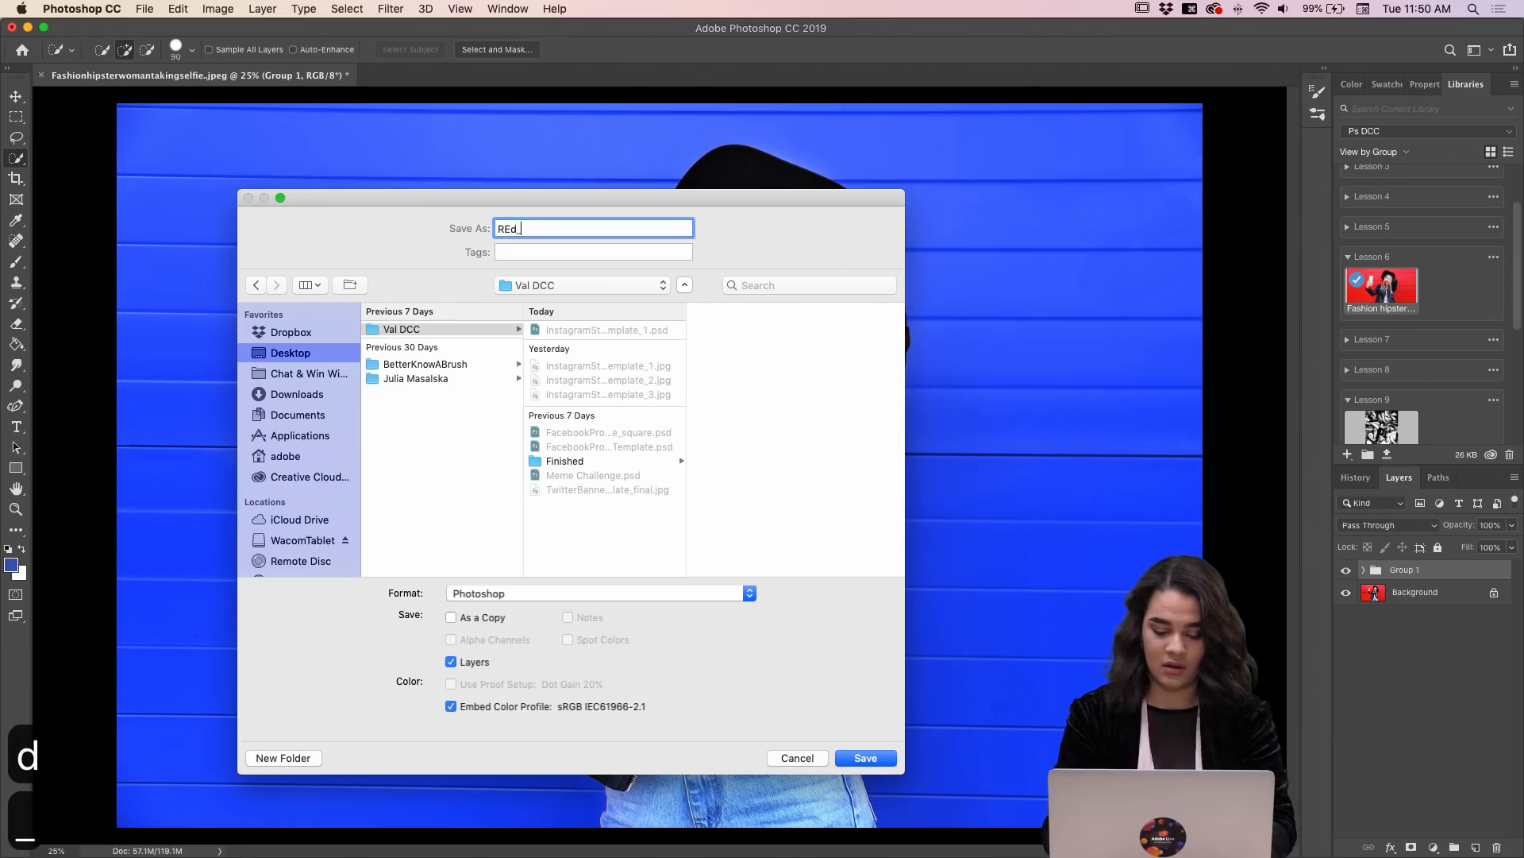
pyautogui.write('_Blue')
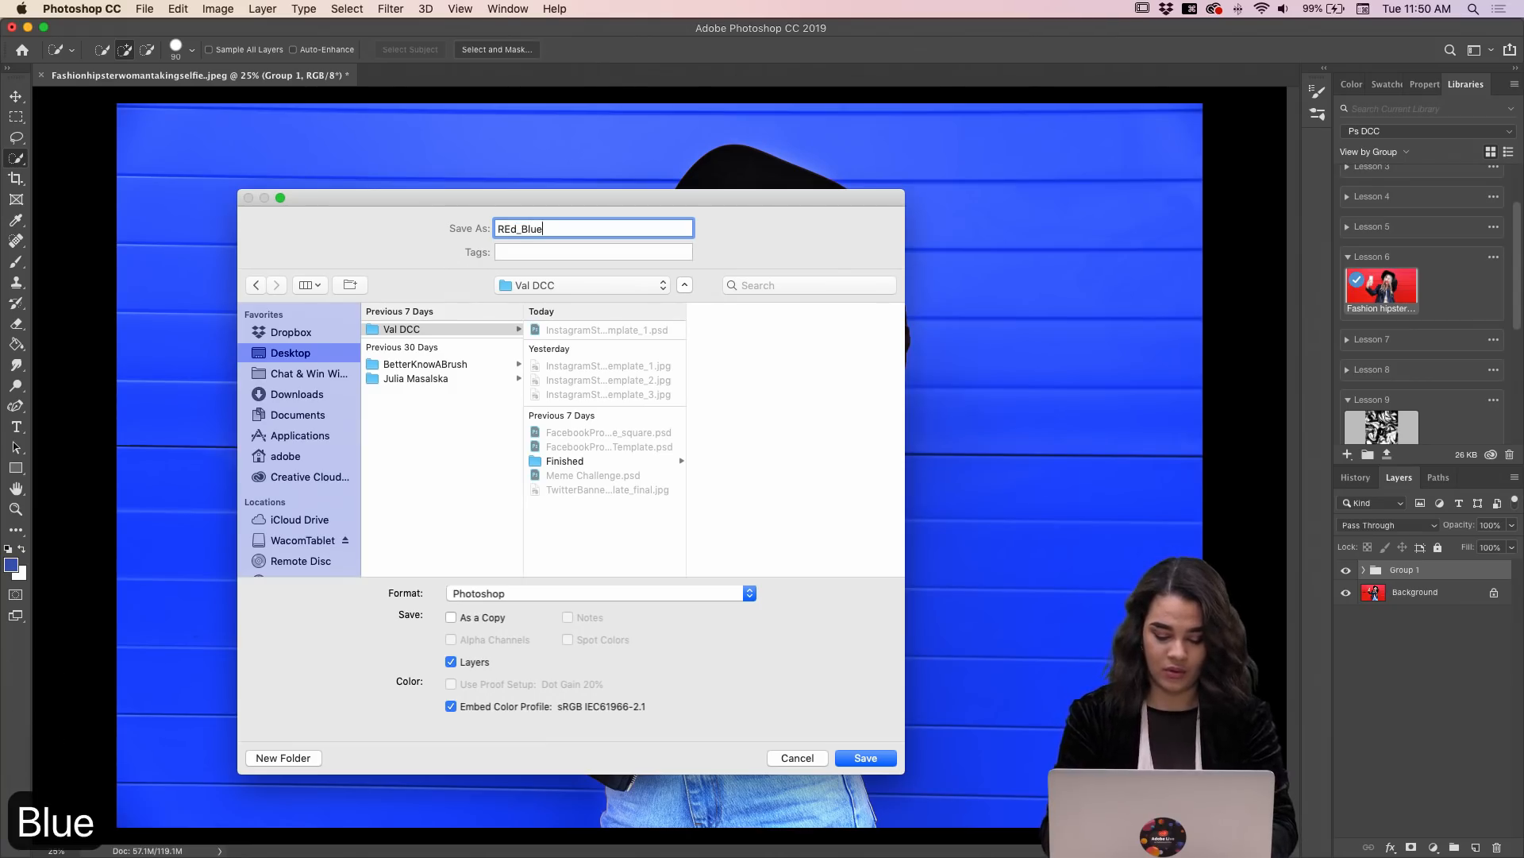
pyautogui.write(' Girl')
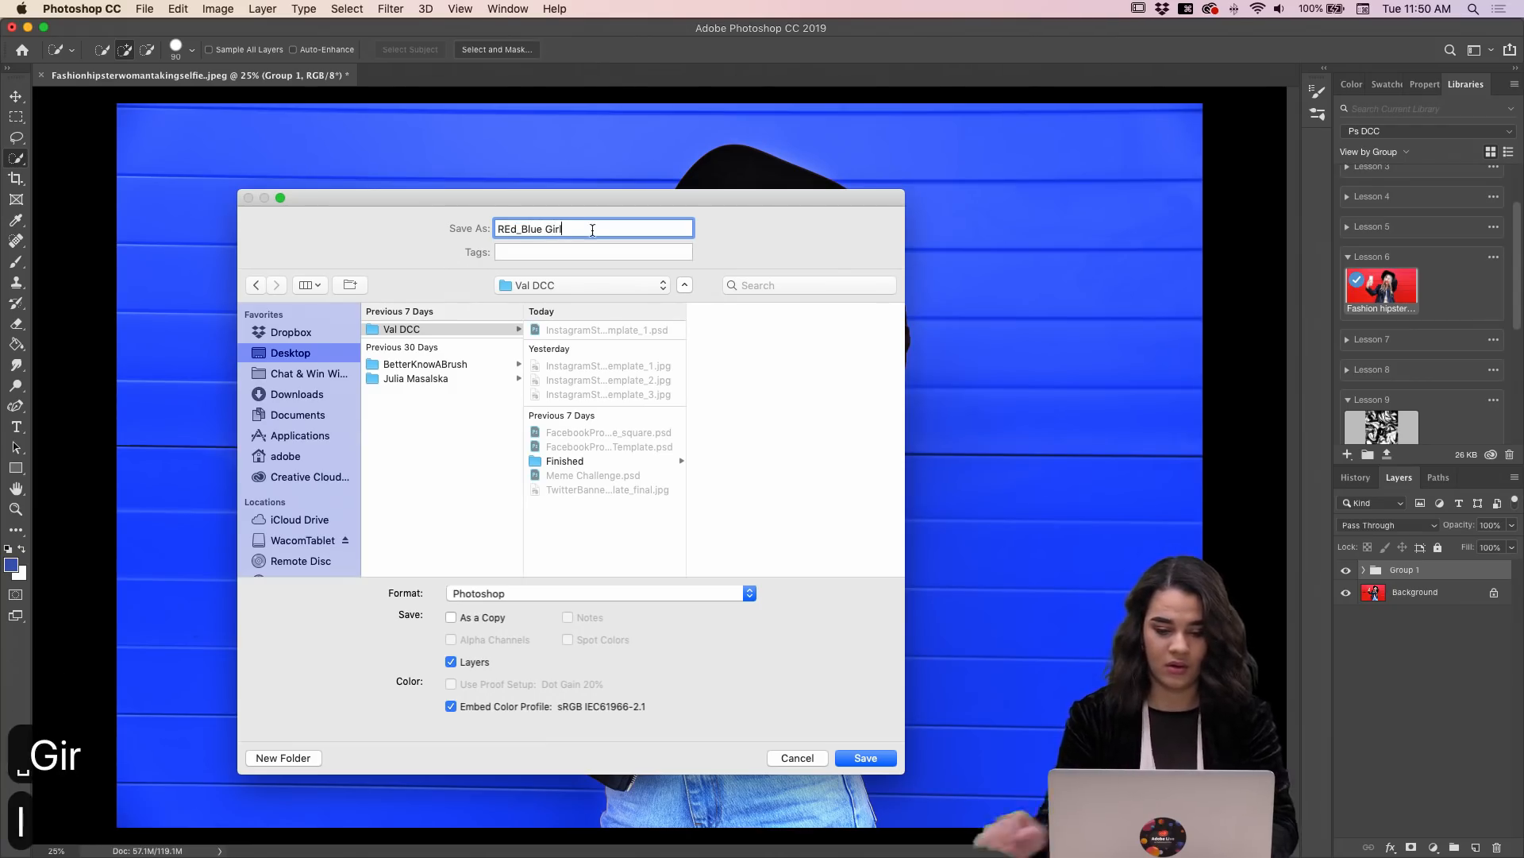
pyautogui.click(511, 229)
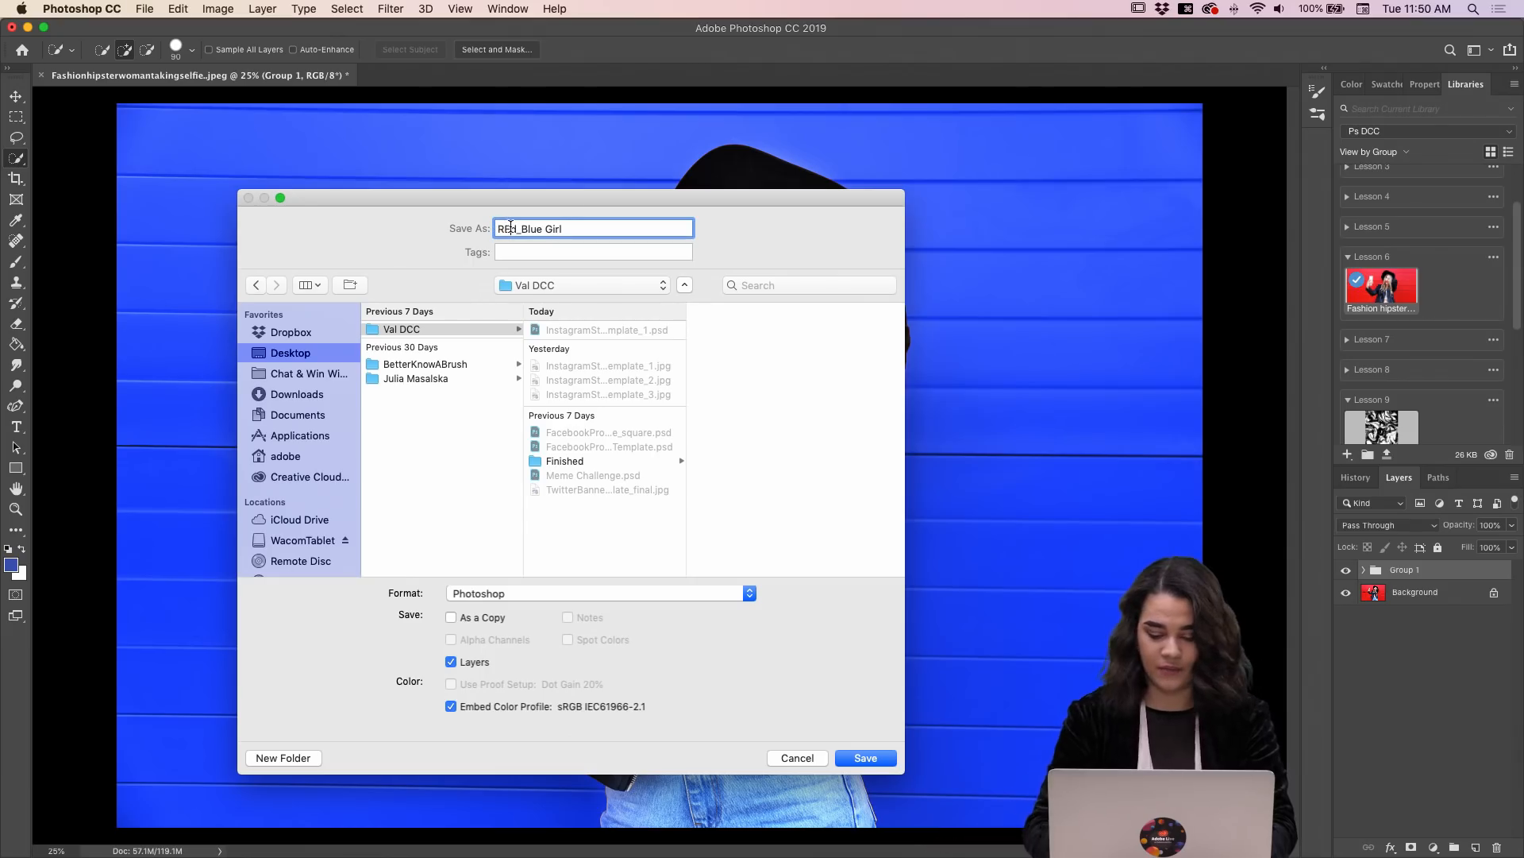
pyautogui.press('BackSpace')
pyautogui.write('ed')
pyautogui.press('Down')
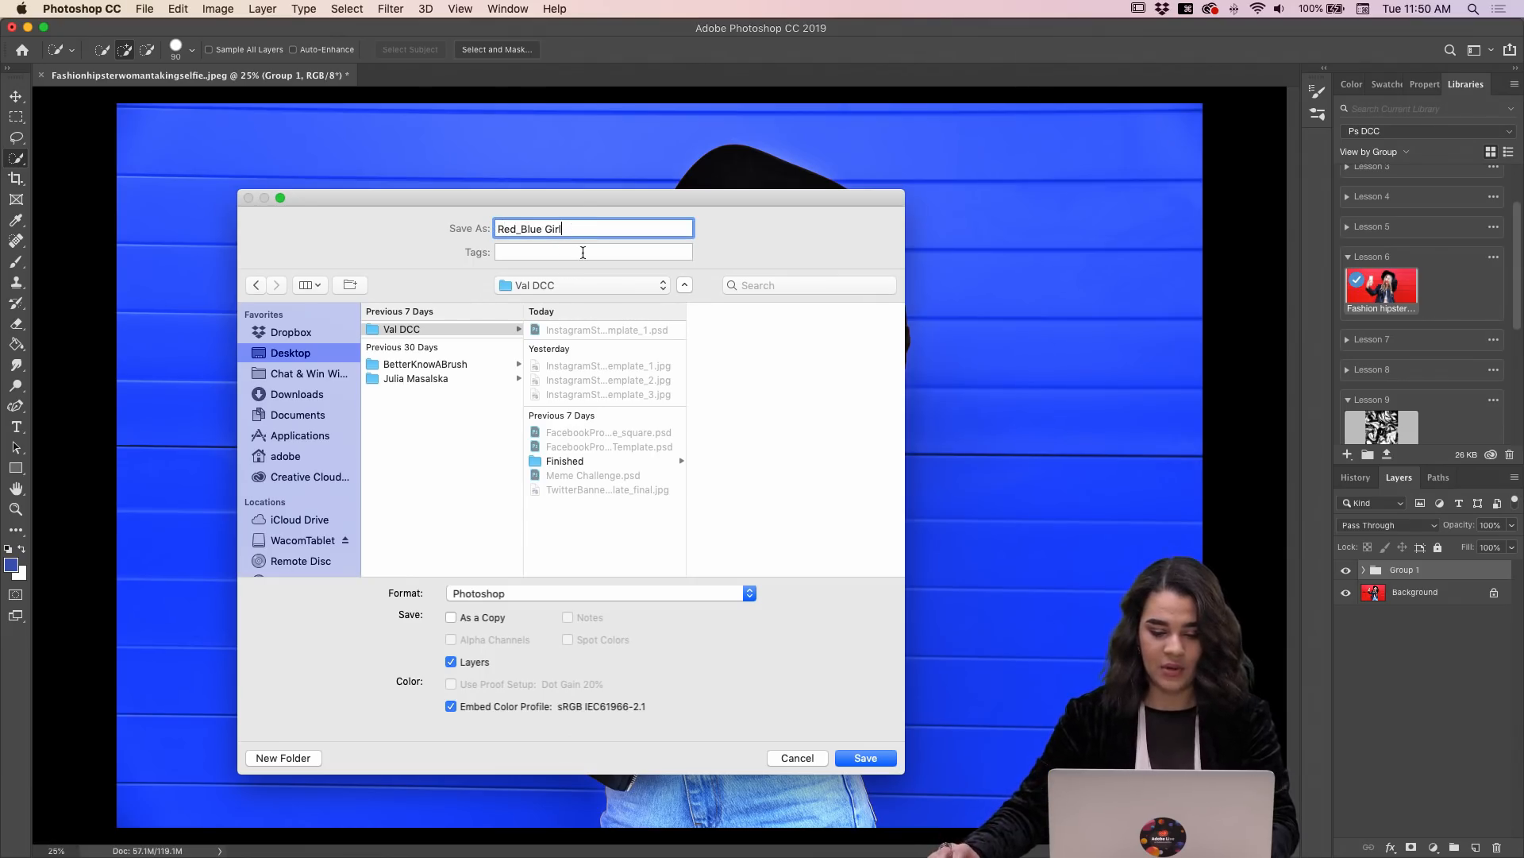
pyautogui.press('Return')
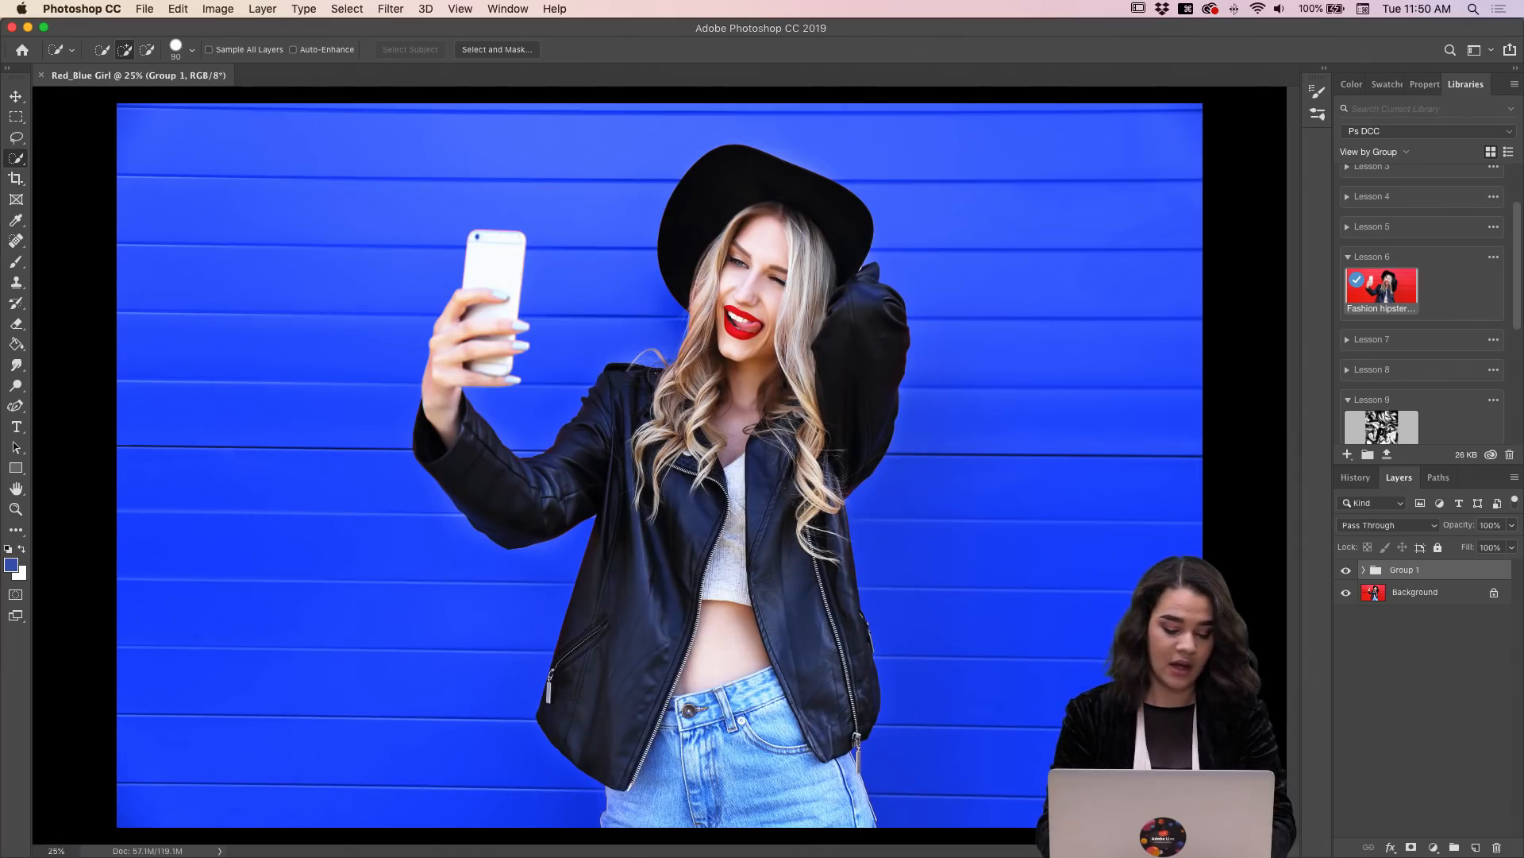
# Step: Save a JPEG copy of the document as "Red_Blue Girl.jpg" in the Val DCC folder, at Maximum quality 12 with Progressive format
pyautogui.press('super+shift+s')
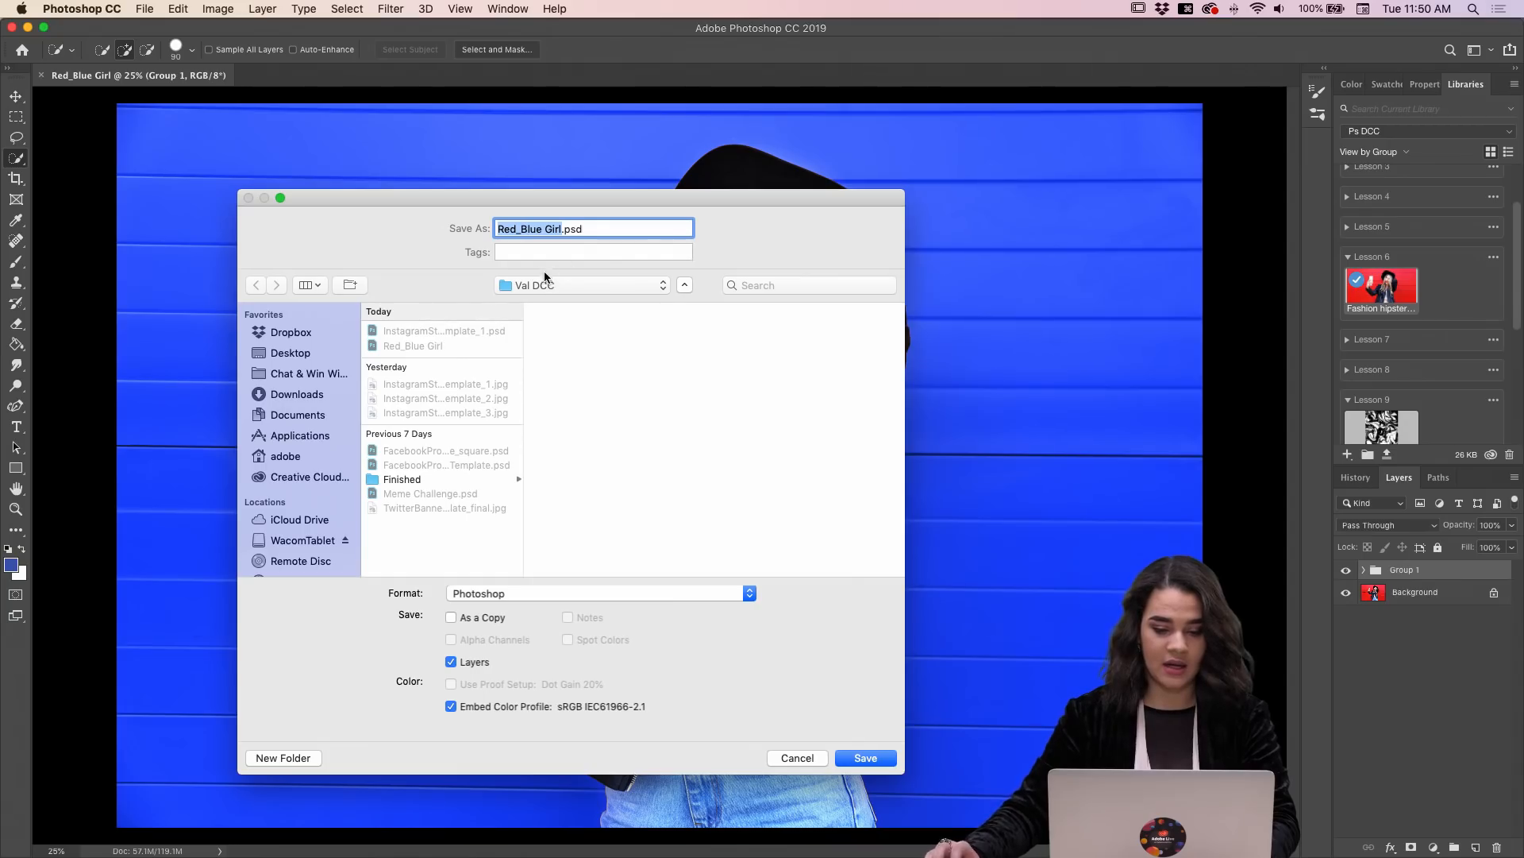
pyautogui.click(745, 594)
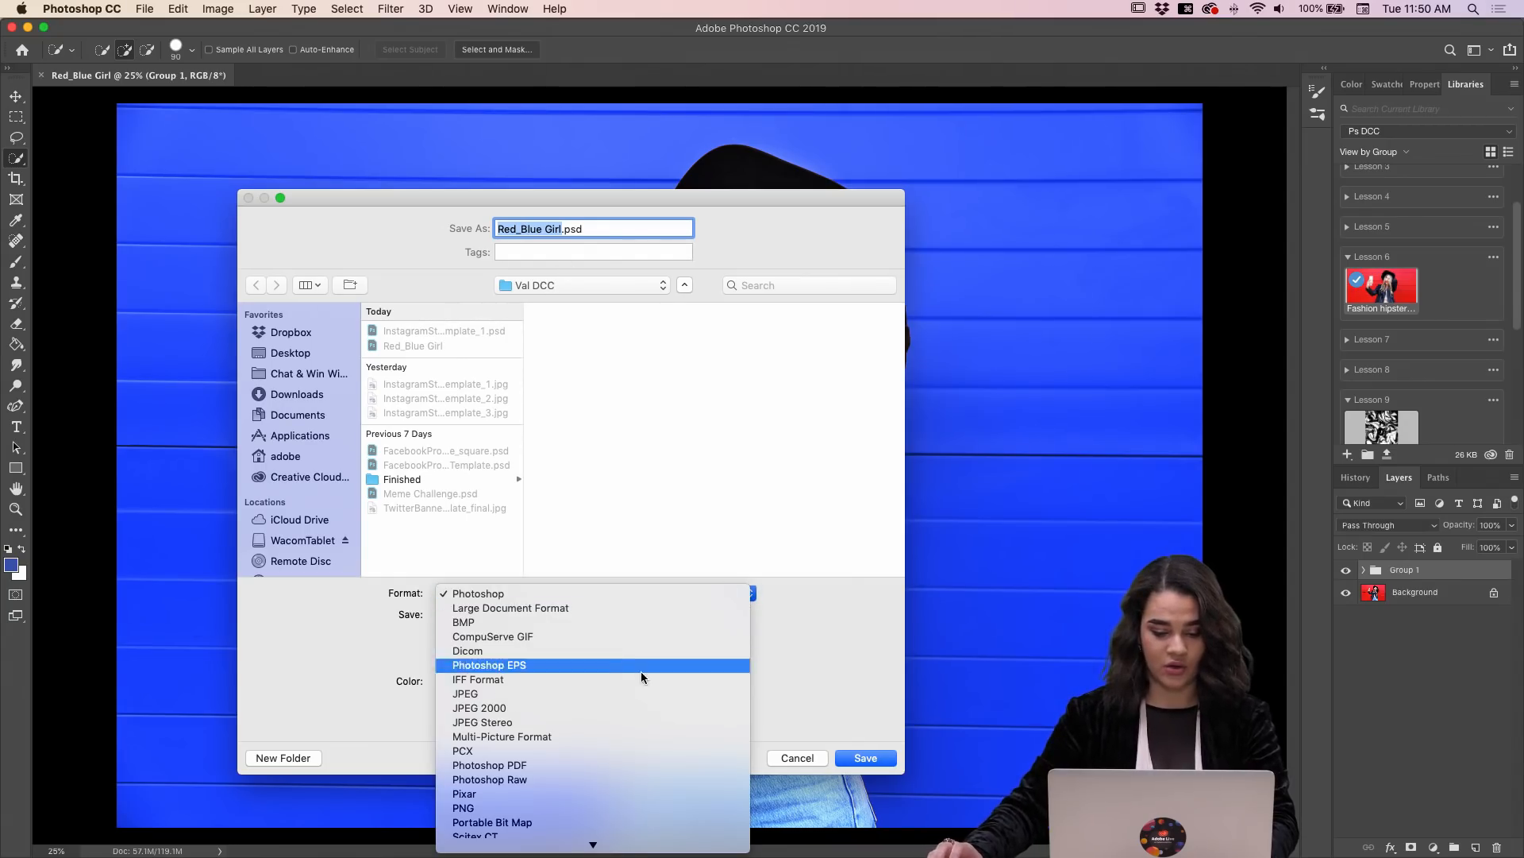
pyautogui.click(635, 692)
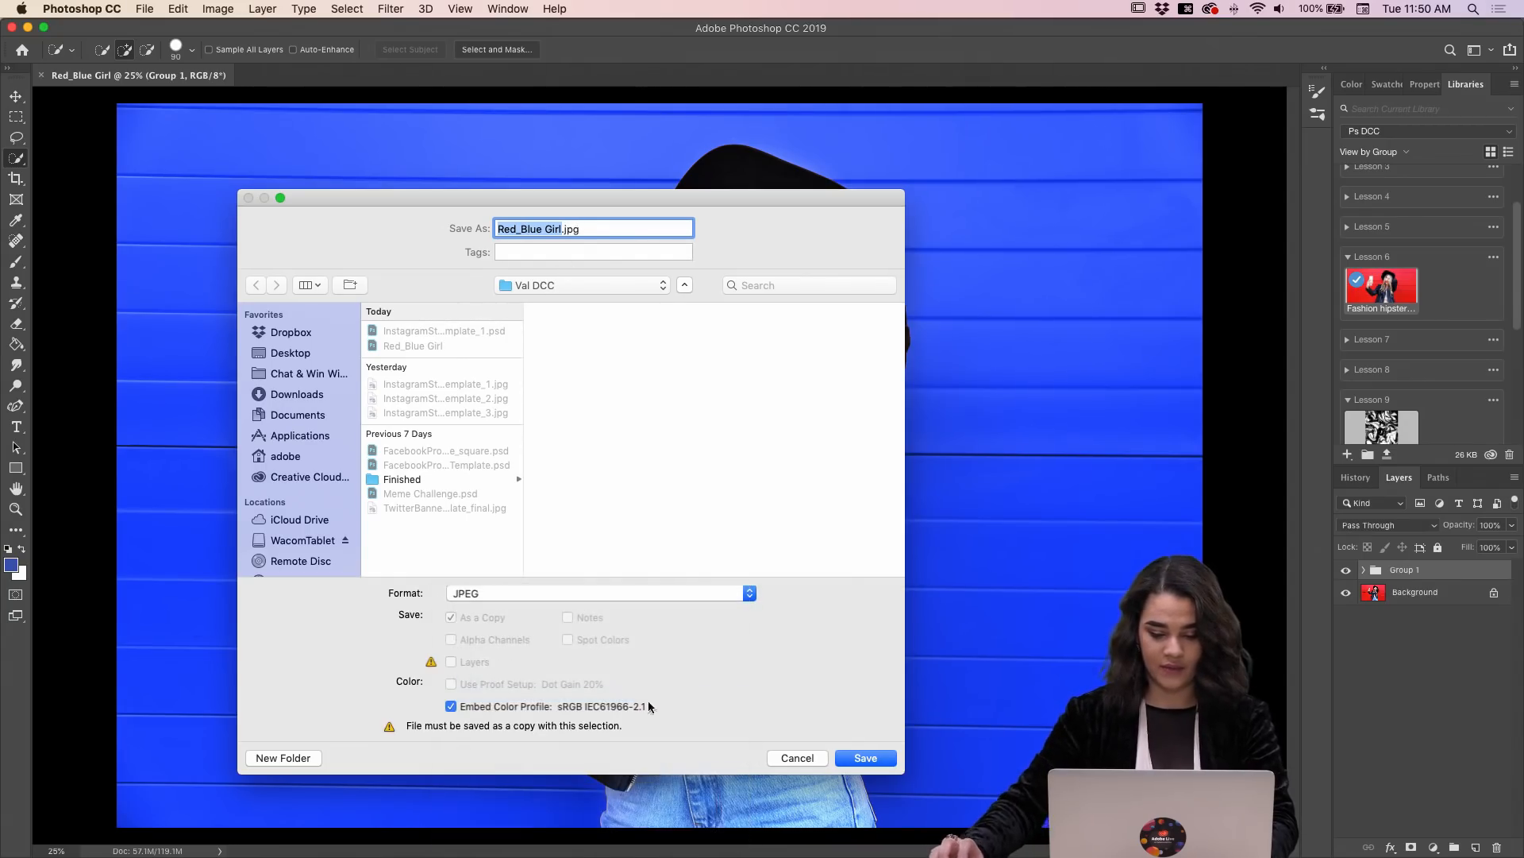
pyautogui.click(886, 761)
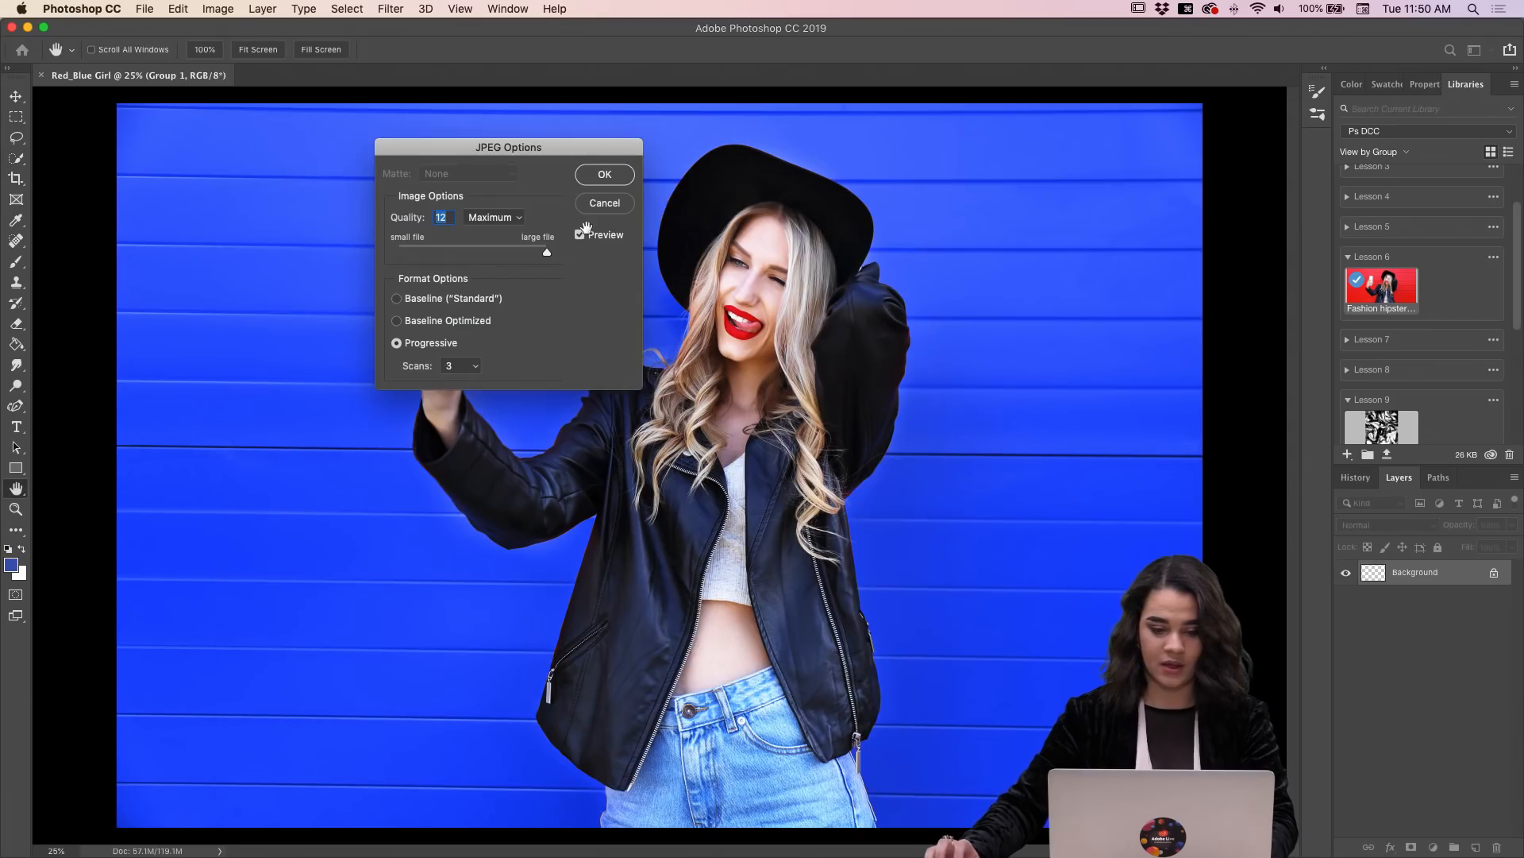
pyautogui.click(624, 176)
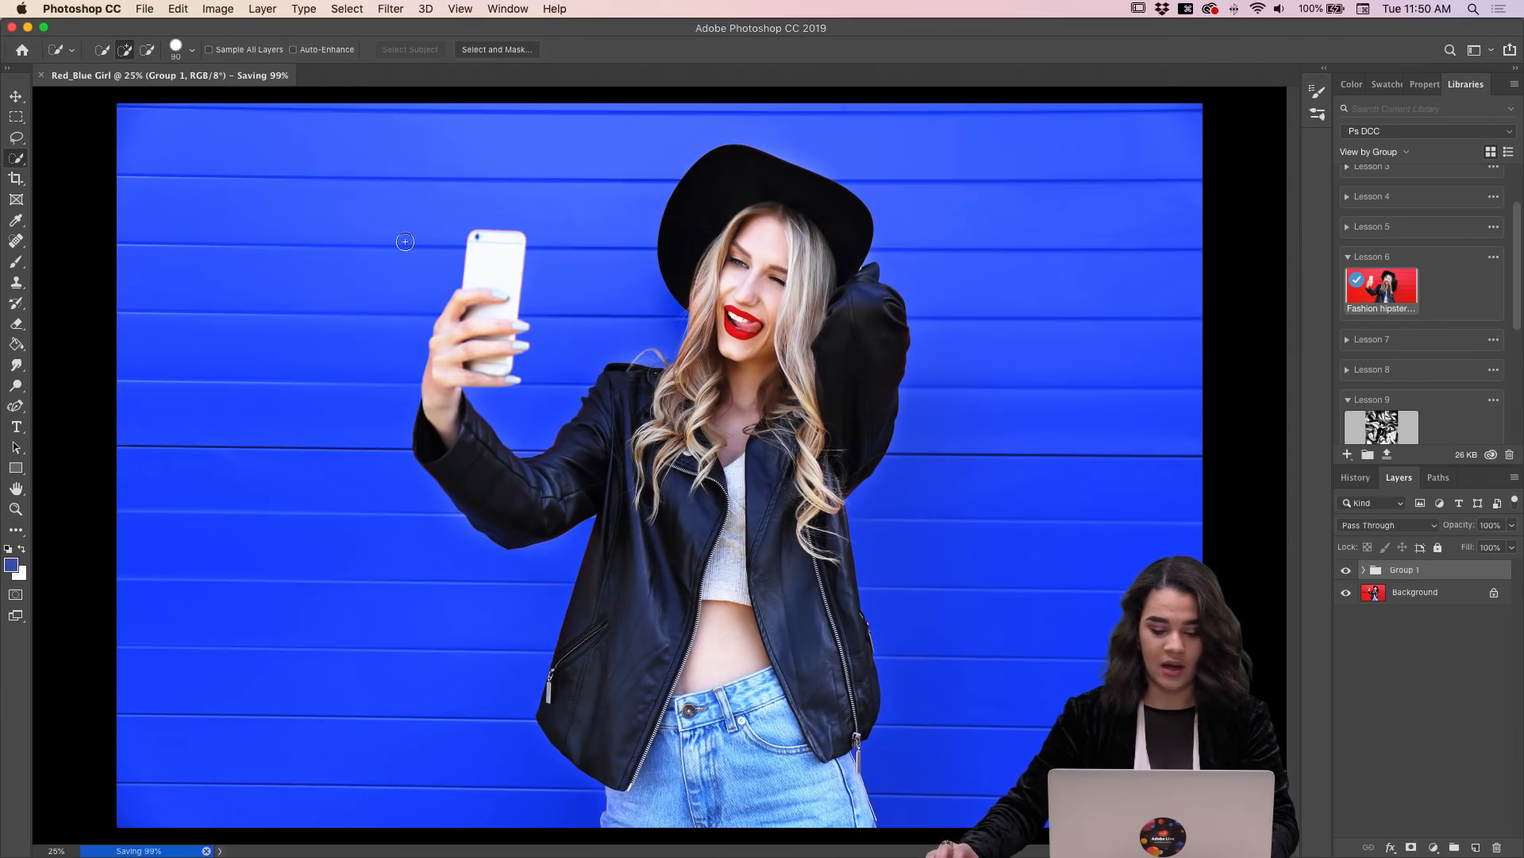
pyautogui.press('w')
# Step: Switch to Chrome and open the Photoshop DCC project from the Behance profile in the project editor
pyautogui.moveTo(509, 855)
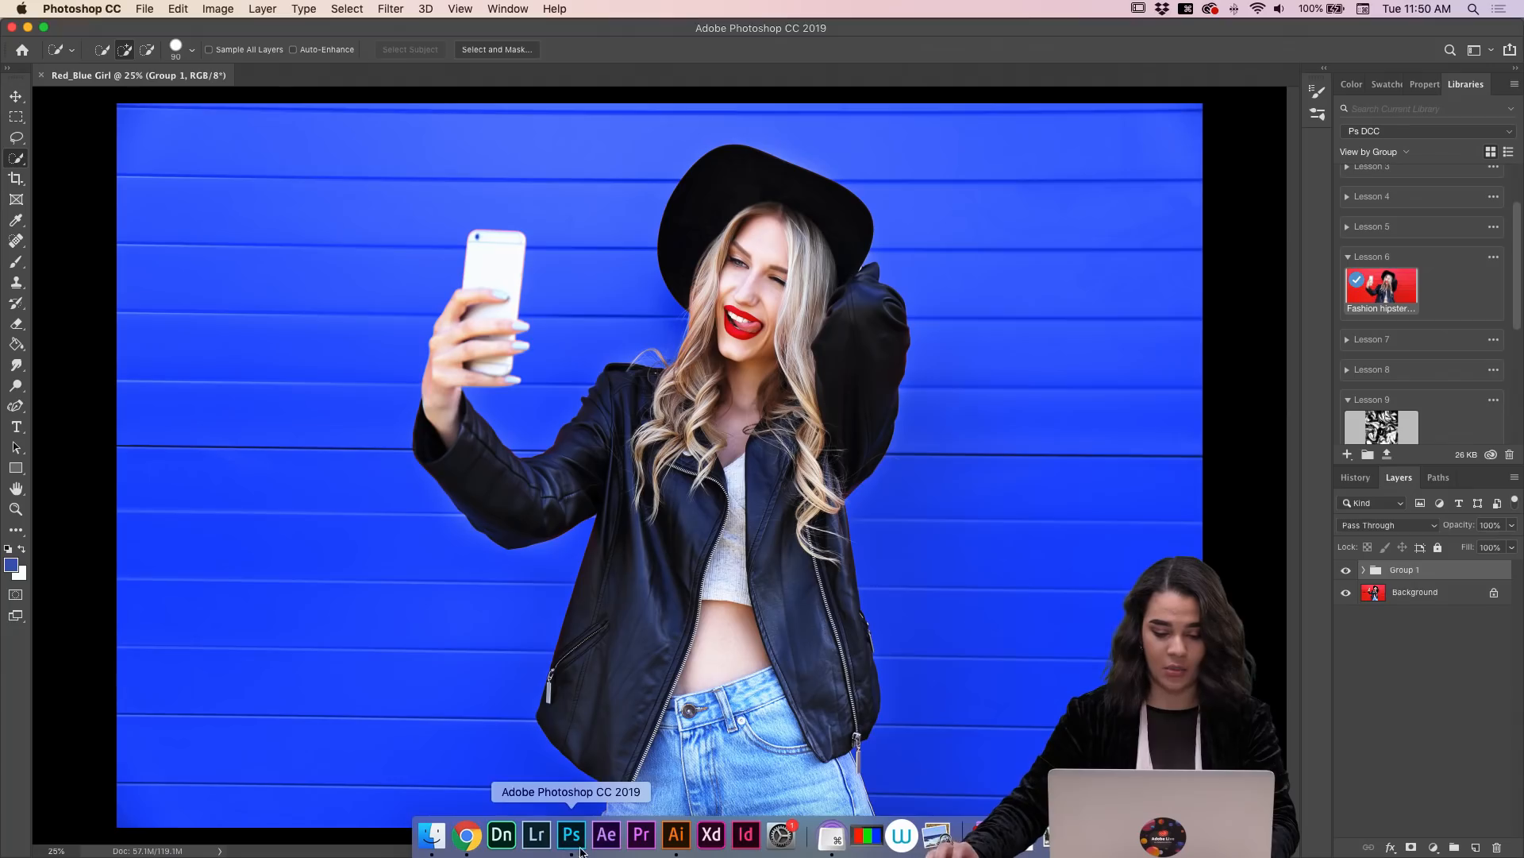
pyautogui.click(468, 835)
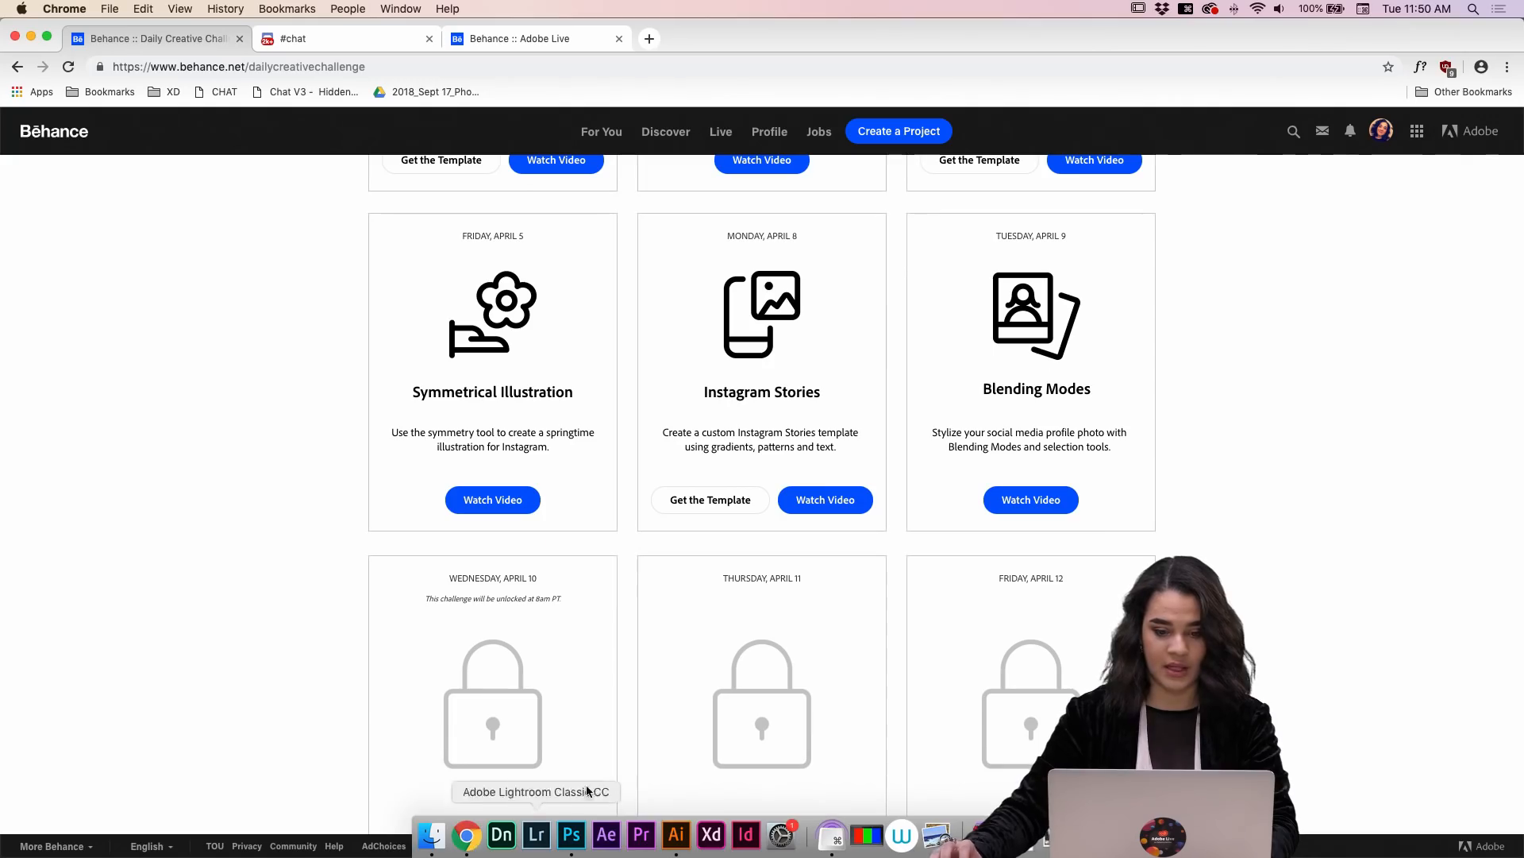
pyautogui.click(551, 34)
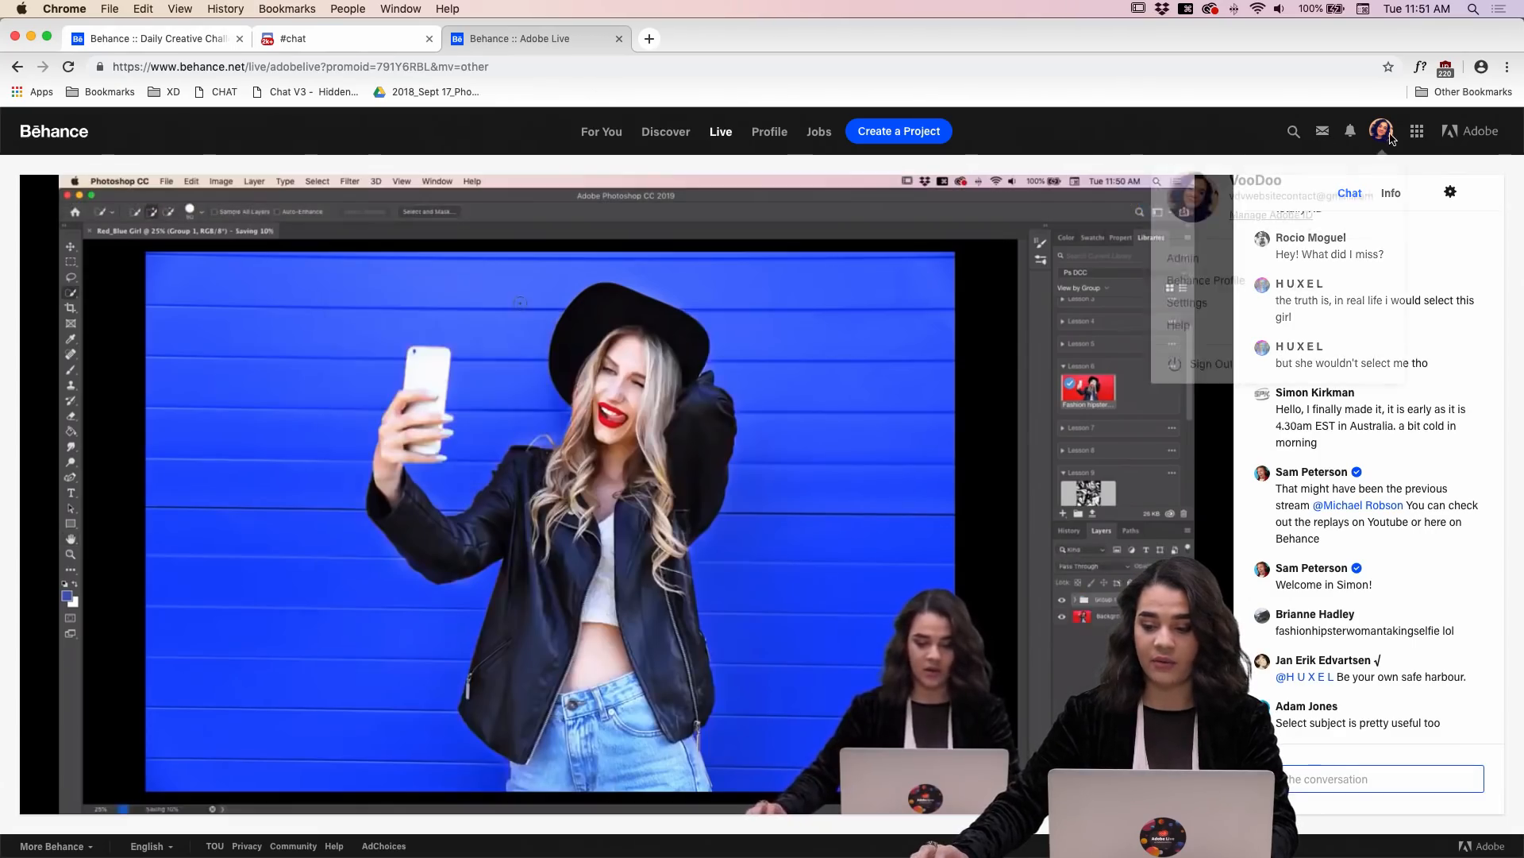
pyautogui.moveTo(1383, 136)
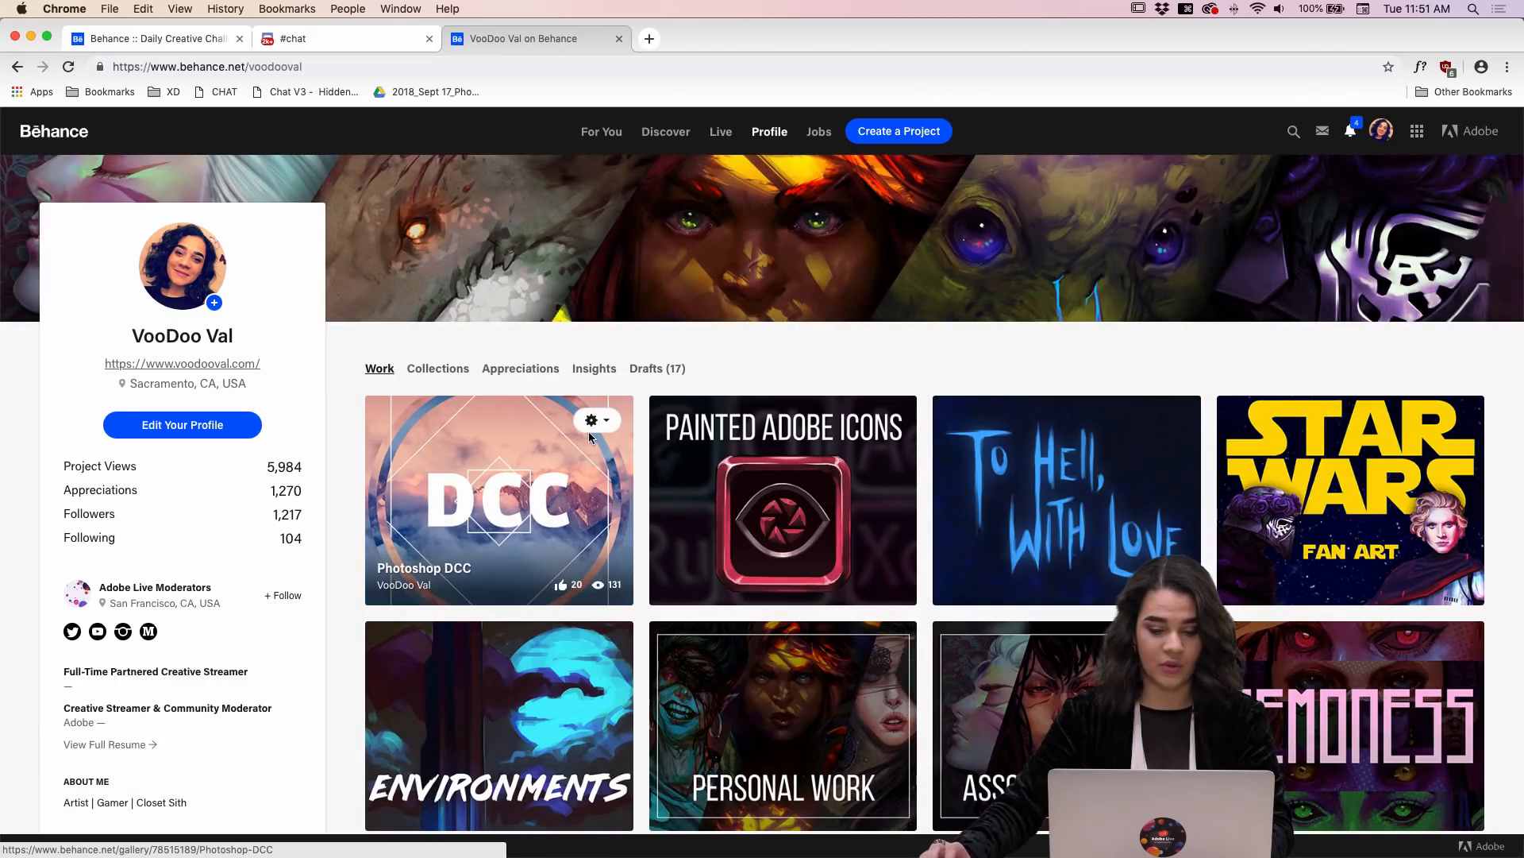
pyautogui.click(592, 421)
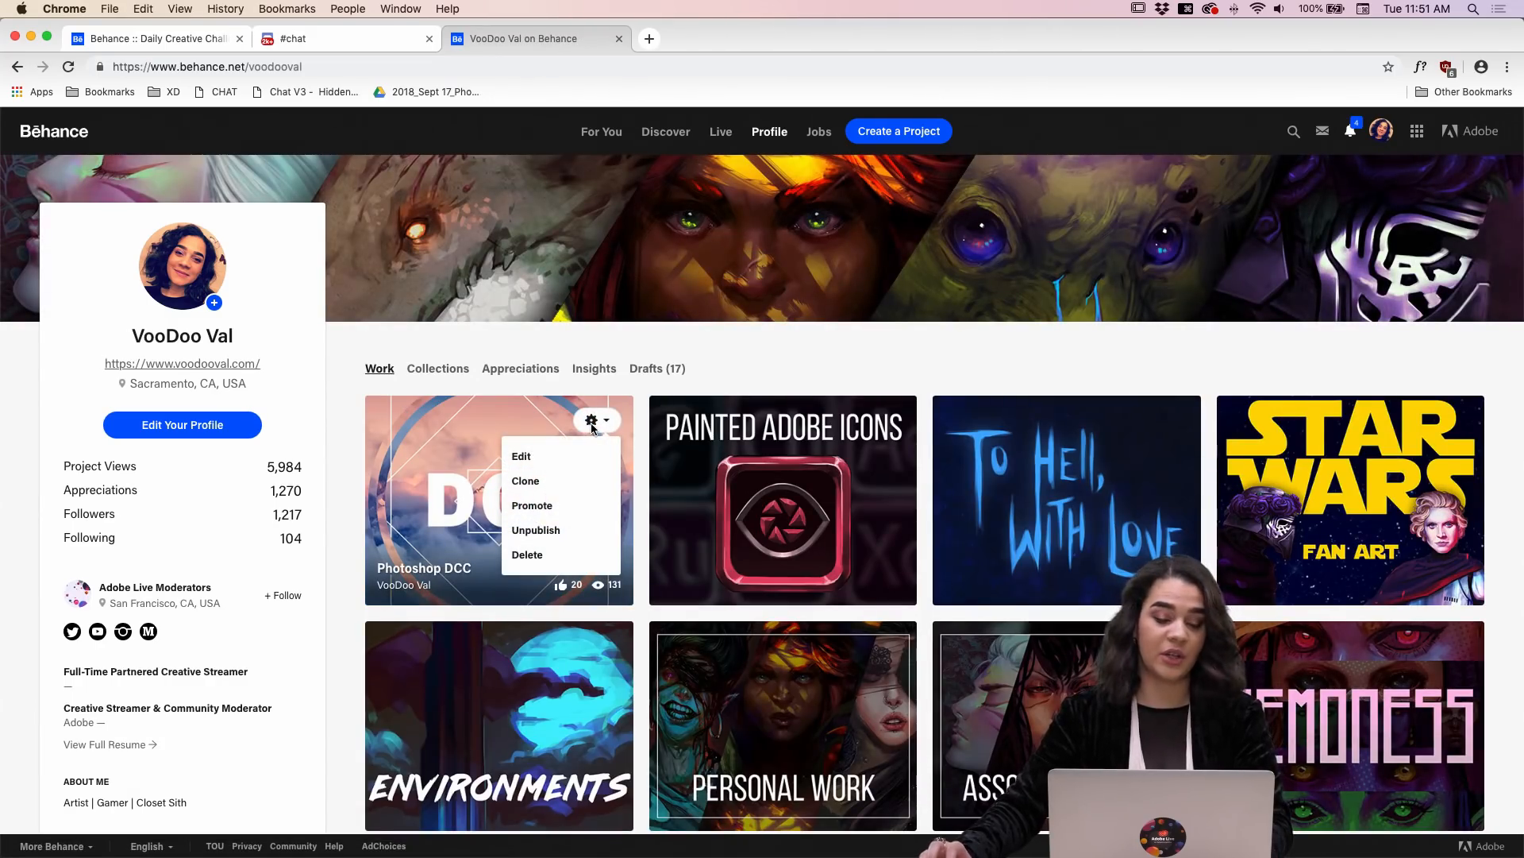
pyautogui.click(571, 459)
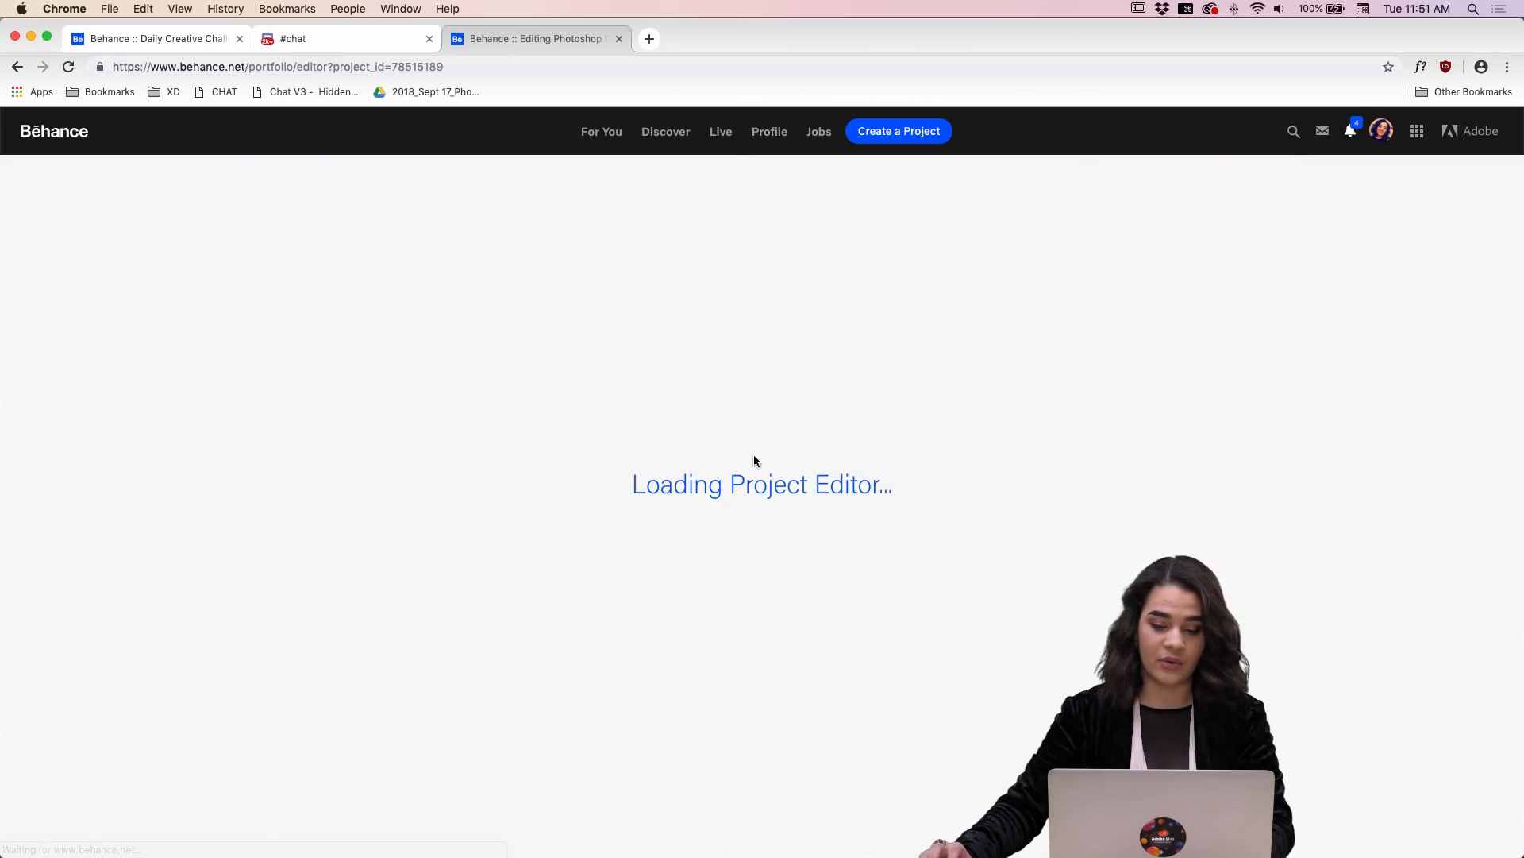
# Step: Replace the word LOCKED in the Challenge 6 heading with "INFLUENCER PHOTOS"
pyautogui.scroll(-10, 934, 461)
pyautogui.scroll(-20, 935, 465)
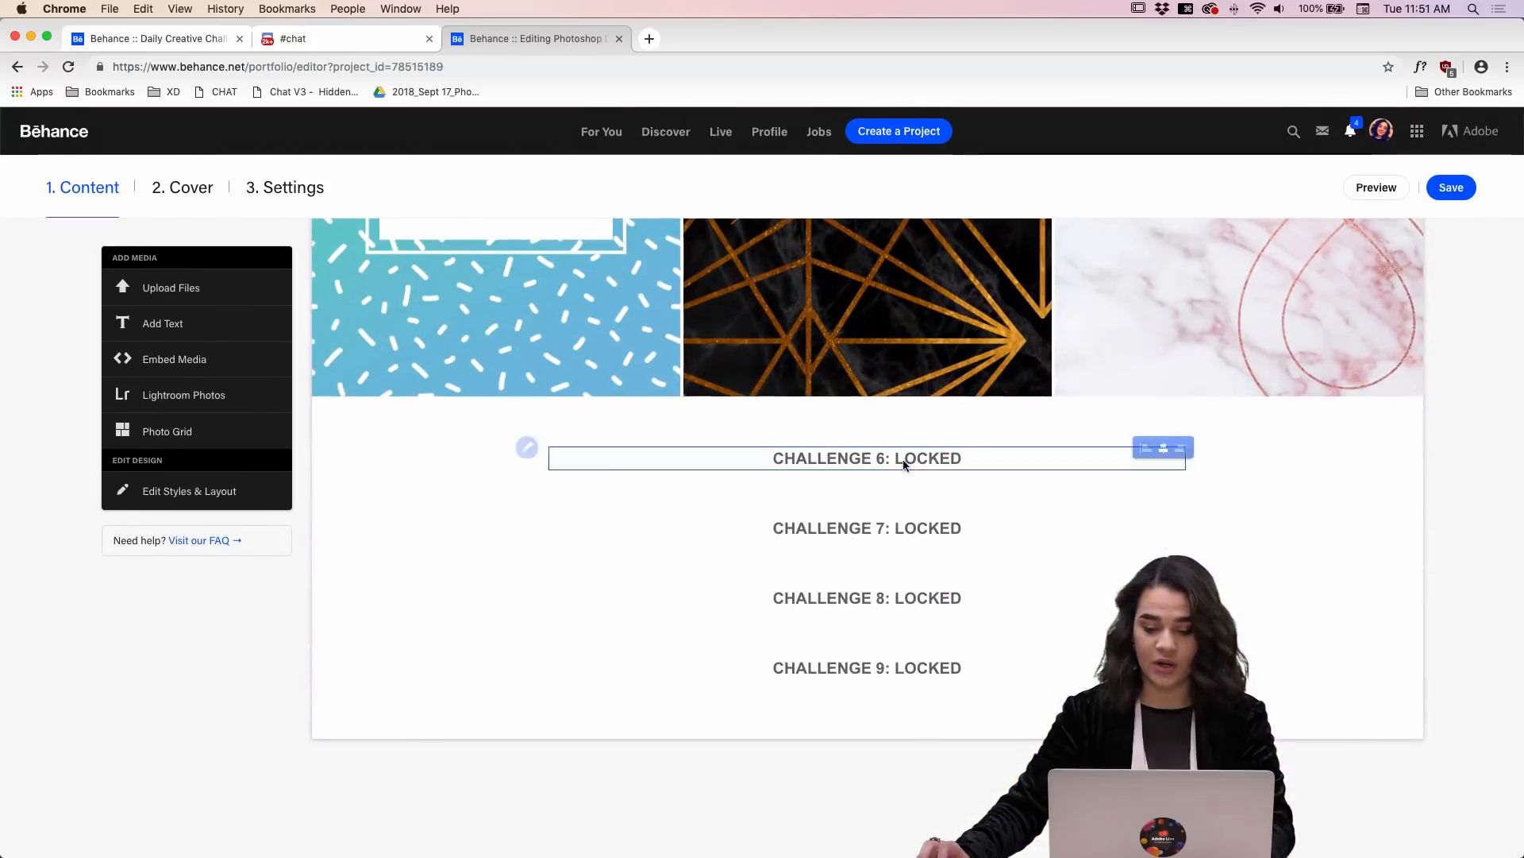
pyautogui.click(926, 460)
pyautogui.moveTo(961, 459); pyautogui.dragTo(889, 463)
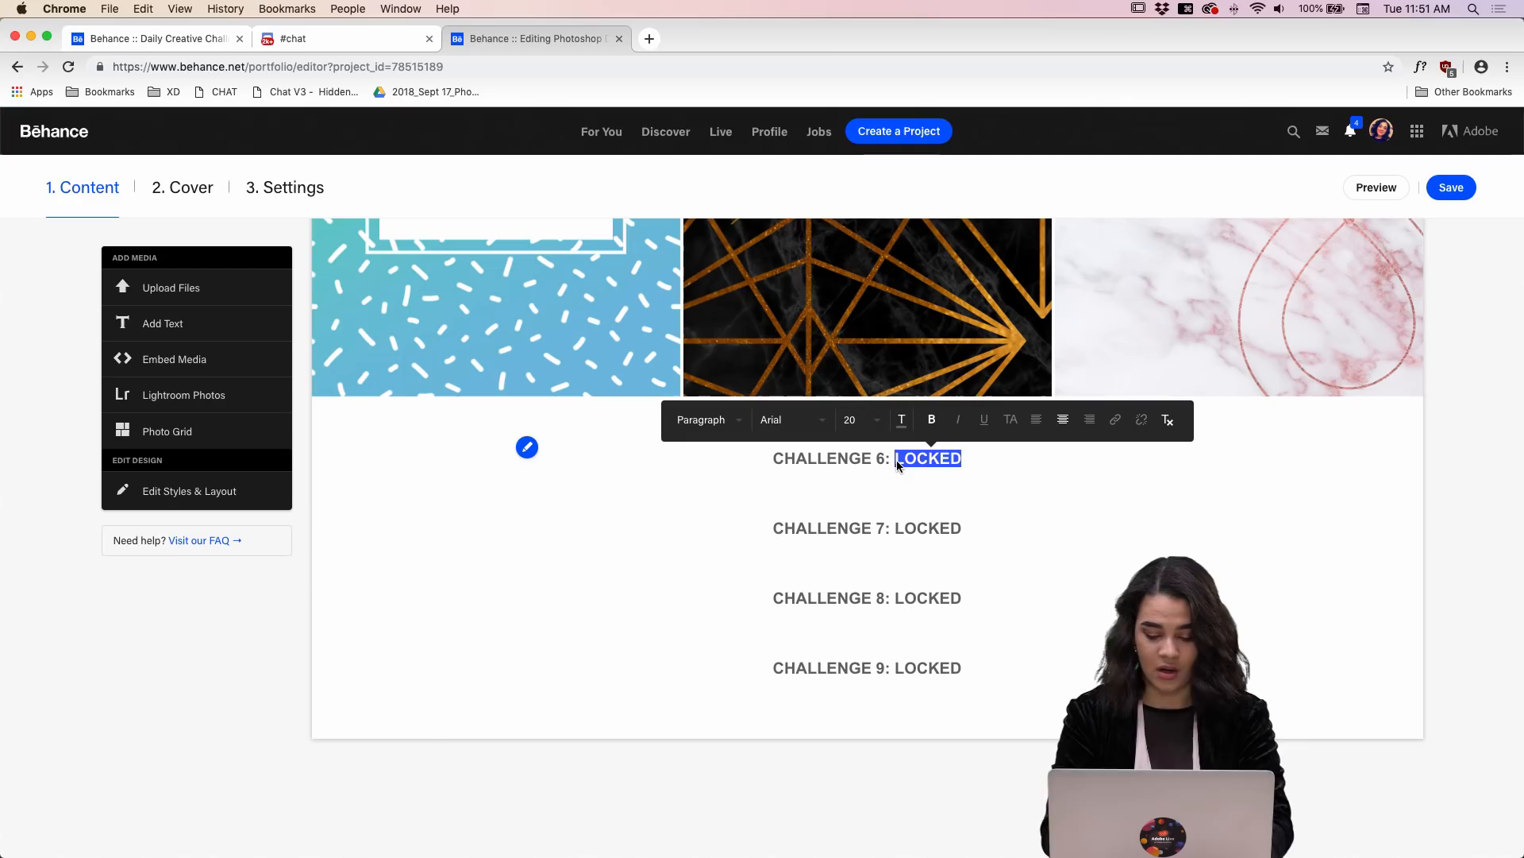
pyautogui.write('Infl')
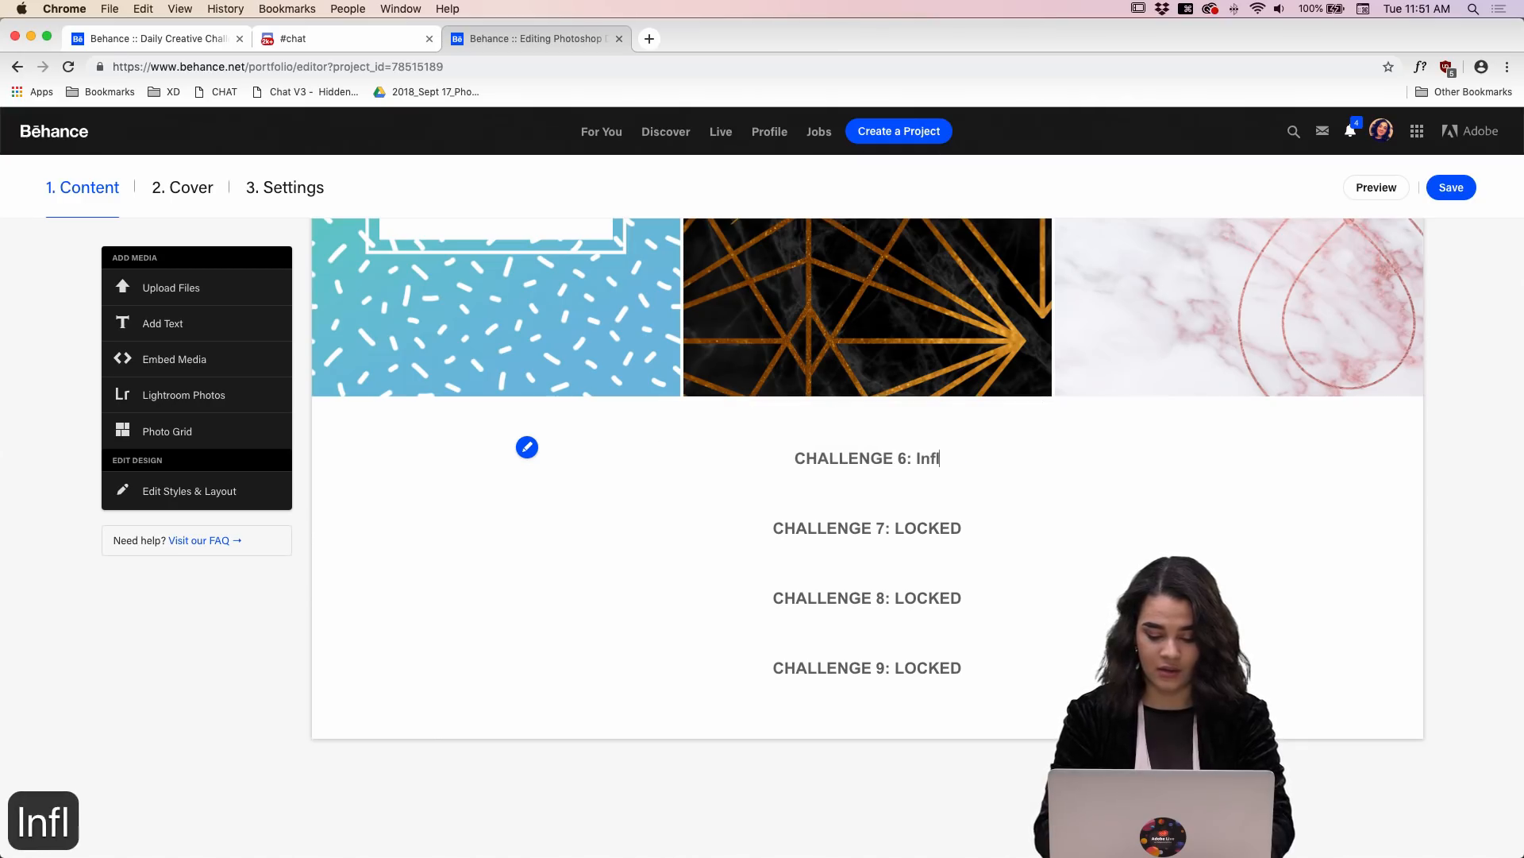
pyautogui.write('uencer')
pyautogui.press('BackSpace')
pyautogui.press('BackSpace')
pyautogui.press('BackSpace')
pyautogui.press('BackSpace')
pyautogui.press('BackSpace')
pyautogui.press('BackSpace')
pyautogui.press('BackSpace')
pyautogui.press('BackSpace')
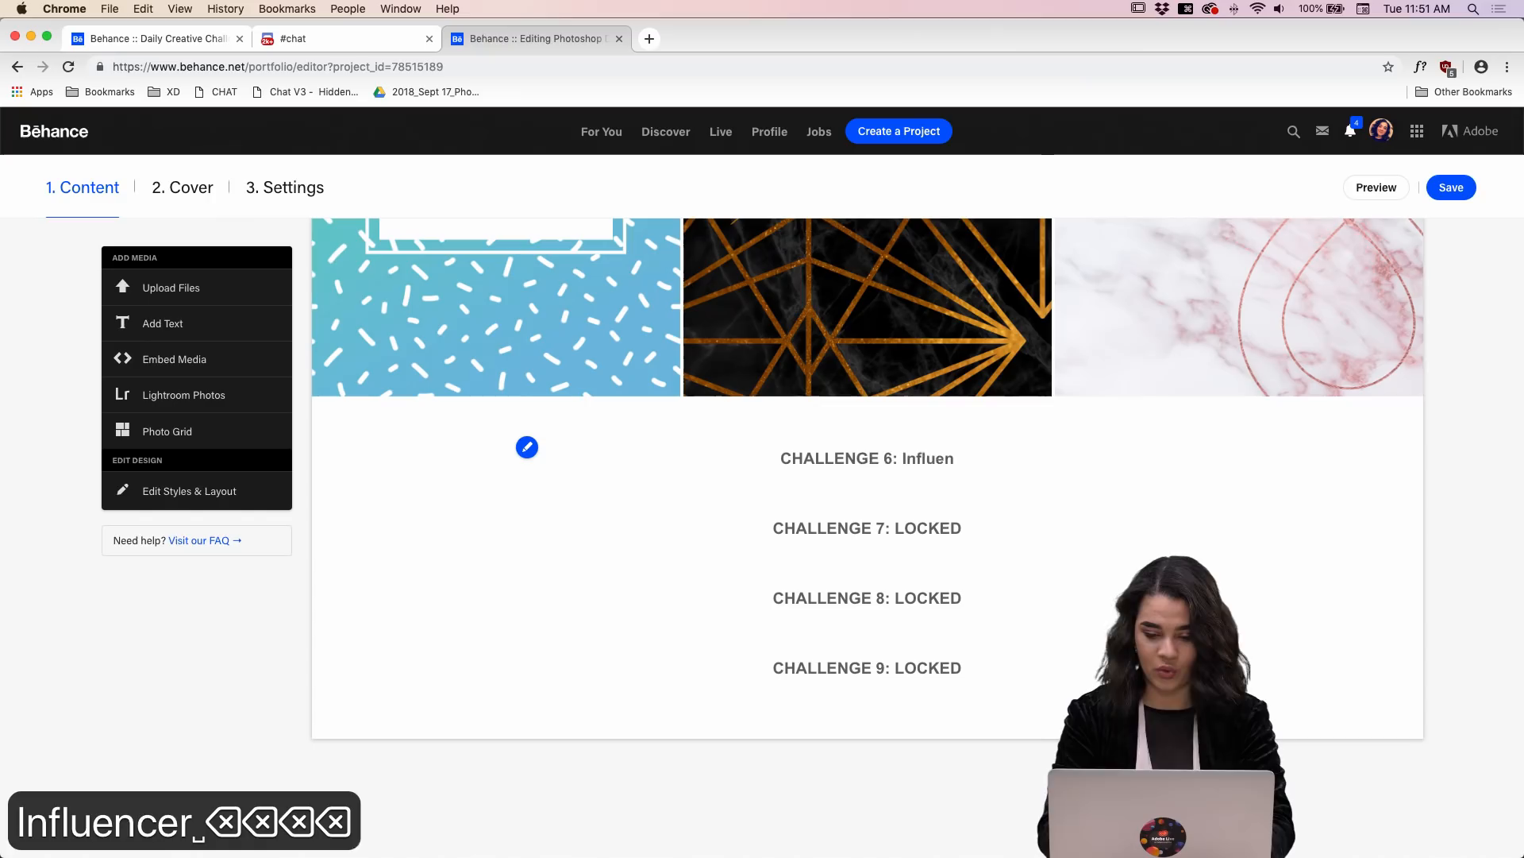
pyautogui.press('BackSpace')
pyautogui.press('BackSpace')
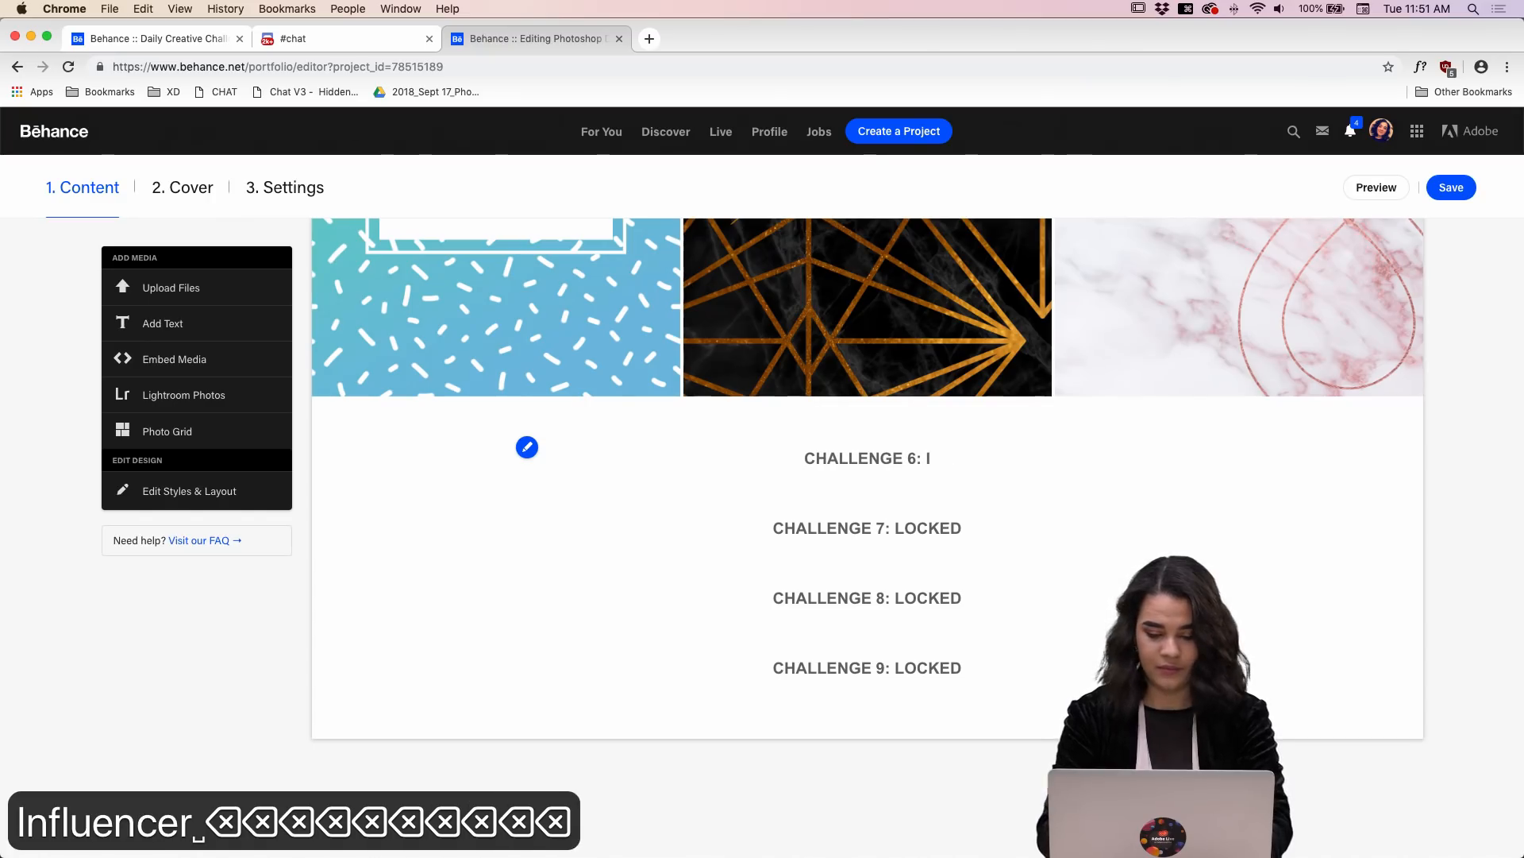
pyautogui.write('nfluen')
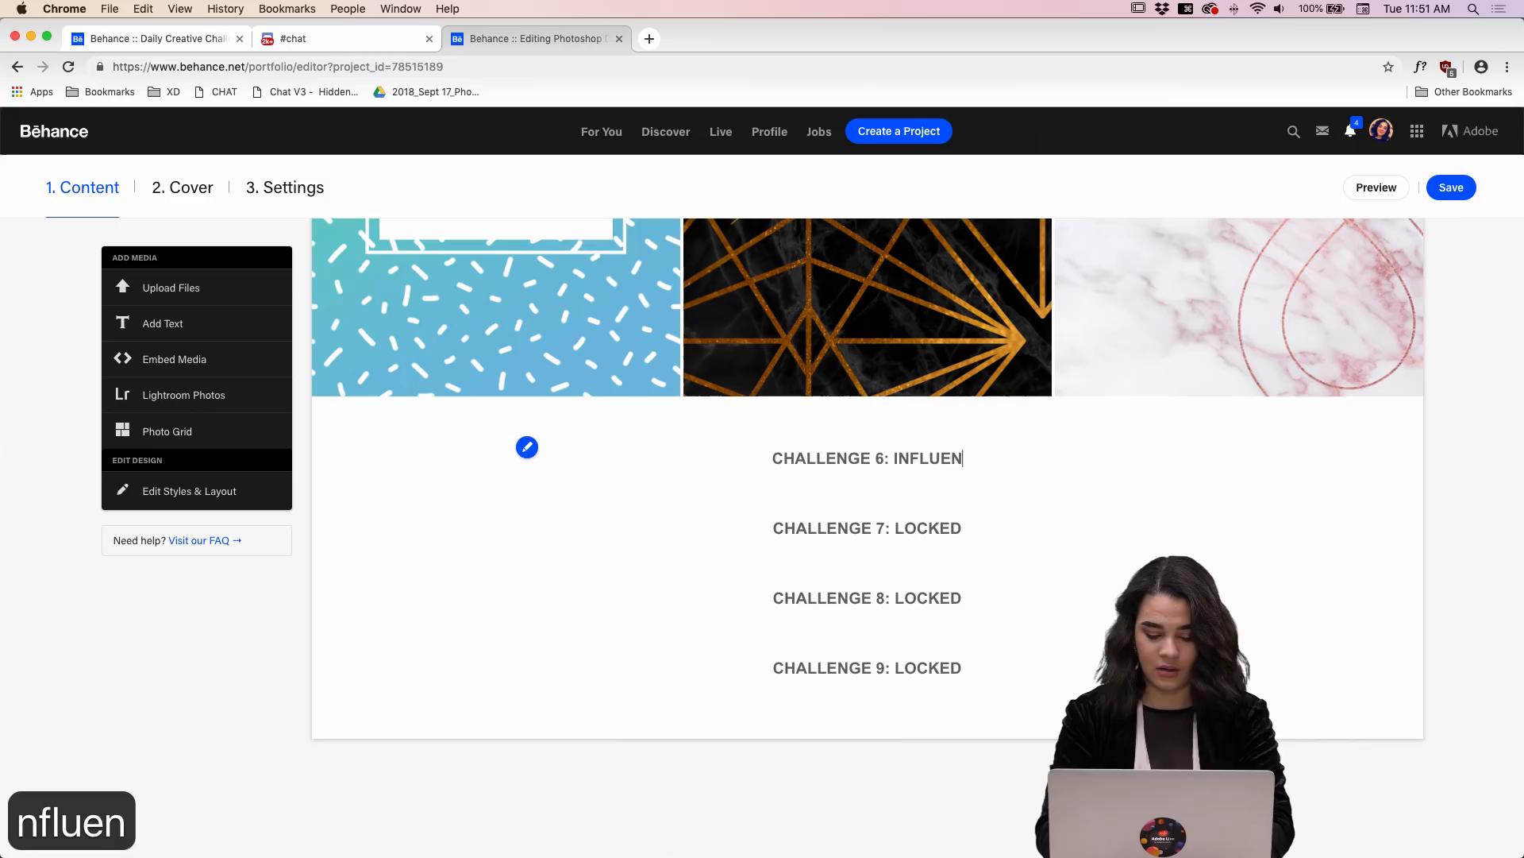
pyautogui.write('cer ')
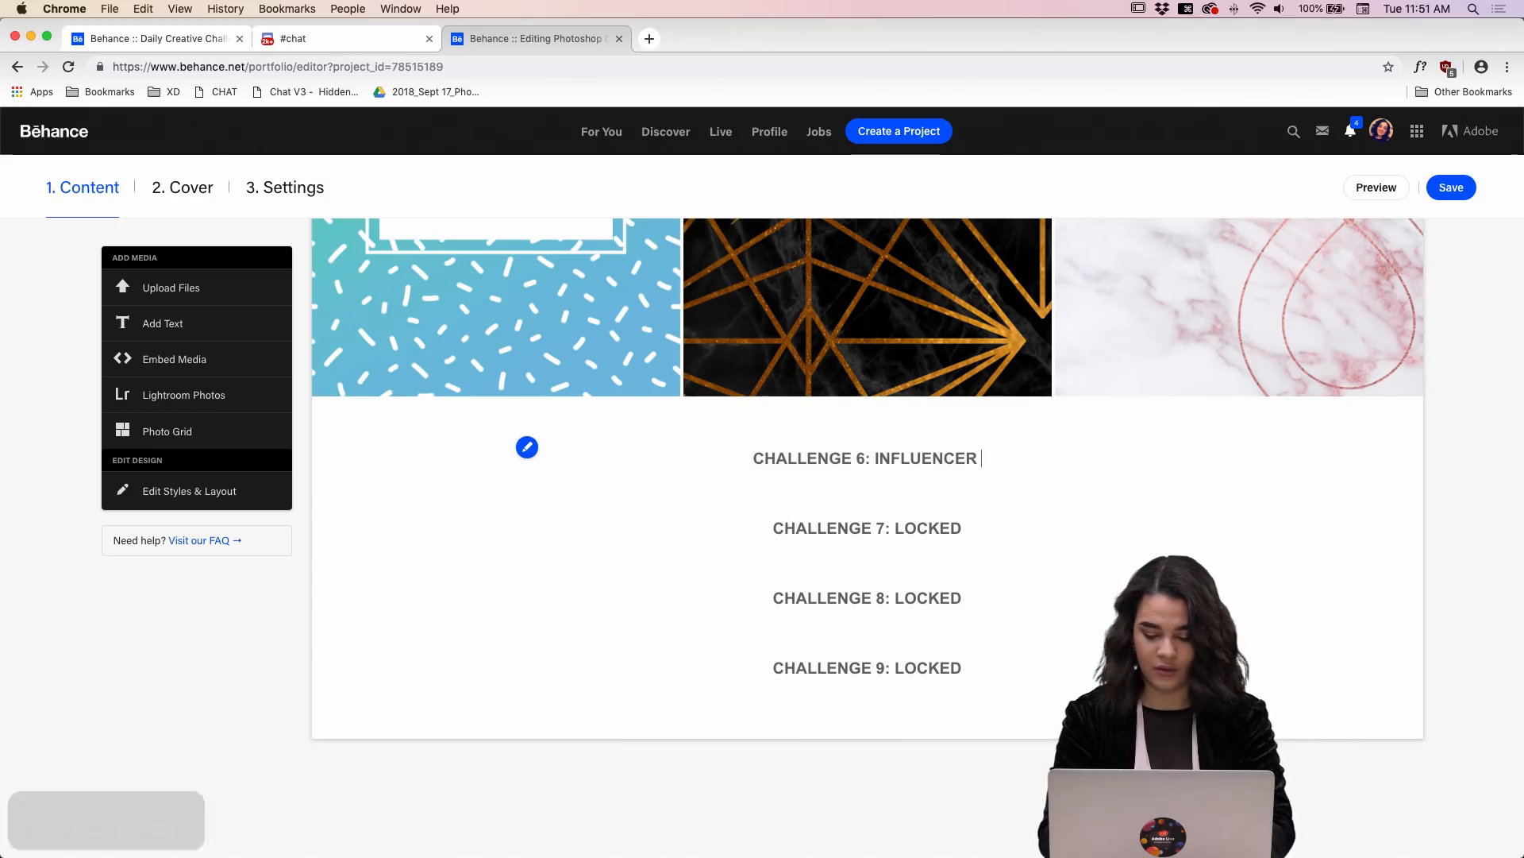
pyautogui.write('photos')
pyautogui.press('BackSpace')
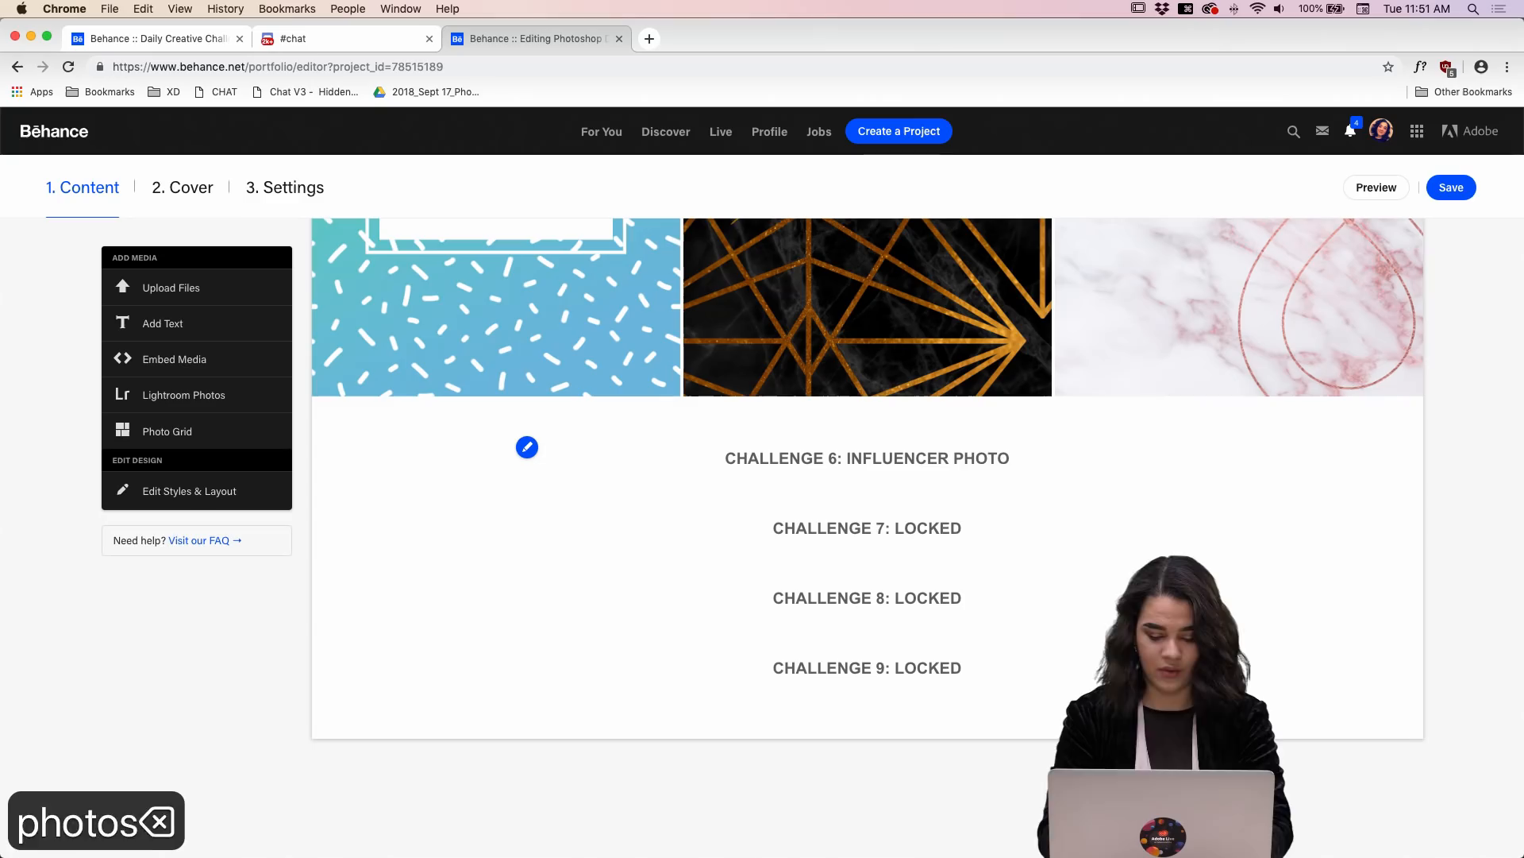
pyautogui.write('s')
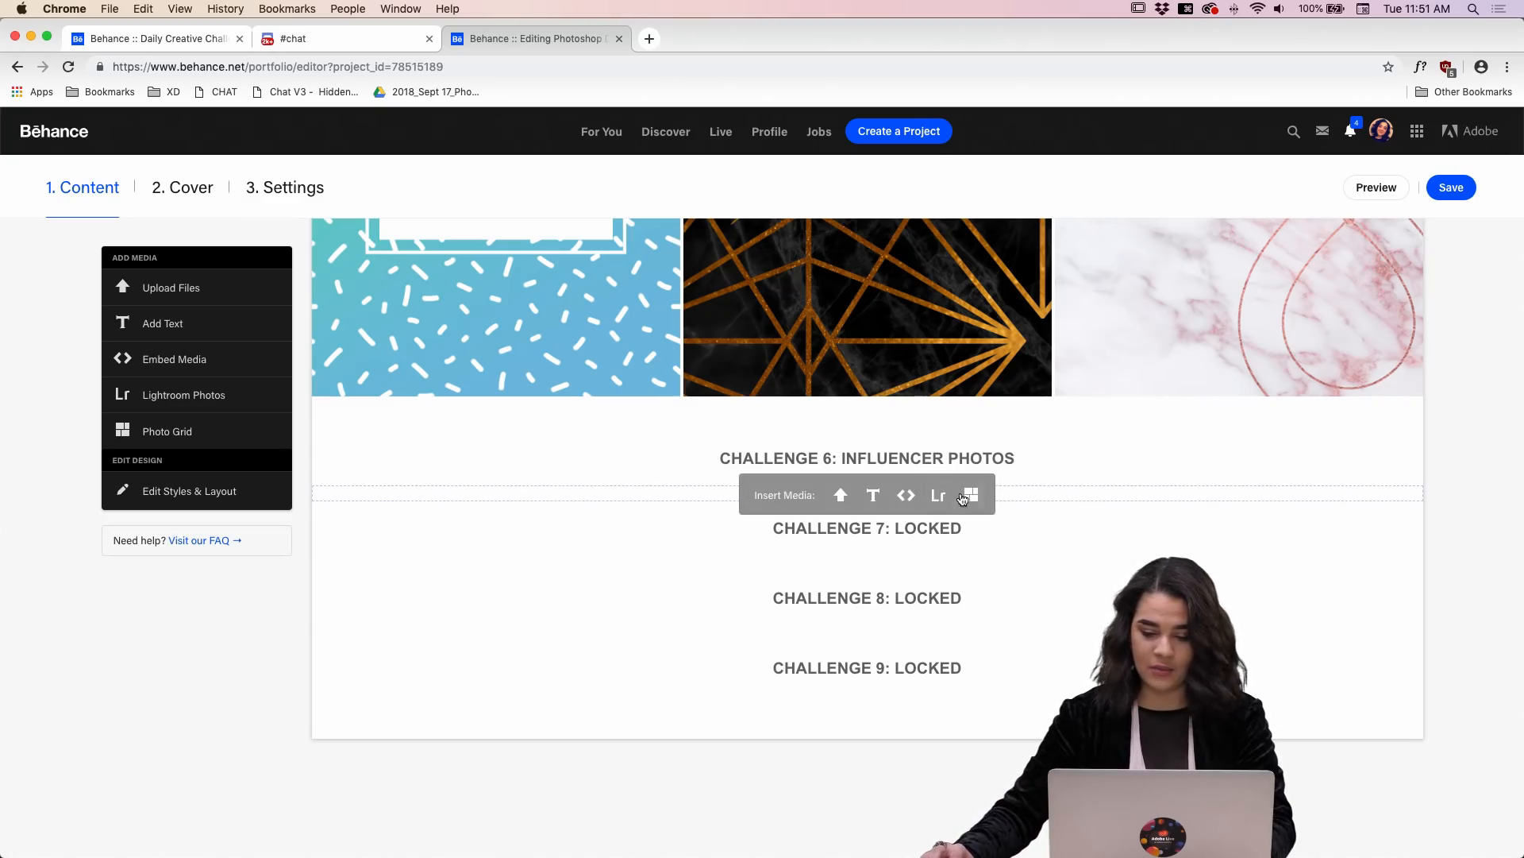
# Step: Insert a photo grid with the uploaded "Red_Blue Girl.jpg" between the Challenge 6 and Challenge 7 headings, and save the project
pyautogui.click(969, 494)
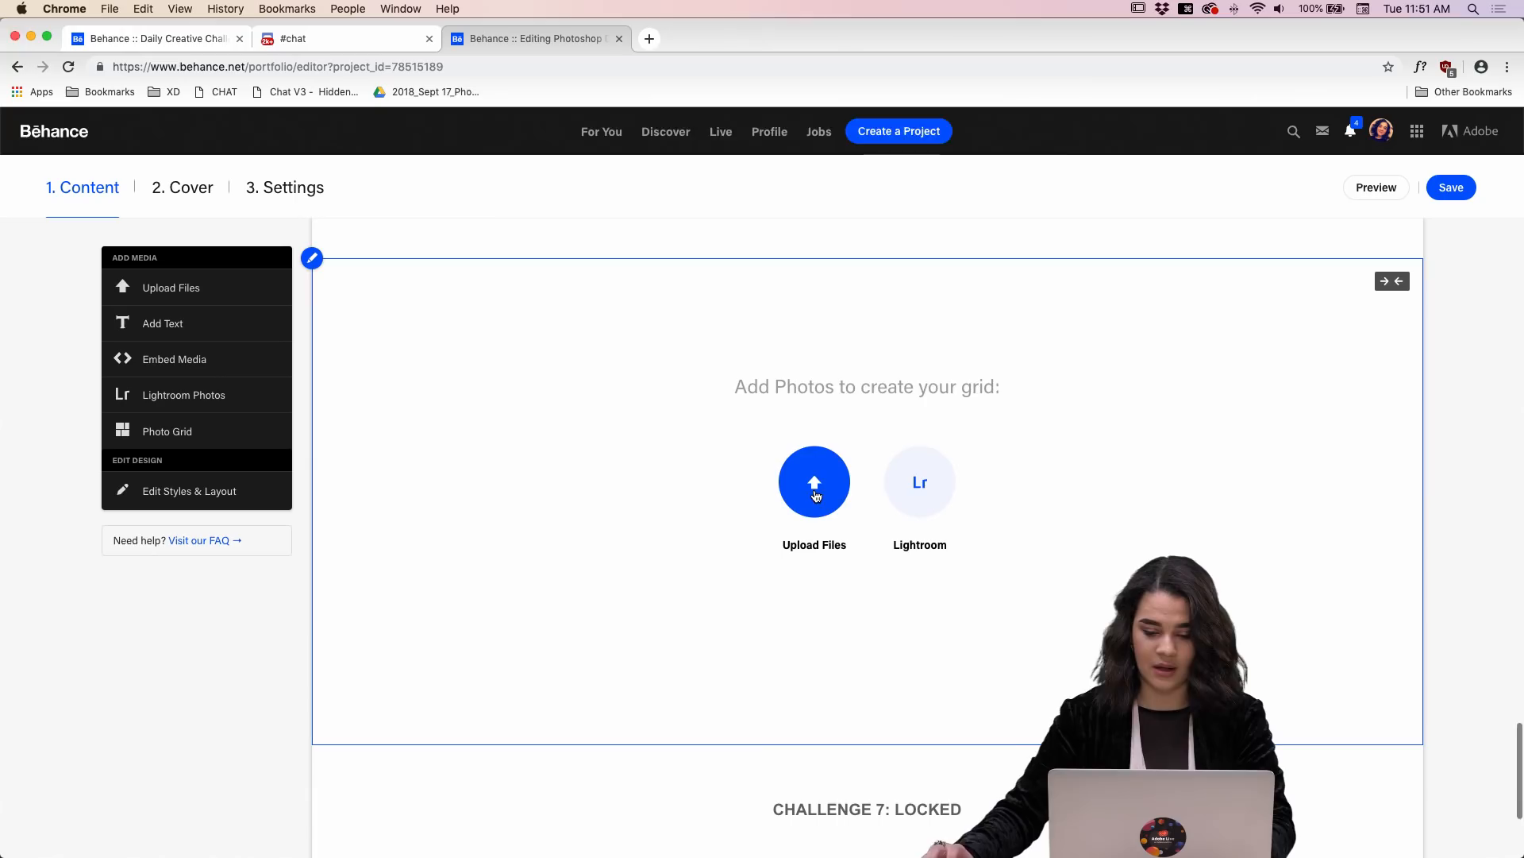
pyautogui.click(815, 491)
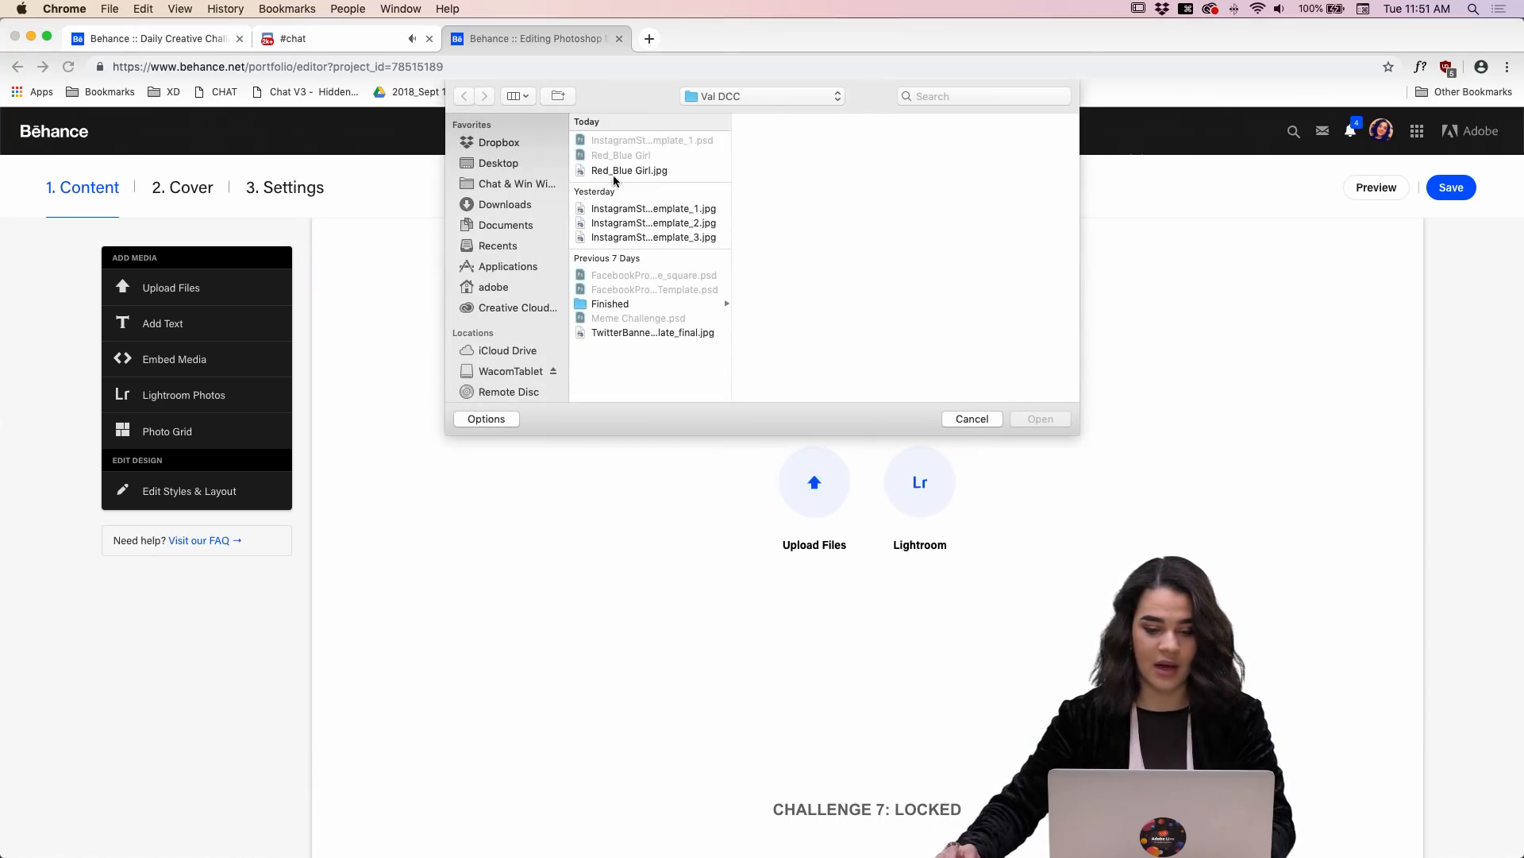
pyautogui.click(627, 170)
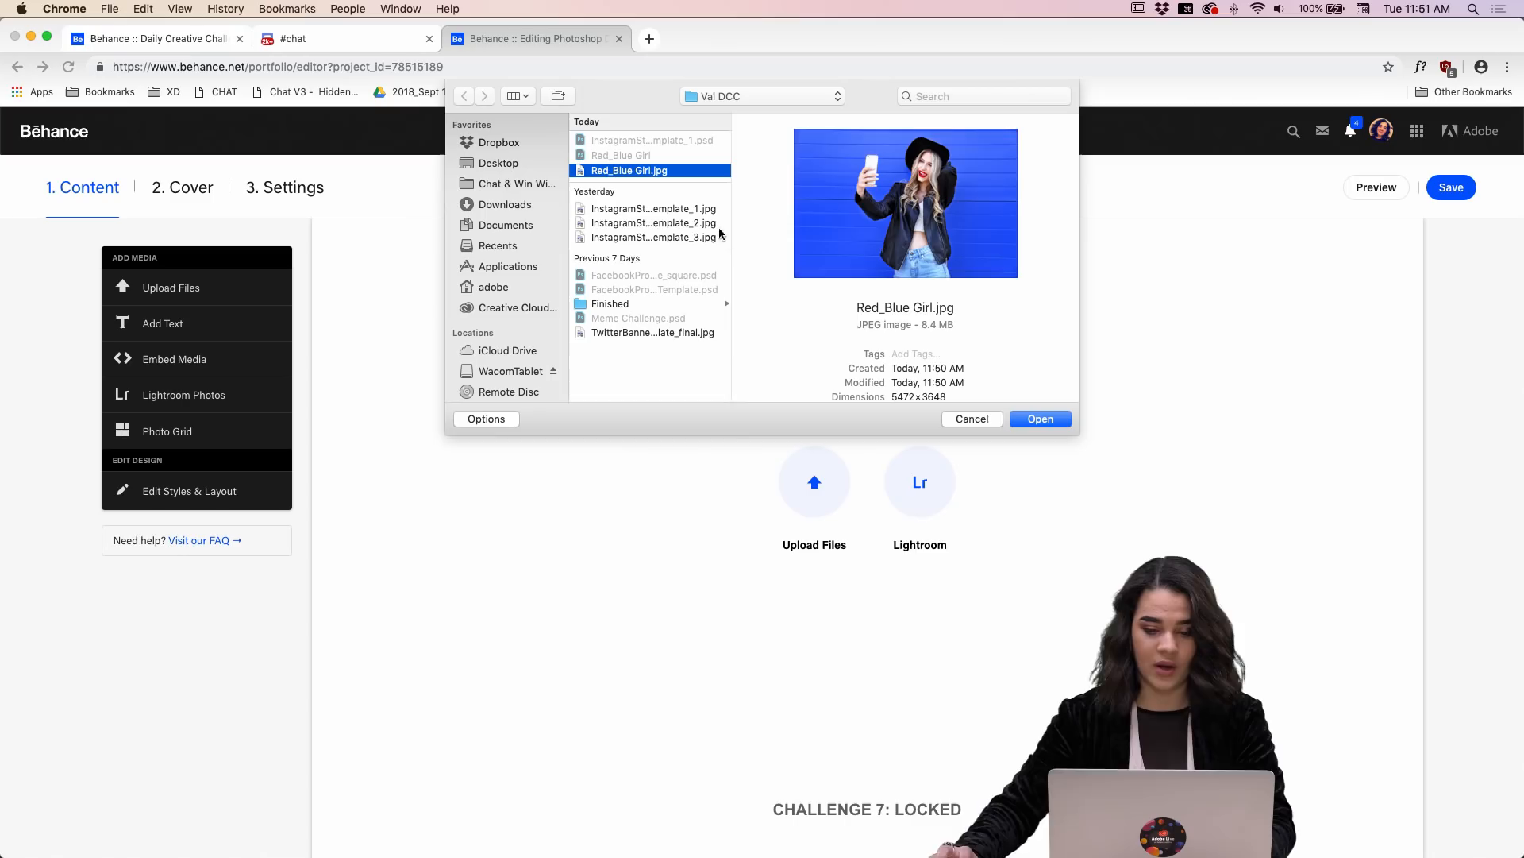
pyautogui.click(1041, 420)
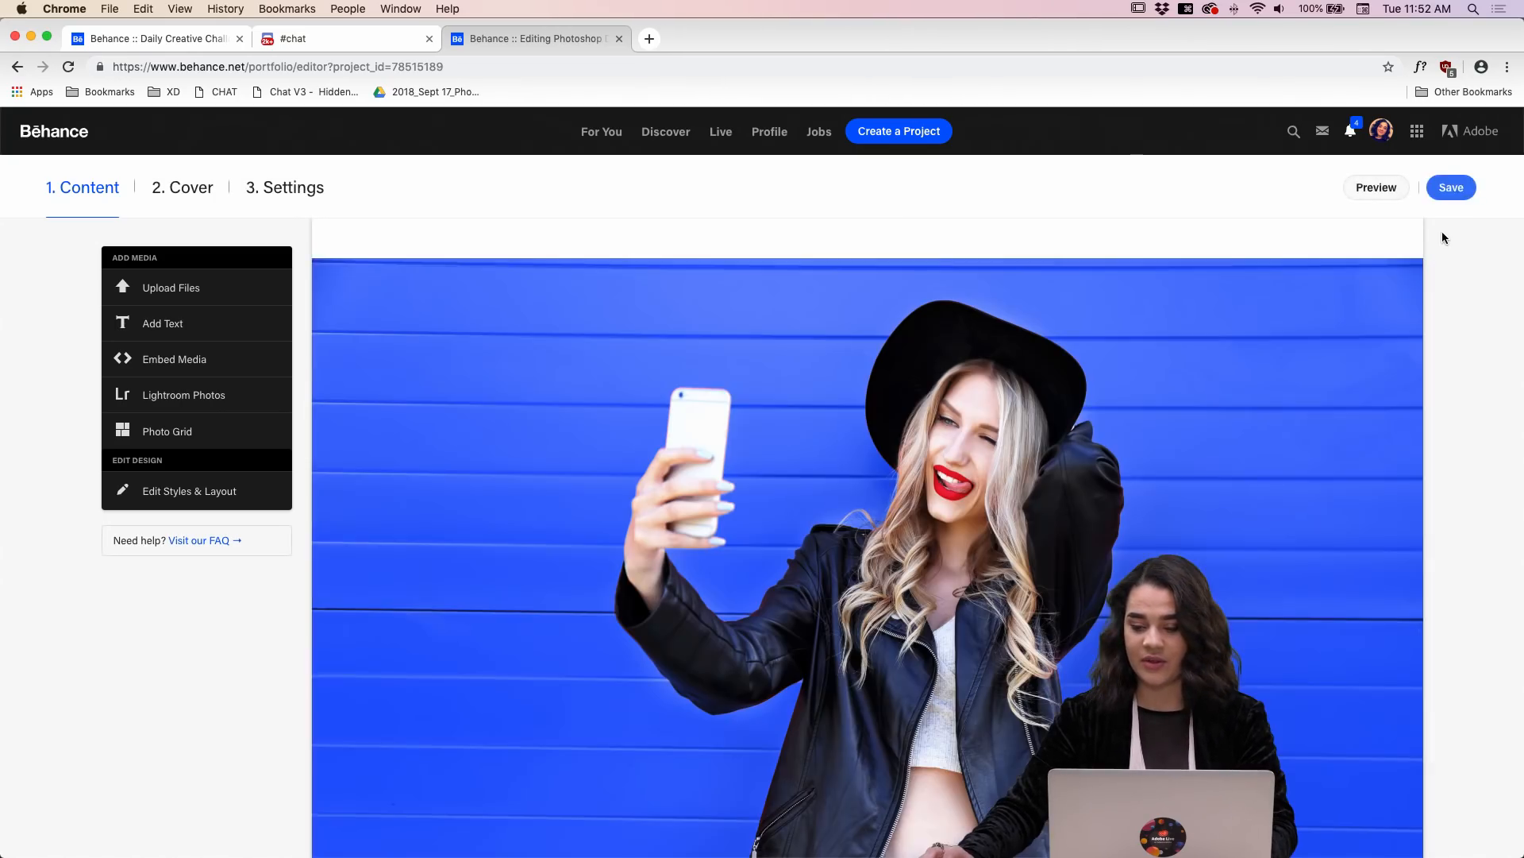
pyautogui.click(1450, 189)
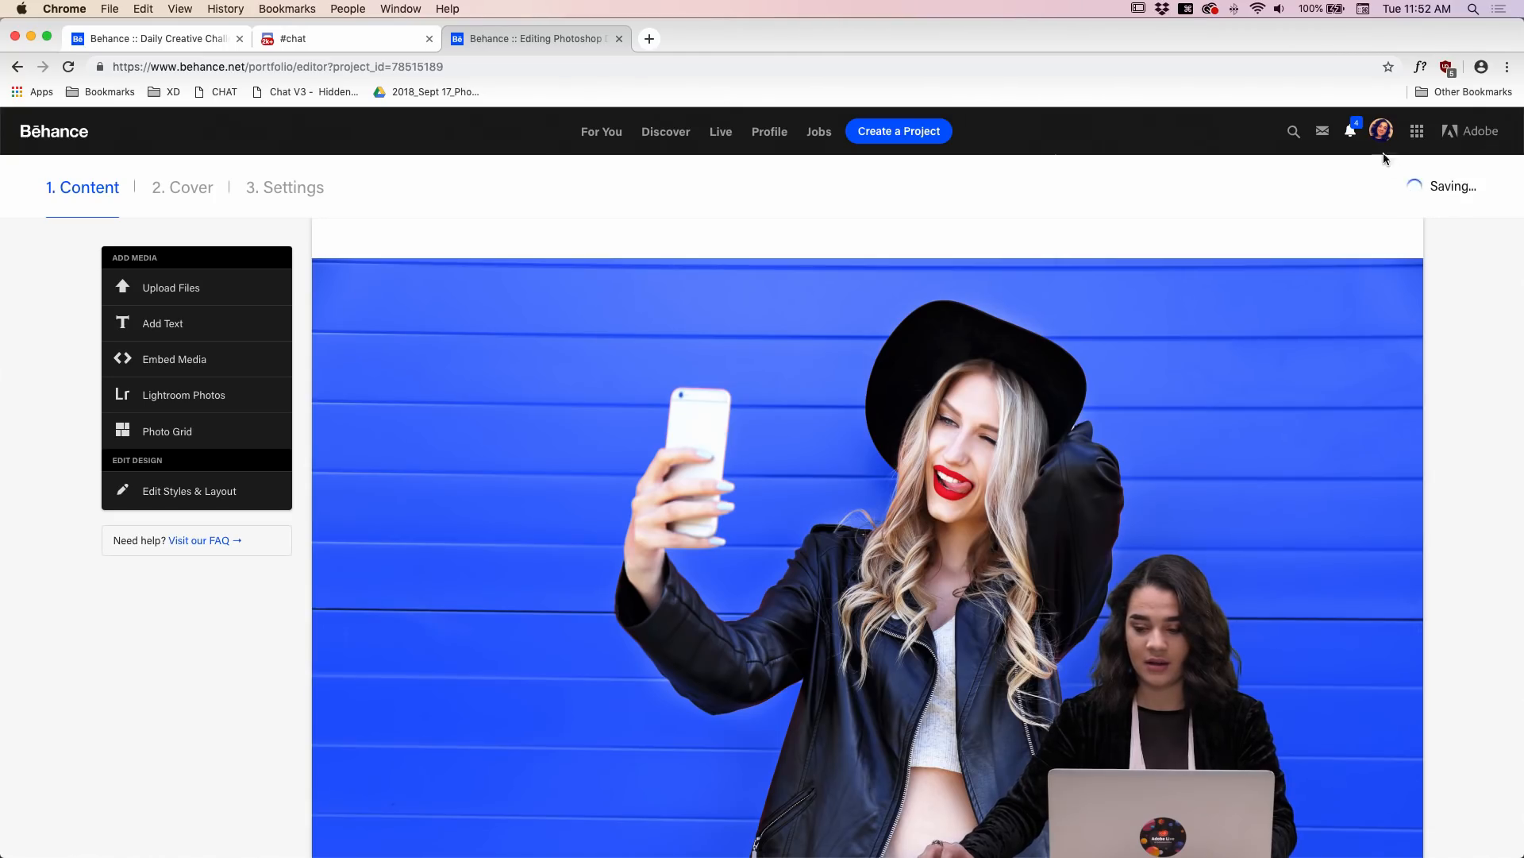
# Step: Open the published Photoshop DCC project from the profile and view its Challenge 6 section
pyautogui.click(1167, 275)
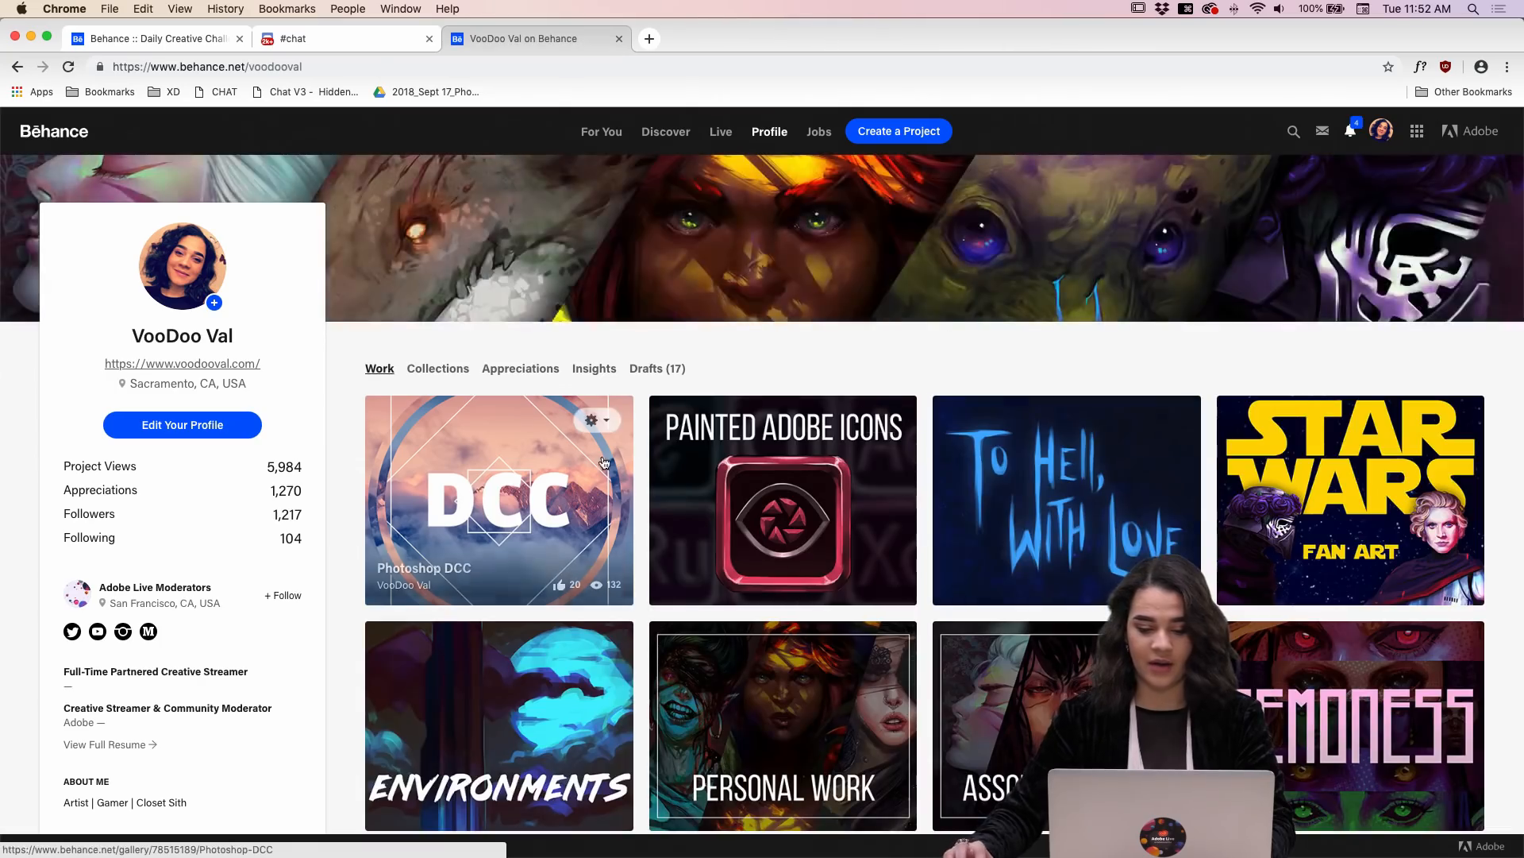
pyautogui.click(591, 453)
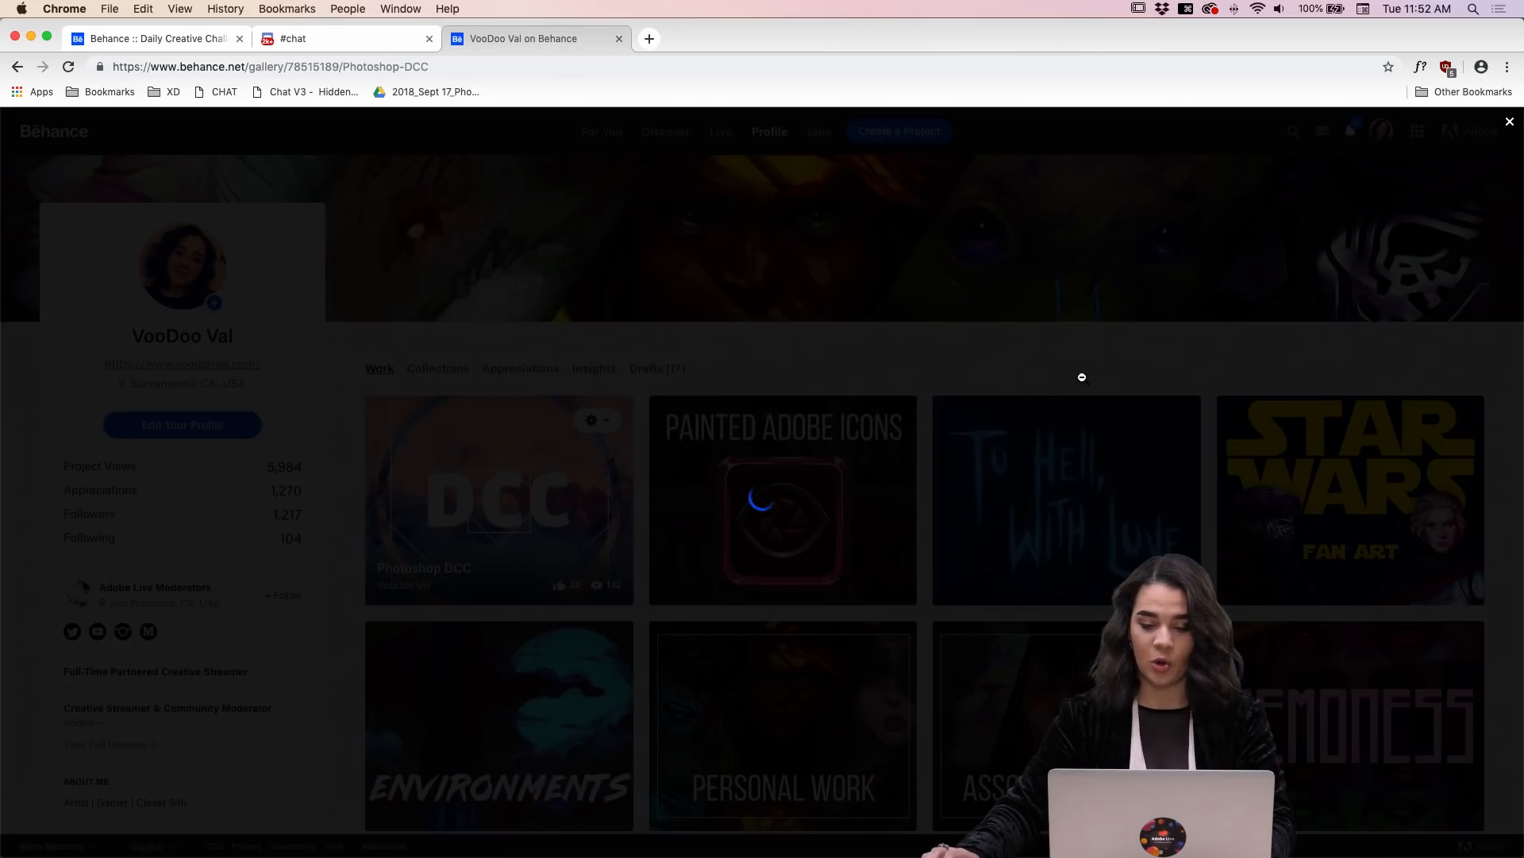
pyautogui.scroll(-15, 1082, 378)
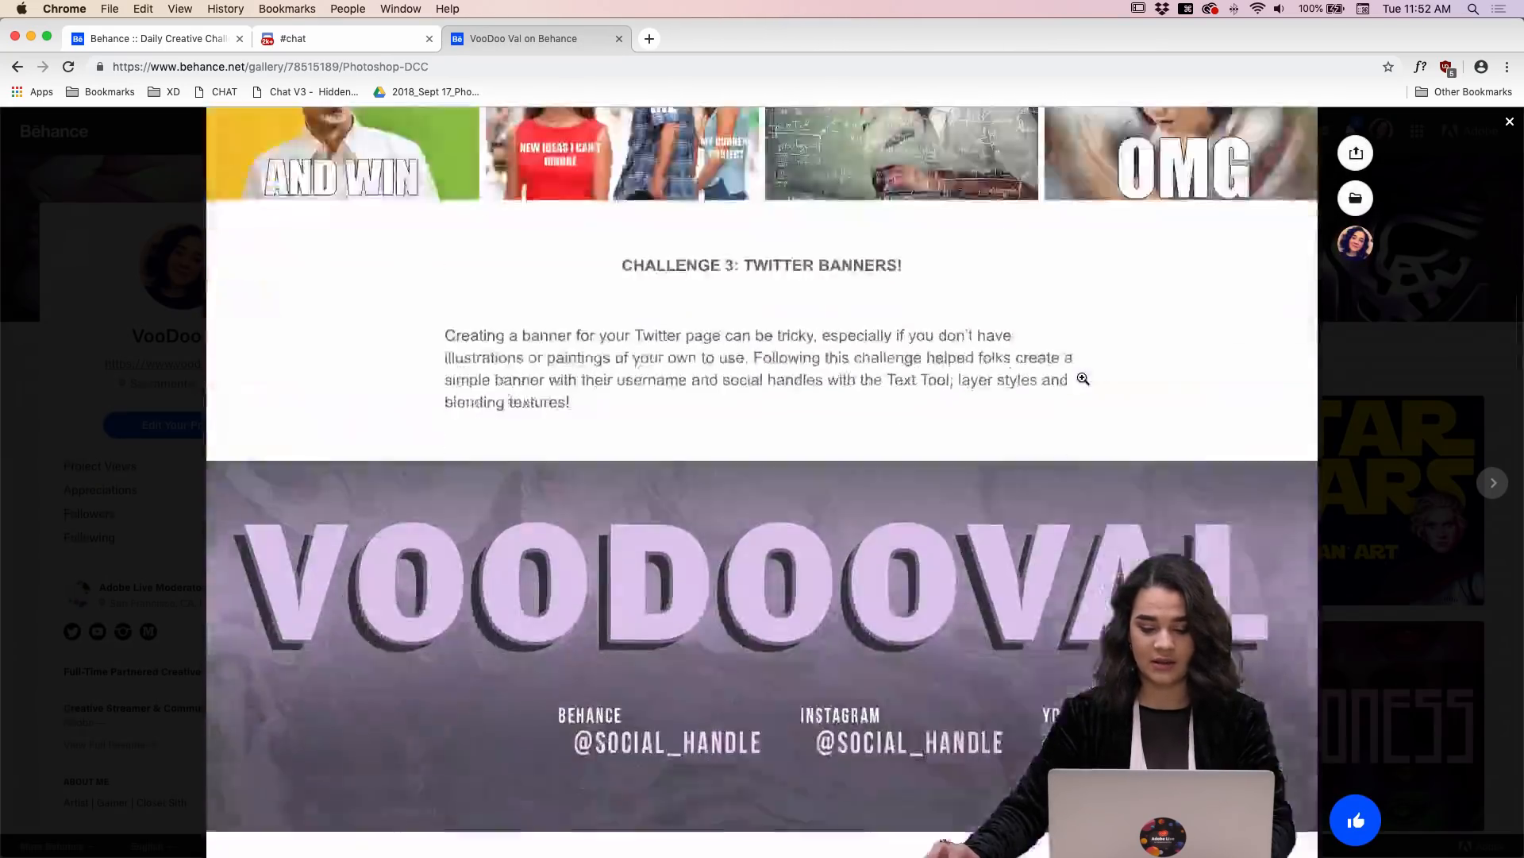
pyautogui.scroll(-15, 1083, 379)
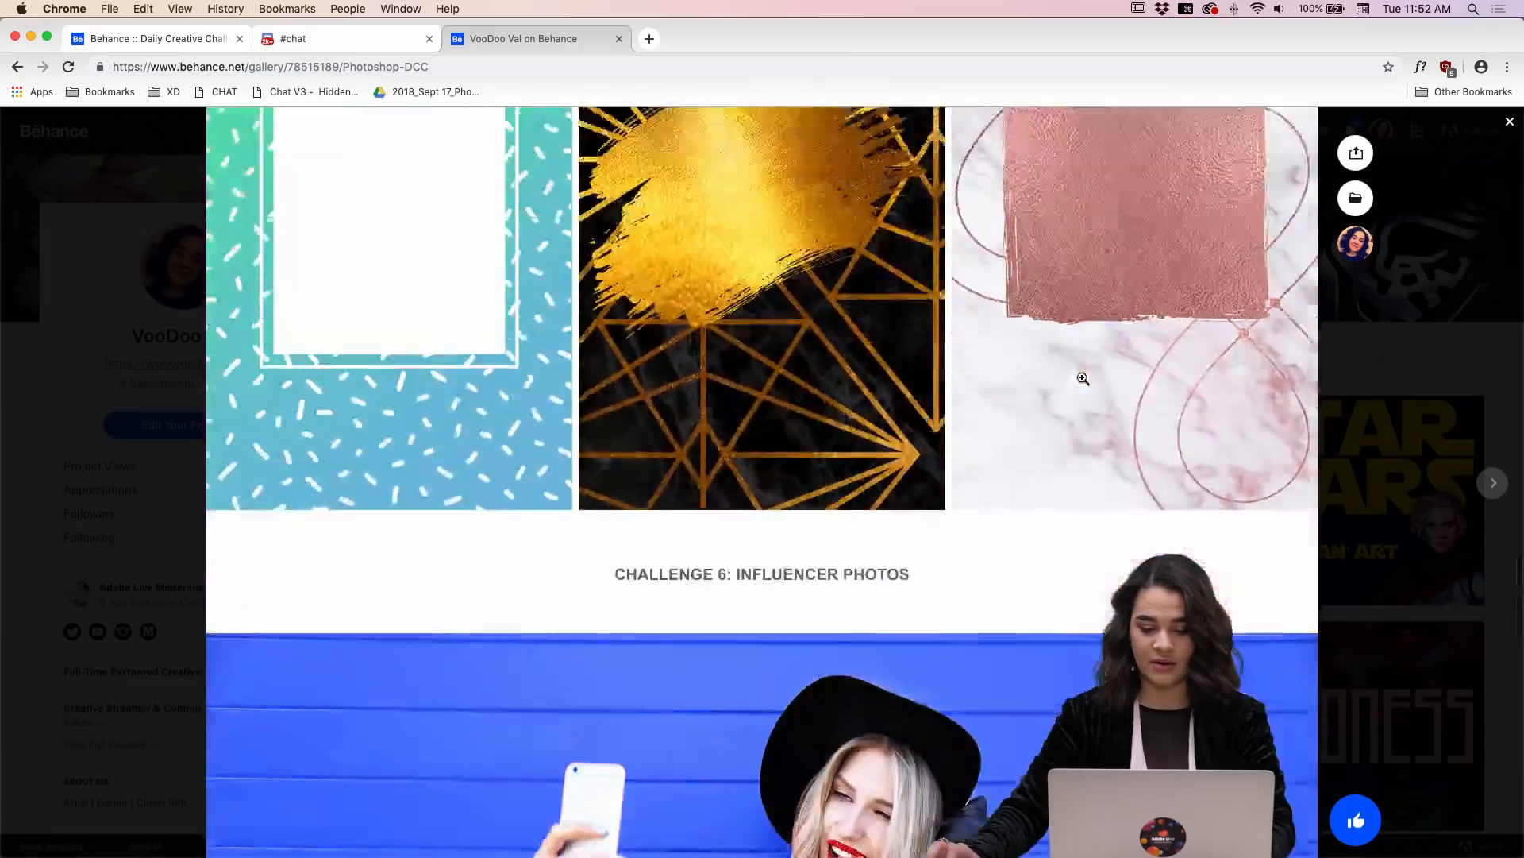
pyautogui.scroll(-5, 1083, 379)
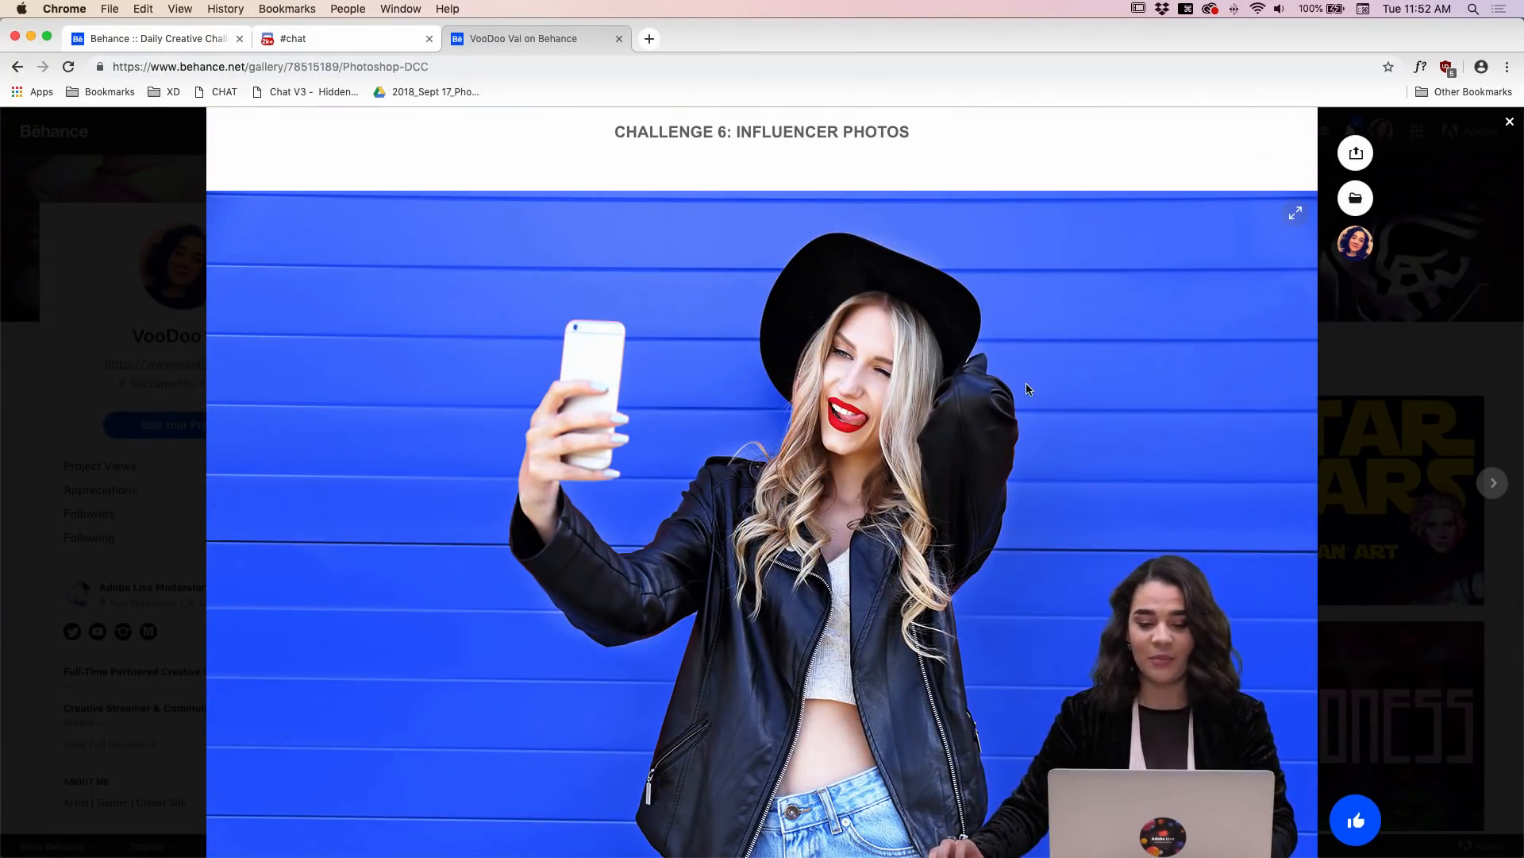
# Step: Open the design-feedback channel of the Adobe Photoshop server on Discord and look through the community's challenge submissions
pyautogui.click(306, 43)
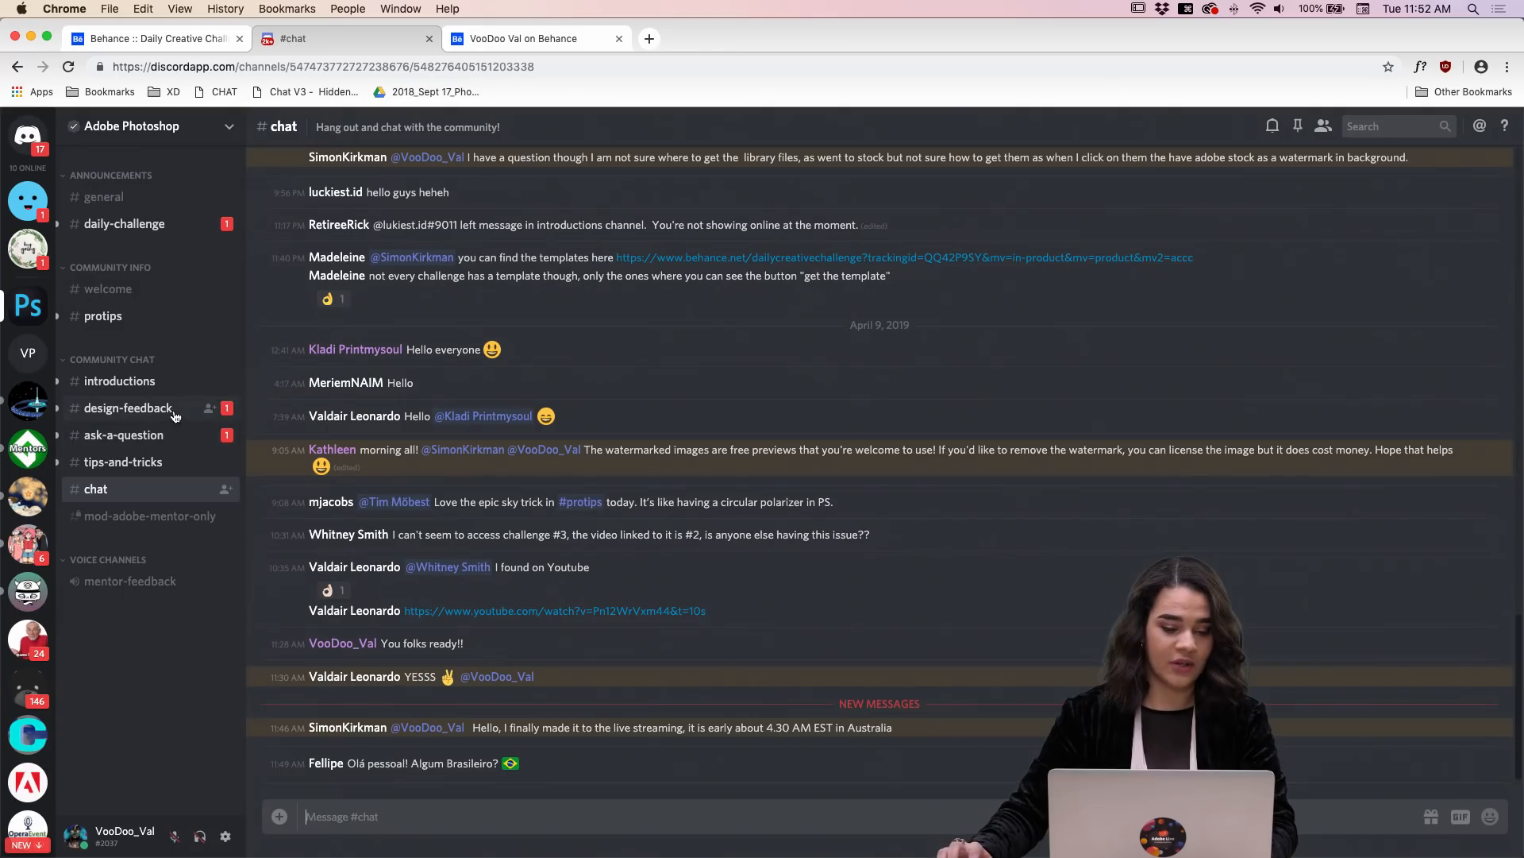
pyautogui.click(127, 408)
pyautogui.scroll(-5, 684, 642)
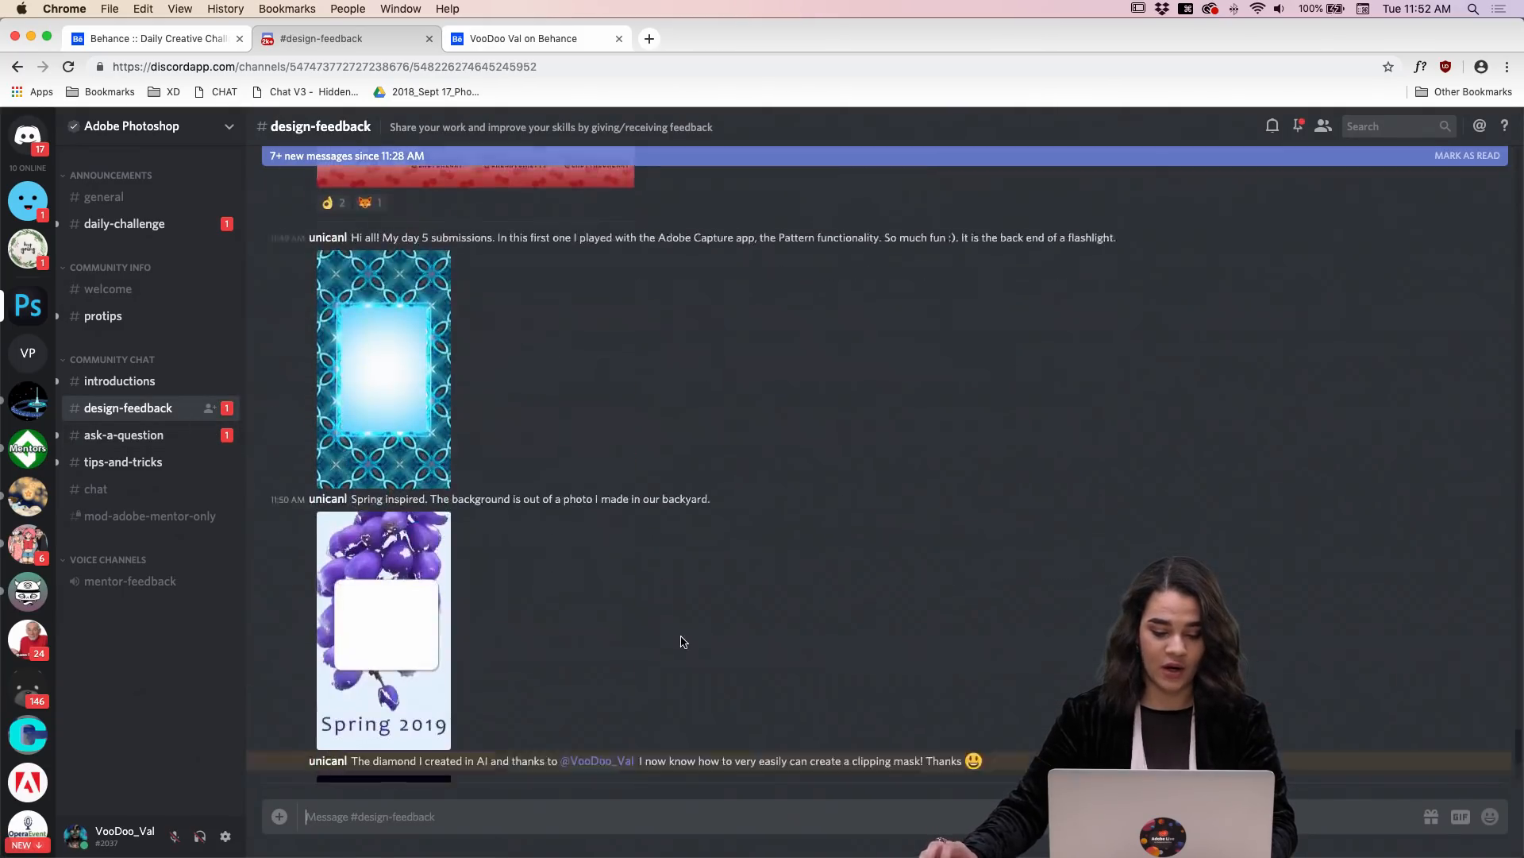
pyautogui.scroll(-3, 685, 641)
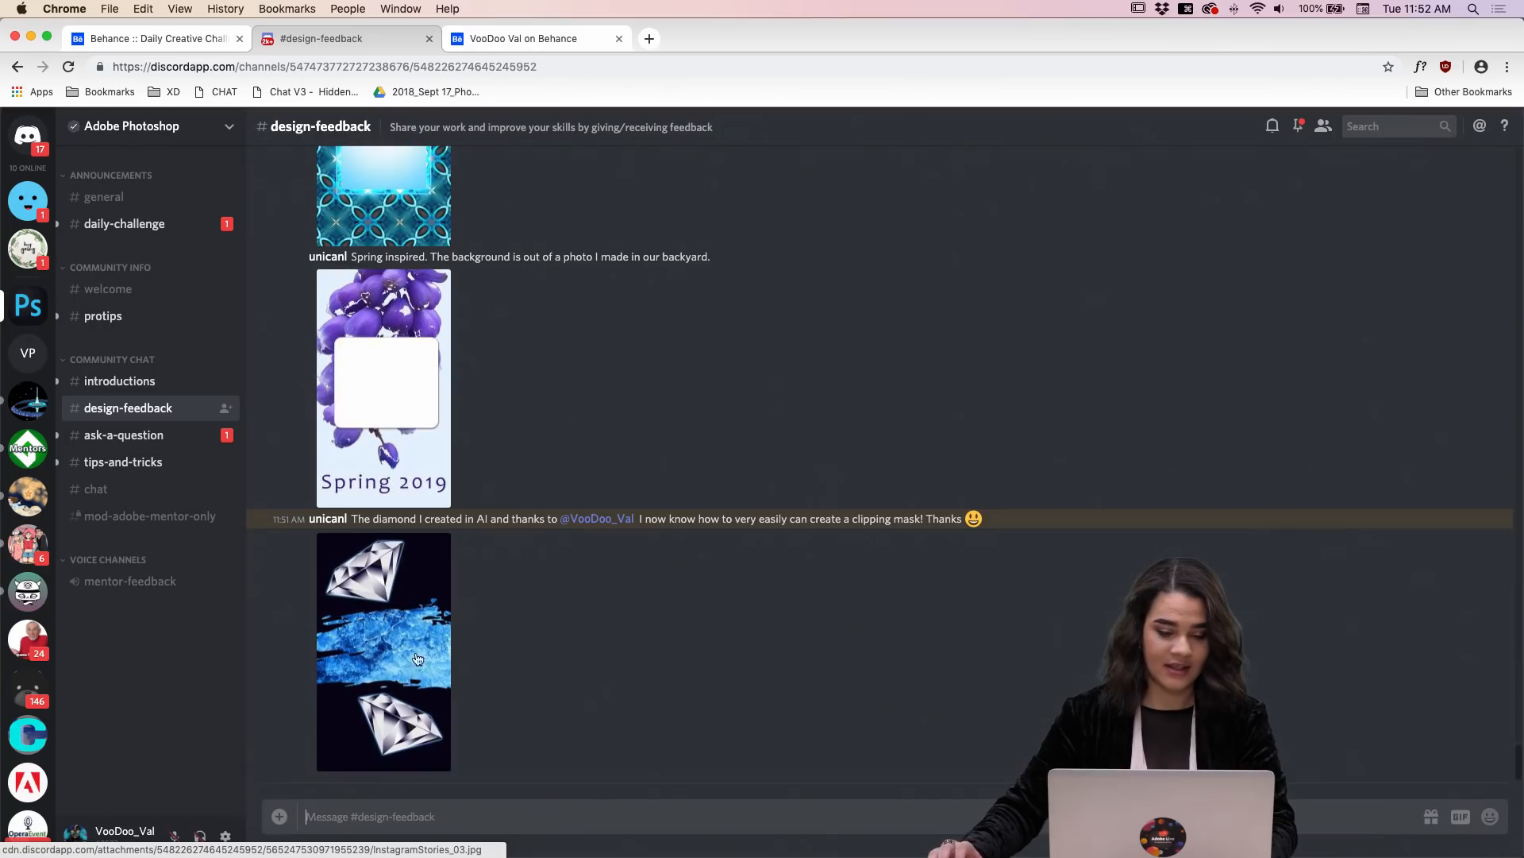
pyautogui.scroll(10, 417, 659)
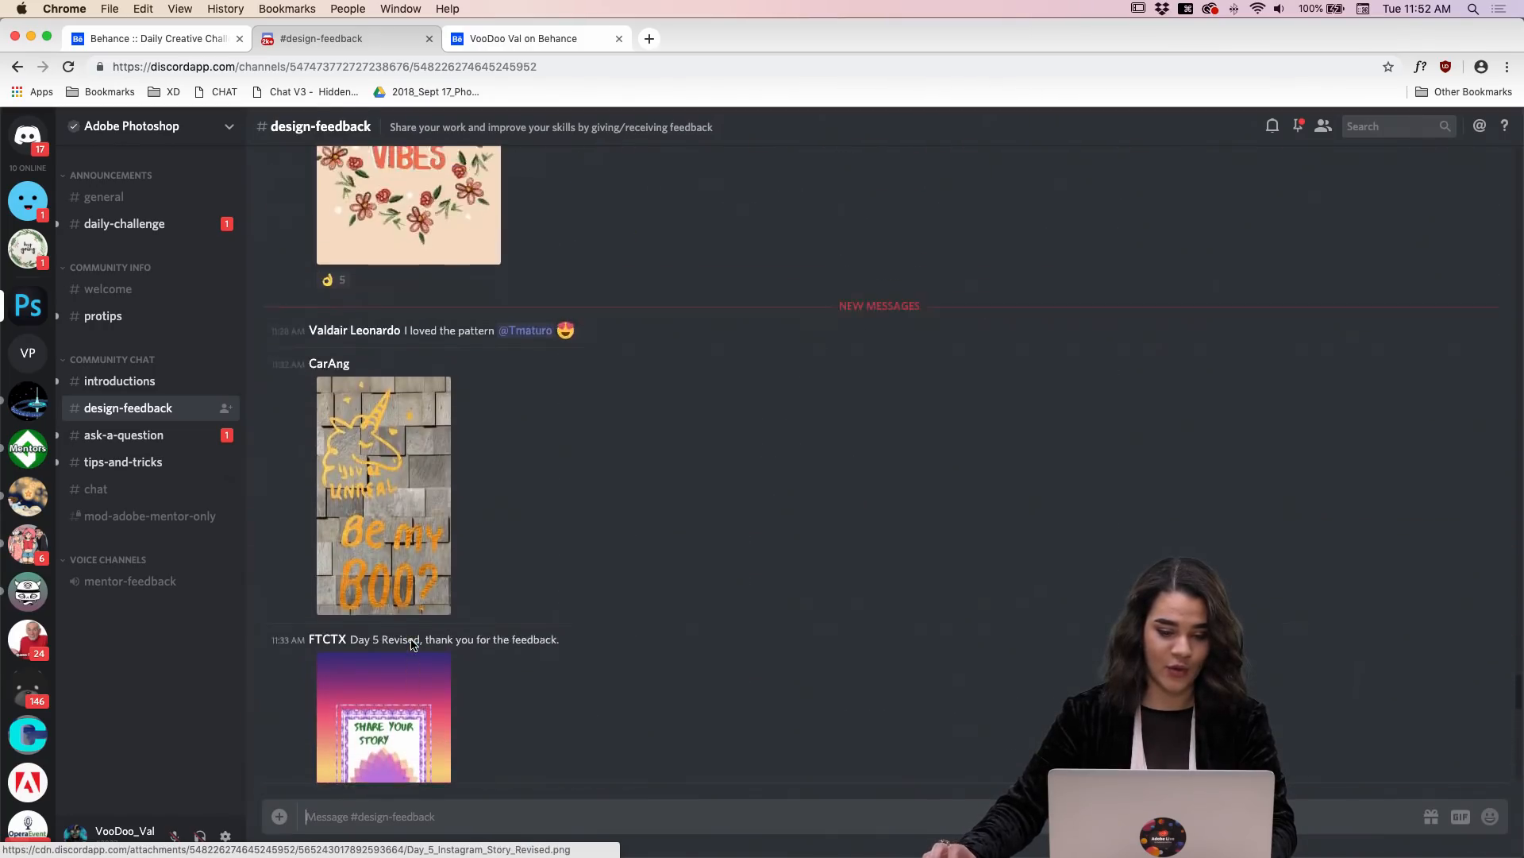
pyautogui.scroll(8, 412, 644)
pyautogui.scroll(-4, 411, 643)
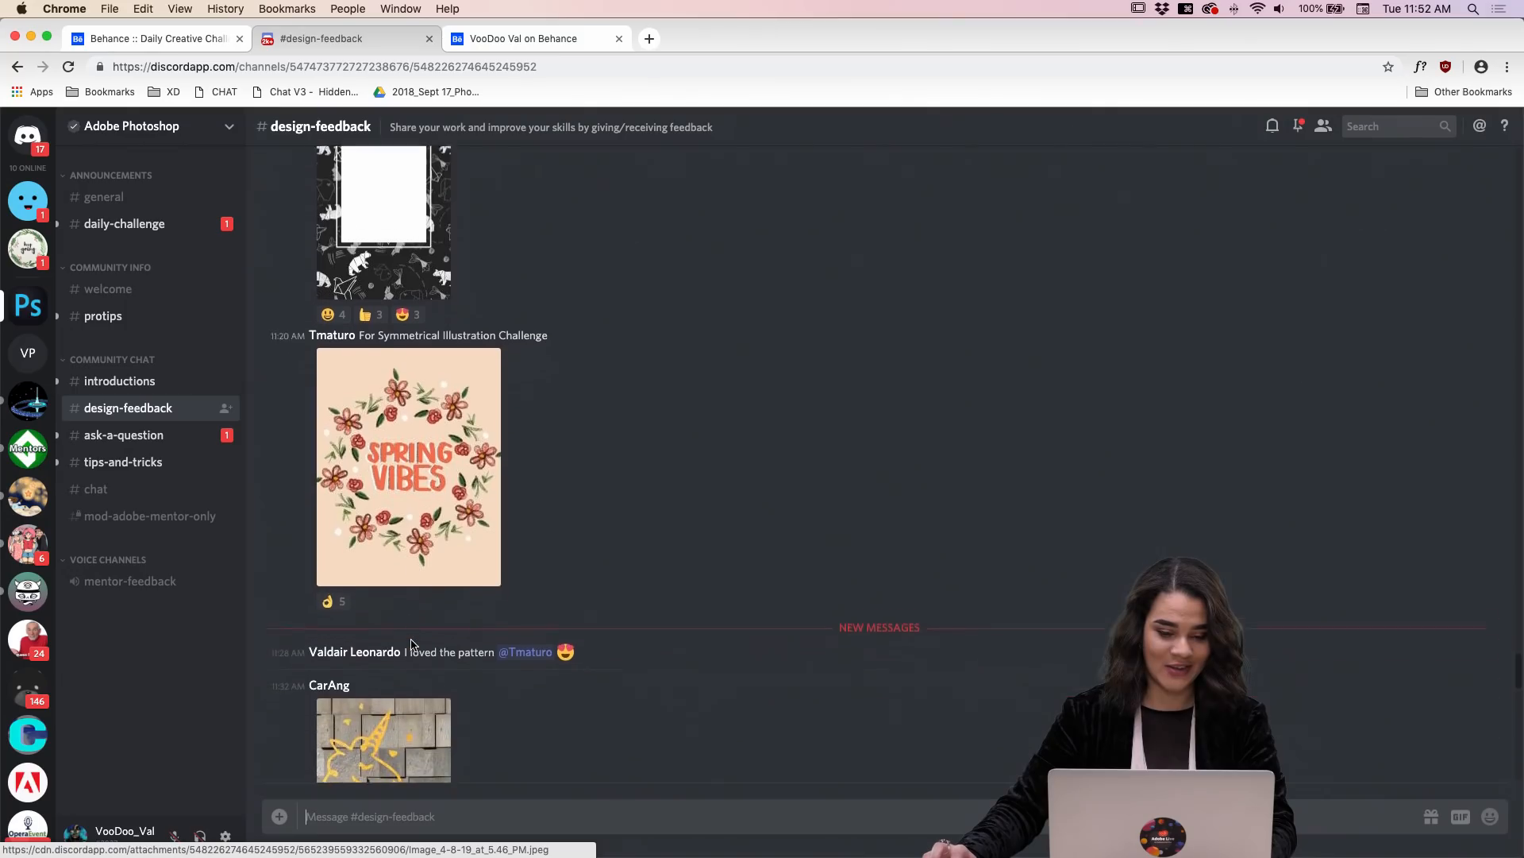
# Step: Go to the newest messages in the design-feedback channel and send the reply "HIII"
pyautogui.scroll(-15, 411, 643)
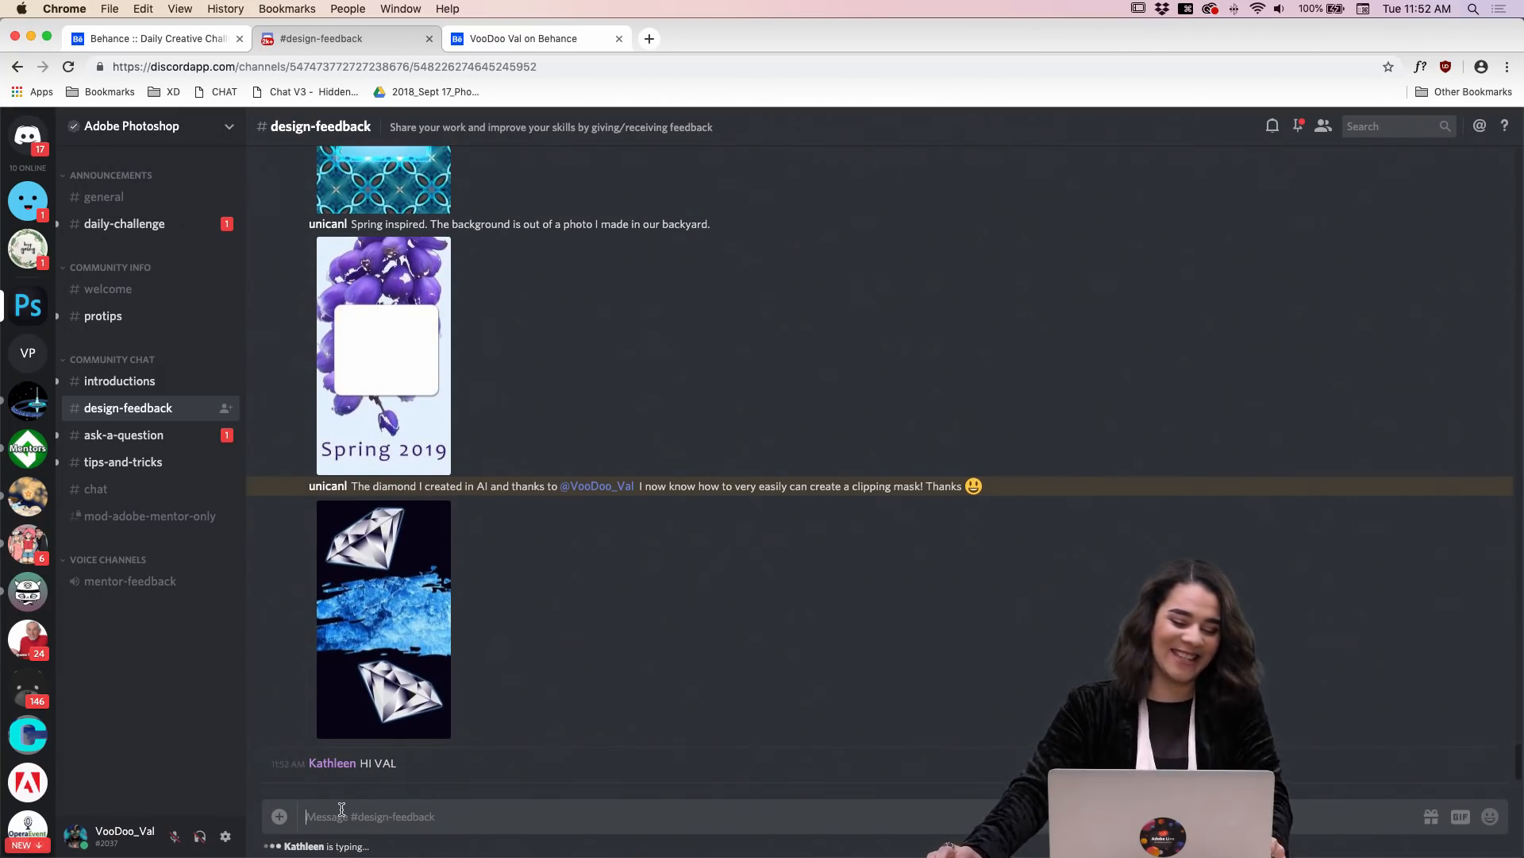
pyautogui.write('HIII')
pyautogui.press('Return')
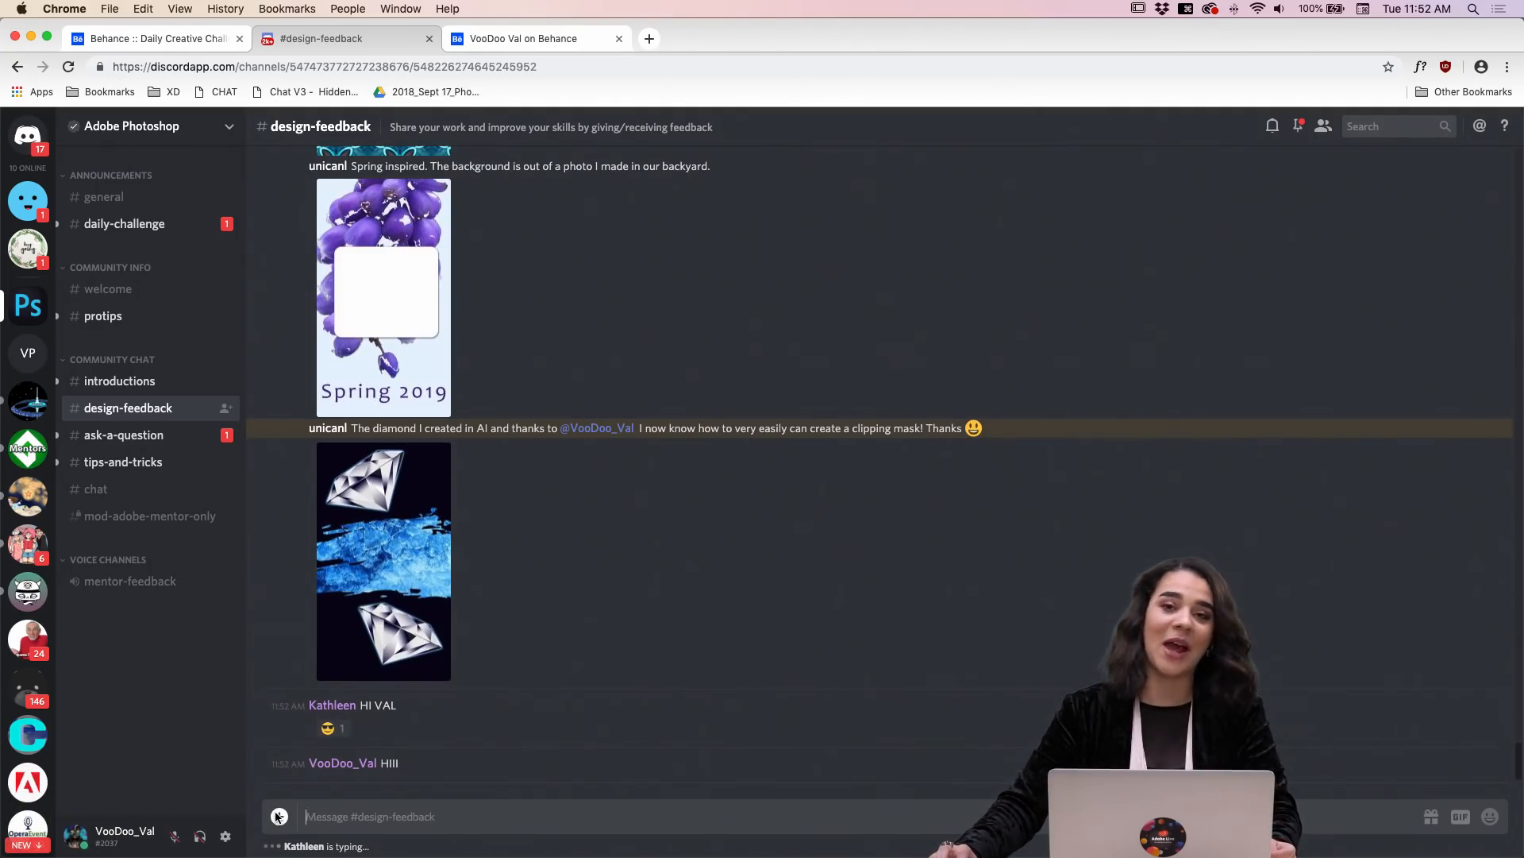
# Step: Attach the image "Red_Blue Girl.jpg" from the Val DCC folder to a new message in the design-feedback channel
pyautogui.click(279, 816)
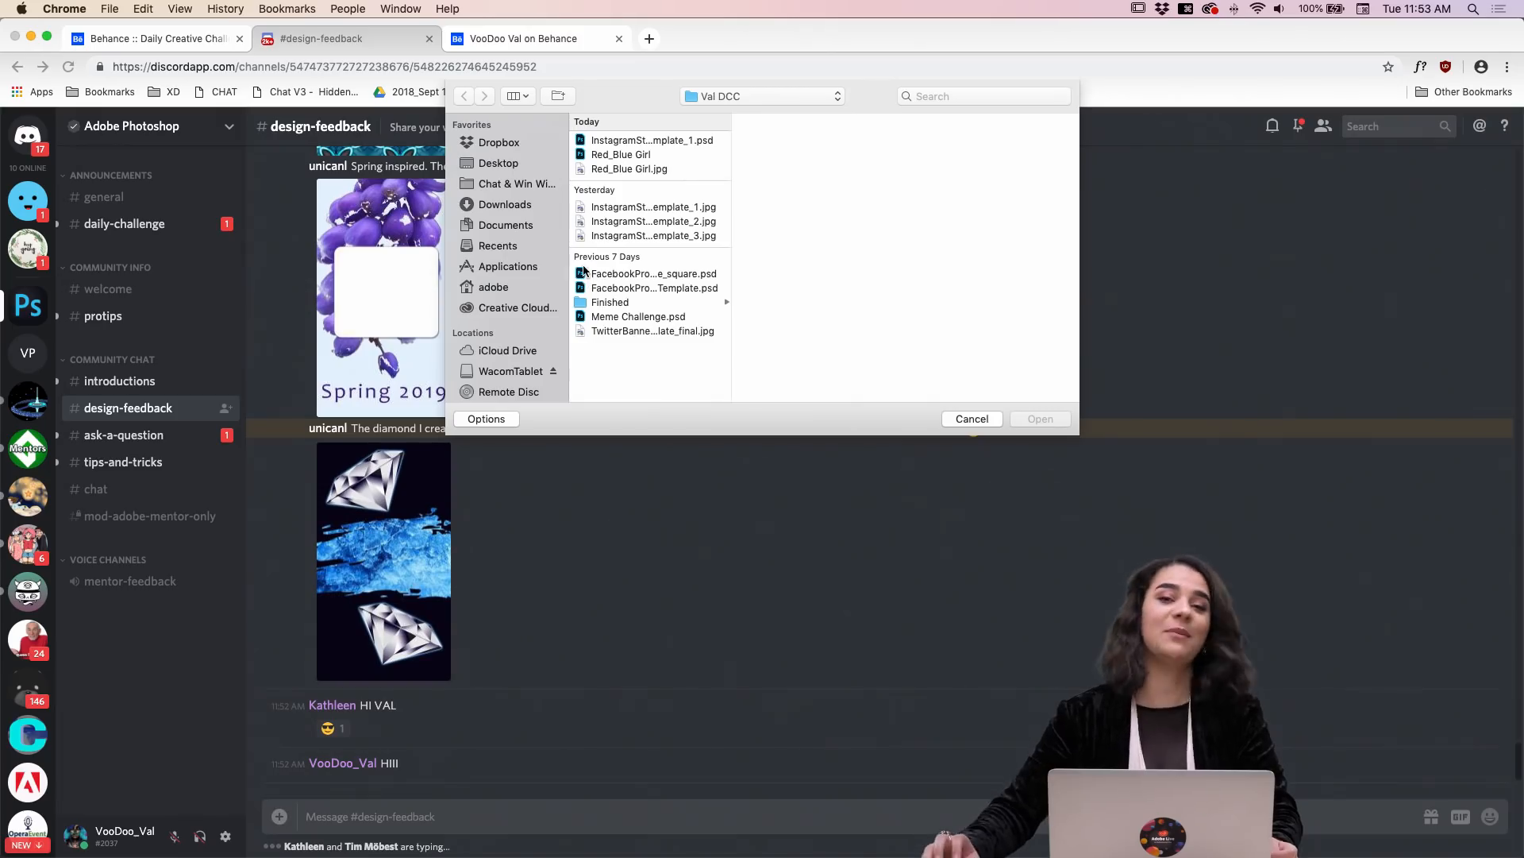
pyautogui.click(637, 169)
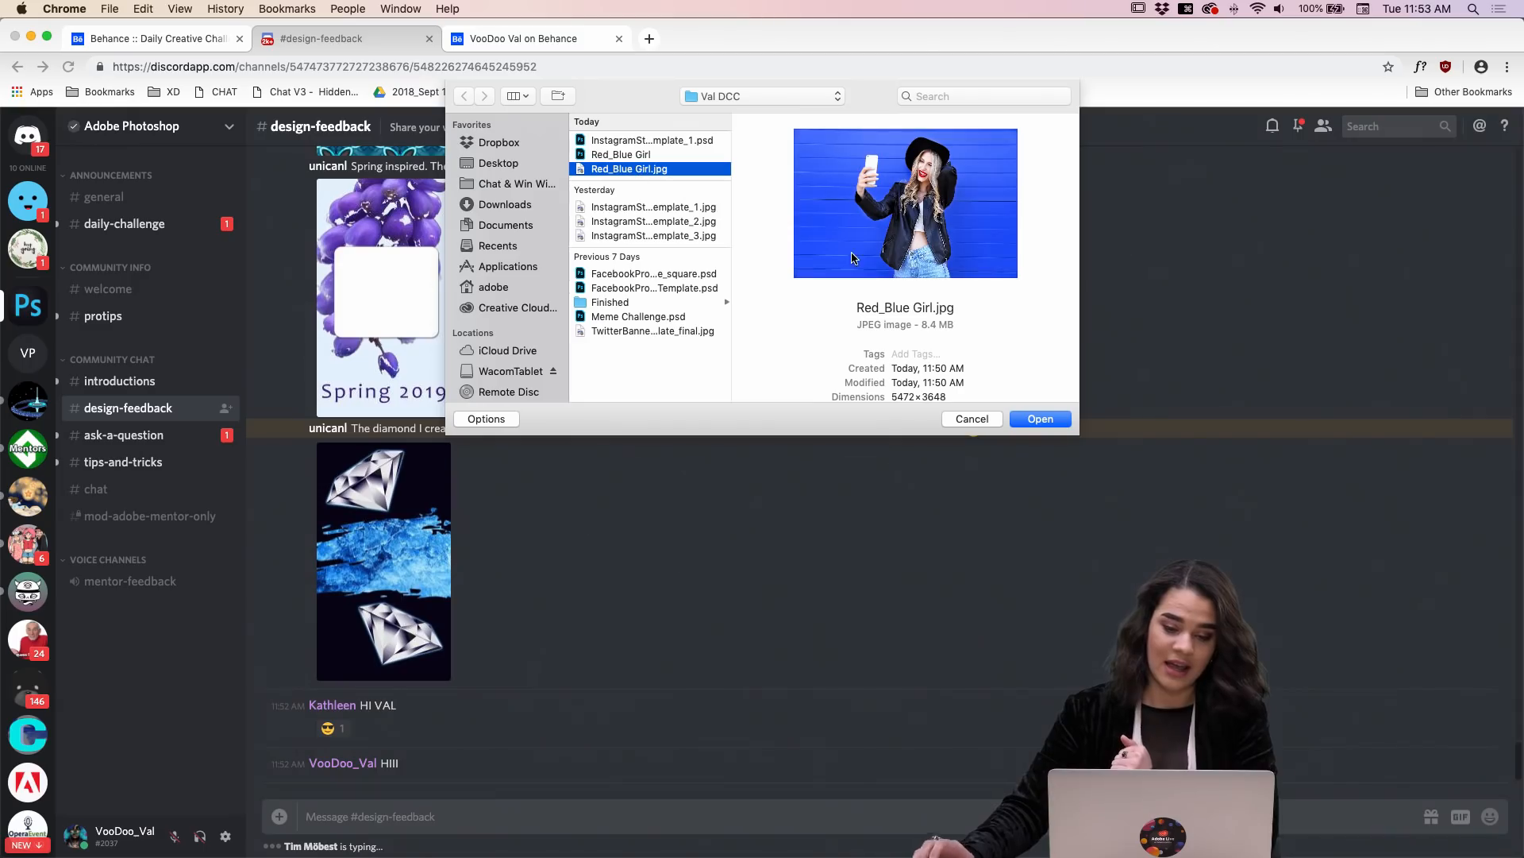
pyautogui.click(1067, 421)
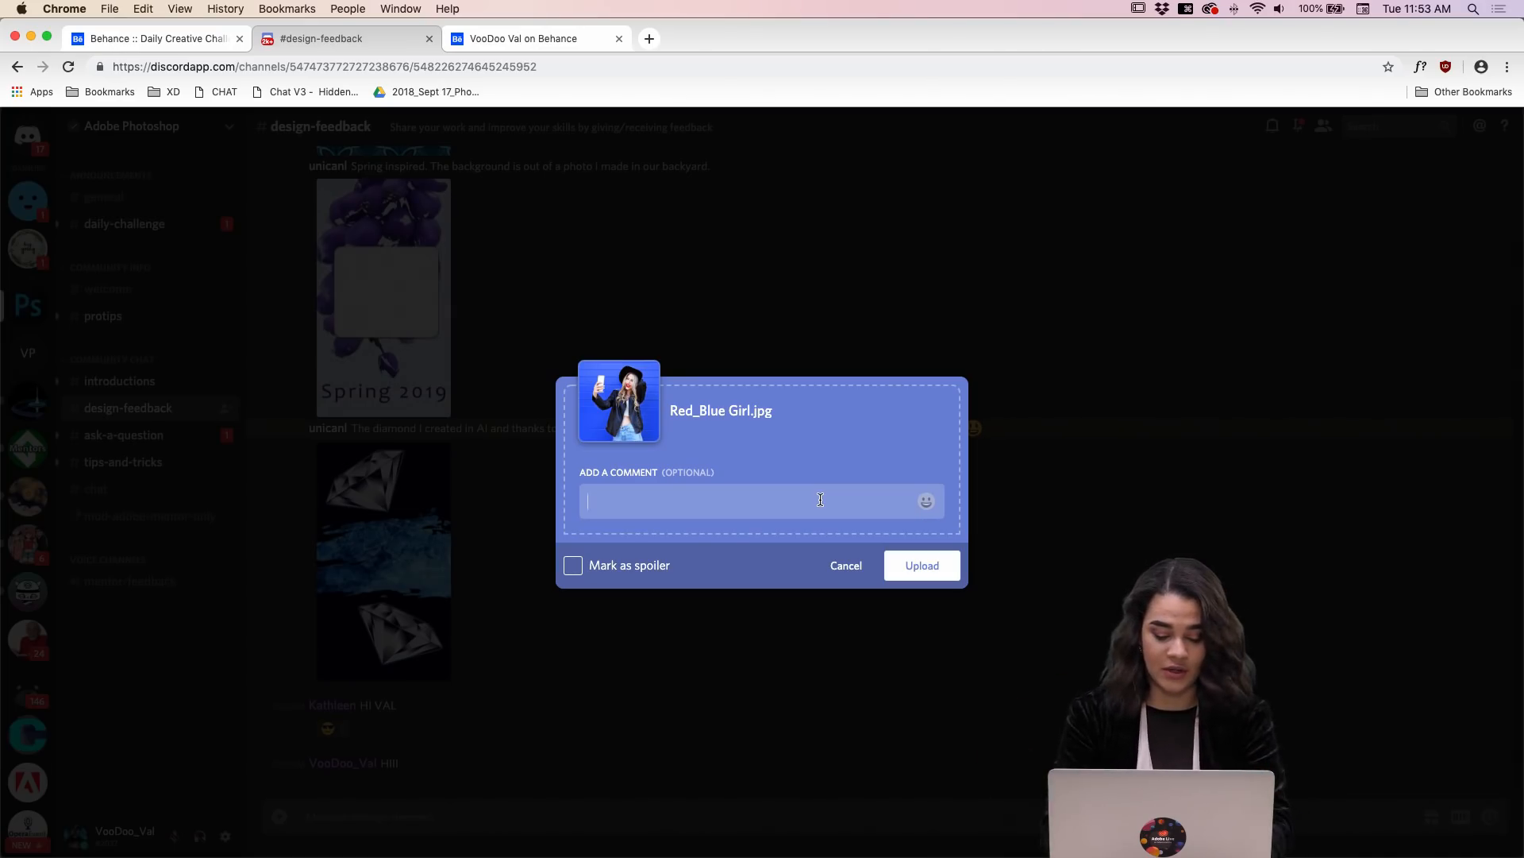
# Step: Add the comment "Here is my entry for today's challenge!" to the attached image and upload it to the channel
pyautogui.write('HERE')
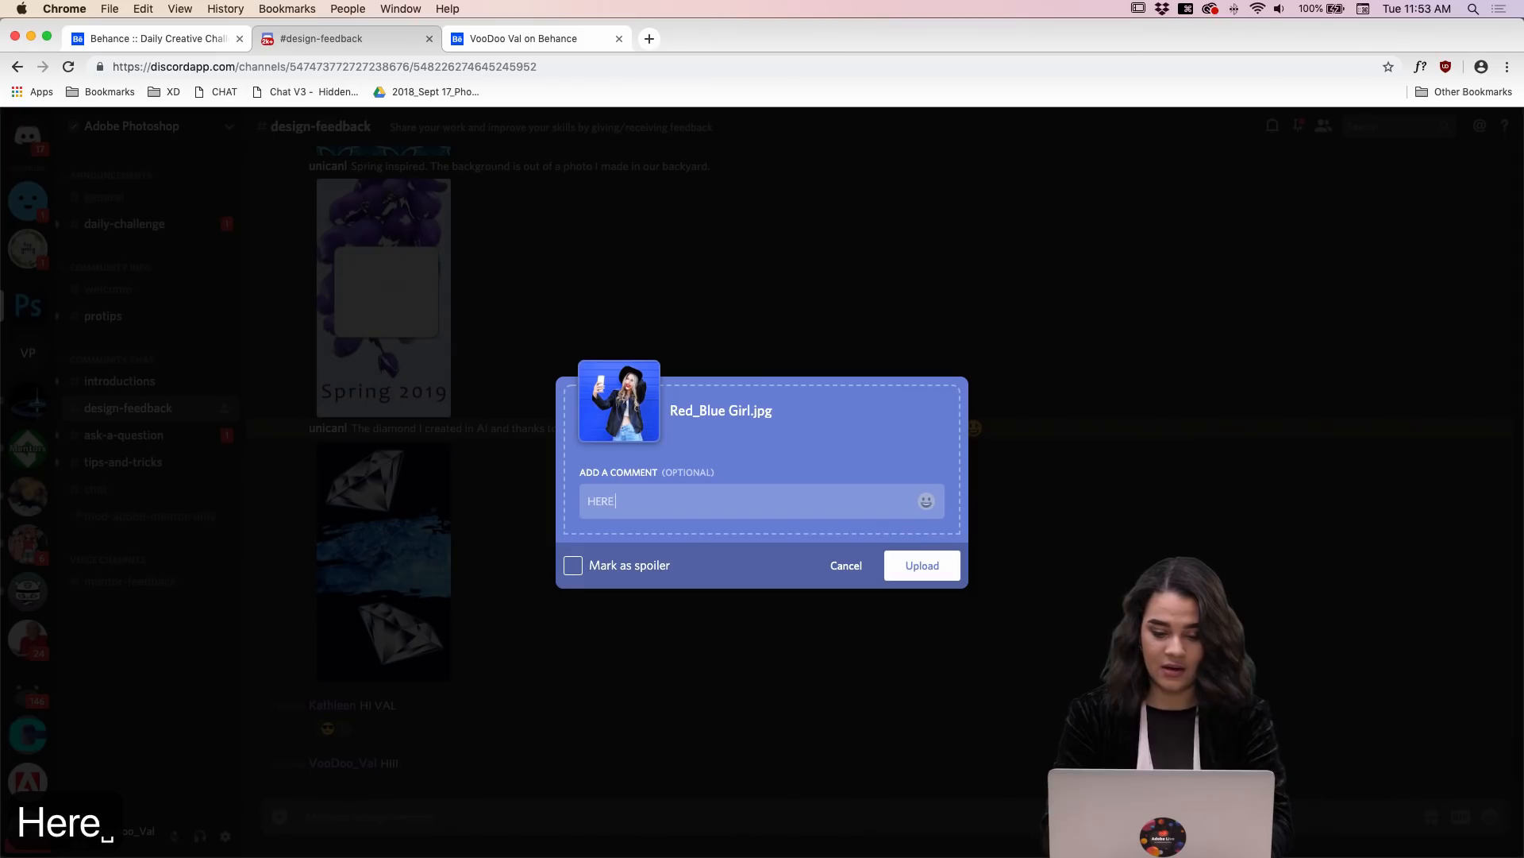
pyautogui.press('BackSpace')
pyautogui.press('BackSpace')
pyautogui.press('BackSpace')
pyautogui.press('BackSpace')
pyautogui.write('ere is my')
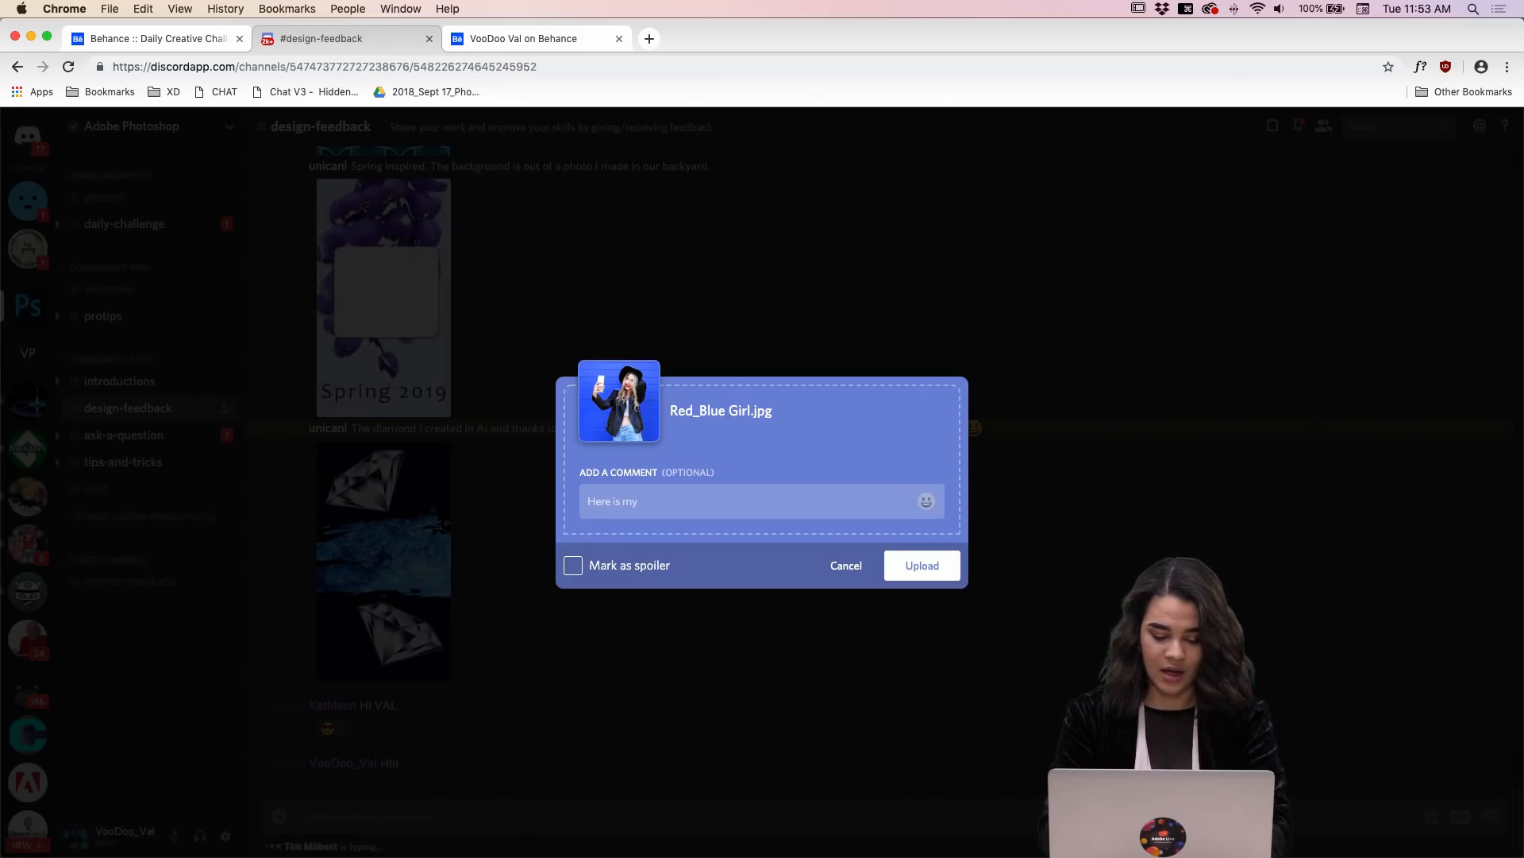
pyautogui.write(' entry for ')
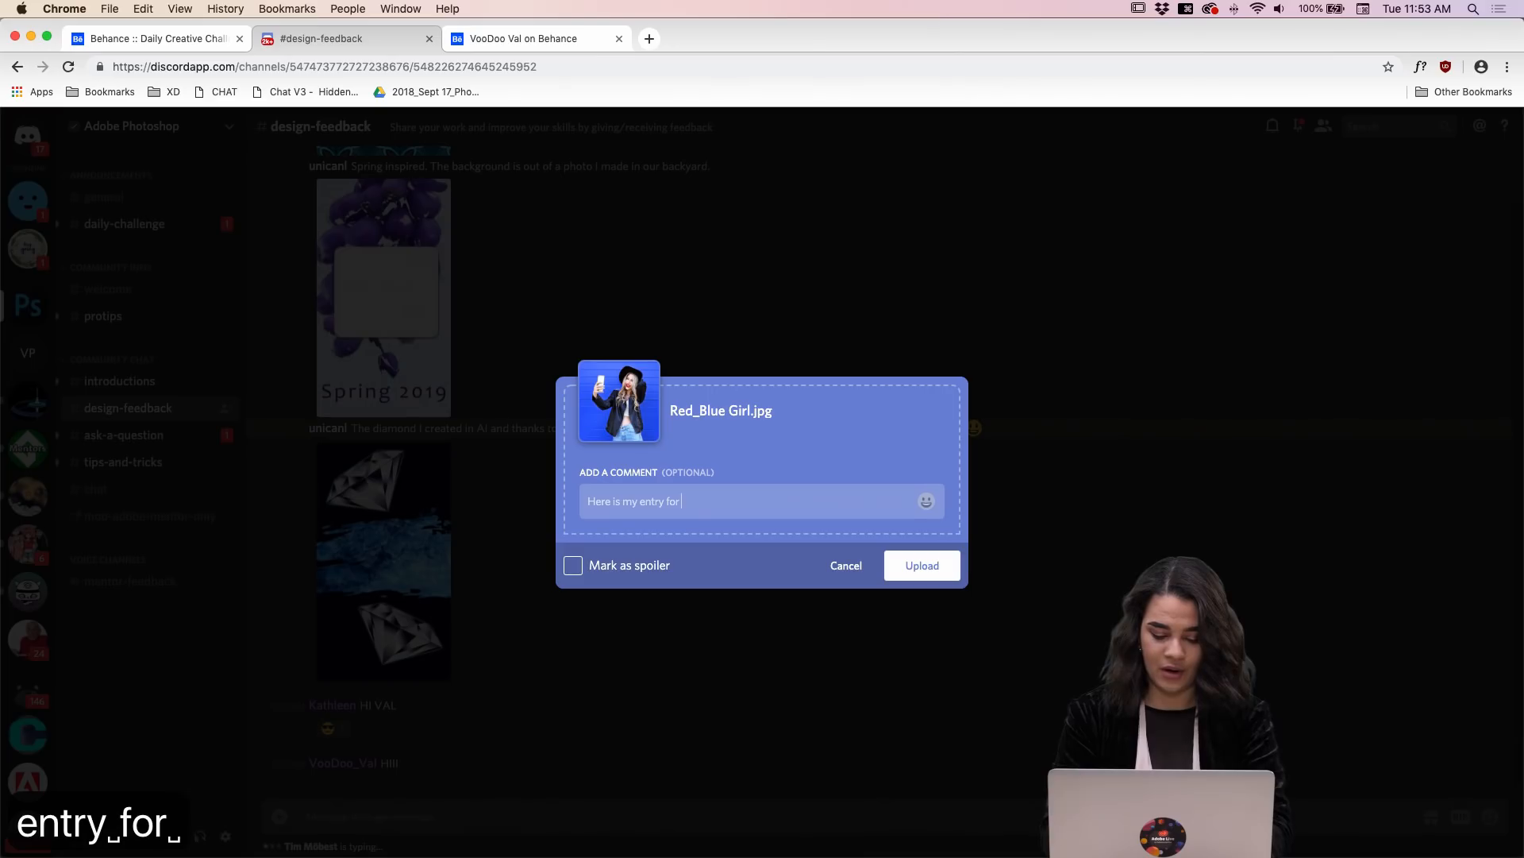
pyautogui.write("today's chal")
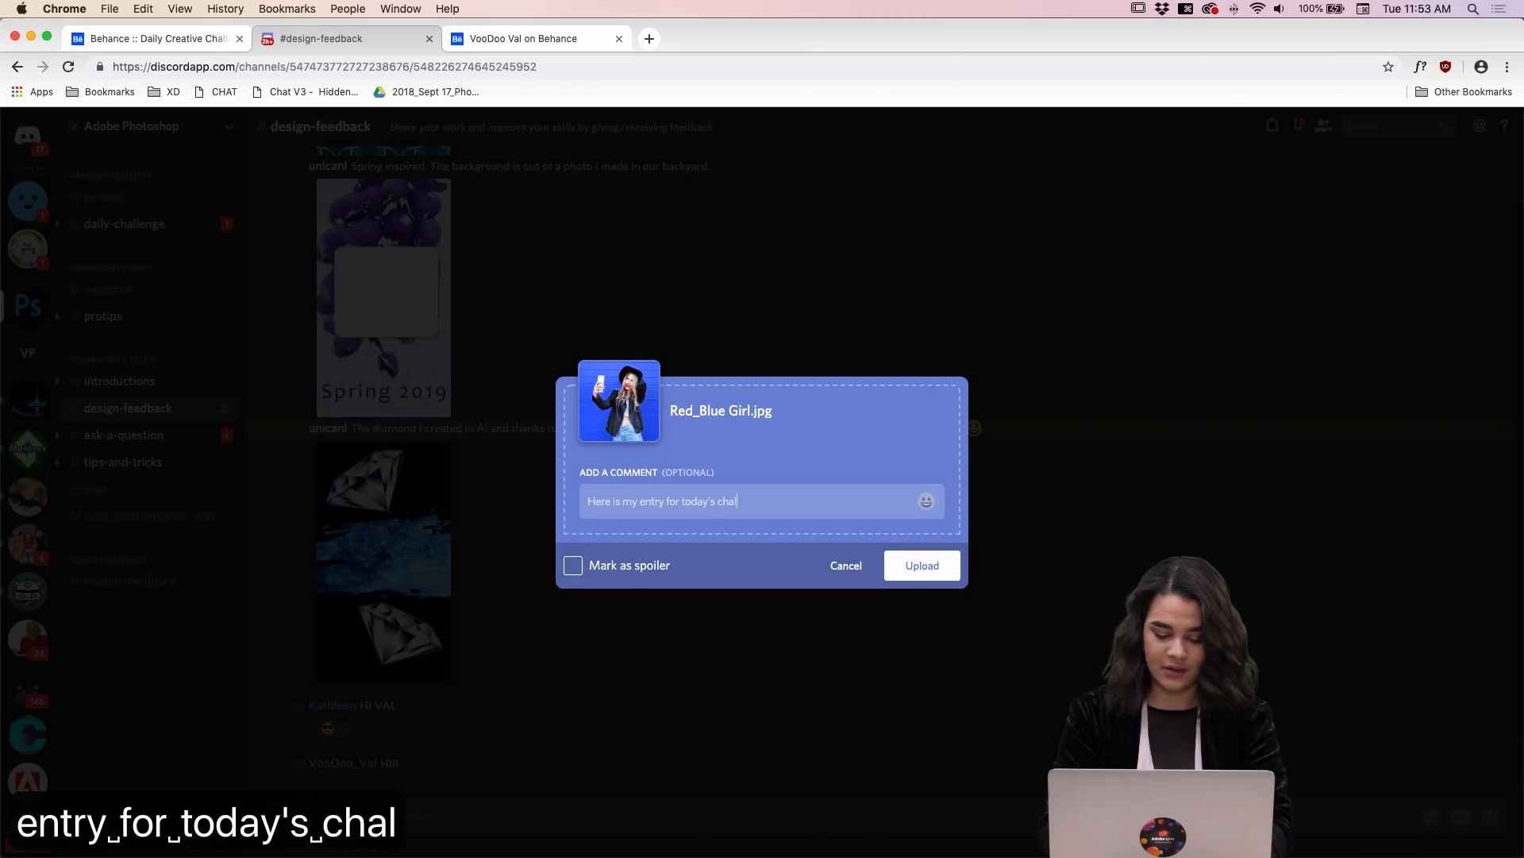
pyautogui.write('lenge!')
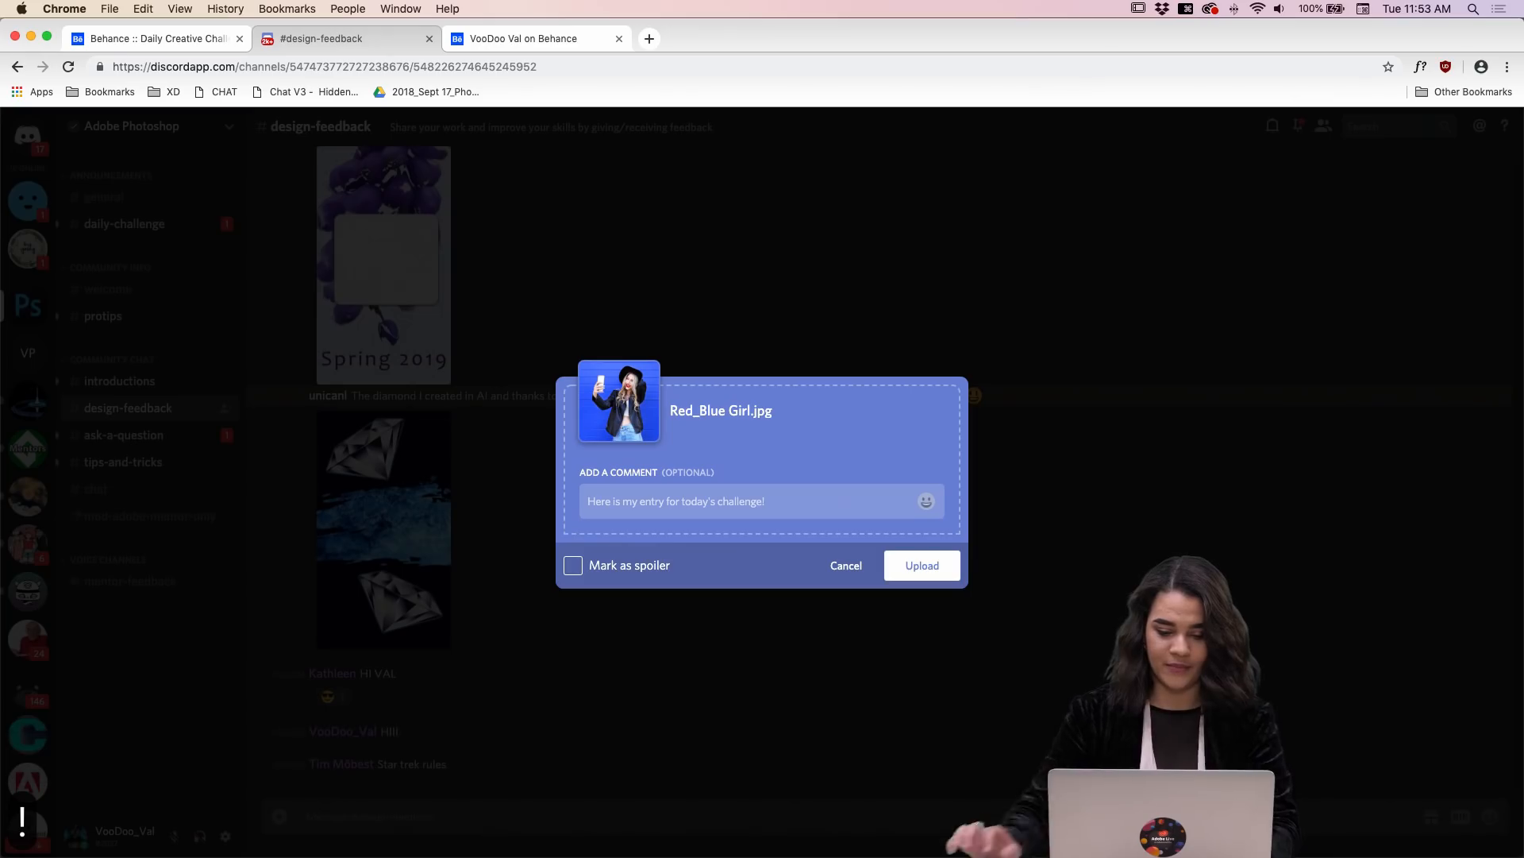
pyautogui.click(918, 565)
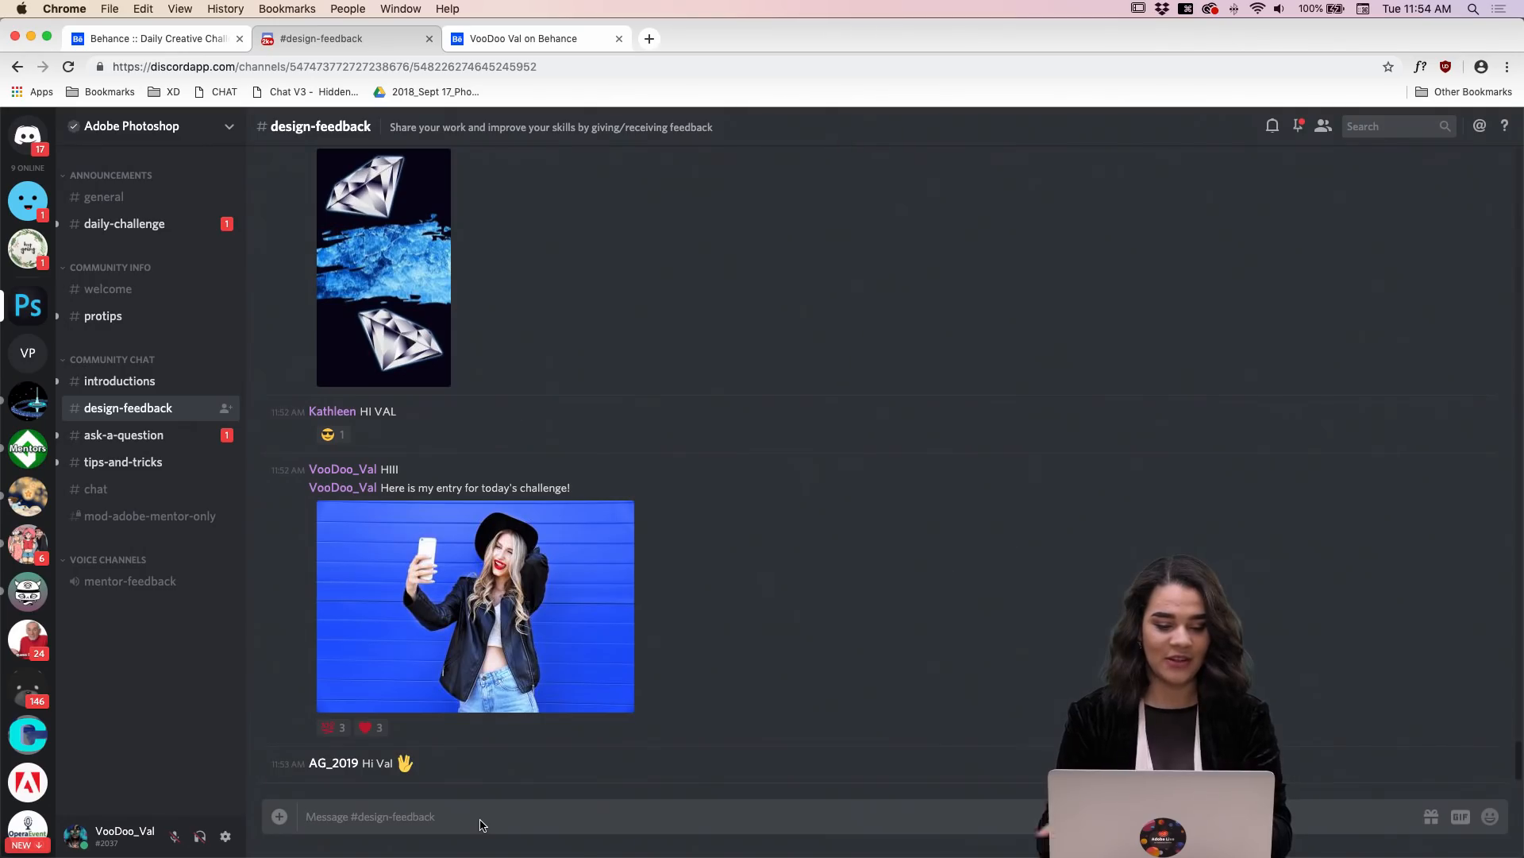
# Step: Look through the messages in the ask-a-question and tips-and-tricks channels, and open the chat channel
pyautogui.click(127, 441)
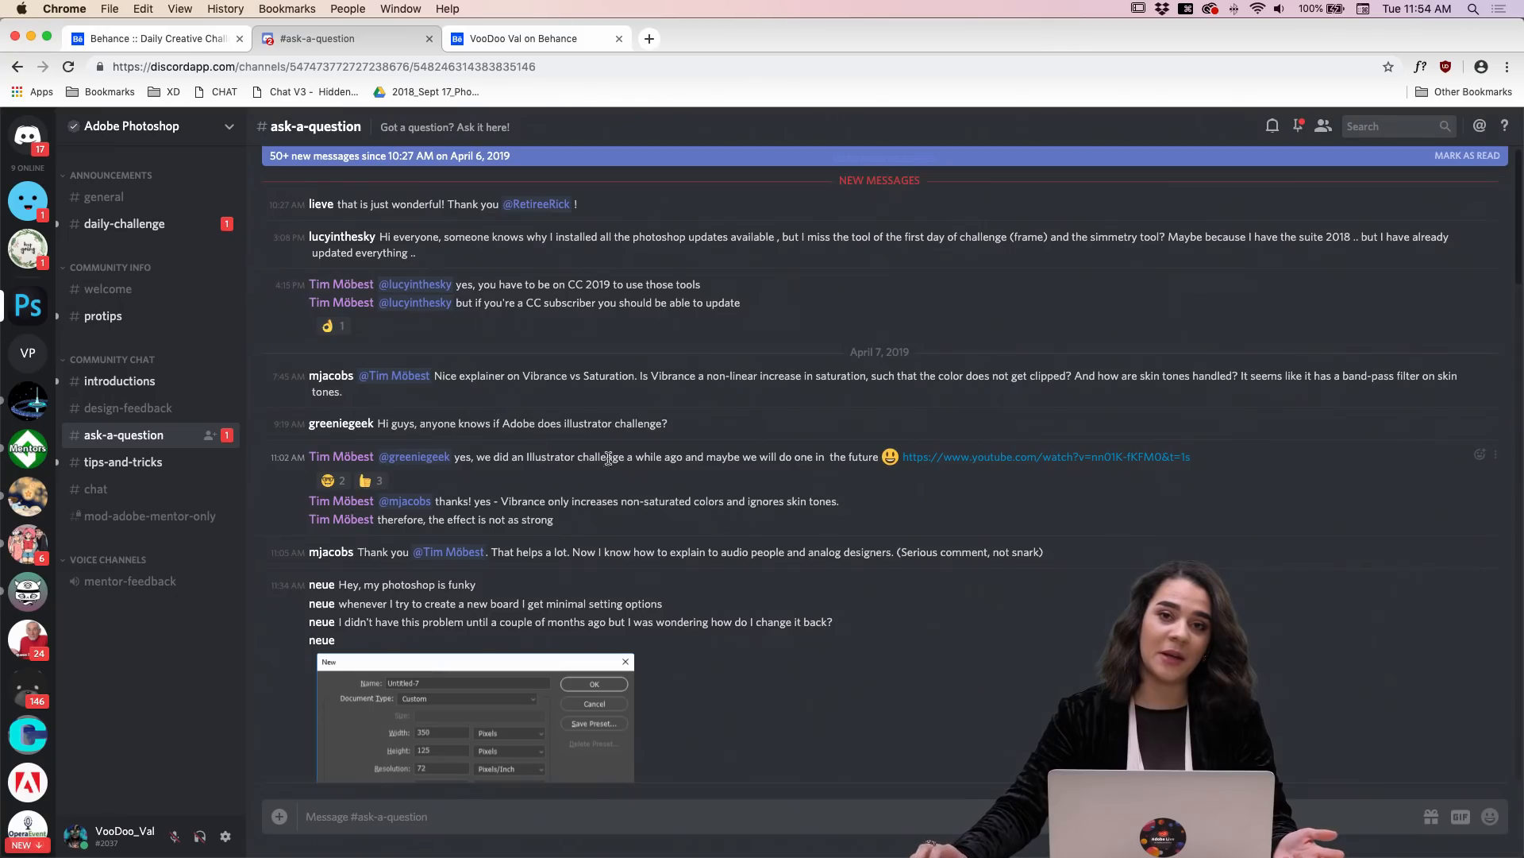
pyautogui.scroll(-10, 591, 457)
pyautogui.scroll(-10, 591, 459)
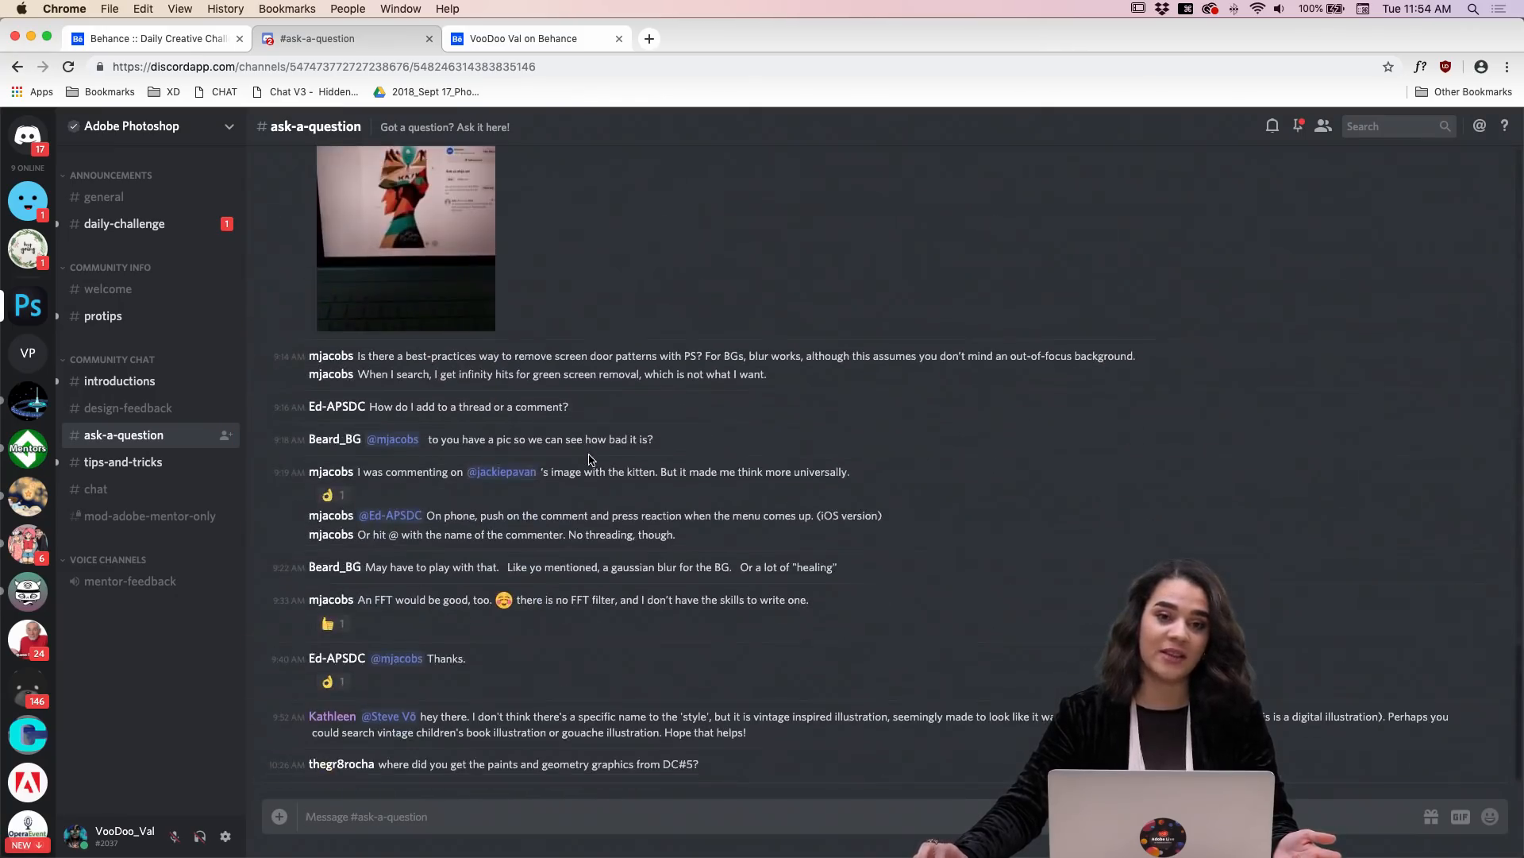
pyautogui.click(136, 463)
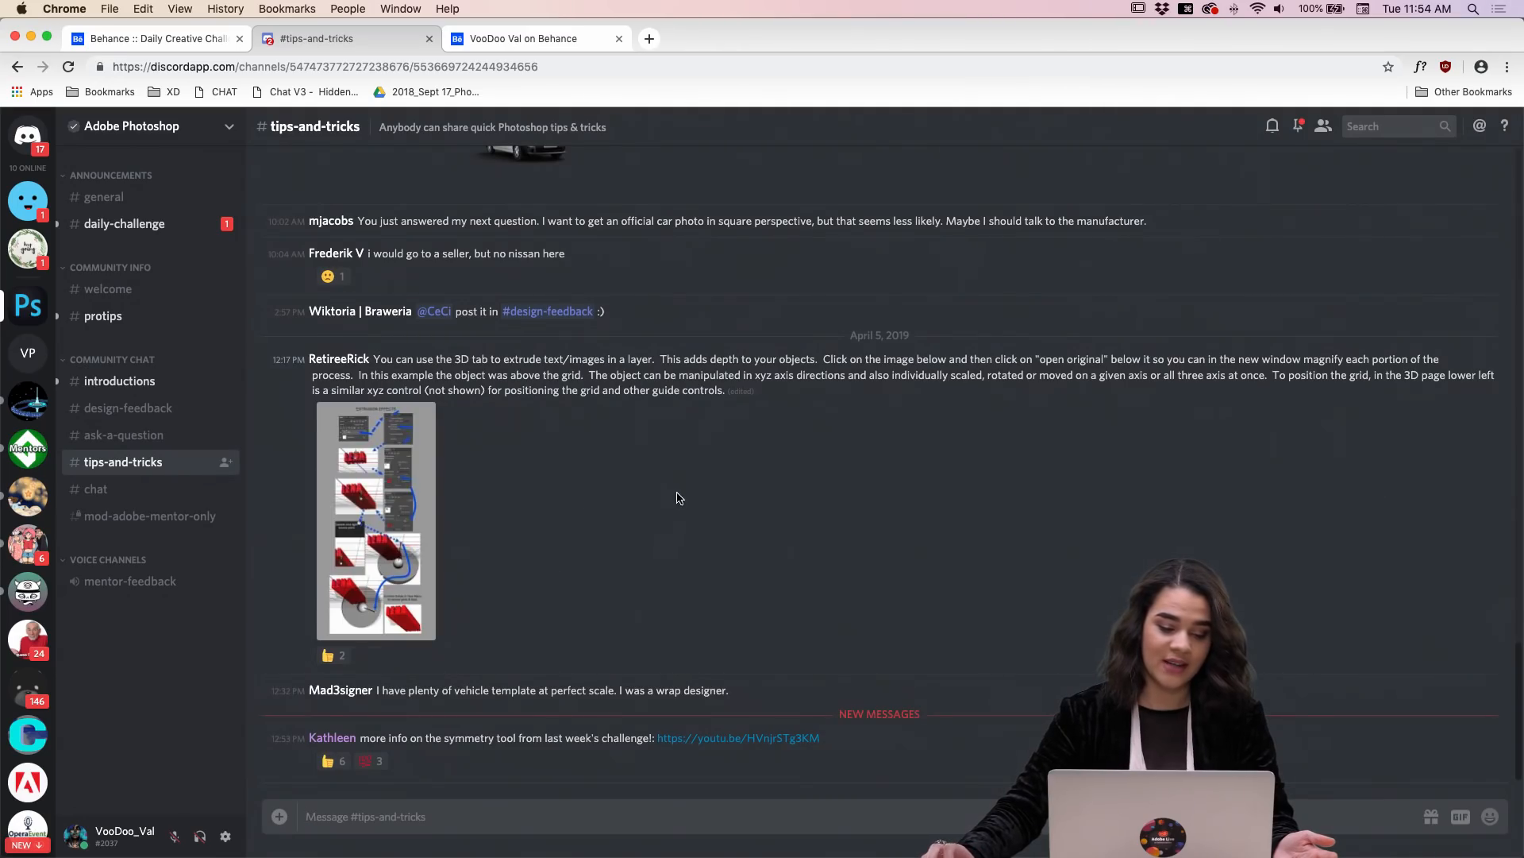
pyautogui.scroll(15, 679, 497)
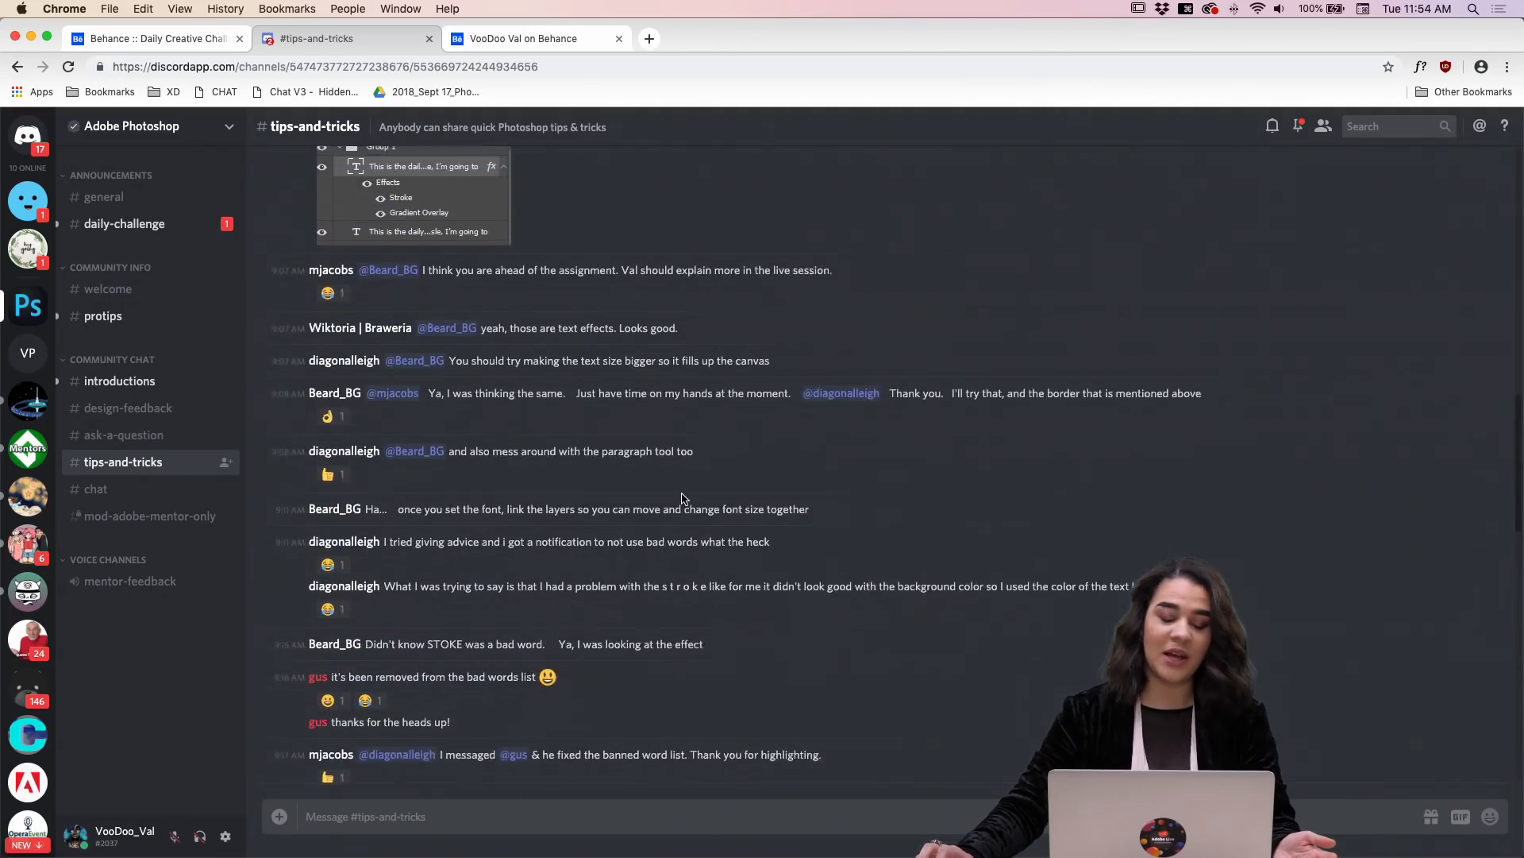
pyautogui.scroll(-15, 682, 498)
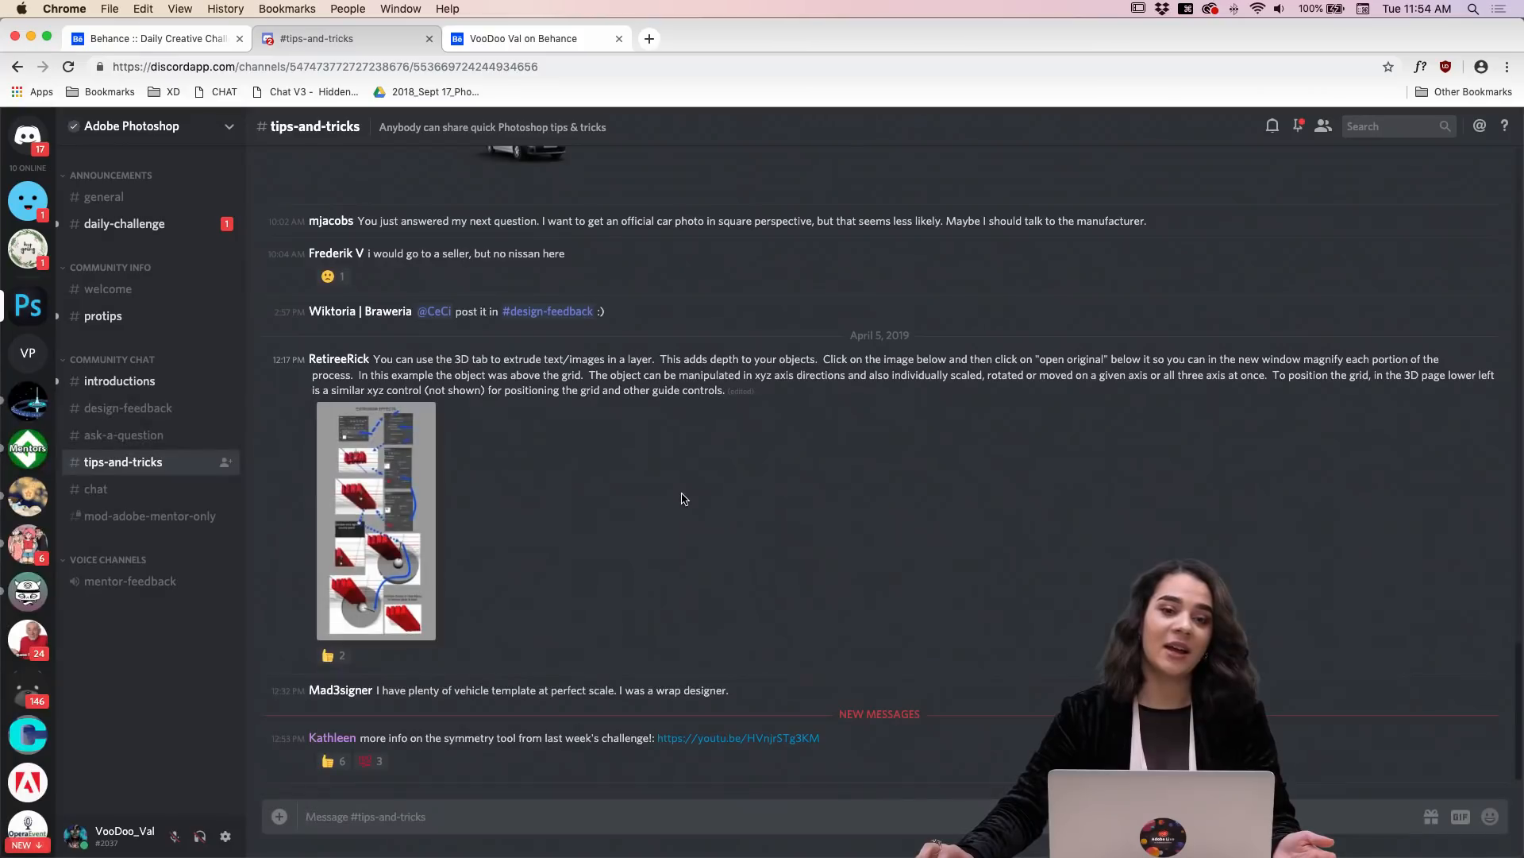
pyautogui.click(103, 499)
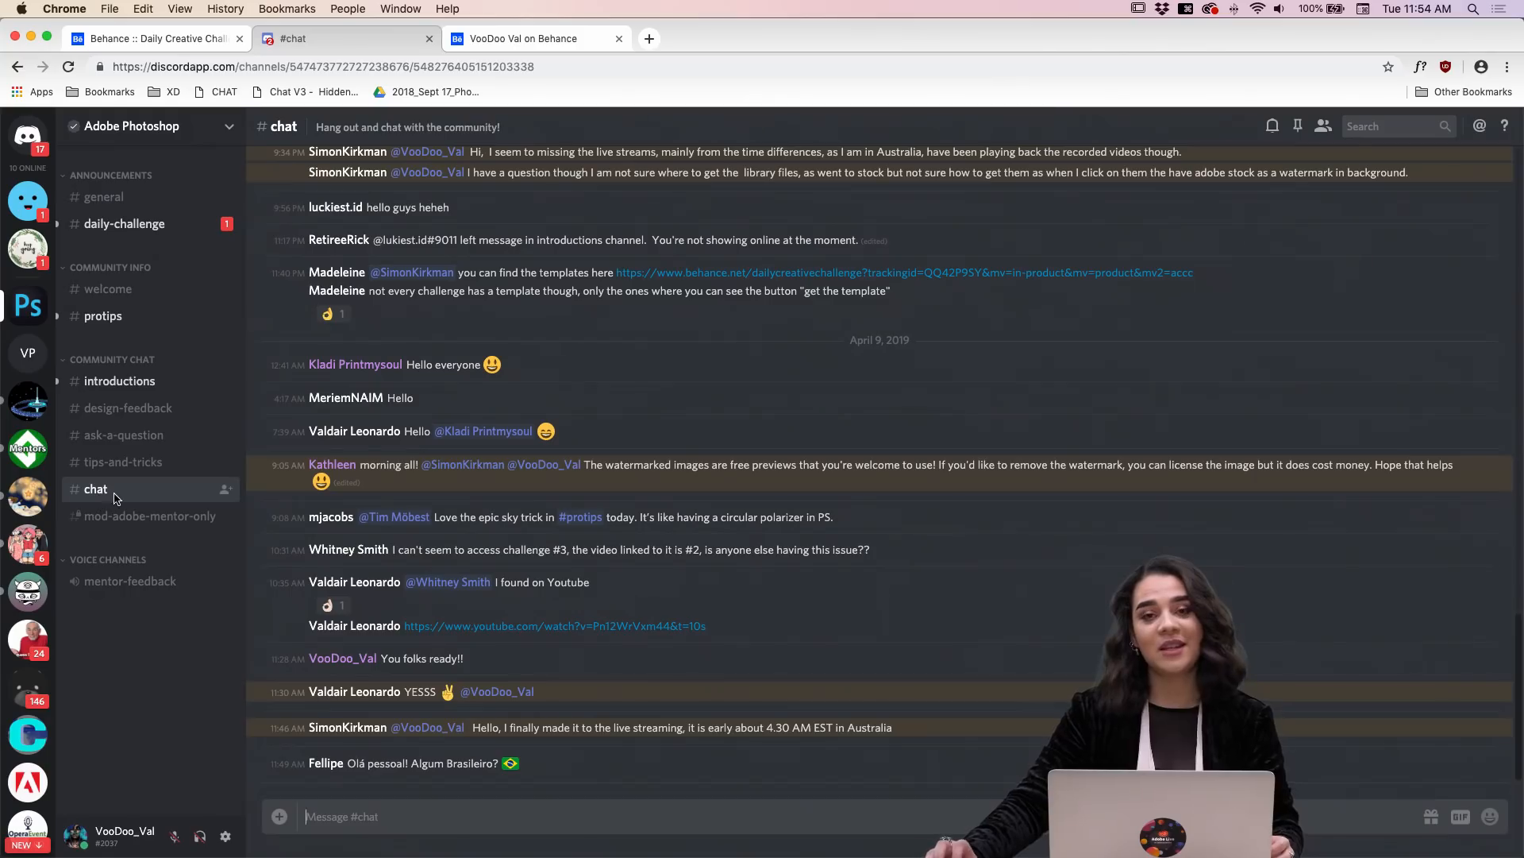